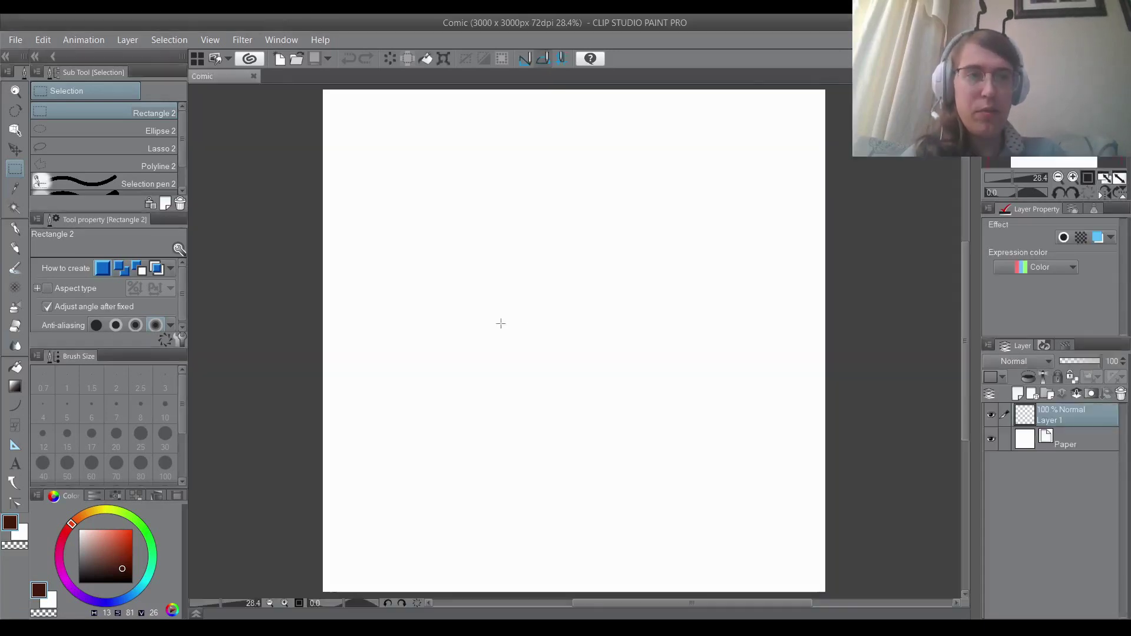
# Paste the copied insect sketch photo onto the 3000 x 3000 px canvas as its own layer.
pyautogui.scroll(1, 575, 305)
pyautogui.scroll(-1, 689, 320)
pyautogui.scroll(1, 607, 338)
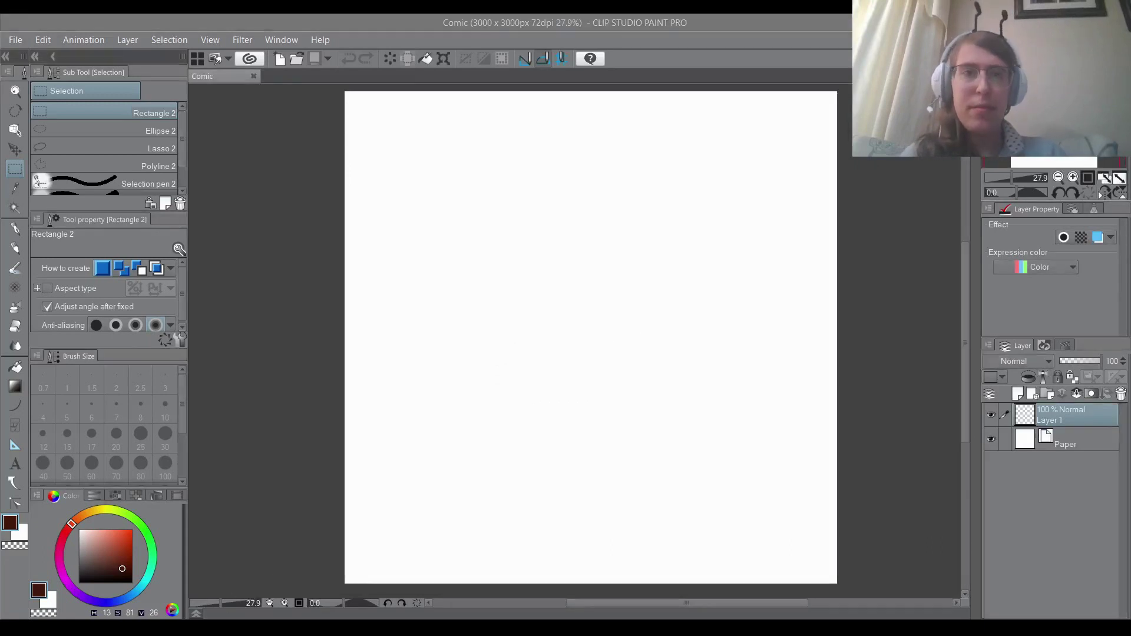
pyautogui.scroll(-1, 596, 341)
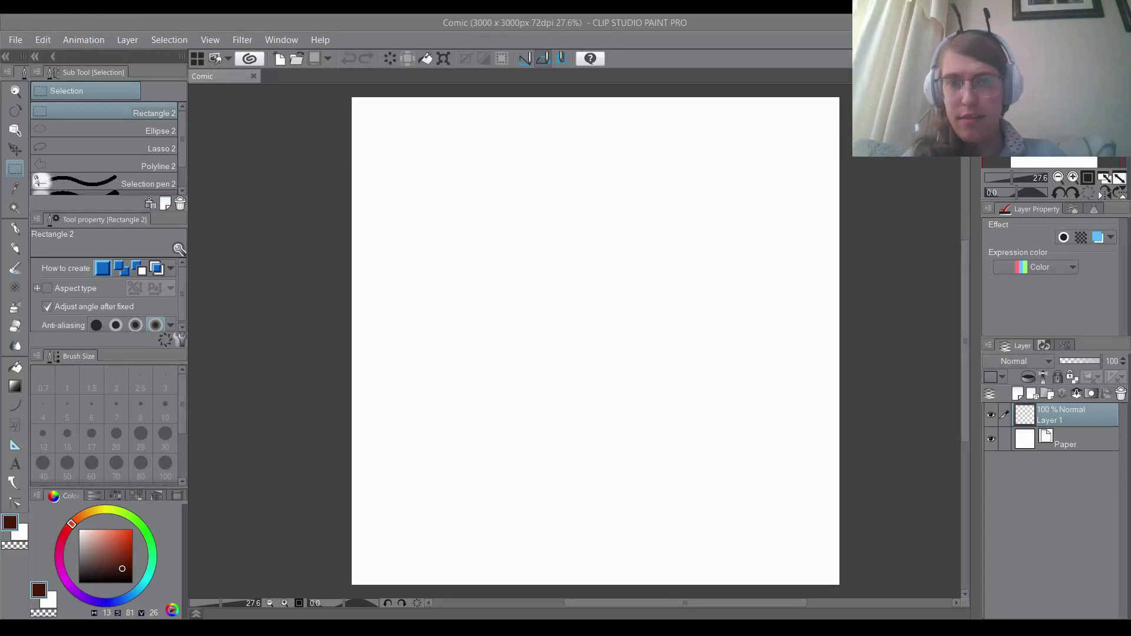
pyautogui.hotkey('ctrl', 'v')
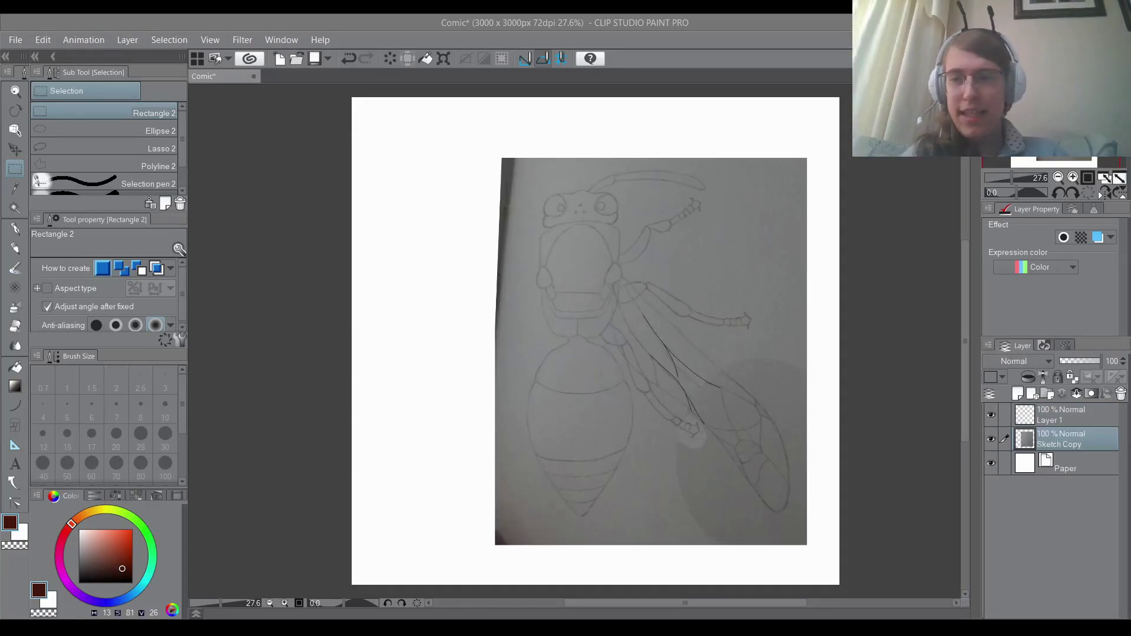
# Select the pasted sketch and transform it, enlarging it slightly and shifting it to the canvas's right edge.
pyautogui.scroll(1, 584, 229)
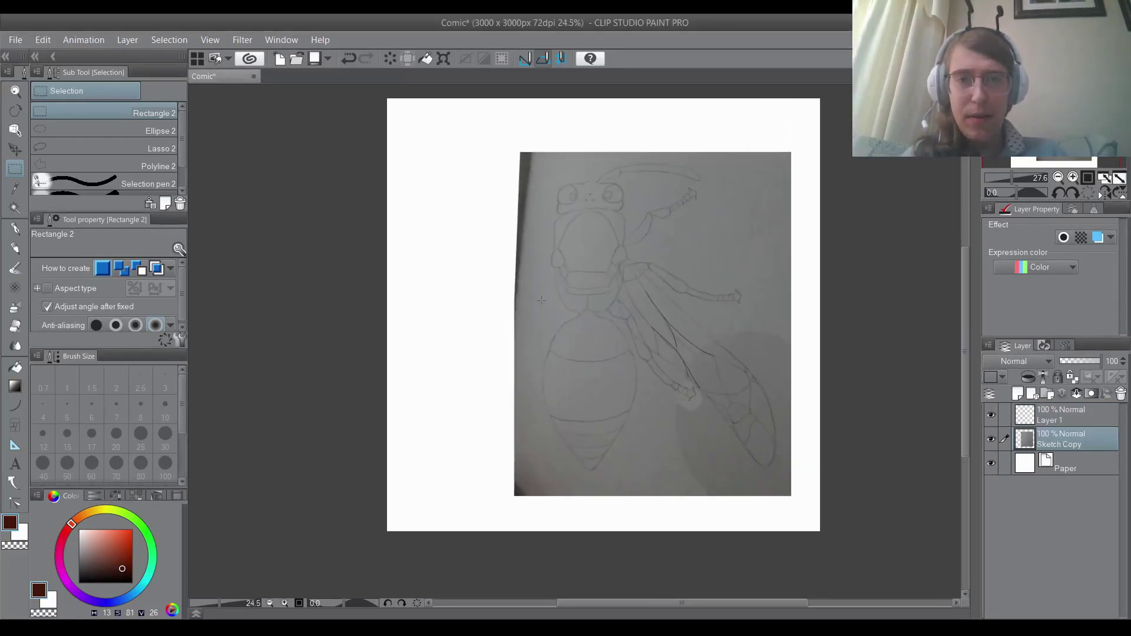
pyautogui.scroll(-2, 701, 446)
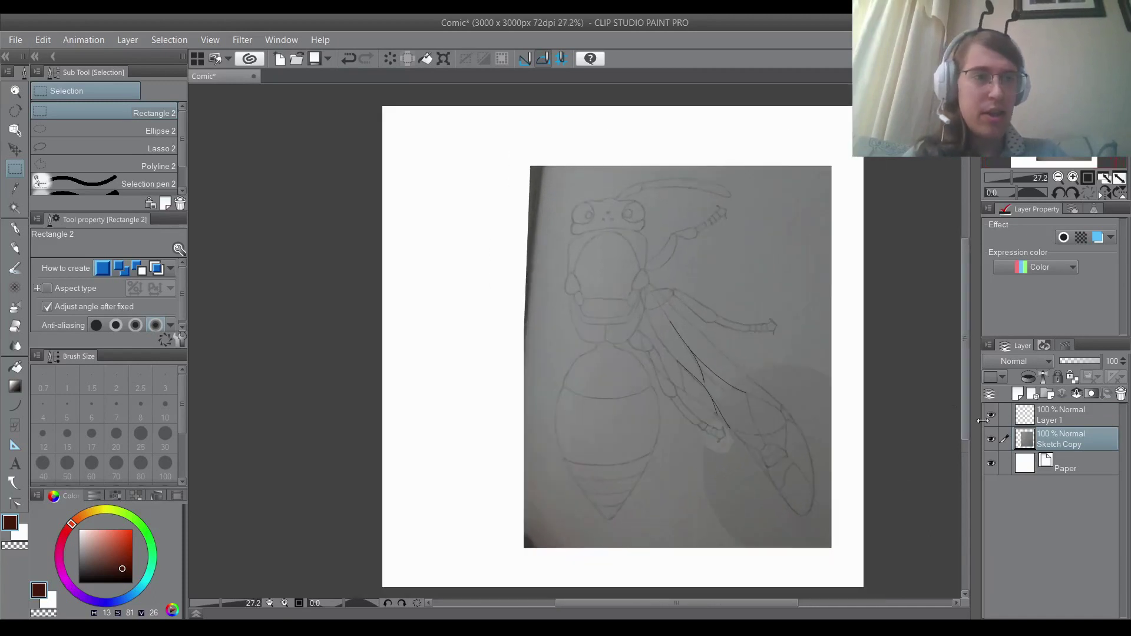
pyautogui.moveTo(410, 131); pyautogui.dragTo(846, 575)
pyautogui.click(685, 588)
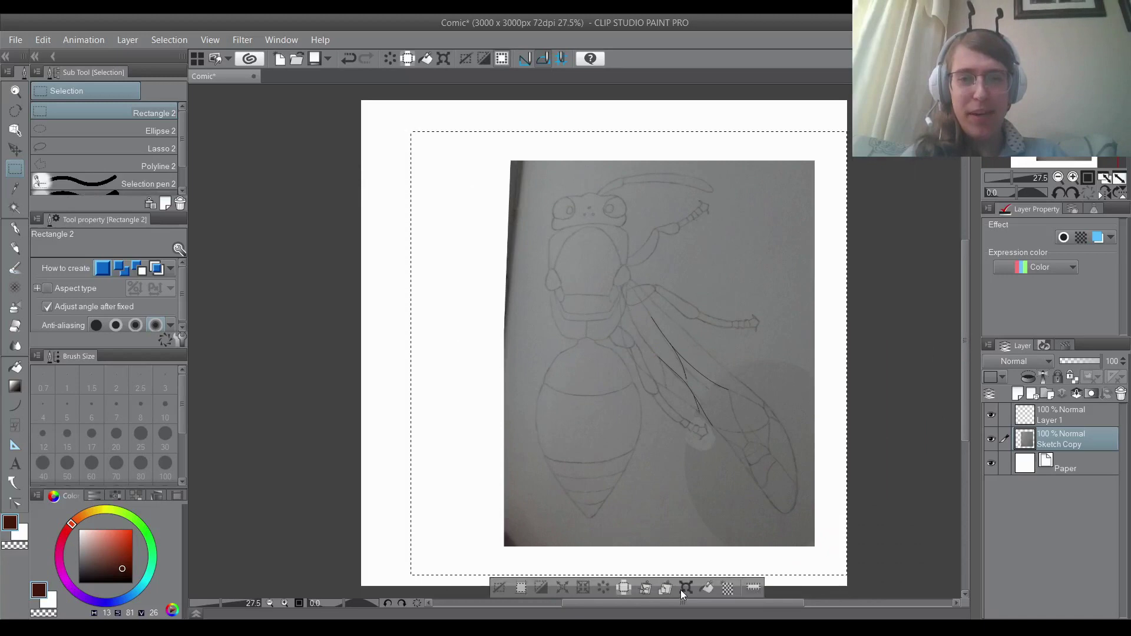
pyautogui.scroll(-2, 713, 352)
pyautogui.moveTo(489, 188); pyautogui.dragTo(437, 156)
pyautogui.moveTo(567, 270); pyautogui.dragTo(579, 288)
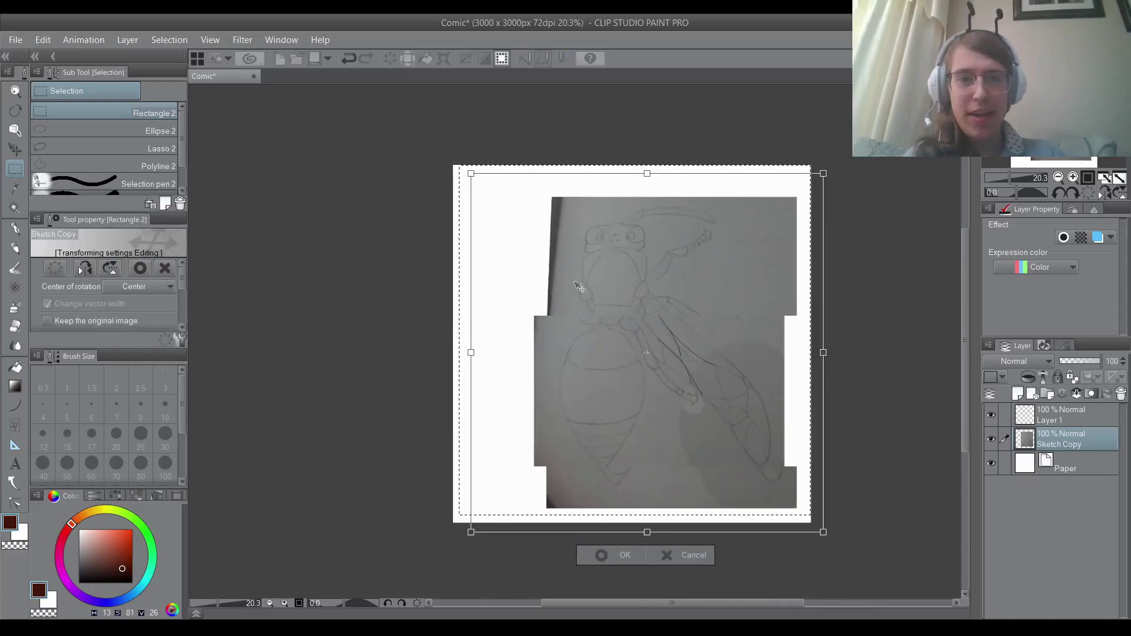
pyautogui.moveTo(471, 175); pyautogui.dragTo(450, 162)
pyautogui.moveTo(548, 269); pyautogui.dragTo(591, 274)
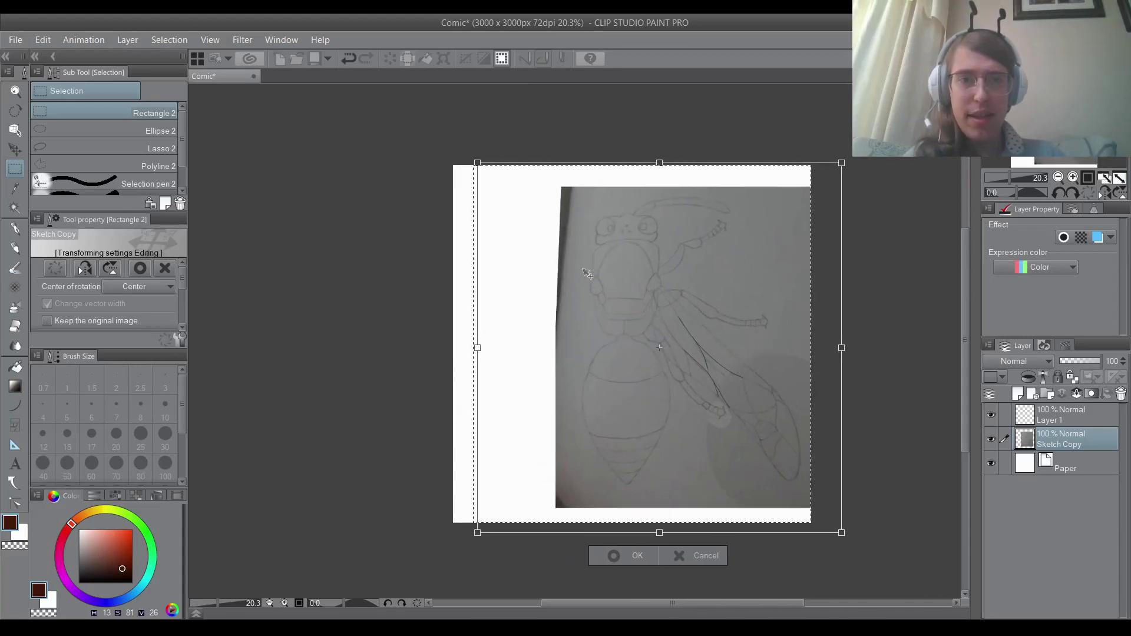
pyautogui.click(610, 555)
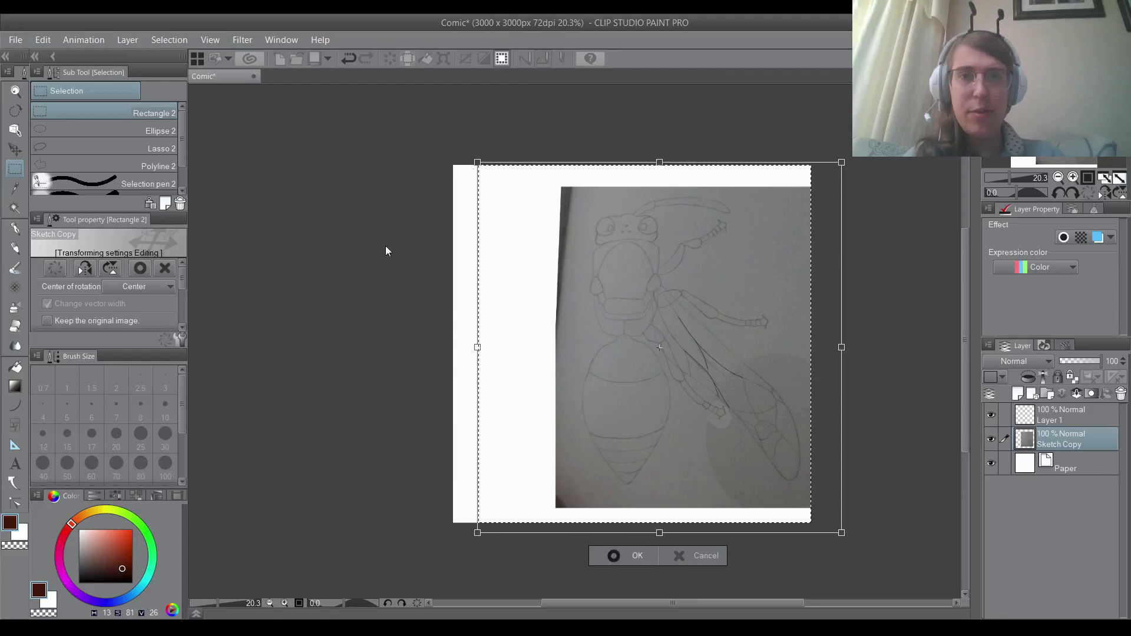
pyautogui.click(417, 237)
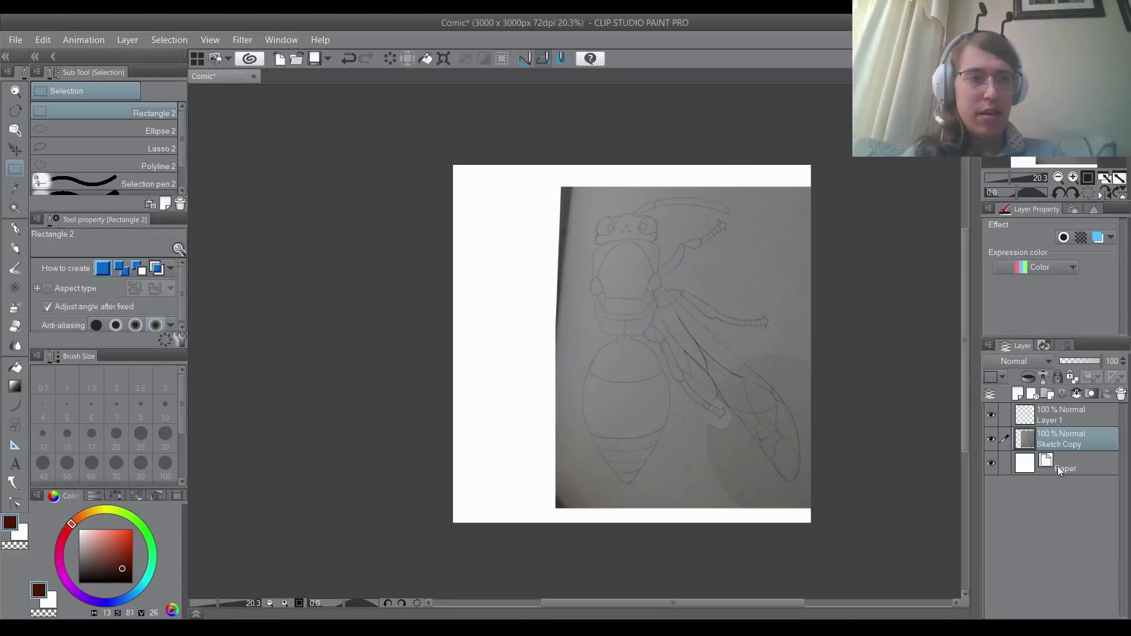
# Delete the Paper layer and rename the empty Layer 1 to "Lines".
pyautogui.click(1059, 466)
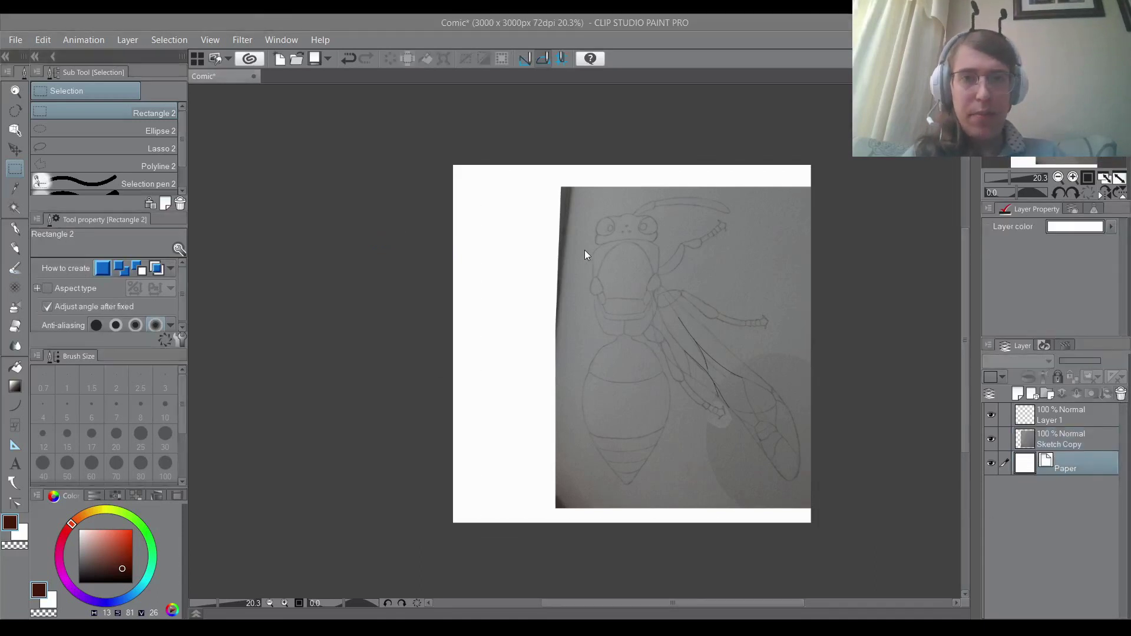
pyautogui.press('Delete')
pyautogui.click(1064, 421)
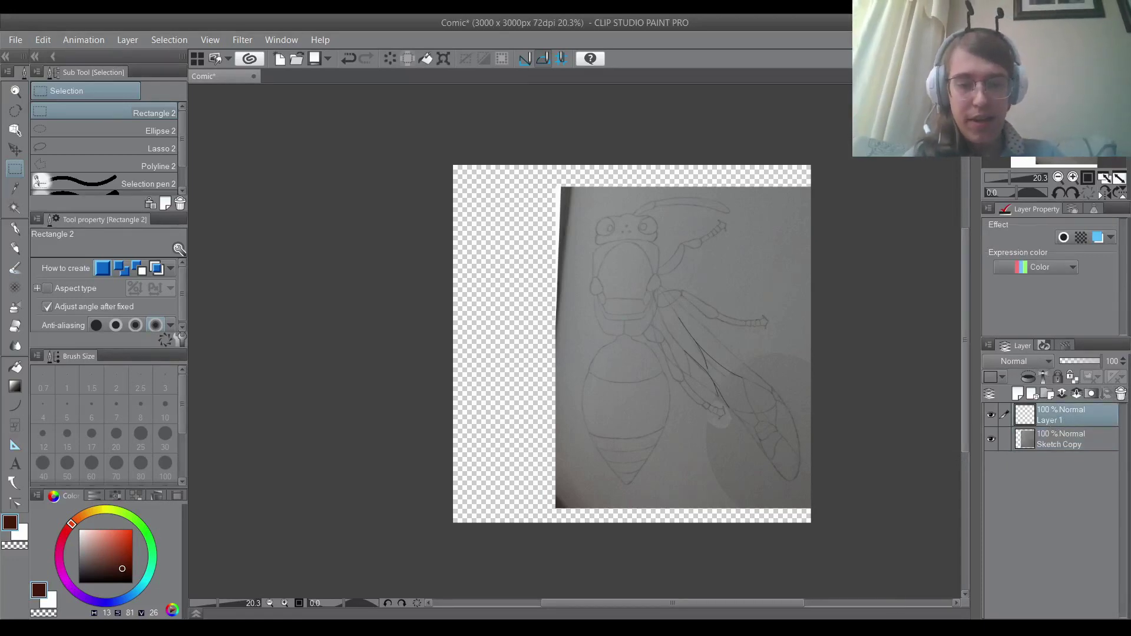
pyautogui.write('Lines')
pyautogui.press('Return')
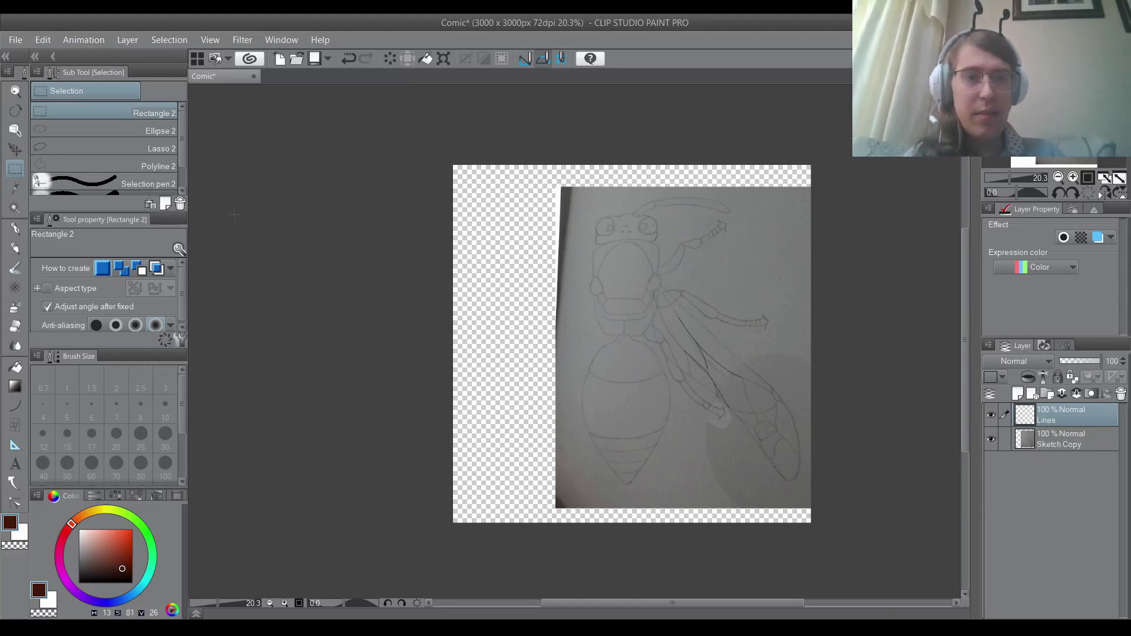
# Place a vertical two-line Symmetrical ruler on the Lines layer along the centre line of the insect's body.
pyautogui.click(14, 447)
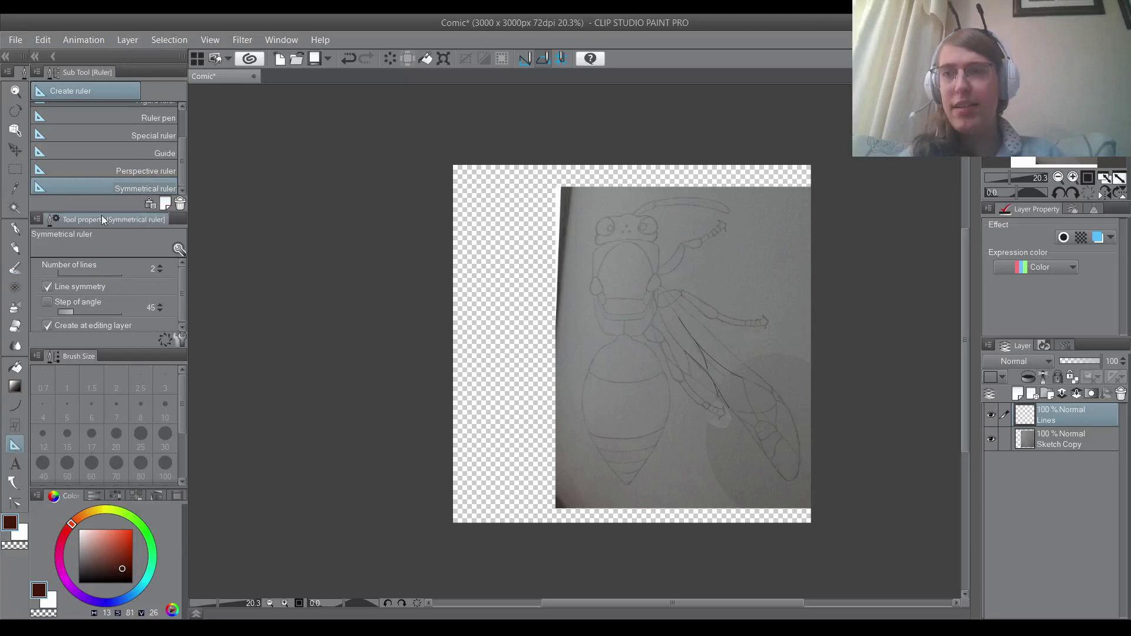
pyautogui.scroll(1, 97, 139)
pyautogui.scroll(-1, 107, 192)
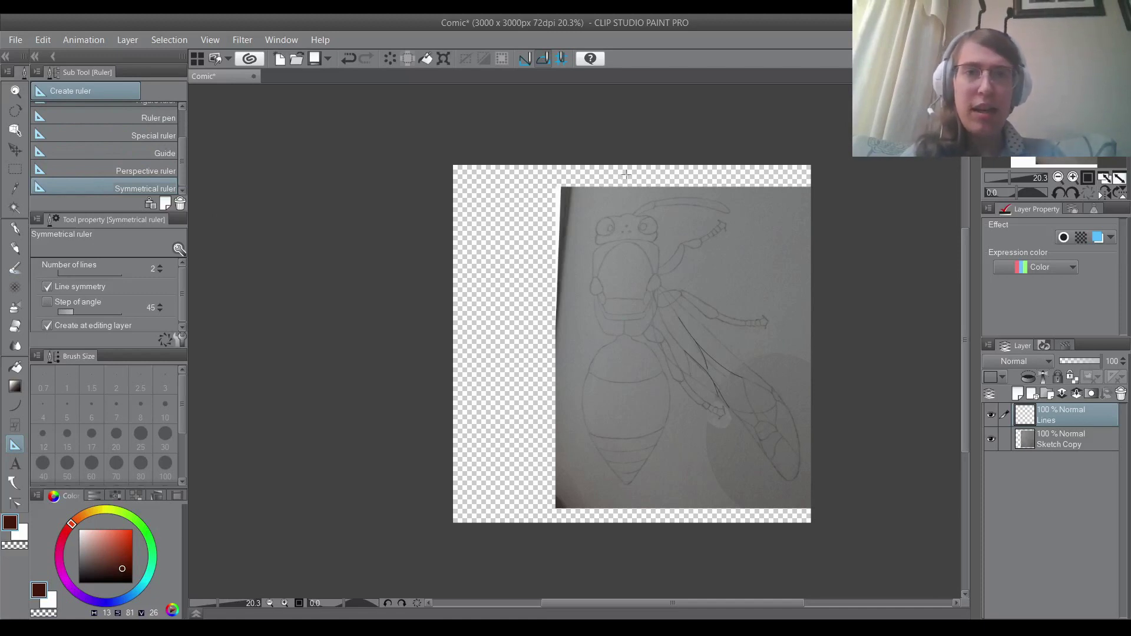
pyautogui.moveTo(626, 174); pyautogui.dragTo(625, 516)
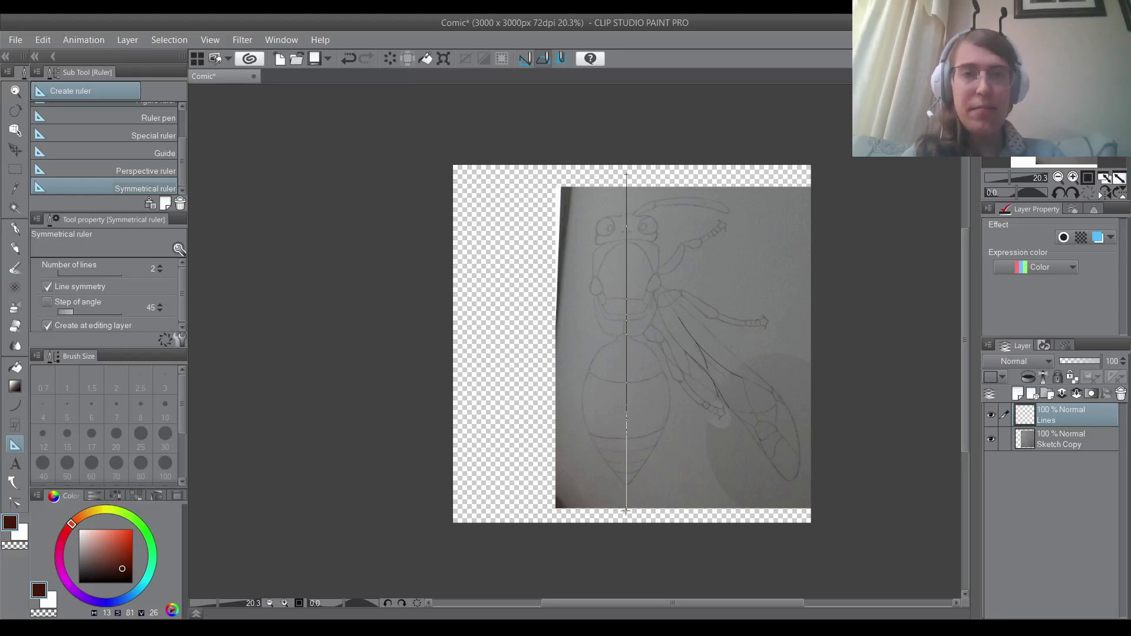
pyautogui.moveTo(625, 510); pyautogui.dragTo(626, 511)
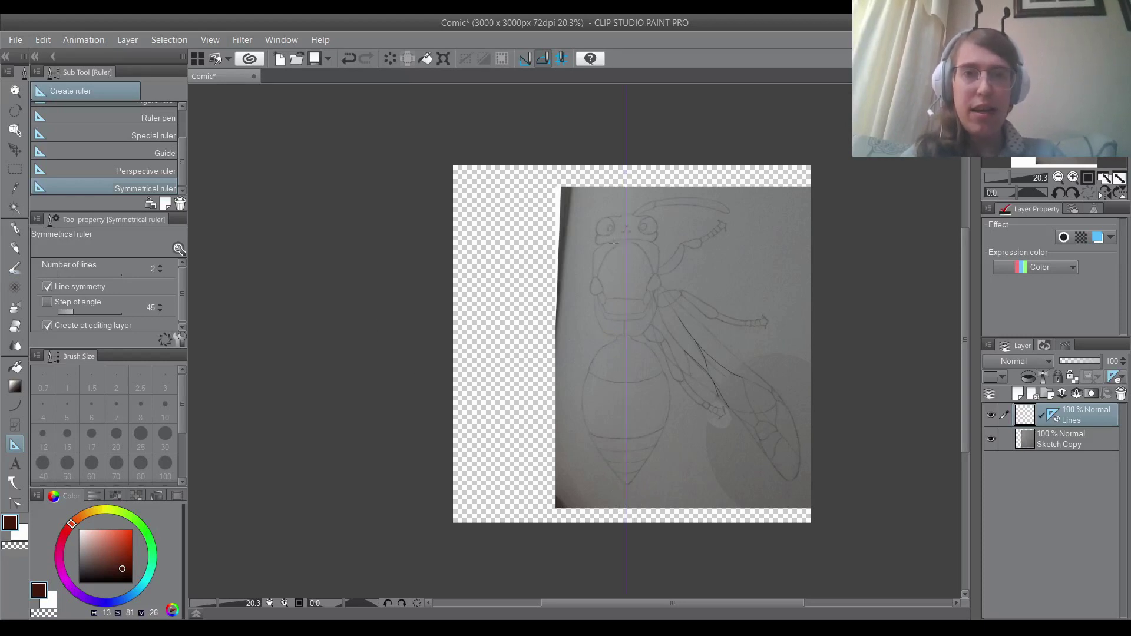
# Test the symmetrical ruler with a Smooth watercolor brush stroke beside the sketch on the Lines layer, and undo it.
pyautogui.scroll(5, 614, 243)
pyautogui.scroll(-5, 650, 174)
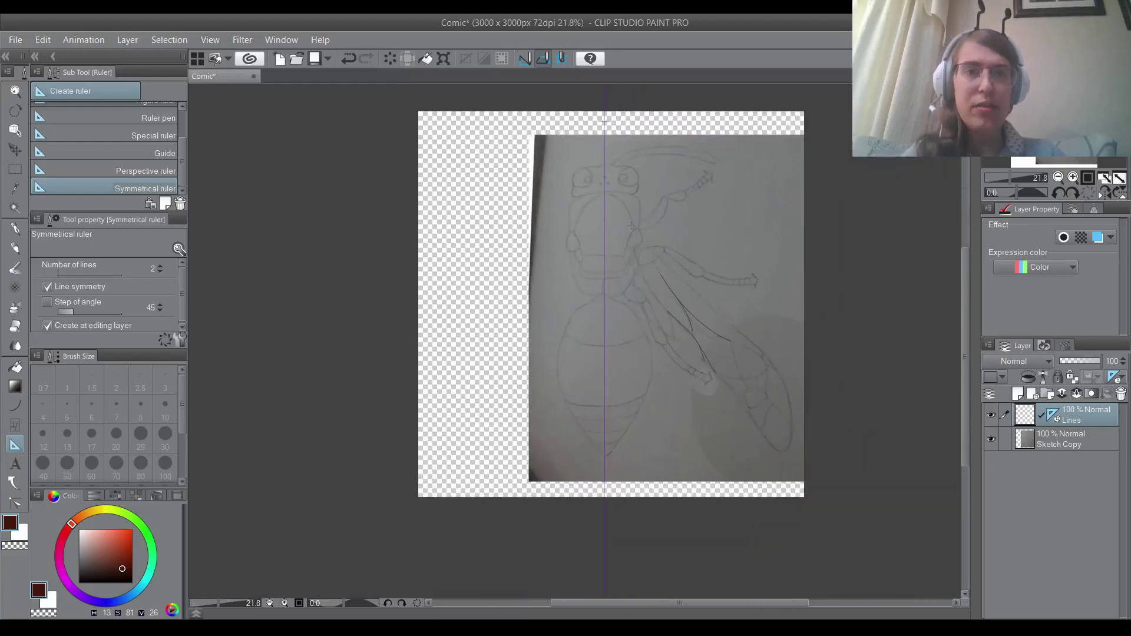
pyautogui.scroll(1, 632, 226)
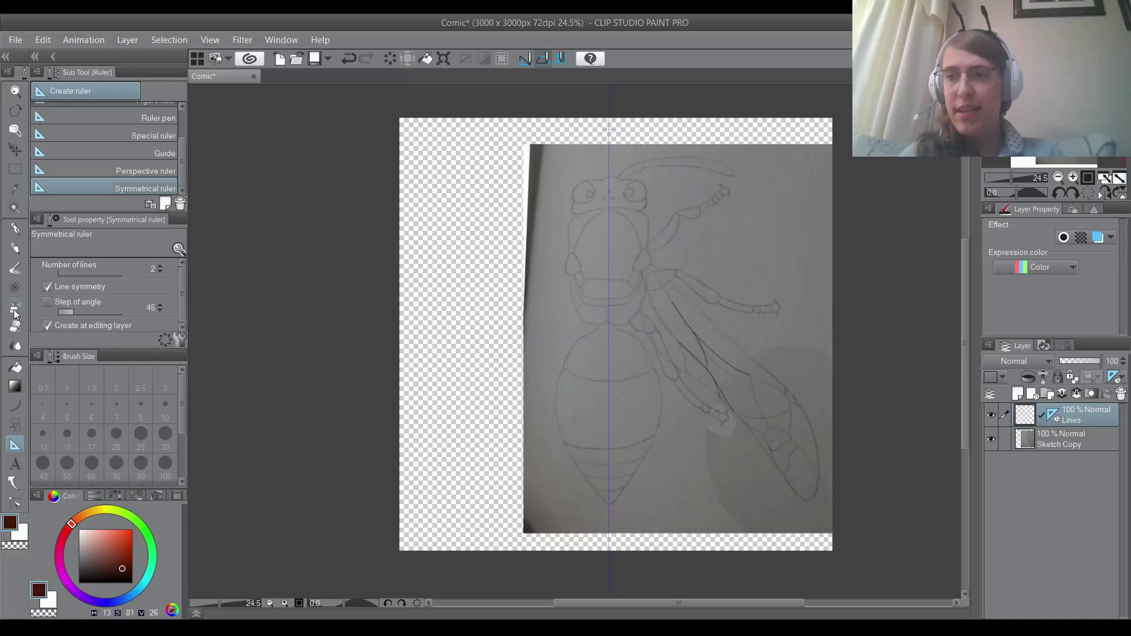
pyautogui.click(15, 268)
pyautogui.click(476, 246)
pyautogui.moveTo(476, 245)
pyautogui.mouseDown()
pyautogui.moveTo(437, 252)
pyautogui.moveTo(486, 315)
pyautogui.moveTo(434, 332)
pyautogui.moveTo(502, 403)
pyautogui.moveTo(443, 418)
pyautogui.moveTo(431, 435)
pyautogui.moveTo(475, 461)
pyautogui.mouseUp()
pyautogui.hotkey('ctrl', 'z')
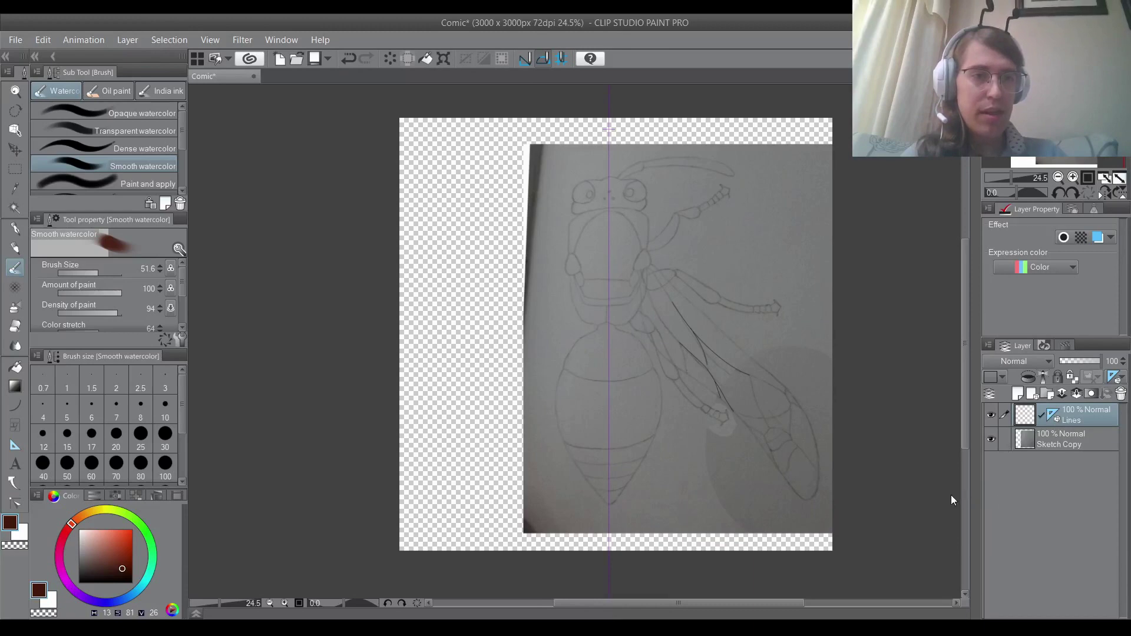
# Add a new layer above Lines, paint a wavy stroke beside the sketch to test mirroring there, and undo both.
pyautogui.click(1017, 394)
pyautogui.moveTo(475, 234)
pyautogui.mouseDown()
pyautogui.moveTo(453, 247)
pyautogui.moveTo(492, 283)
pyautogui.moveTo(473, 301)
pyautogui.moveTo(512, 343)
pyautogui.moveTo(459, 371)
pyautogui.moveTo(498, 426)
pyautogui.moveTo(470, 448)
pyautogui.mouseUp()
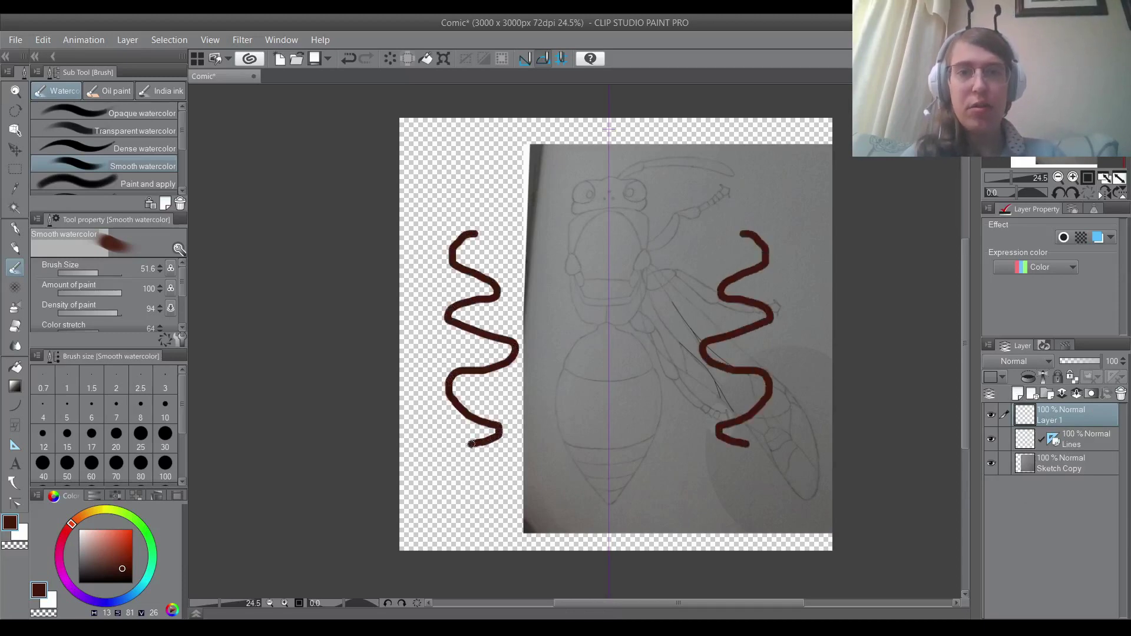
pyautogui.hotkey('ctrl', 'z')
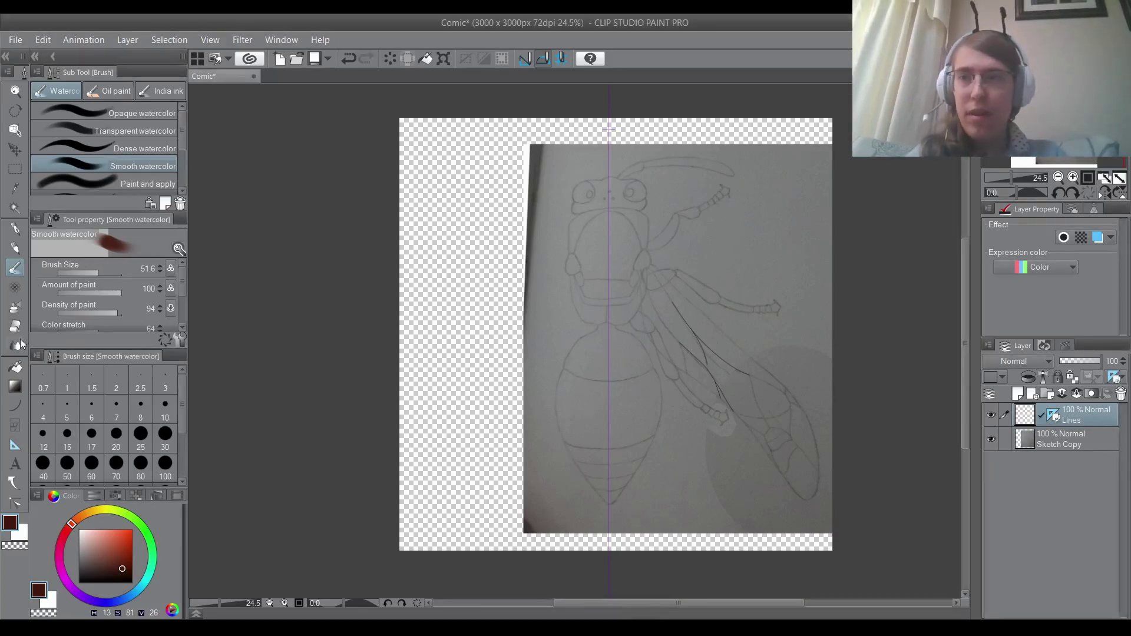
# Switch to the Curve tool with black as the drawing colour and trace the central bump on top of the head.
pyautogui.click(16, 405)
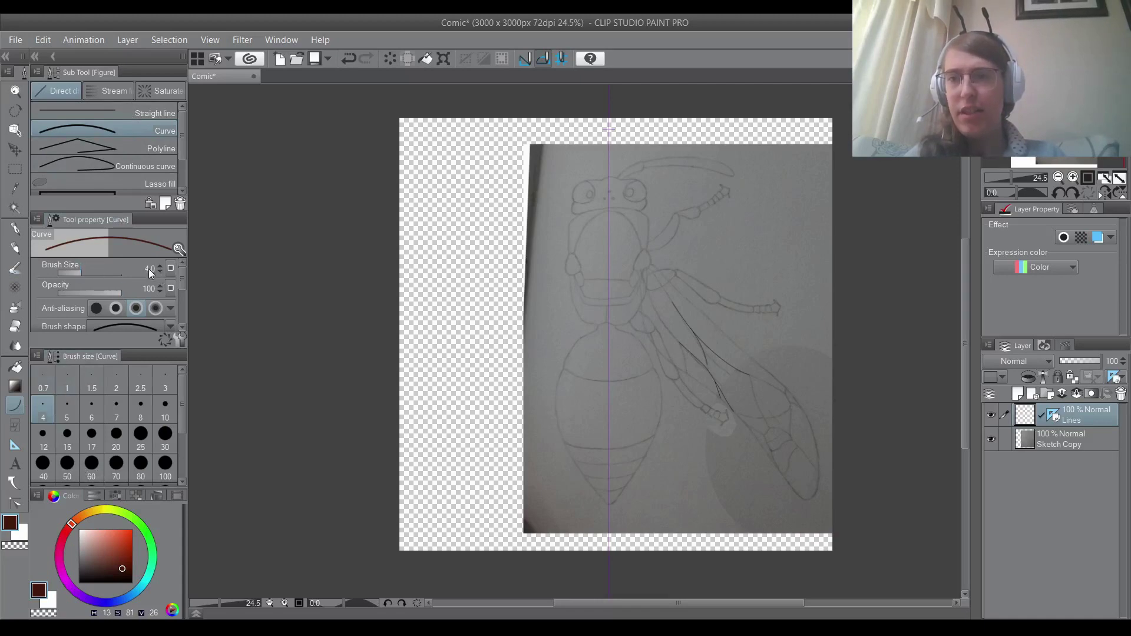
pyautogui.moveTo(126, 564); pyautogui.dragTo(78, 584)
pyautogui.scroll(5, 601, 183)
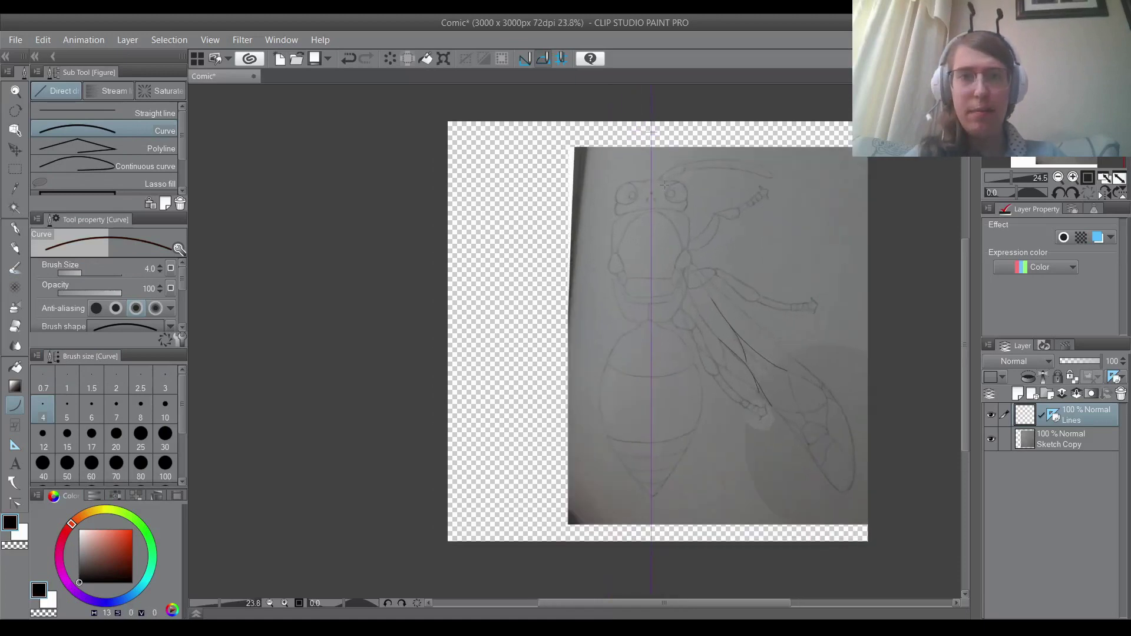
pyautogui.scroll(2, 601, 184)
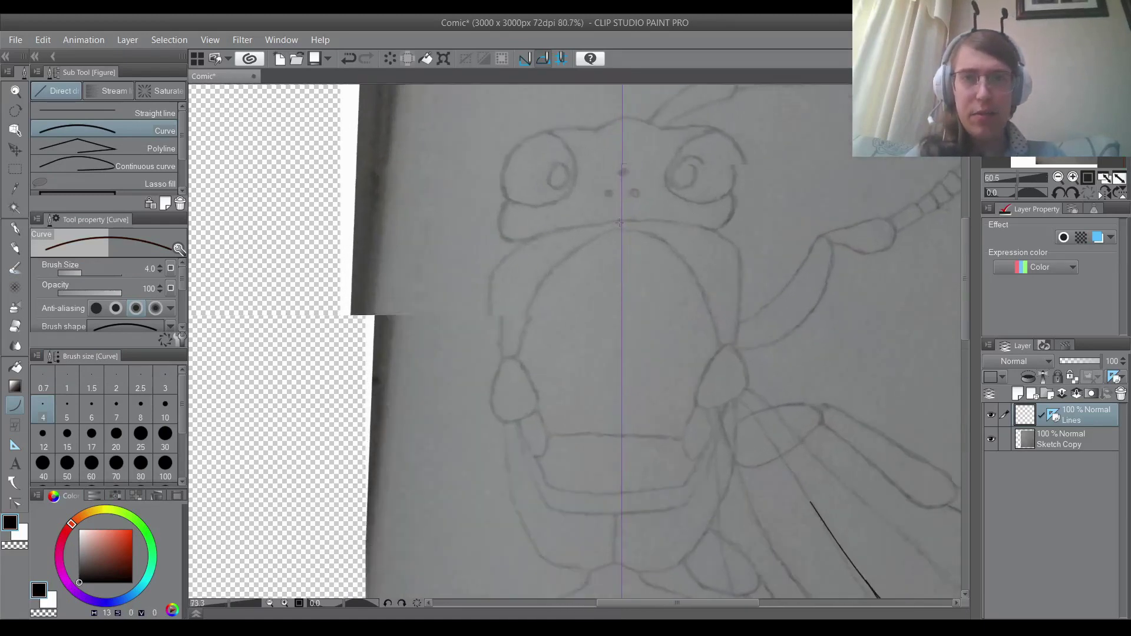
pyautogui.scroll(3, 535, 241)
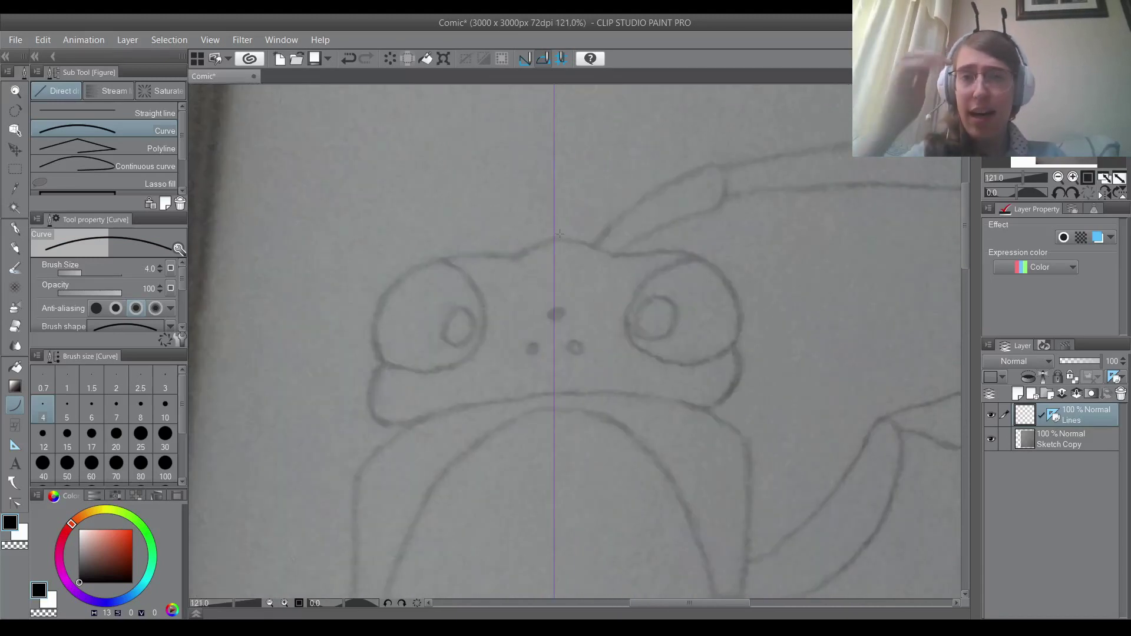
pyautogui.moveTo(514, 239); pyautogui.dragTo(595, 239)
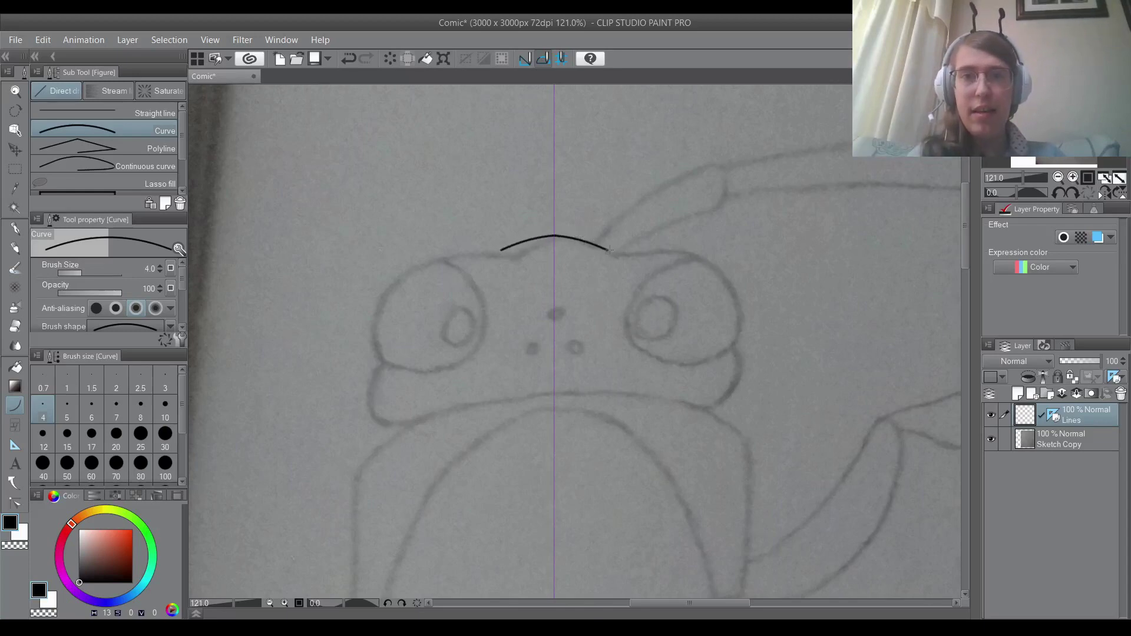
# Continue the head outline with curves from the central bump through the dip and around the eye's upper outer edge.
pyautogui.scroll(3, 610, 250)
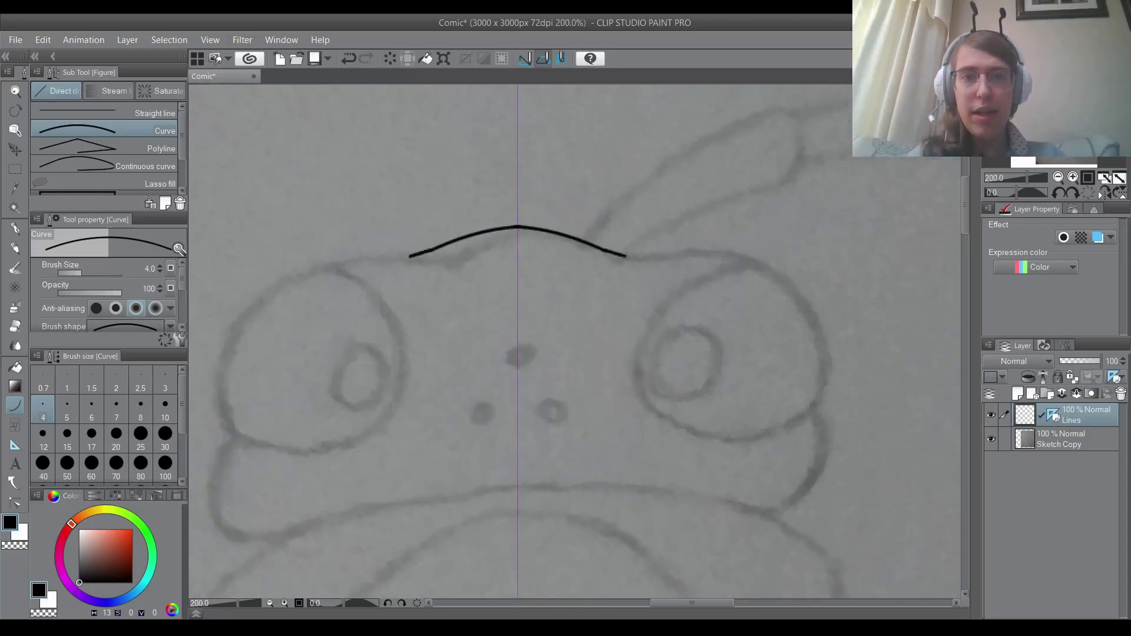
pyautogui.moveTo(626, 256); pyautogui.dragTo(659, 258)
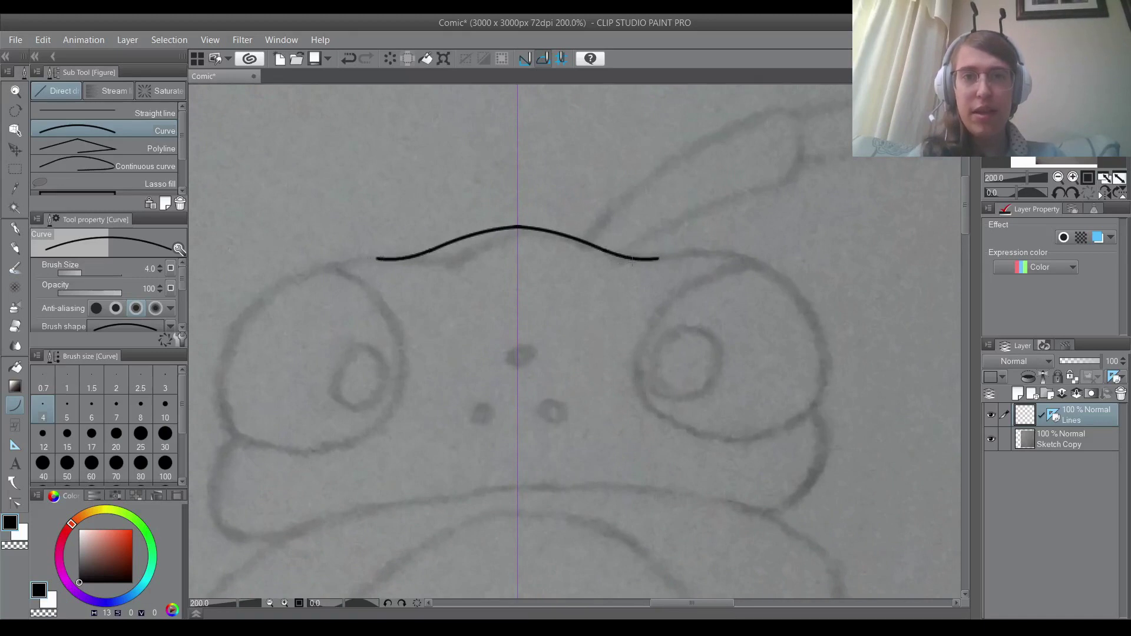
pyautogui.moveTo(659, 258); pyautogui.dragTo(827, 356)
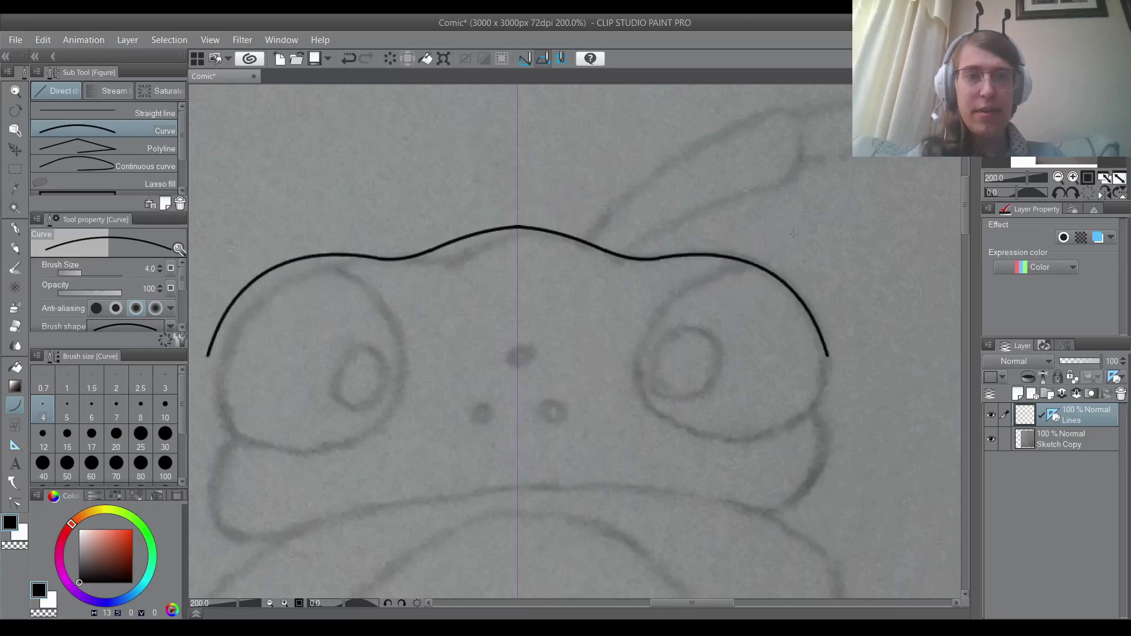
pyautogui.click(807, 262)
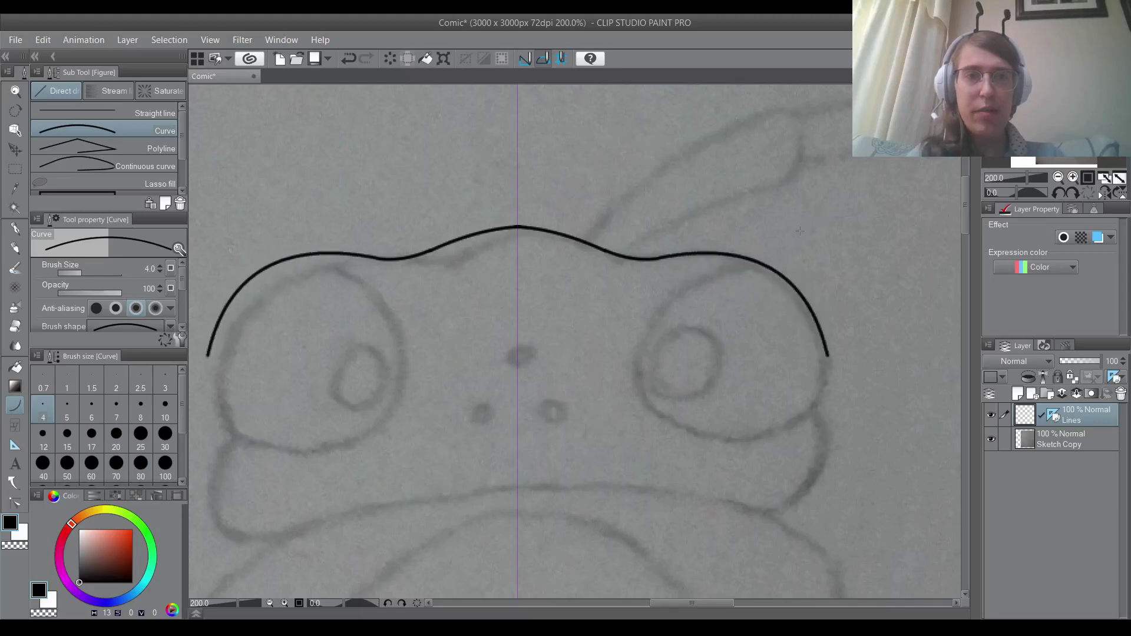
# Trace the eye's lower outer edge and the cheek bulge beneath it with two connected curves.
pyautogui.scroll(-1, 640, 183)
pyautogui.scroll(3, 641, 183)
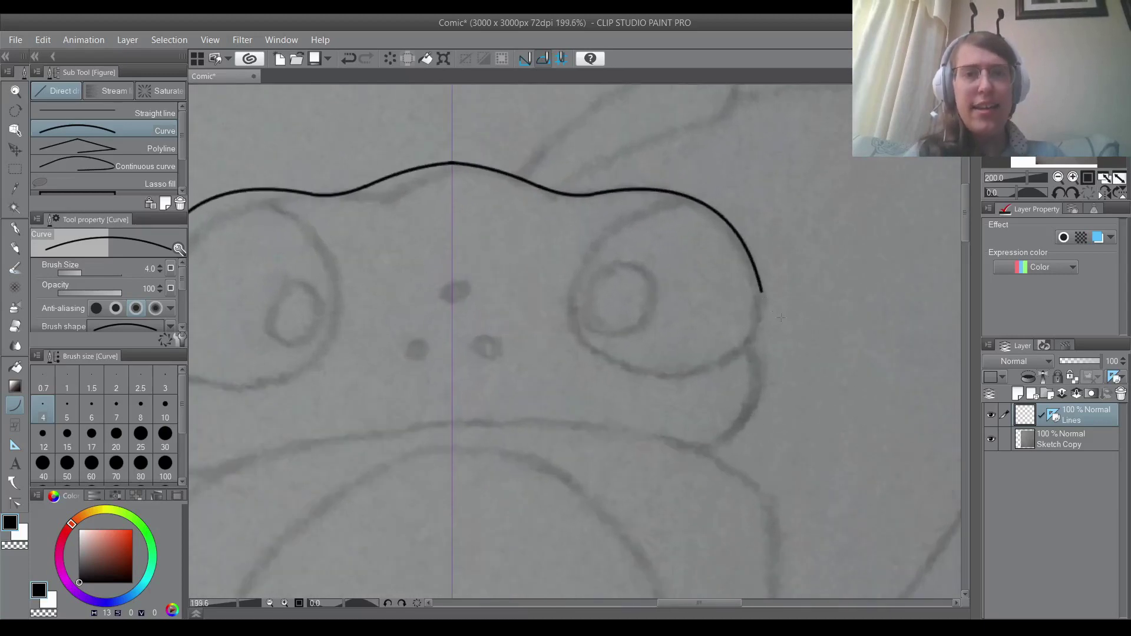
pyautogui.moveTo(760, 292); pyautogui.dragTo(738, 375)
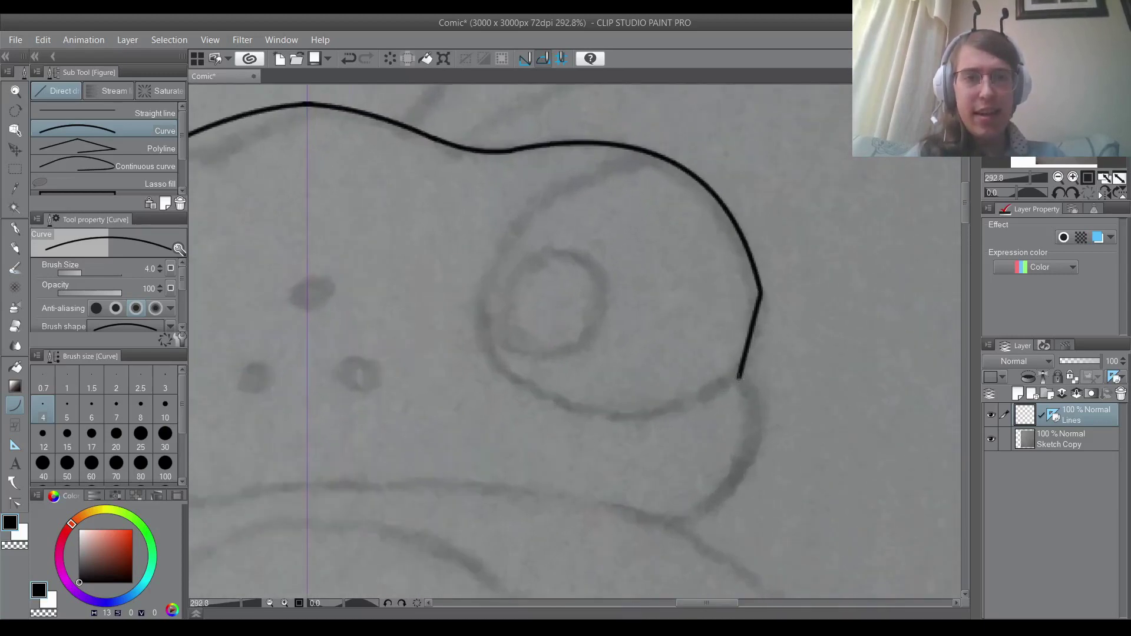
pyautogui.click(765, 340)
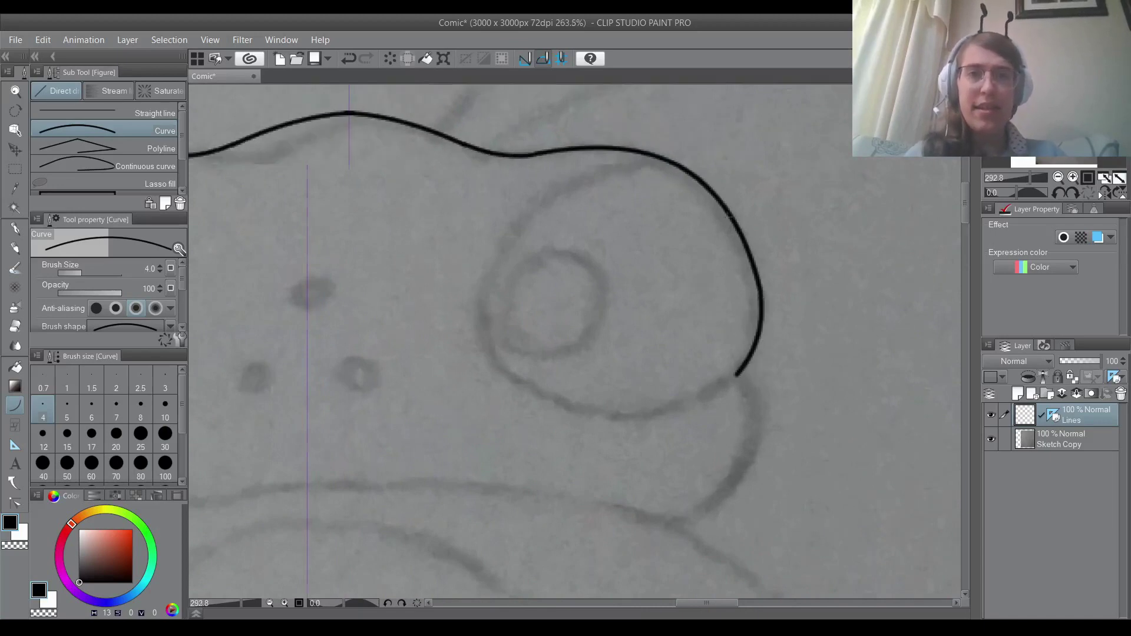
pyautogui.scroll(1, 754, 329)
pyautogui.moveTo(729, 321); pyautogui.dragTo(714, 459)
pyautogui.click(785, 381)
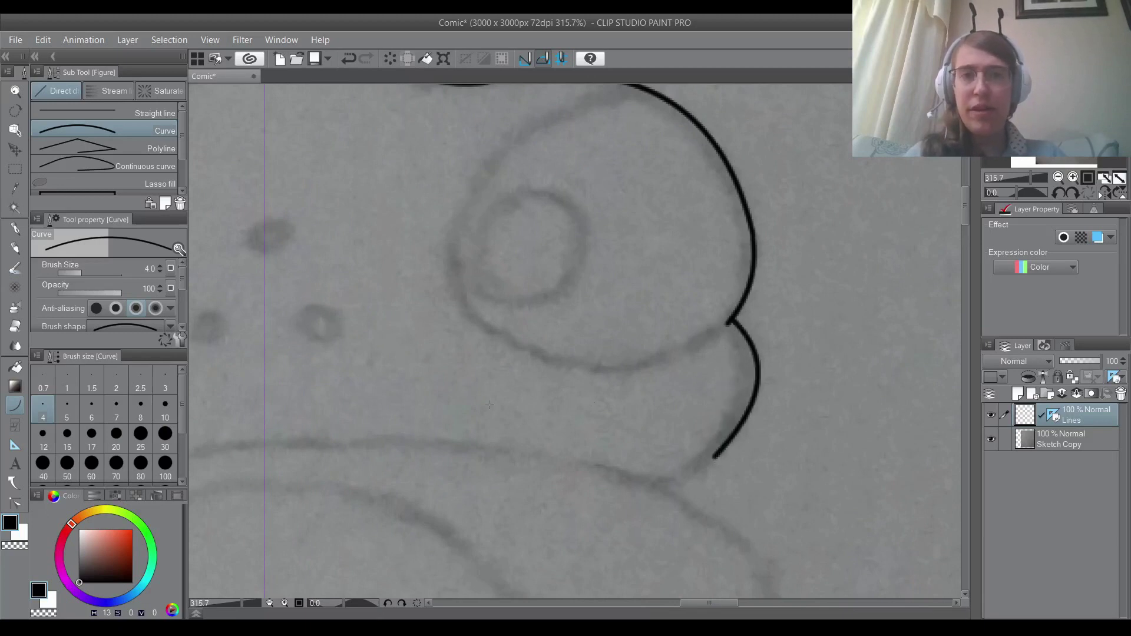
# Try a Rough pencil stroke on the eye's inner circle, undo it and return to the Curve tool.
pyautogui.click(14, 248)
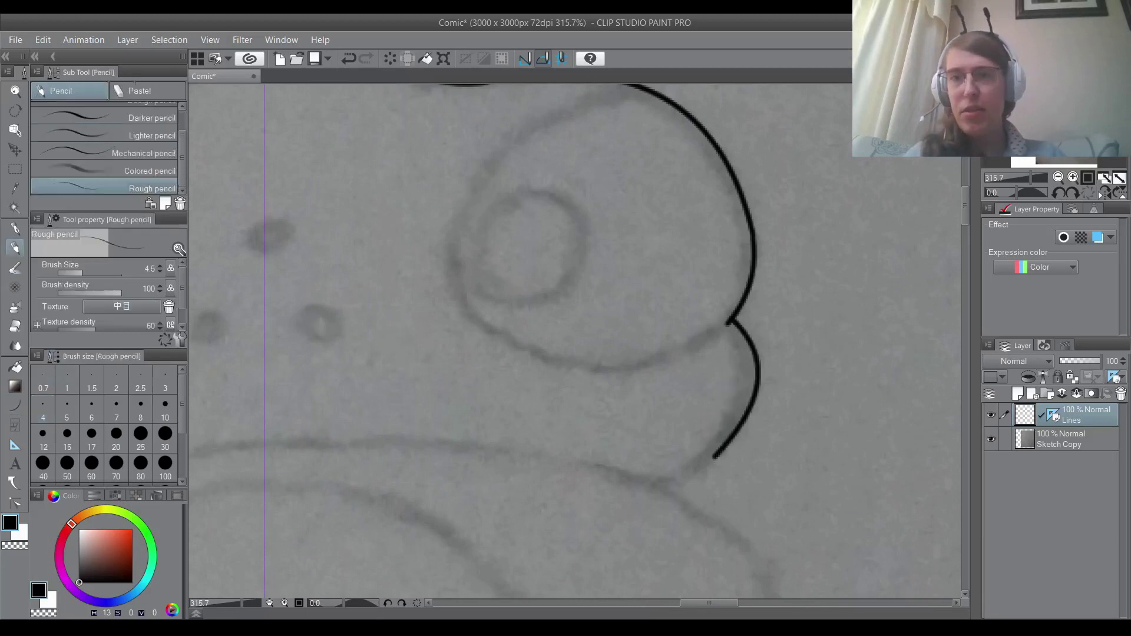
pyautogui.moveTo(544, 191)
pyautogui.mouseDown()
pyautogui.moveTo(490, 216)
pyautogui.moveTo(483, 272)
pyautogui.moveTo(522, 309)
pyautogui.moveTo(570, 291)
pyautogui.moveTo(586, 245)
pyautogui.moveTo(545, 191)
pyautogui.mouseUp()
pyautogui.hotkey('ctrl', 'z')
pyautogui.hotkey('ctrl', '-')
pyautogui.hotkey('ctrl', '-')
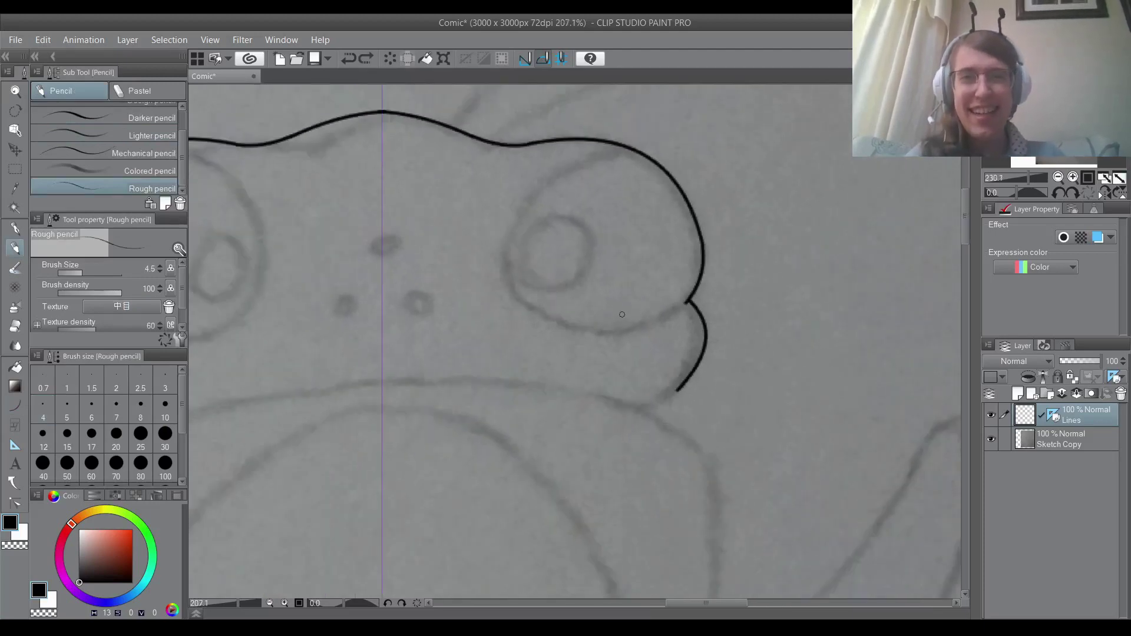
pyautogui.press('u')
pyautogui.scroll(-3, 582, 299)
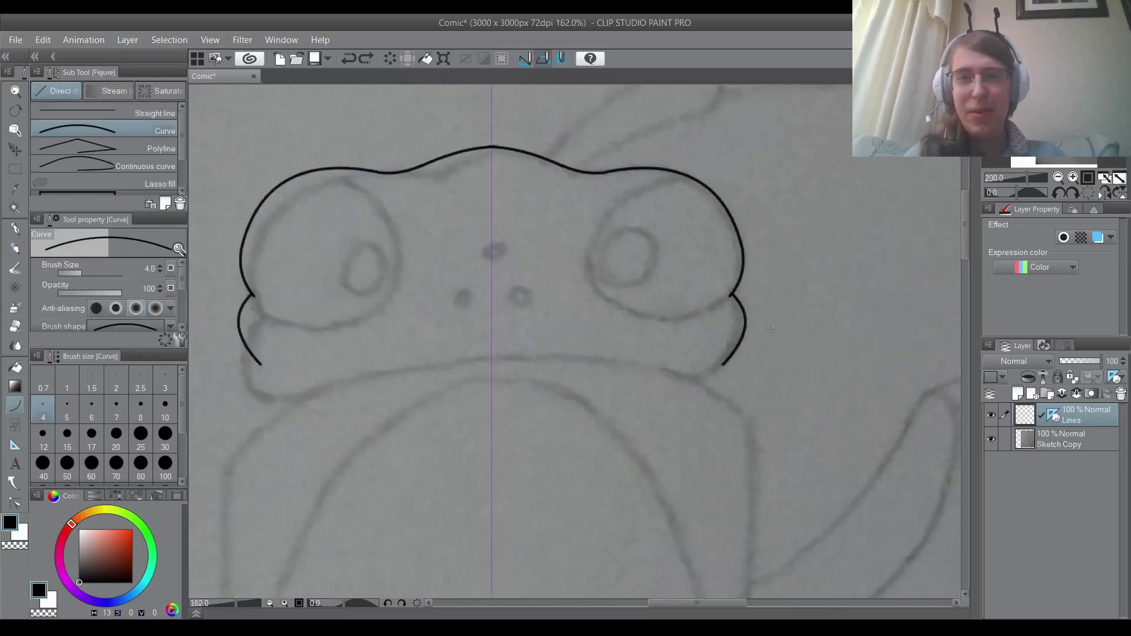
pyautogui.scroll(3, 742, 333)
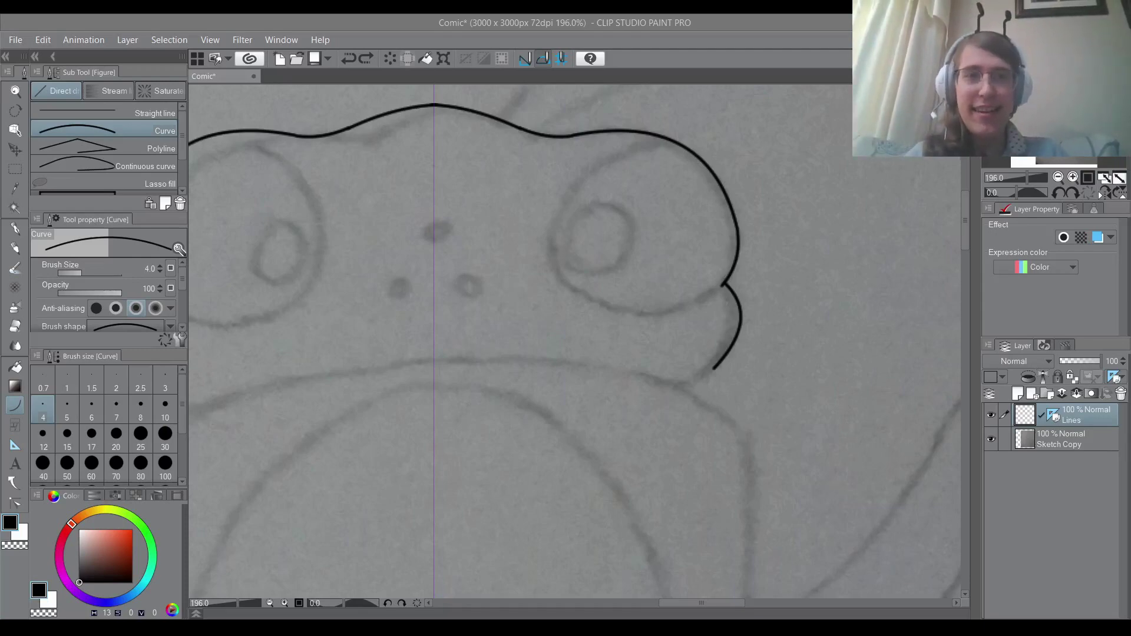
pyautogui.scroll(-2, 774, 343)
pyautogui.scroll(4, 773, 343)
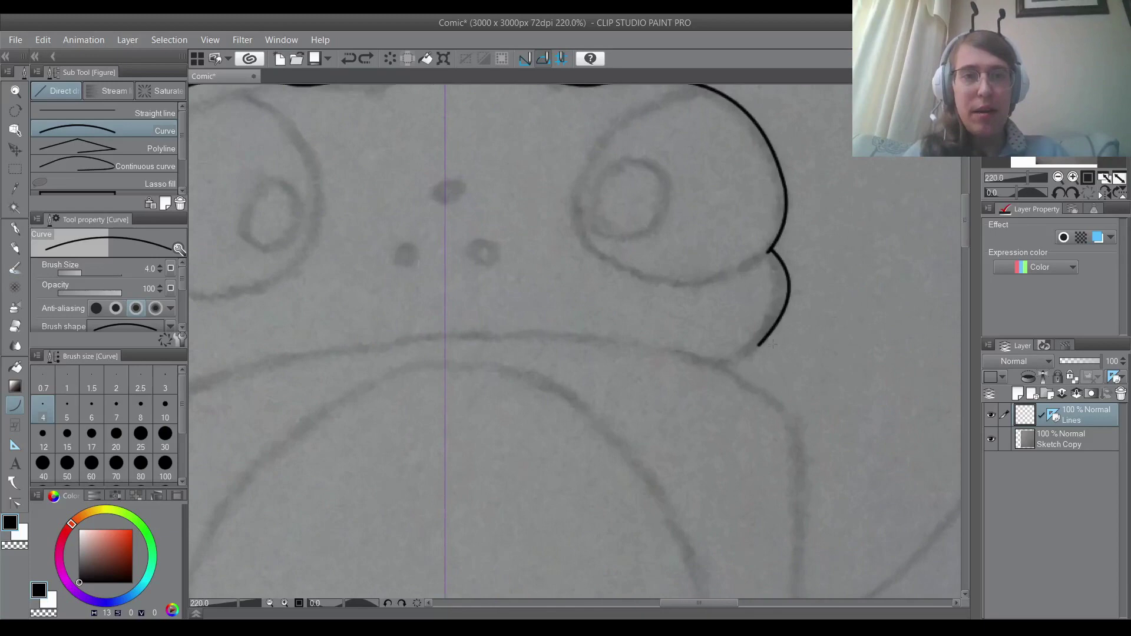
pyautogui.scroll(3, 774, 343)
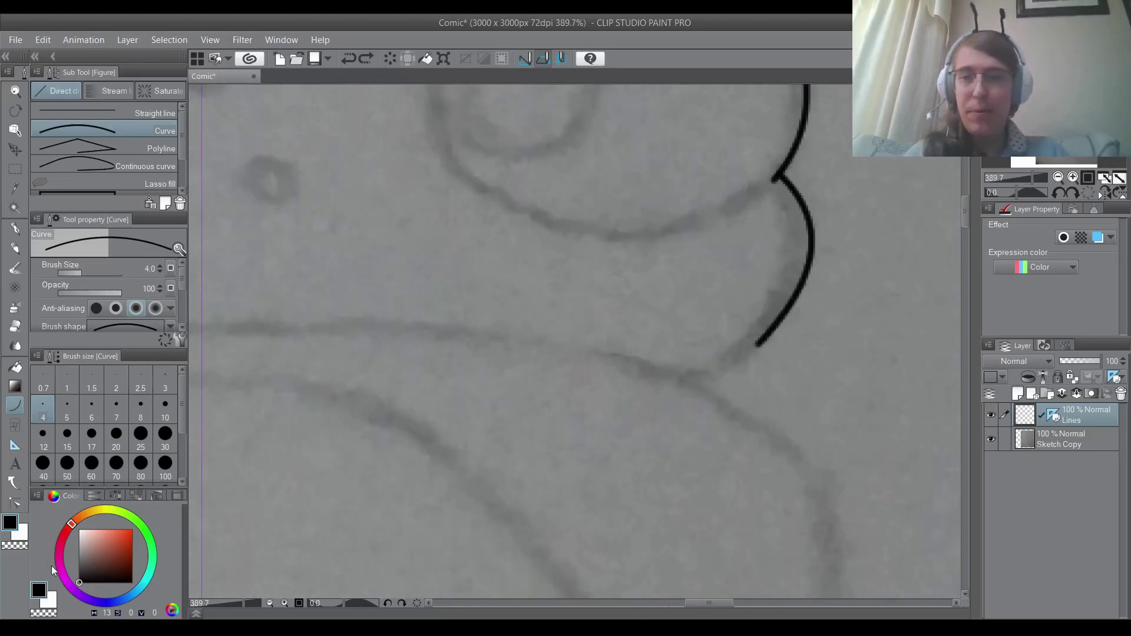
pyautogui.scroll(-4, 795, 395)
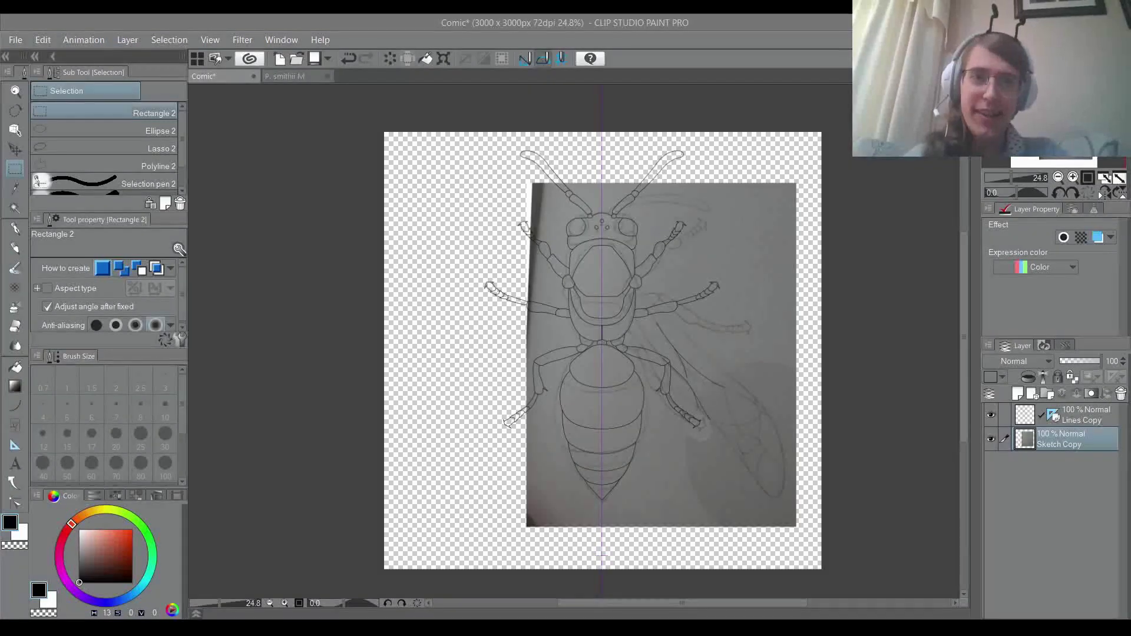
# Examine the completed body line art over the sketch, from the antennae down to the abdomen.
pyautogui.scroll(2, 603, 350)
pyautogui.scroll(-2, 602, 350)
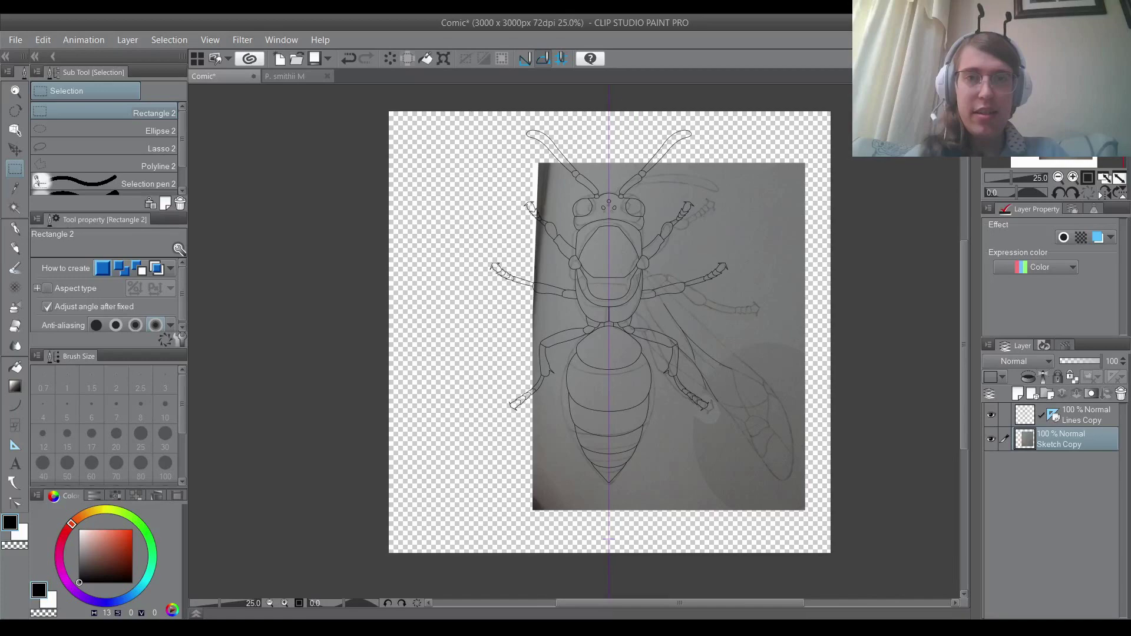
pyautogui.scroll(-1, 592, 168)
pyautogui.scroll(3, 593, 168)
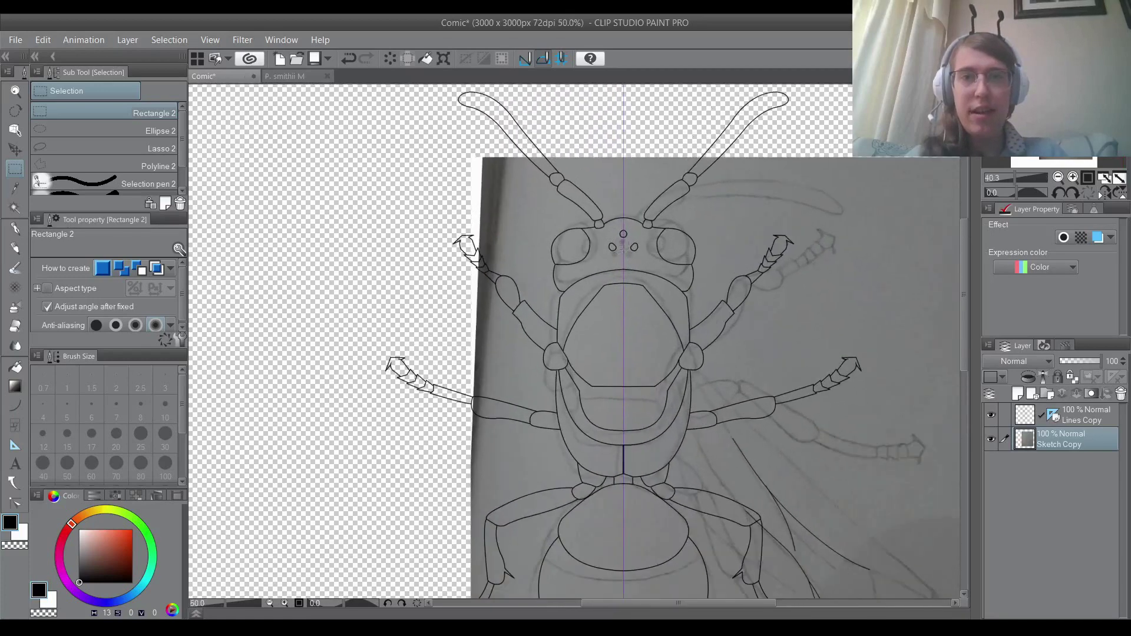
pyautogui.scroll(-2, 574, 154)
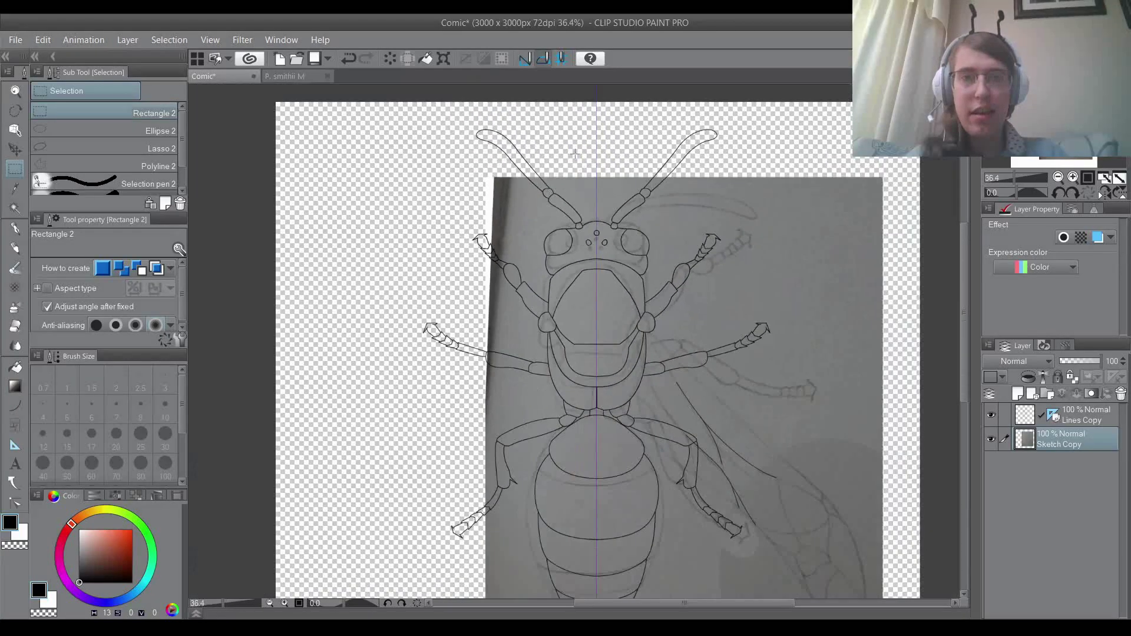
pyautogui.scroll(-2, 575, 154)
pyautogui.scroll(2, 575, 155)
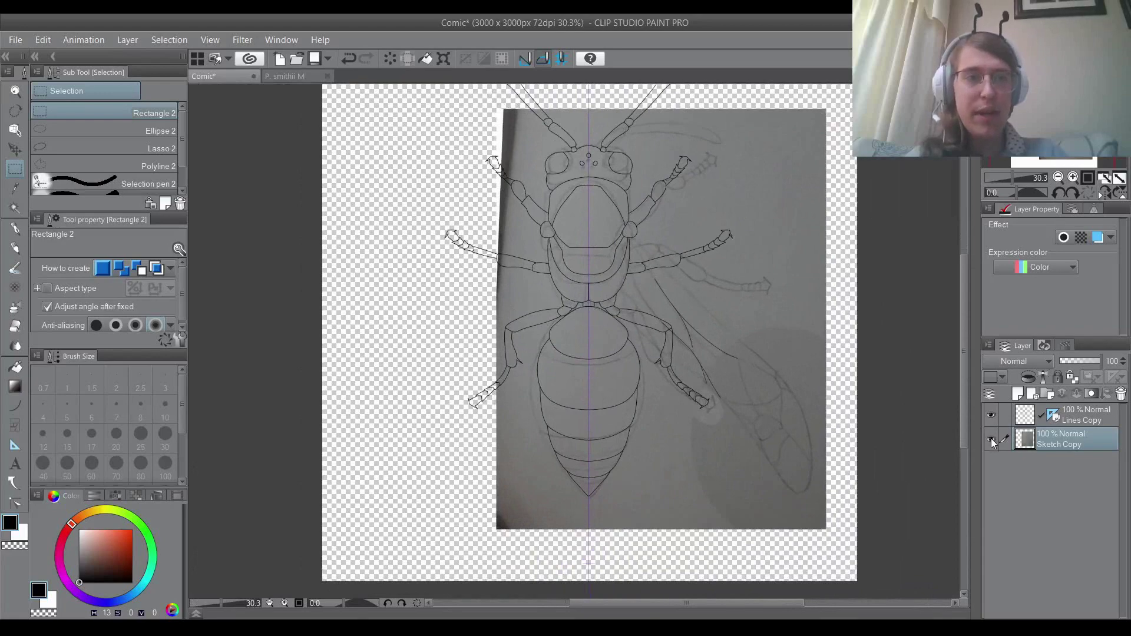
# Inspect the body line art with Sketch Copy hidden, show the sketch again and select the Lines Copy layer.
pyautogui.click(991, 443)
pyautogui.scroll(-1, 630, 341)
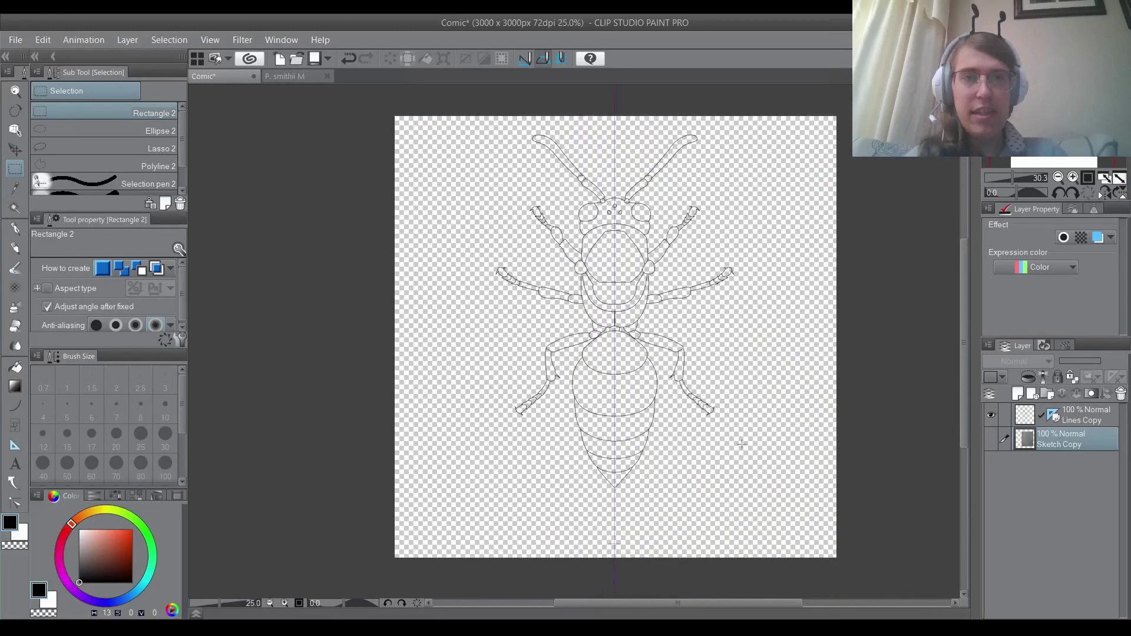
pyautogui.scroll(1, 629, 523)
pyautogui.scroll(-1, 629, 523)
pyautogui.scroll(1, 630, 523)
pyautogui.scroll(-2, 571, 190)
pyautogui.scroll(1, 589, 295)
pyautogui.click(991, 439)
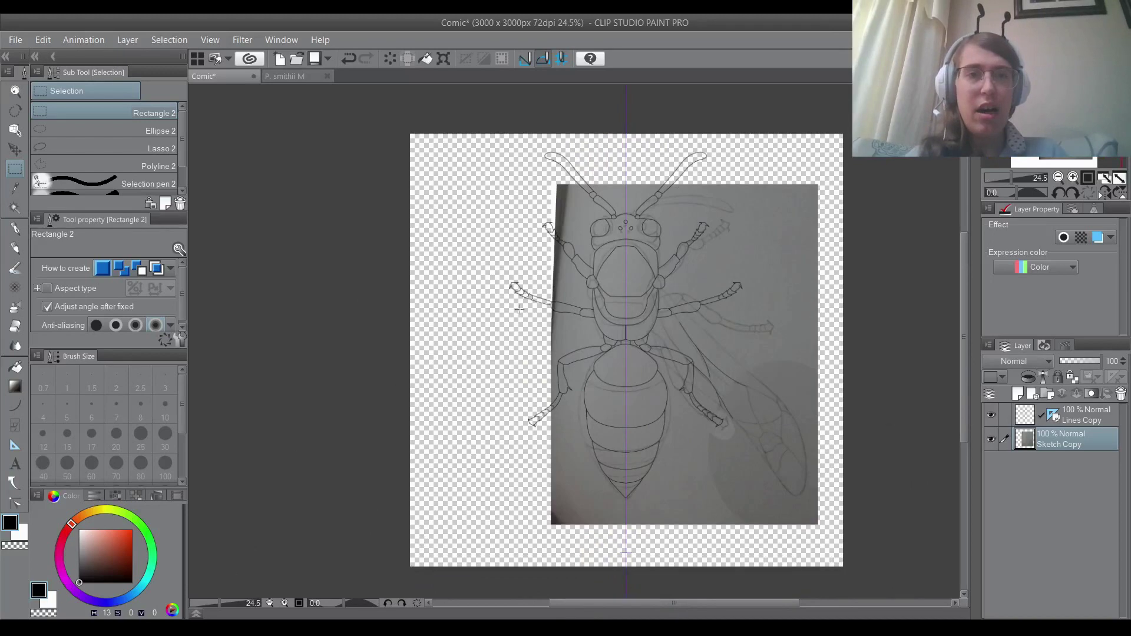
pyautogui.scroll(1, 620, 385)
pyautogui.click(1026, 413)
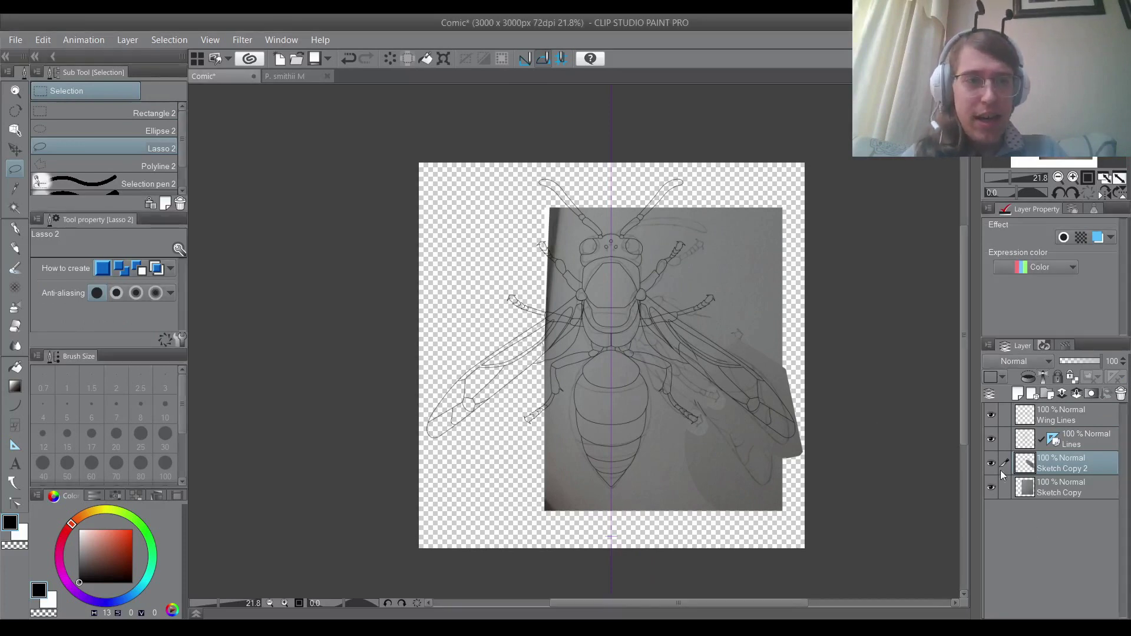
# Compare the sketch with and without Sketch Copy 2 while Lines and Wing Lines are hidden, and show all layers again.
pyautogui.click(990, 439)
pyautogui.click(991, 415)
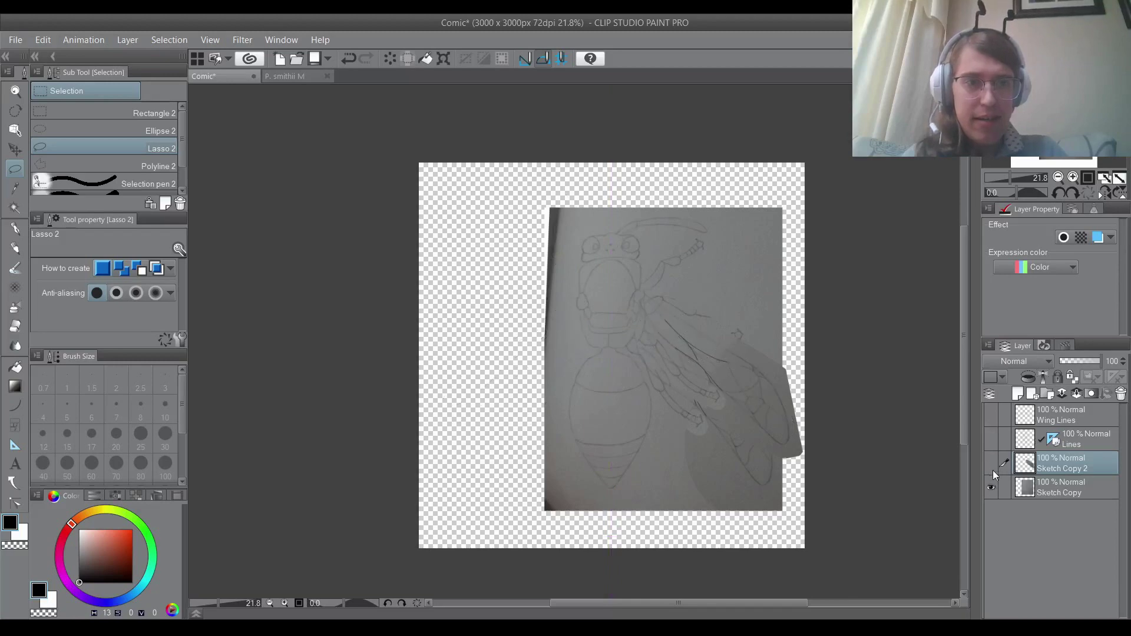
pyautogui.click(991, 464)
pyautogui.click(991, 465)
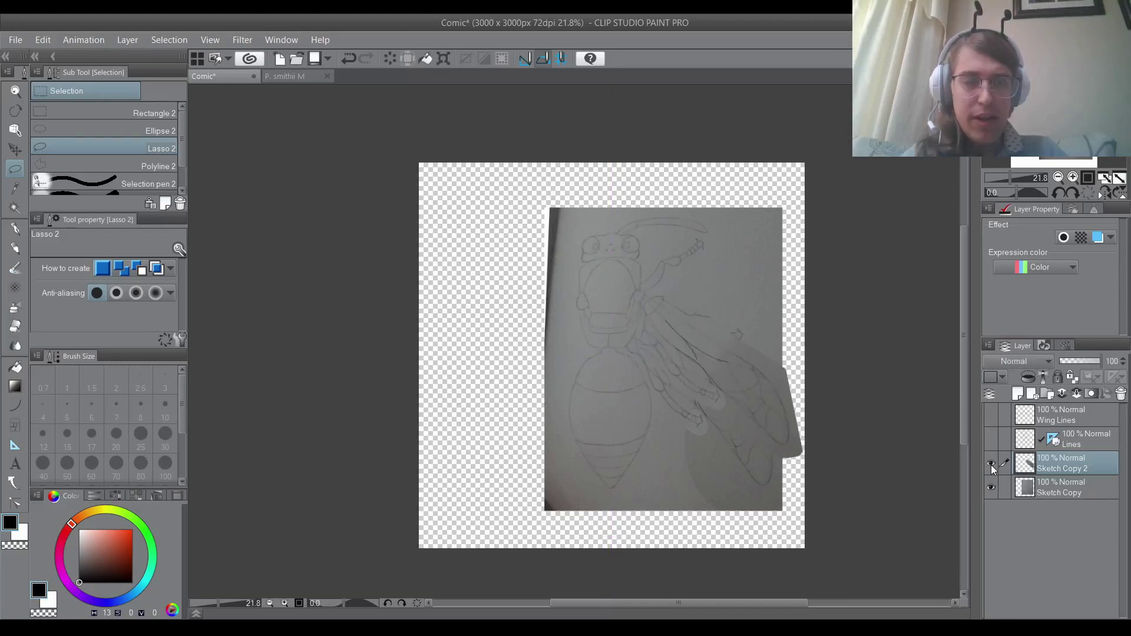
pyautogui.click(991, 437)
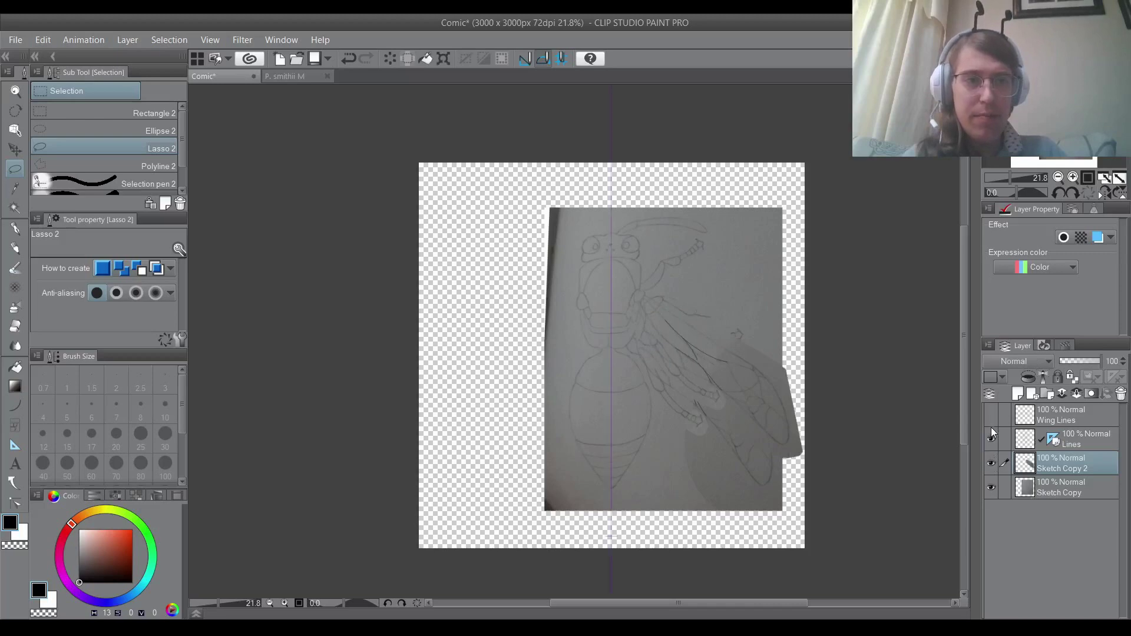
pyautogui.click(991, 413)
pyautogui.hotkey('ctrl', '+')
pyautogui.hotkey('ctrl', '+')
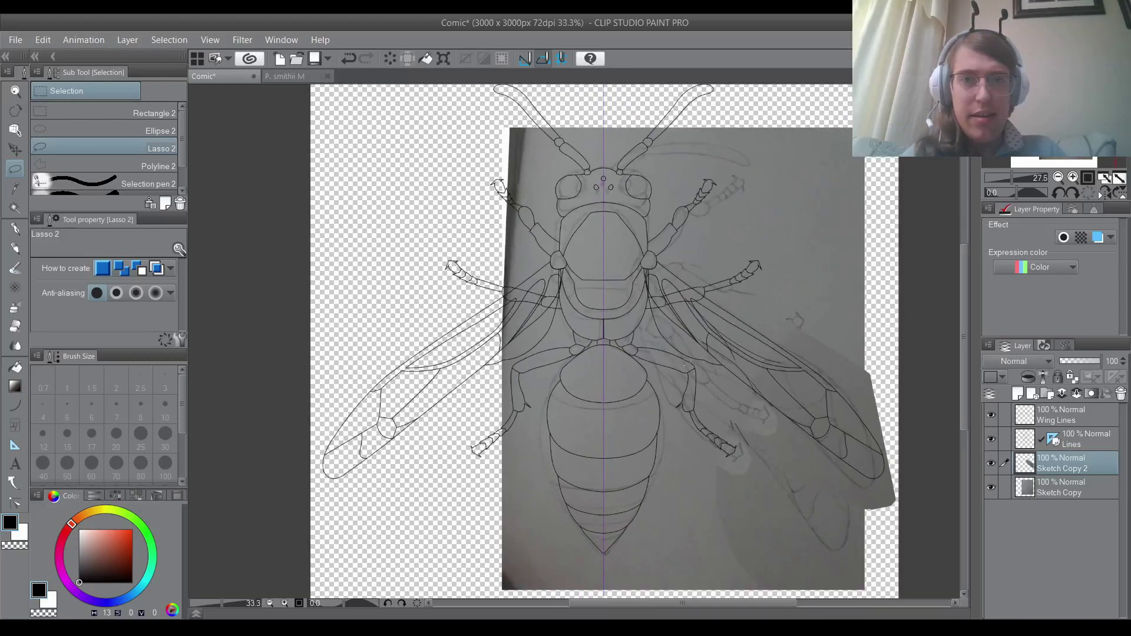
# Merge Sketch Copy 2 down into Sketch Copy, hide the merged sketch and make Wing Lines the active layer.
pyautogui.click(1079, 392)
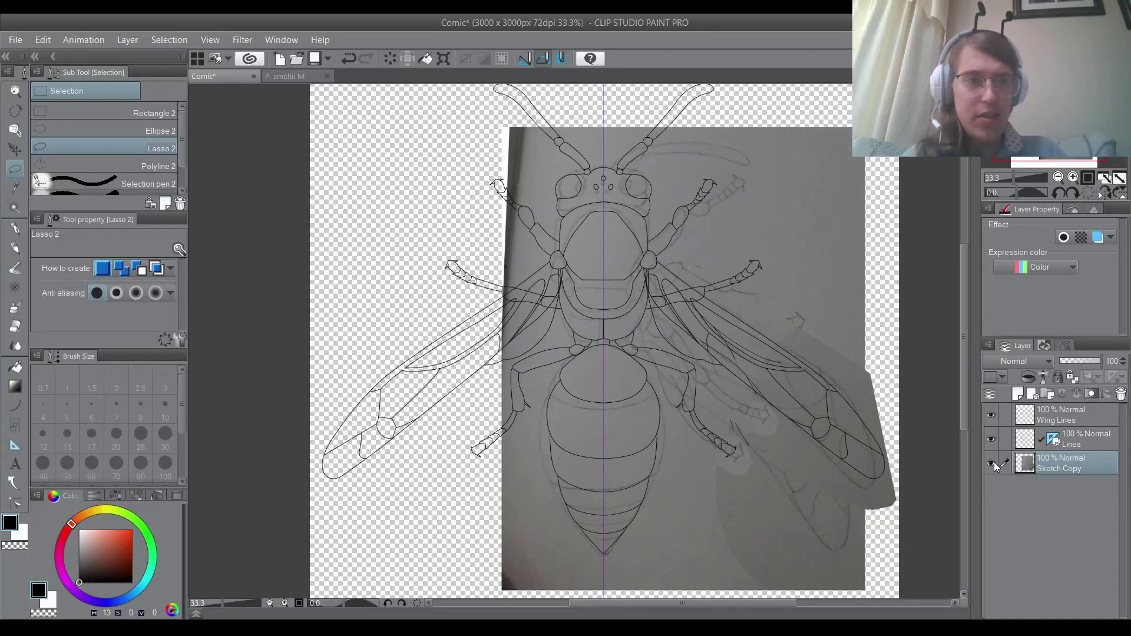
pyautogui.click(995, 462)
pyautogui.scroll(-1, 607, 342)
pyautogui.scroll(-2, 623, 359)
pyautogui.scroll(-1, 629, 275)
pyautogui.scroll(1, 629, 274)
pyautogui.scroll(-1, 629, 274)
pyautogui.click(1062, 415)
pyautogui.scroll(1, 692, 312)
pyautogui.scroll(-1, 607, 292)
pyautogui.scroll(1, 548, 340)
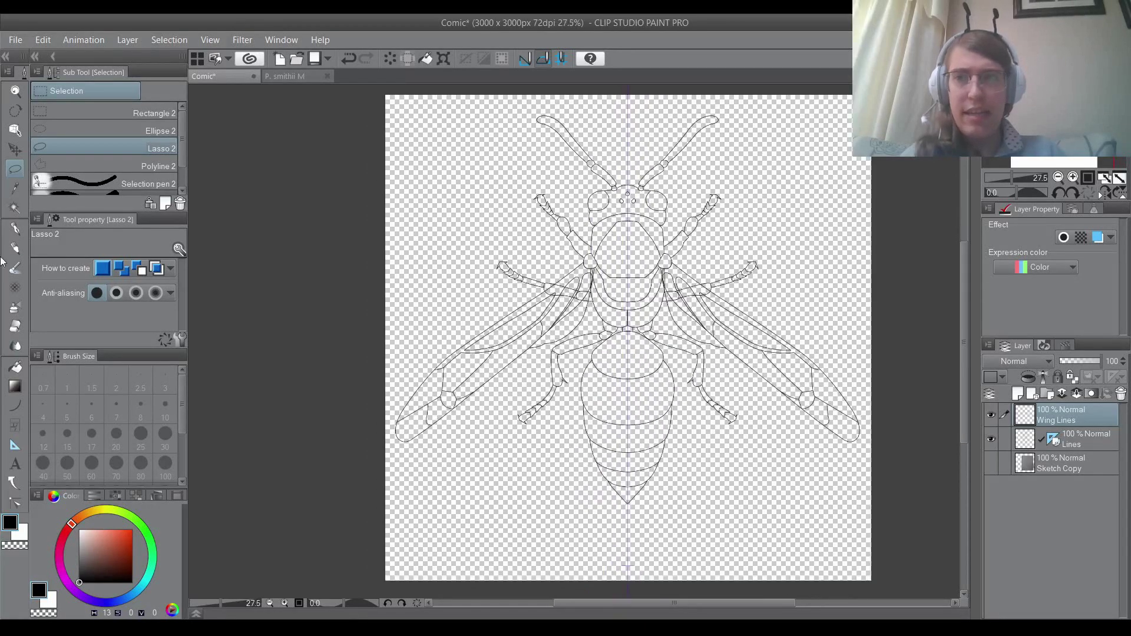
# Add a new layer named Black and place it directly beneath the Lines layer.
pyautogui.click(15, 206)
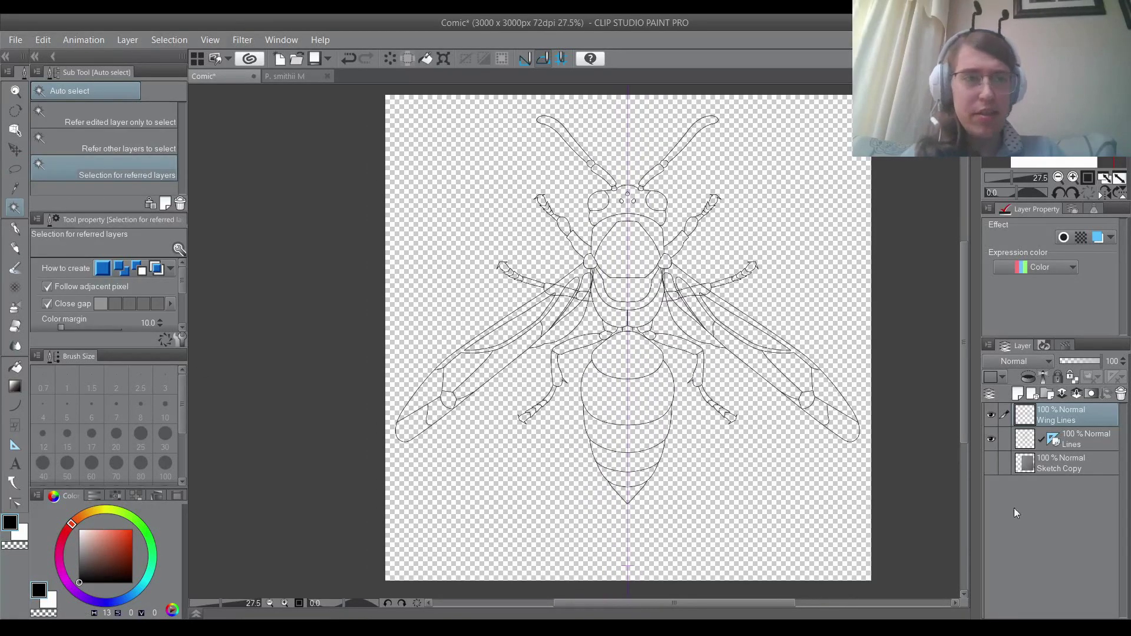
pyautogui.click(1028, 439)
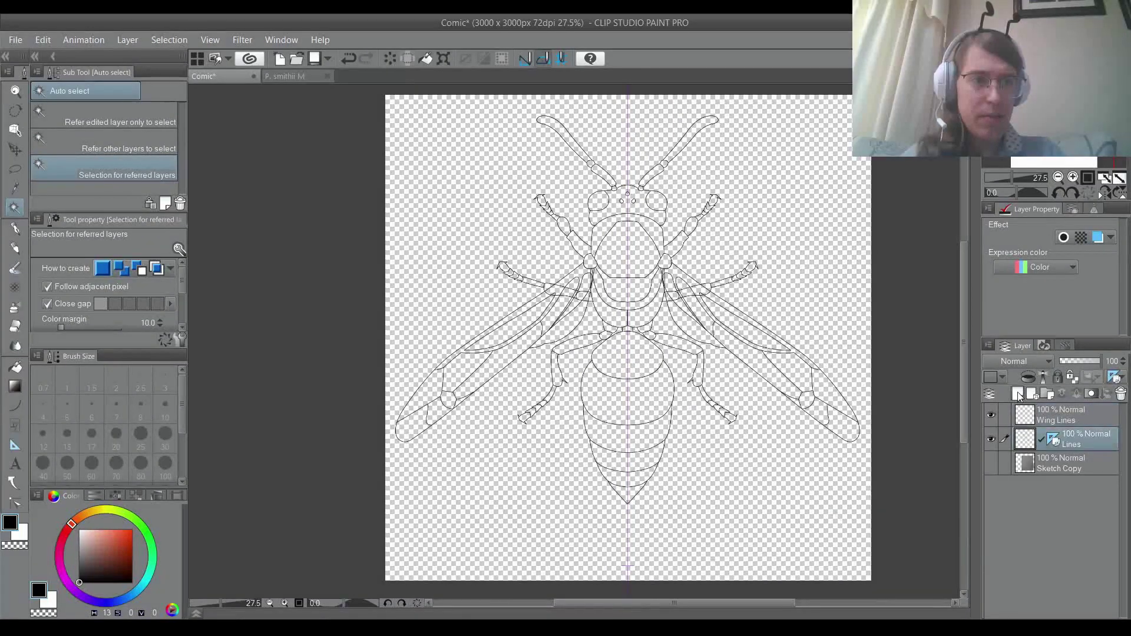
pyautogui.click(1019, 395)
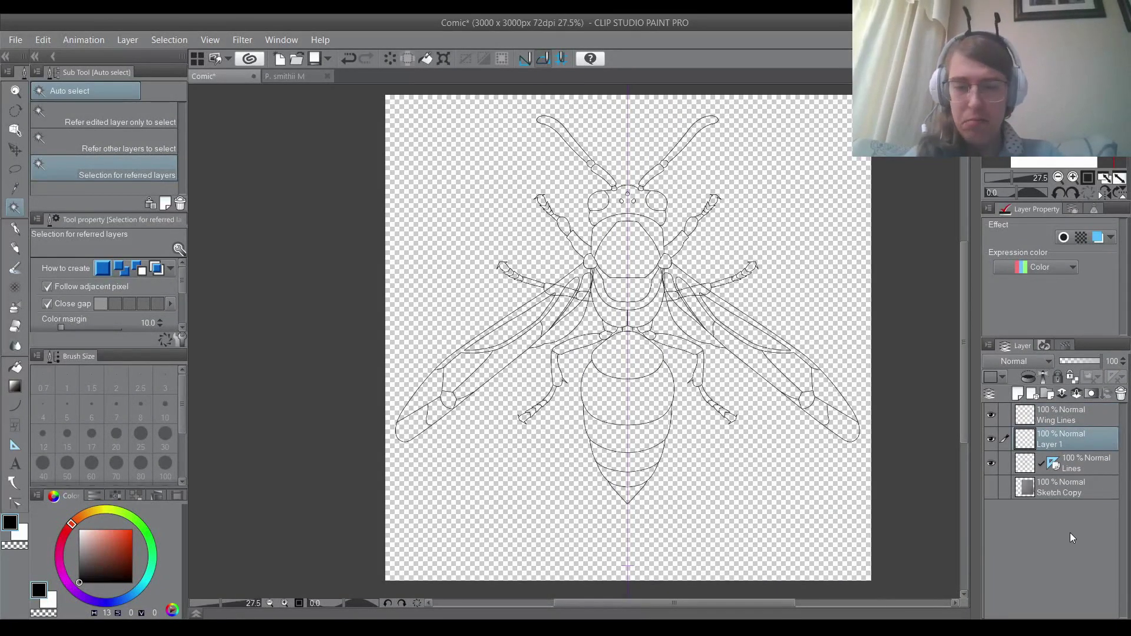
pyautogui.moveTo(1074, 435); pyautogui.dragTo(1064, 474)
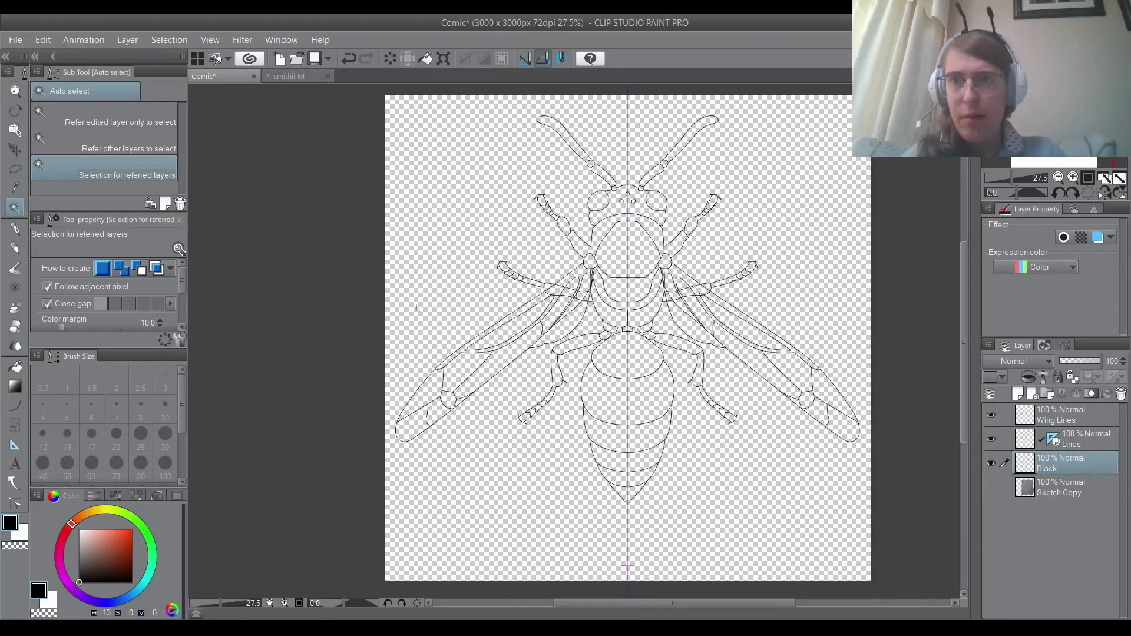
# Auto-select the empty area around the insect from the Lines layer and invert the selection to cover the body.
pyautogui.click(1019, 441)
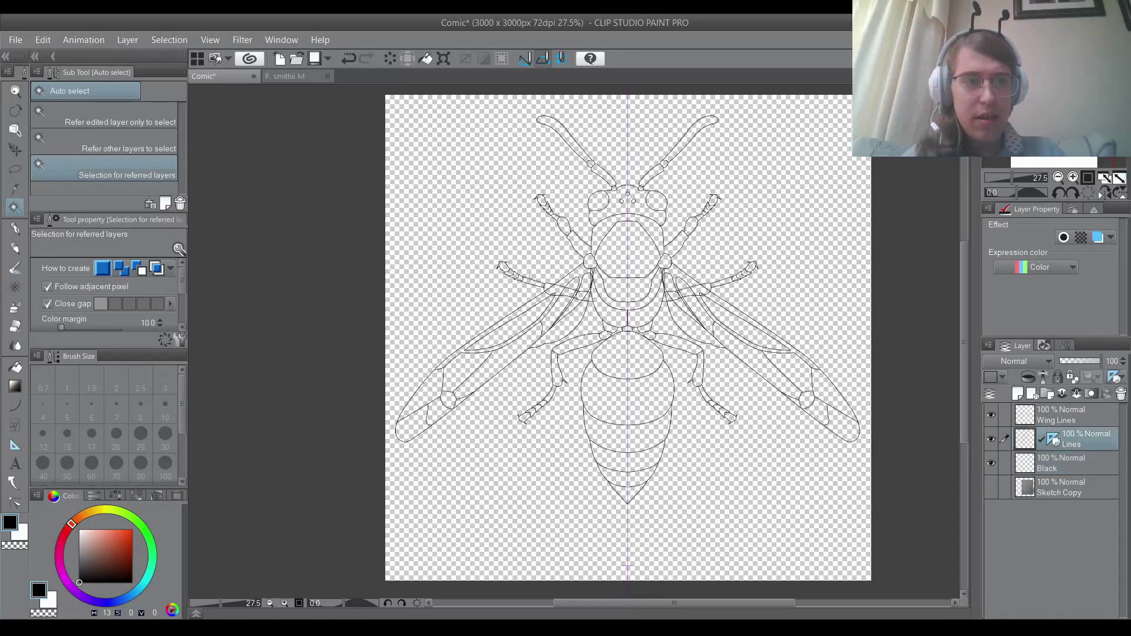
pyautogui.click(442, 186)
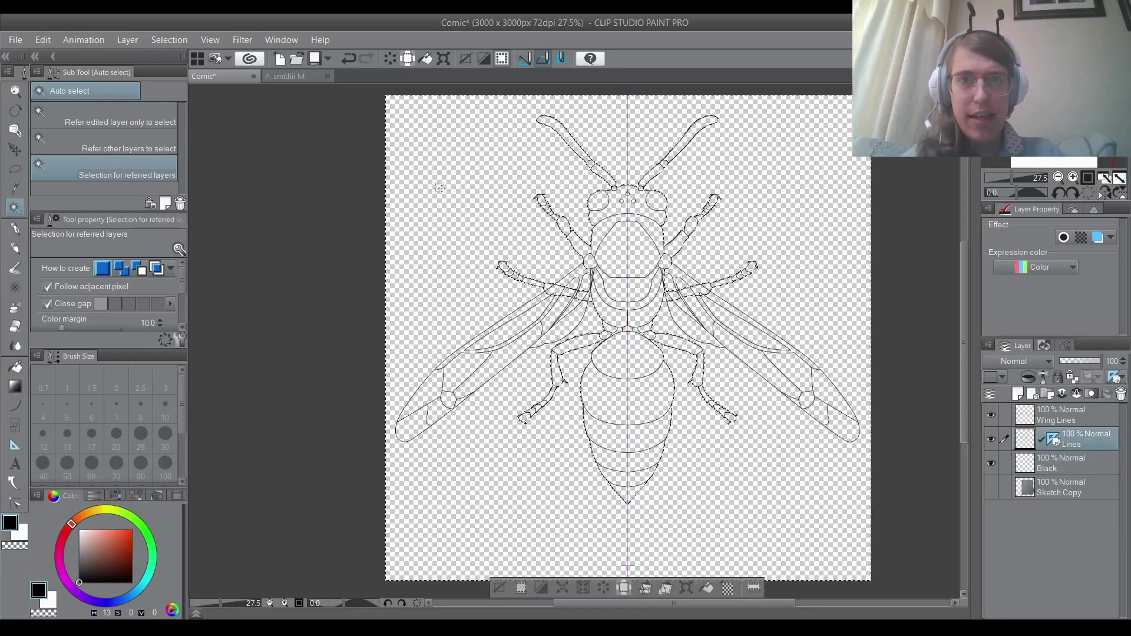
pyautogui.scroll(5, 610, 322)
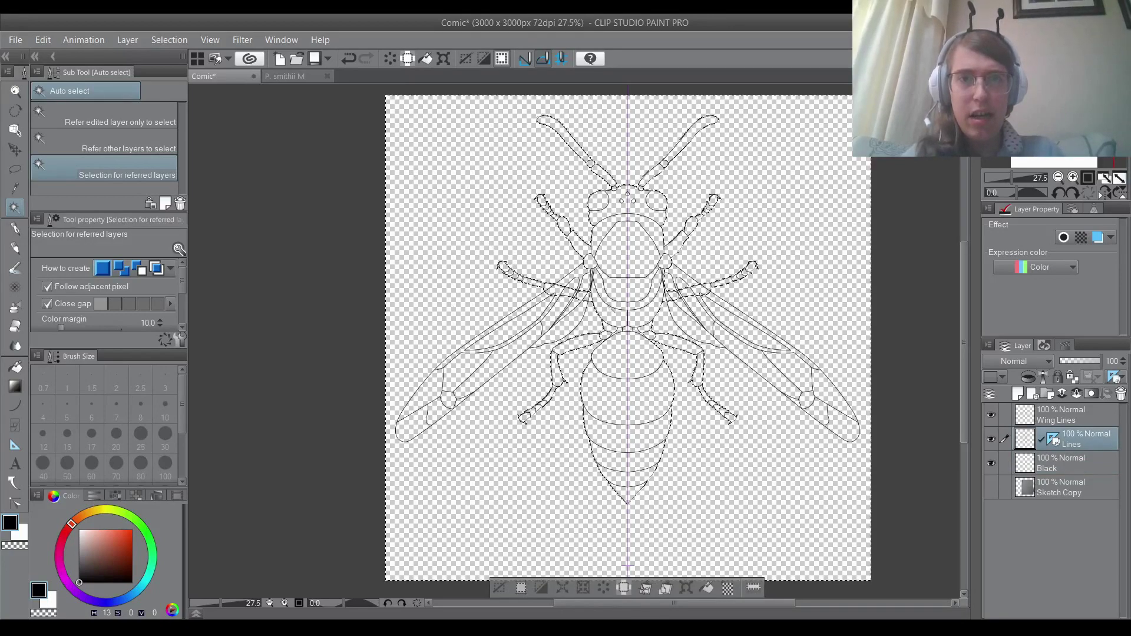
pyautogui.scroll(3, 617, 324)
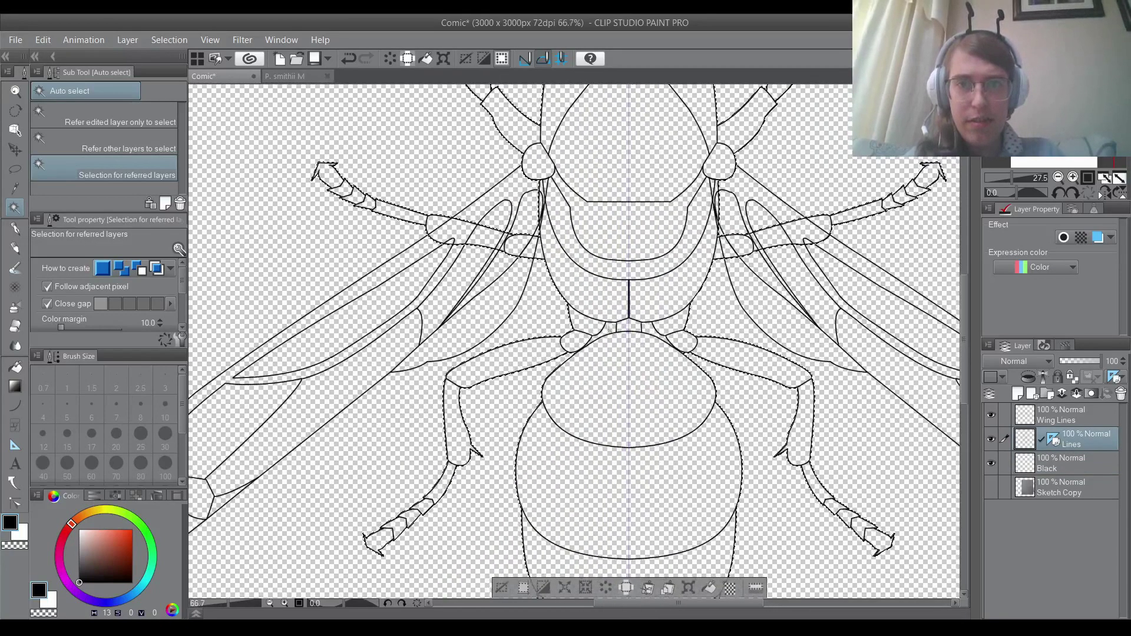
pyautogui.scroll(-5, 618, 325)
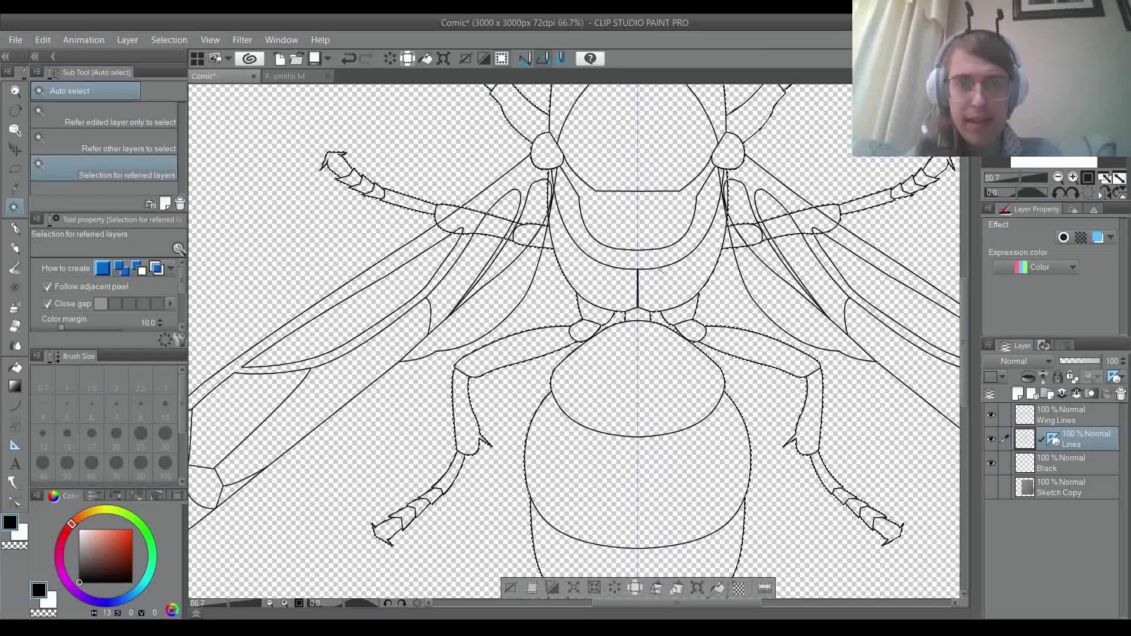
pyautogui.scroll(-1, 618, 332)
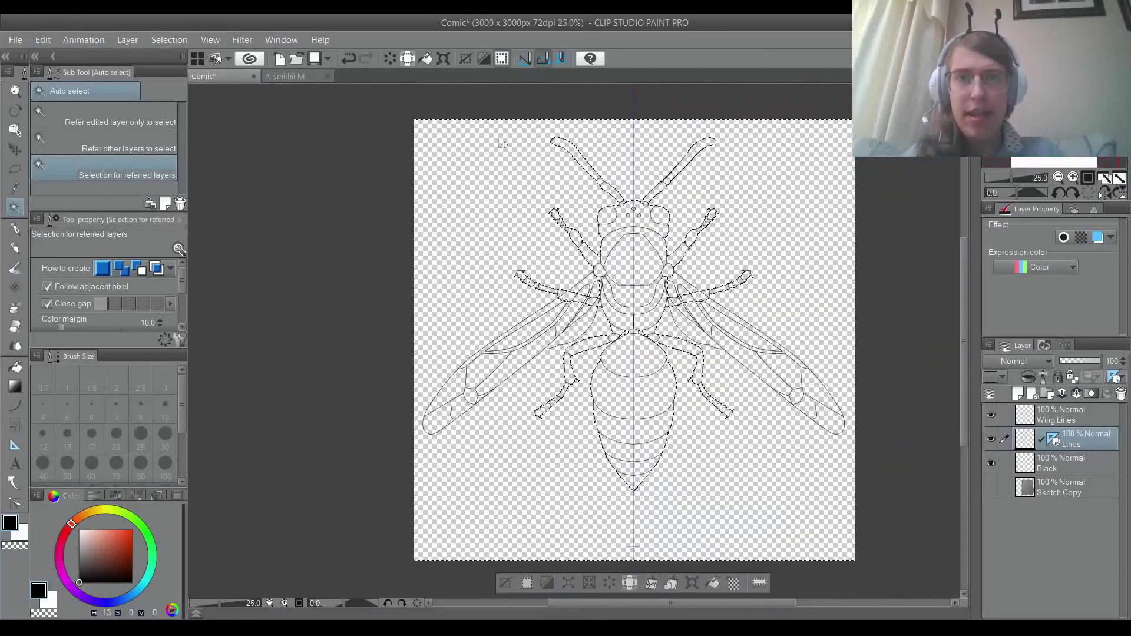
pyautogui.click(481, 61)
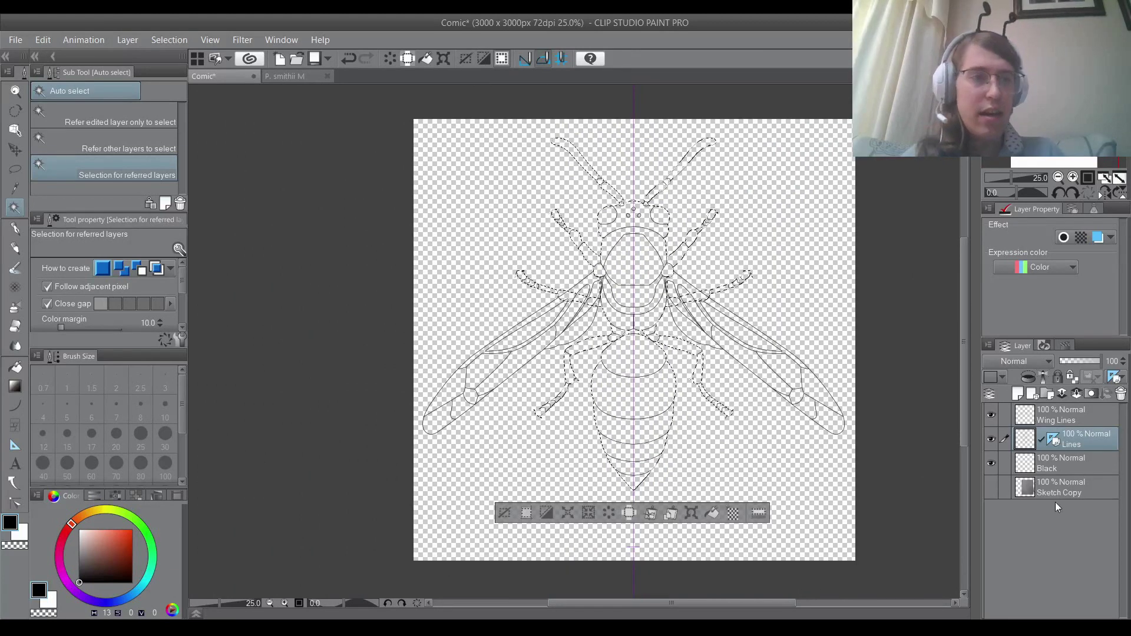
# Fill the selected body silhouette with black on the Black layer and clear the selection.
pyautogui.click(1060, 463)
pyautogui.click(16, 366)
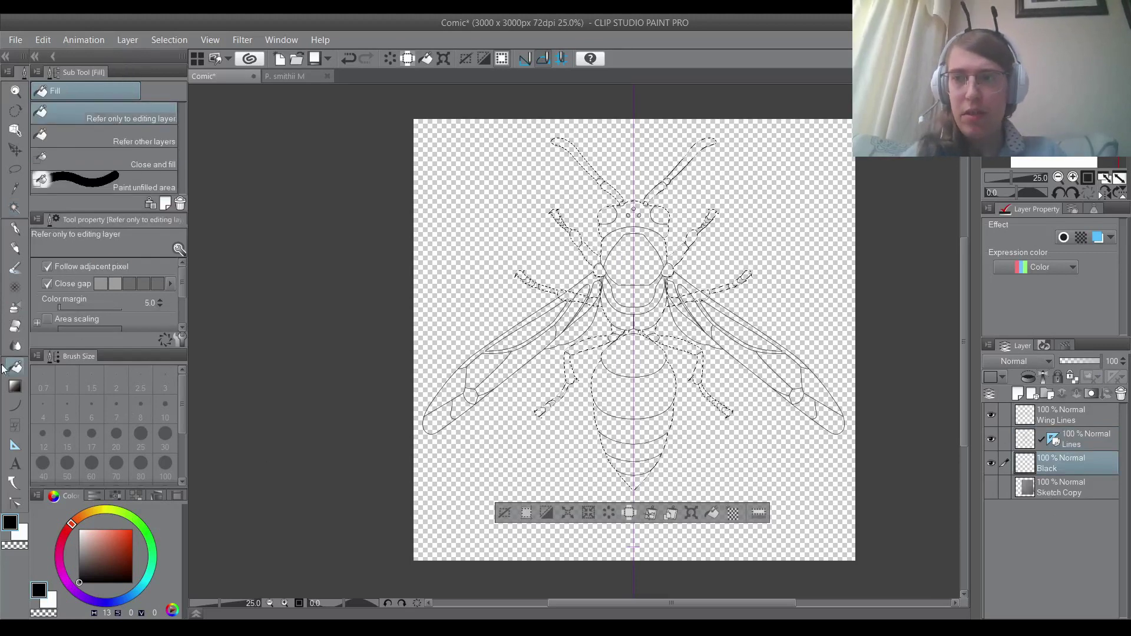
pyautogui.click(16, 169)
pyautogui.hotkey('ctrl', 'd')
pyautogui.scroll(-1, 635, 340)
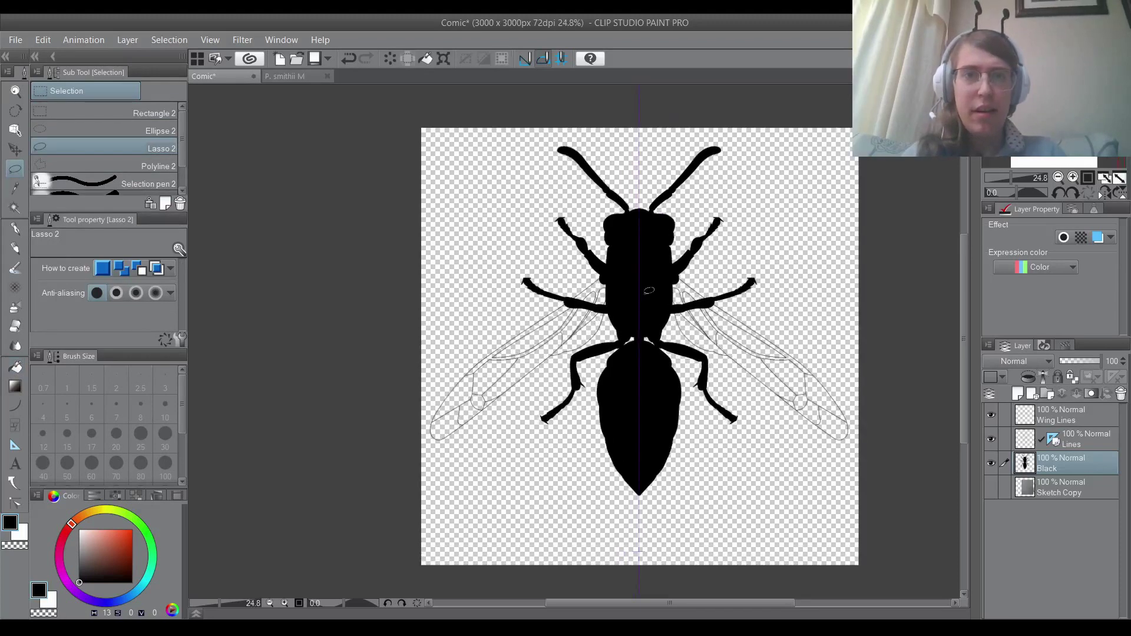
# Create a layer folder named Details directly above the Lines layer.
pyautogui.click(1032, 439)
pyautogui.scroll(2, 674, 270)
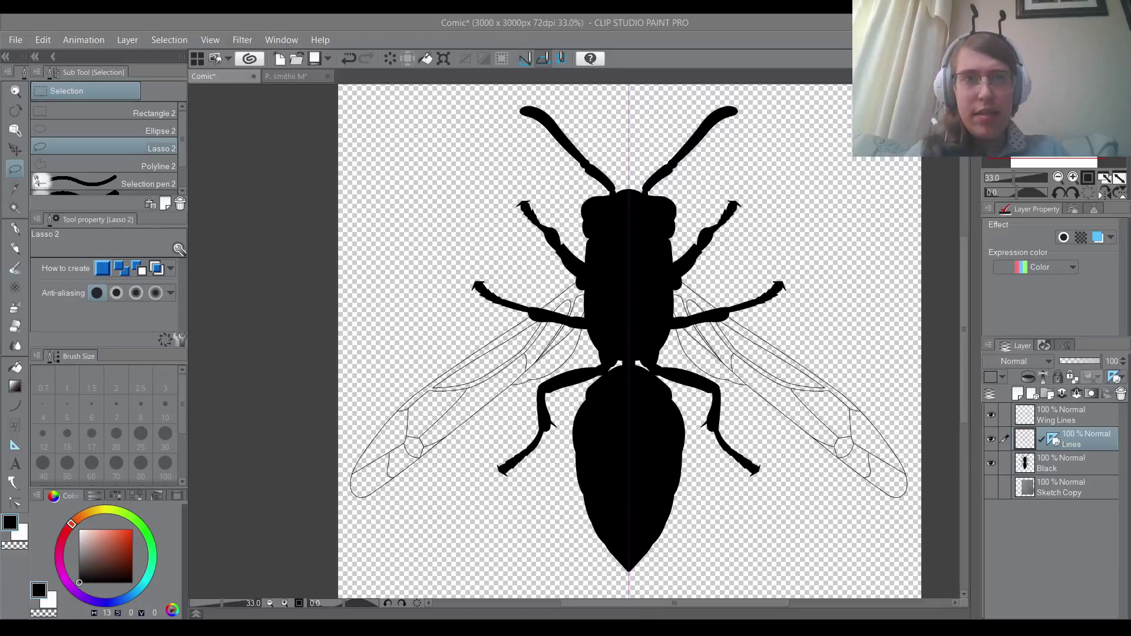
pyautogui.click(1048, 398)
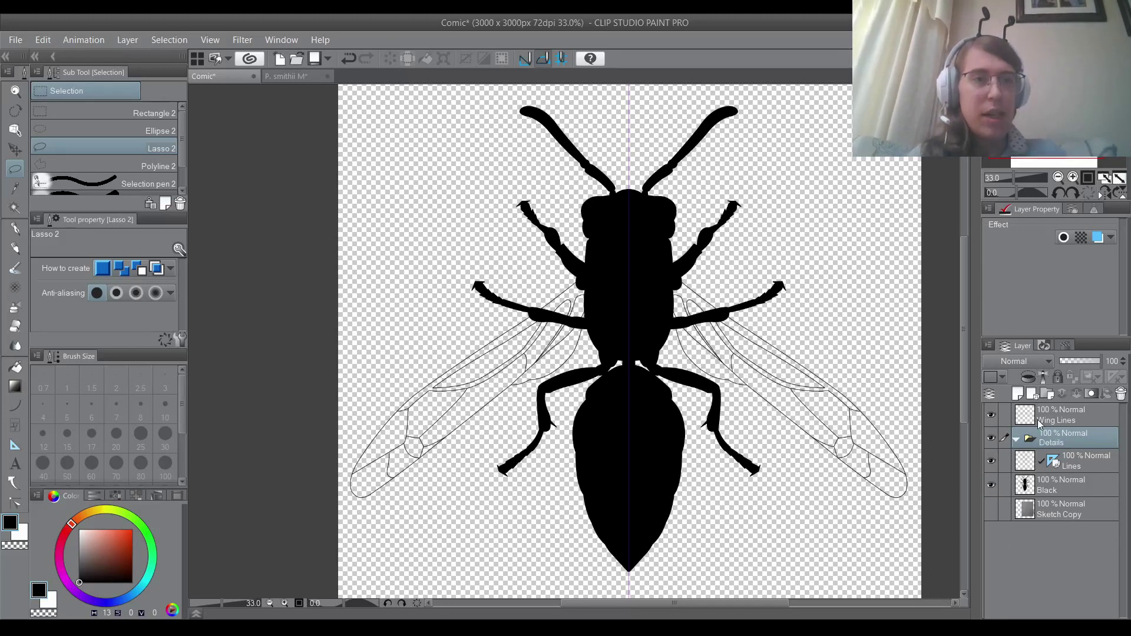
# Name the folder Details and create a Wings folder at the top of the layer stack holding the Wing Lines layer.
pyautogui.write('Details')
pyautogui.click(1022, 406)
pyautogui.click(1047, 393)
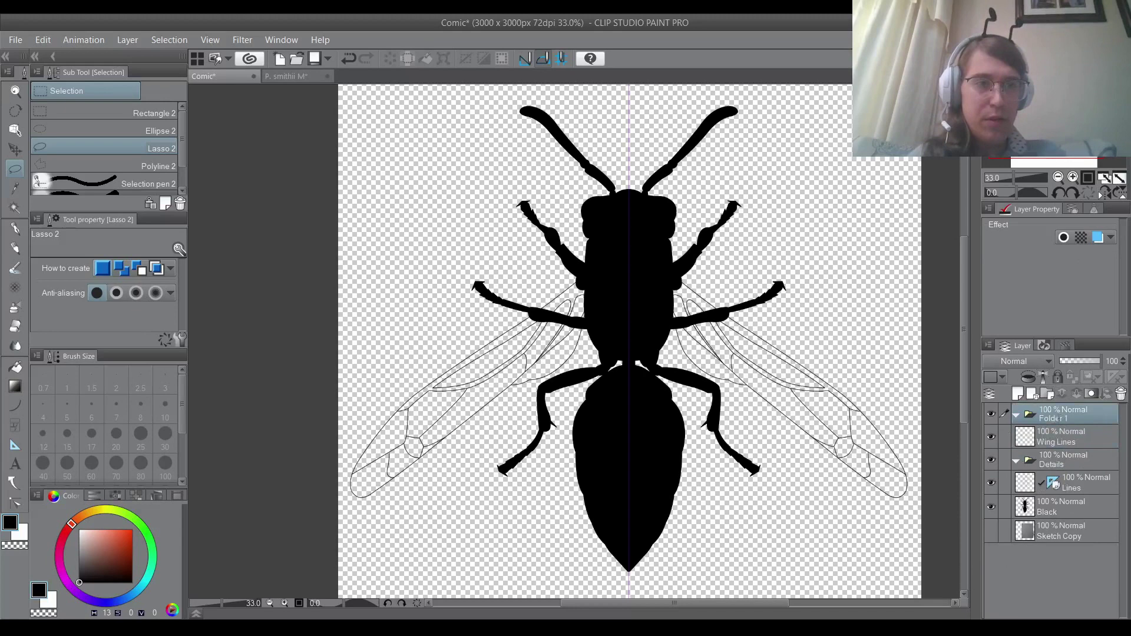
pyautogui.doubleClick(1059, 418)
pyautogui.write('Wings')
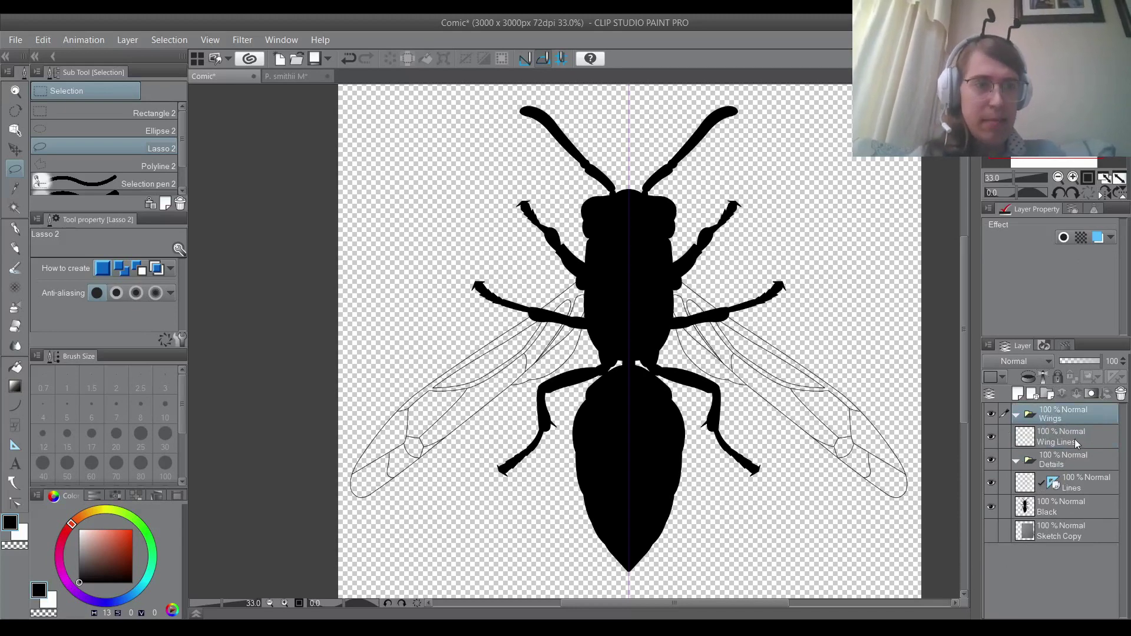
pyautogui.click(1073, 425)
pyautogui.moveTo(1073, 425); pyautogui.dragTo(1070, 415)
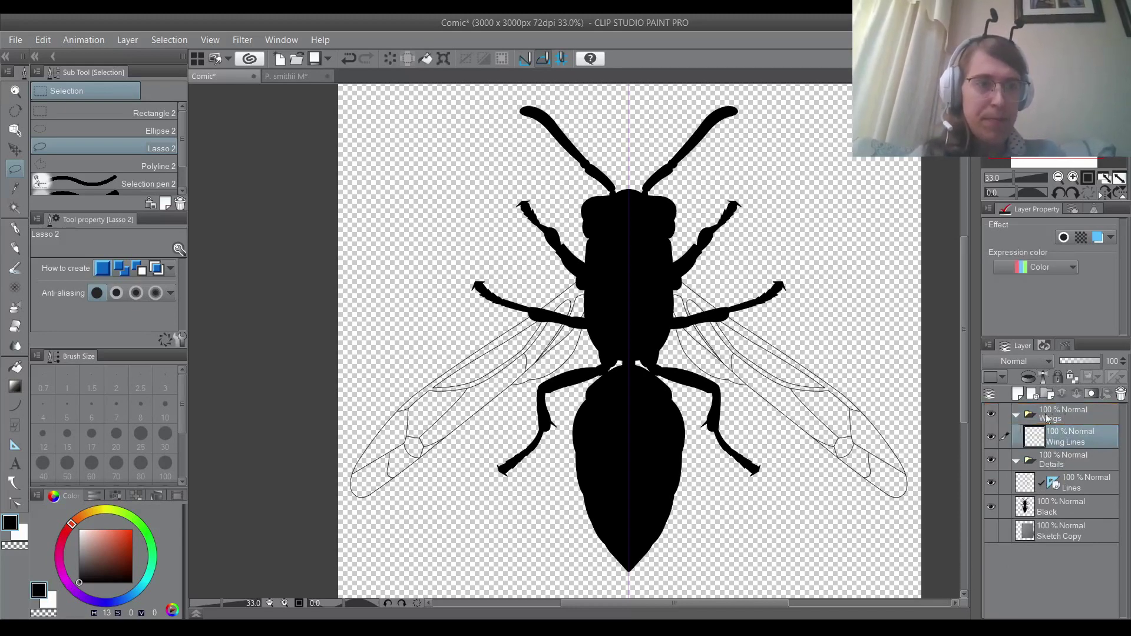
# Add a new layer named LH inside the Details folder and set the drawing colour to white.
pyautogui.click(1071, 461)
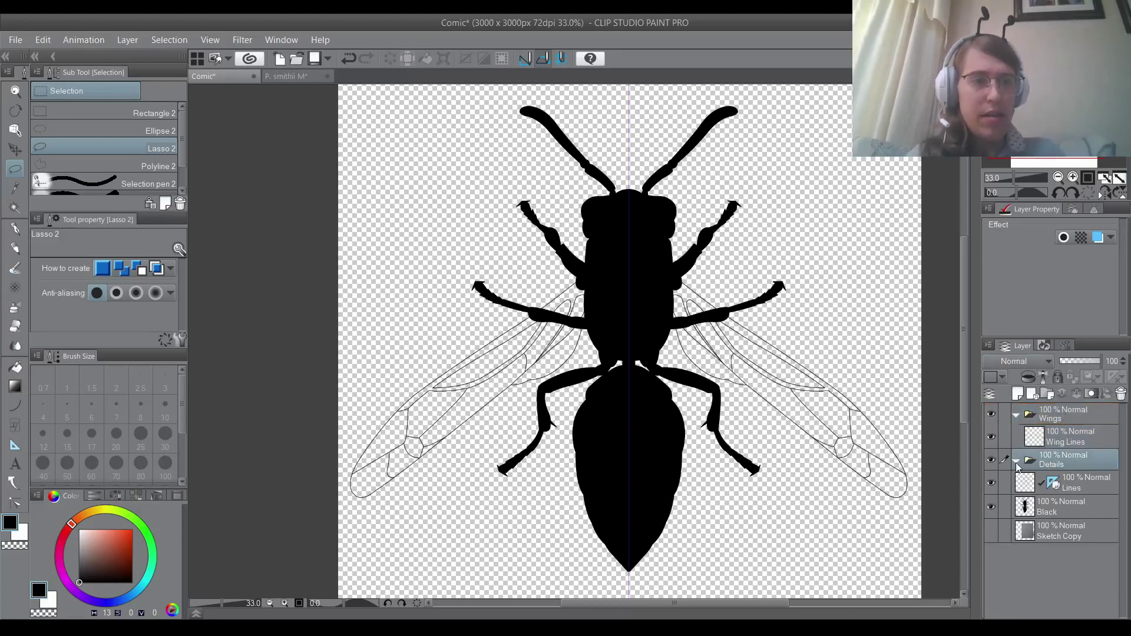
pyautogui.click(1018, 394)
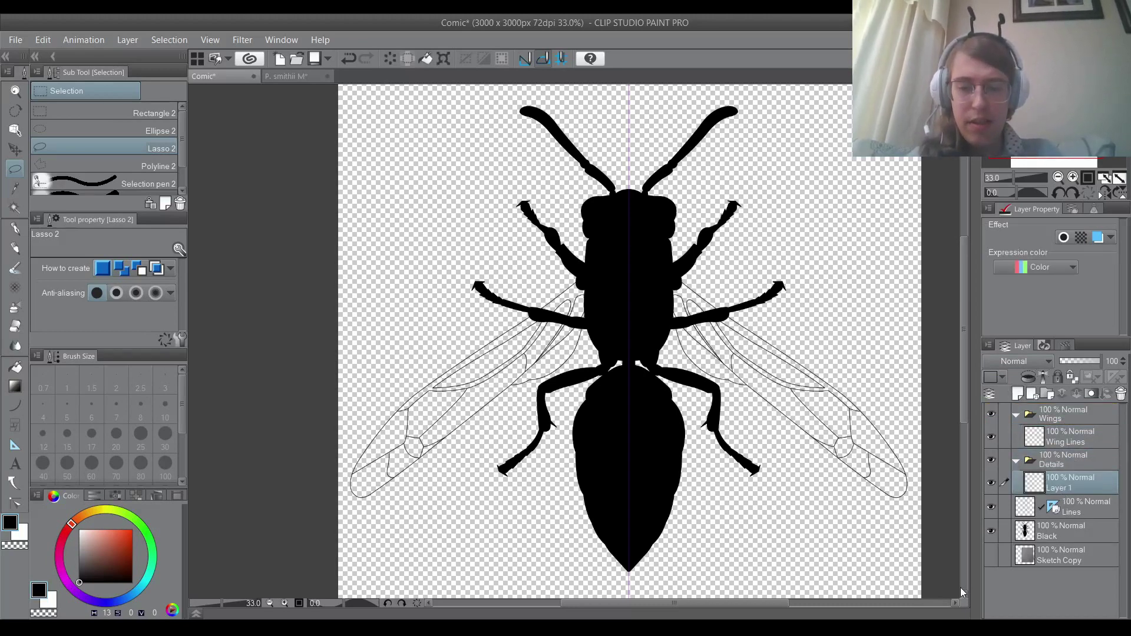
pyautogui.doubleClick(1038, 491)
pyautogui.write('LH')
pyautogui.press('Return')
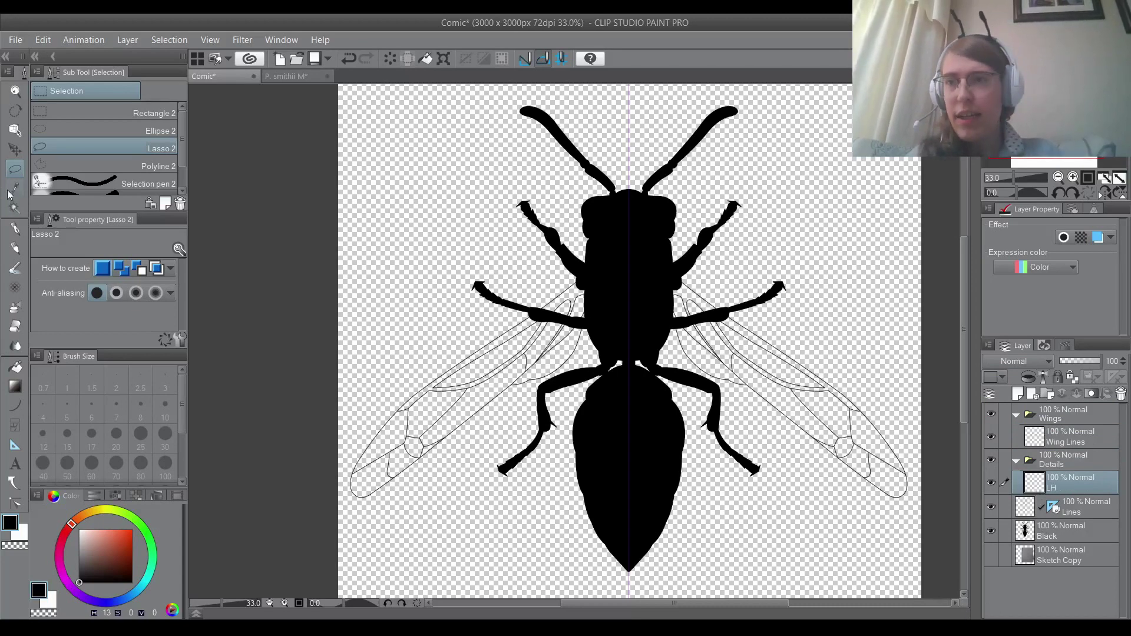
pyautogui.click(79, 529)
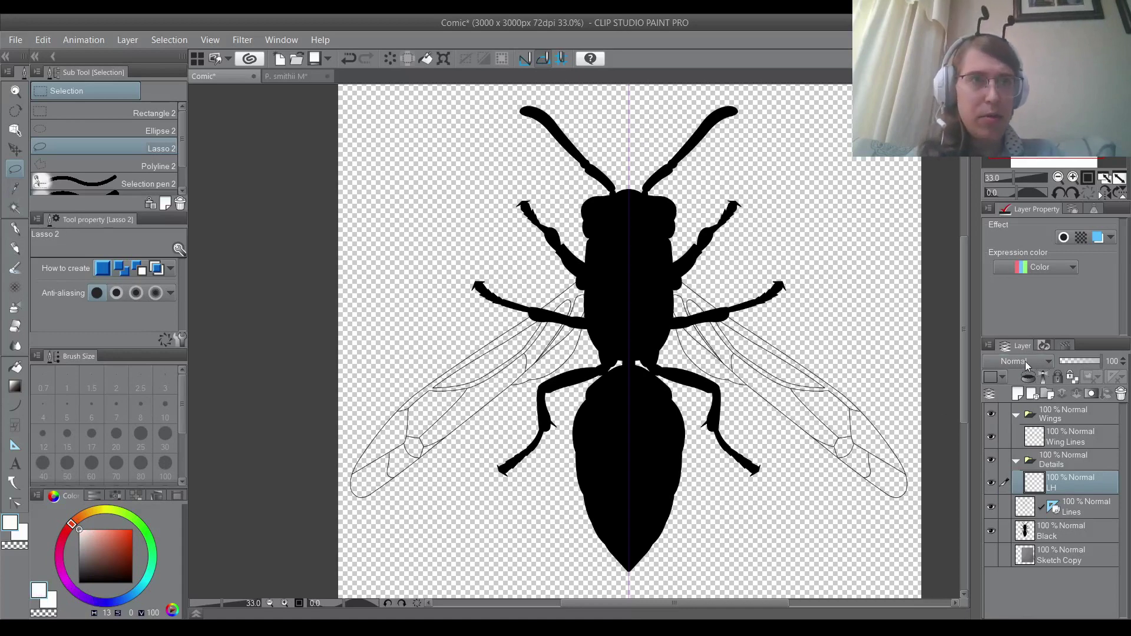
# Auto-select all the abdomen segments together, using the Lines layer as the reference.
pyautogui.click(12, 204)
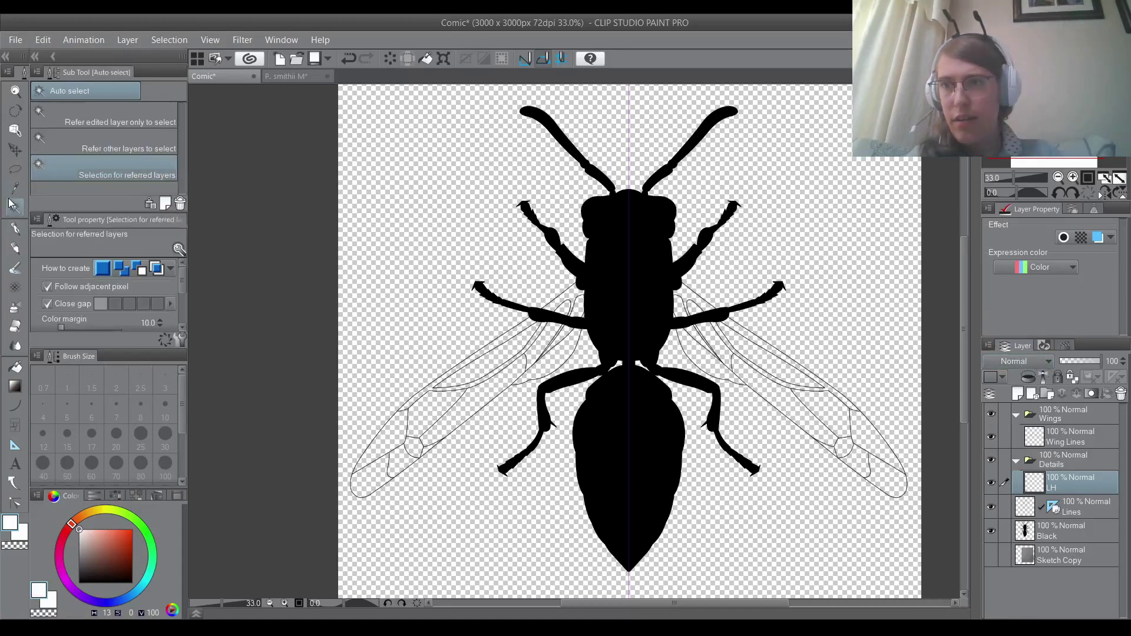
pyautogui.click(1035, 510)
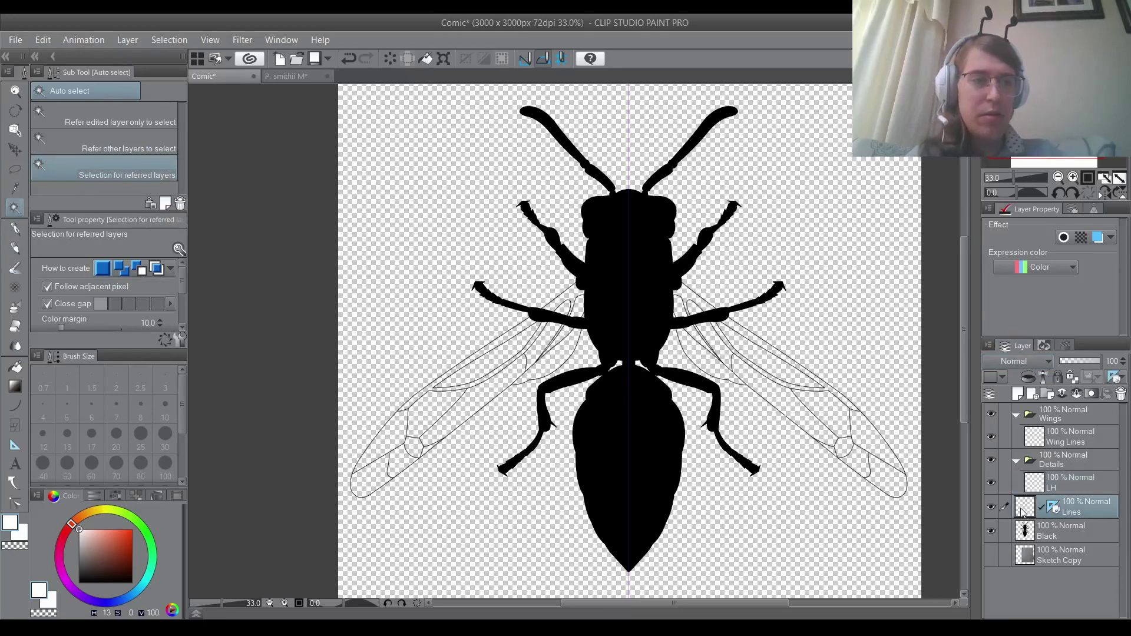
pyautogui.click(628, 393)
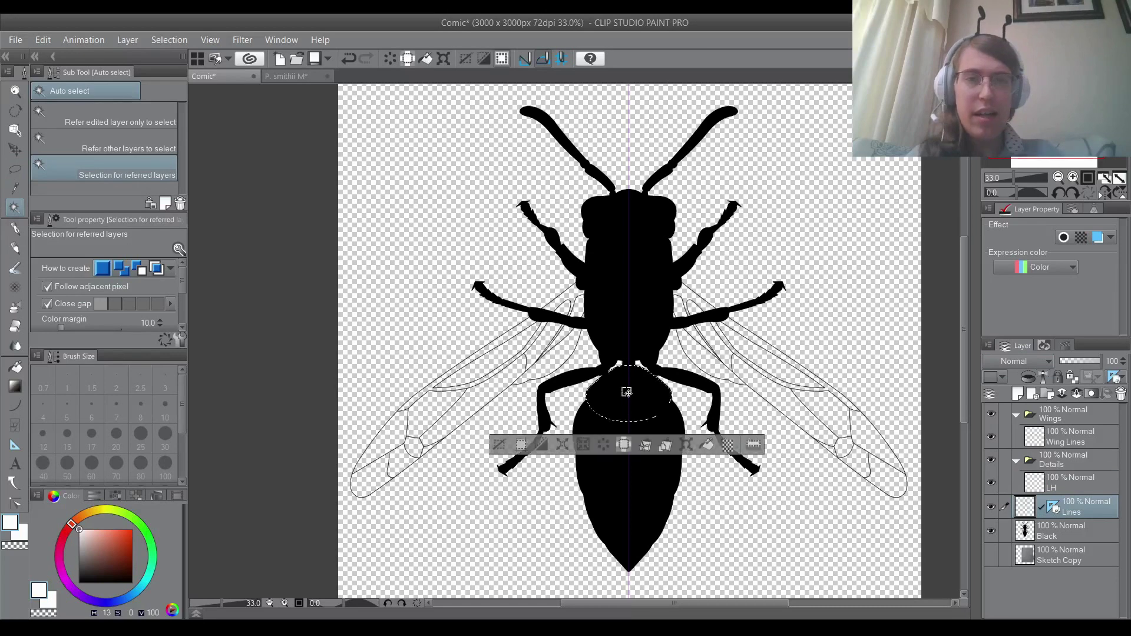
pyautogui.keyDown('shift'); pyautogui.click(667, 426); pyautogui.keyUp('shift')
pyautogui.keyDown('shift'); pyautogui.click(669, 480); pyautogui.keyUp('shift')
pyautogui.keyDown('shift'); pyautogui.click(652, 520); pyautogui.keyUp('shift')
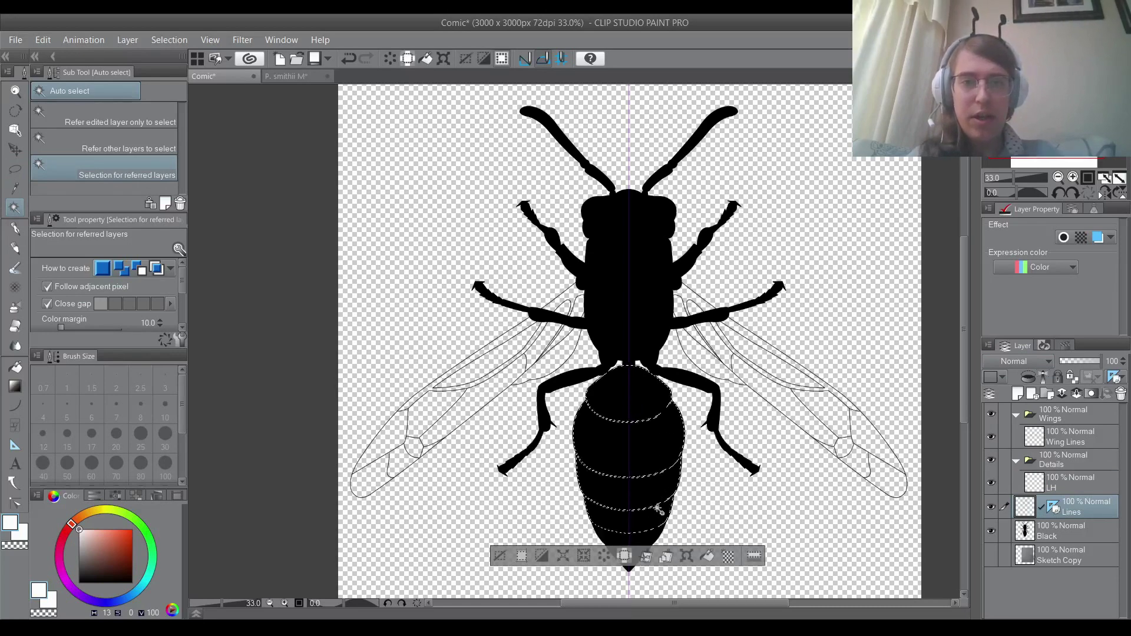
pyautogui.keyDown('shift'); pyautogui.click(651, 536); pyautogui.keyUp('shift')
# Airbrush soft white highlights along the middle of the upper abdomen segments on the LH layer with Soft 2, and clear the selection.
pyautogui.click(1070, 481)
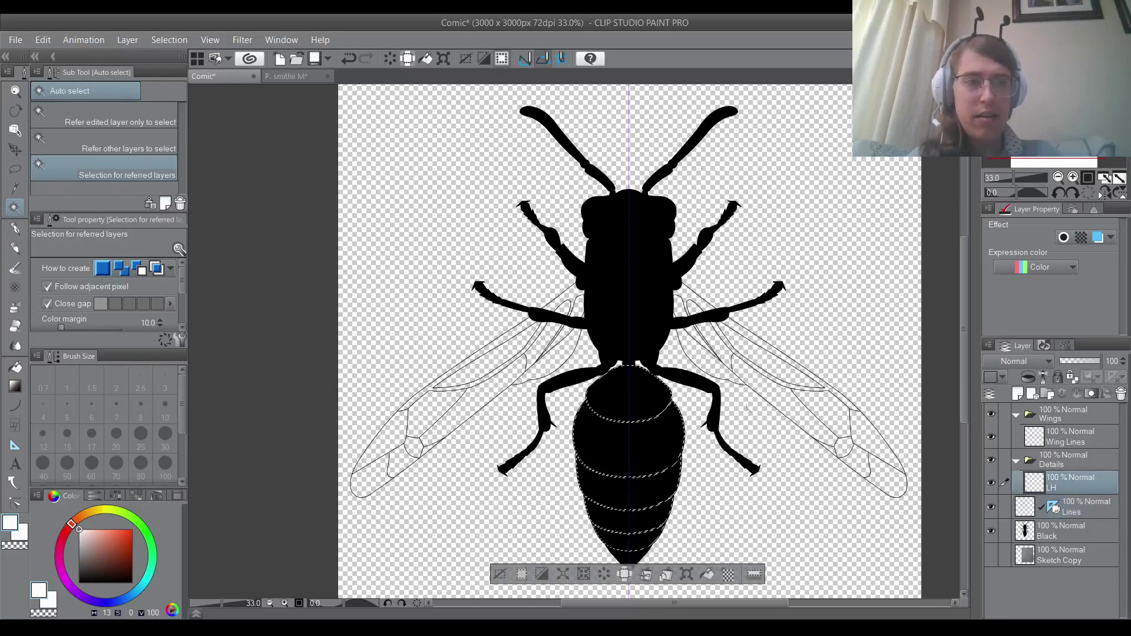
pyautogui.click(14, 307)
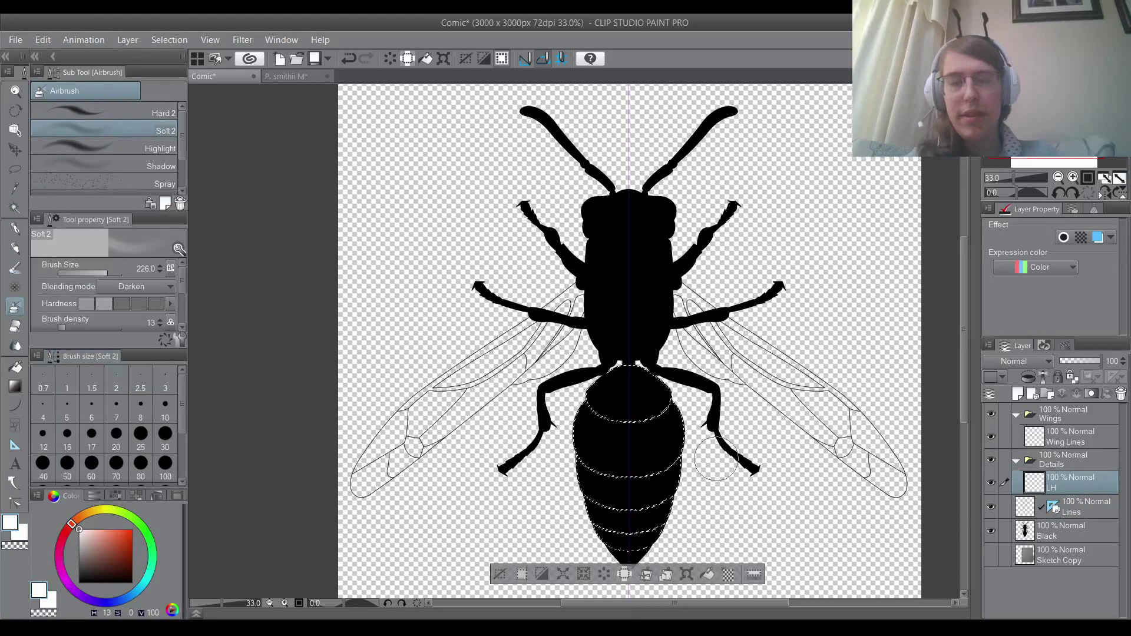
pyautogui.scroll(3, 645, 449)
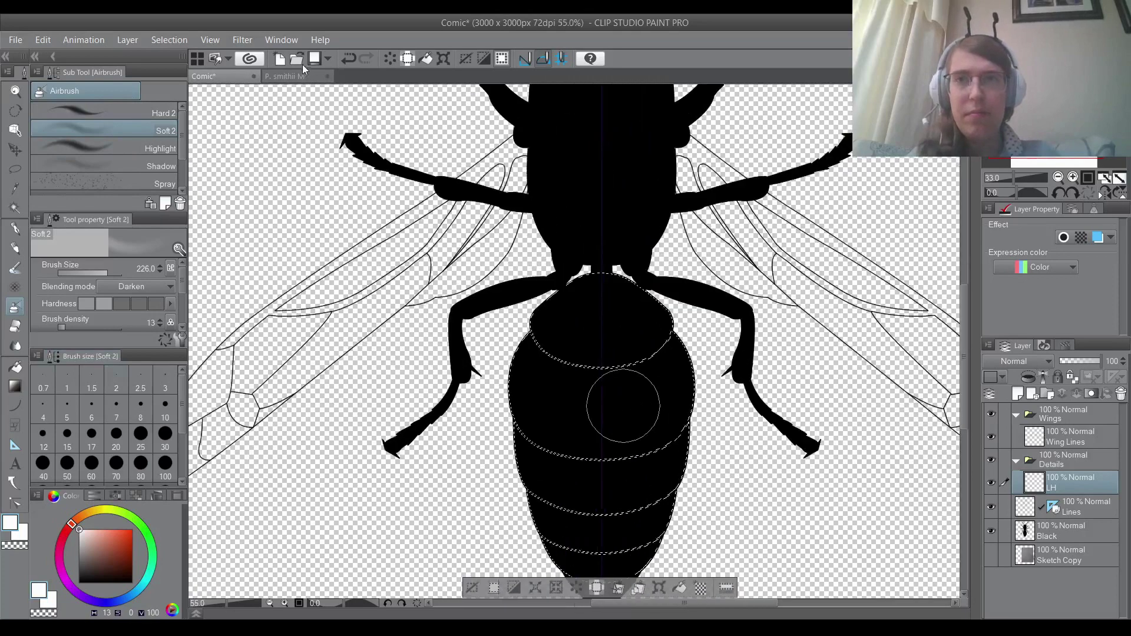
pyautogui.scroll(1, 623, 406)
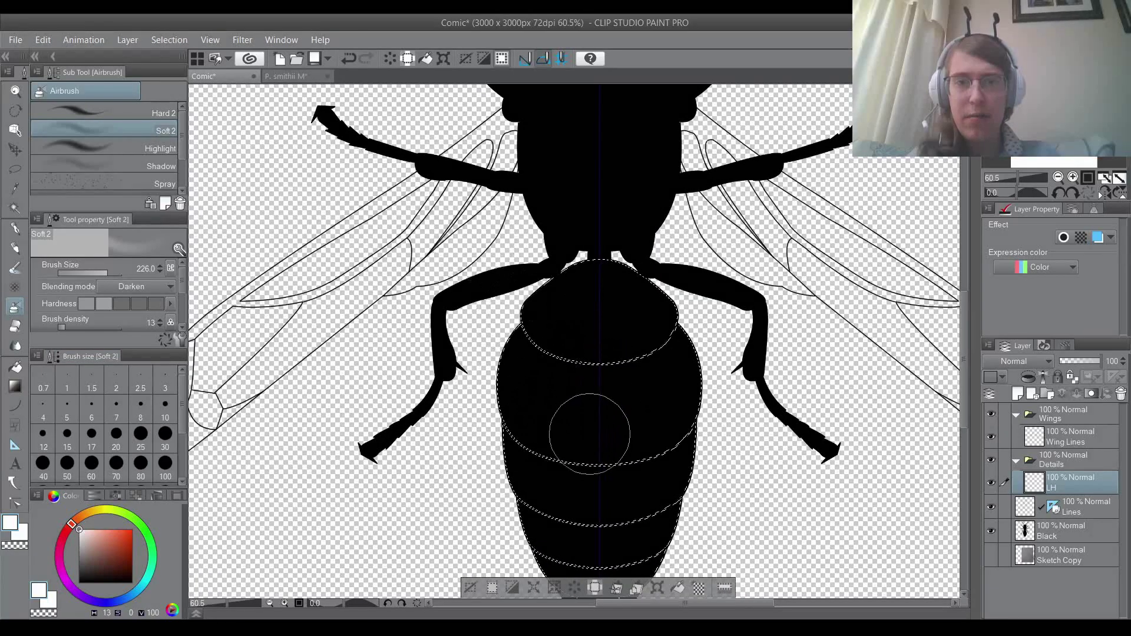
pyautogui.moveTo(604, 421)
pyautogui.mouseDown()
pyautogui.moveTo(577, 438)
pyautogui.moveTo(567, 474)
pyautogui.moveTo(604, 516)
pyautogui.moveTo(570, 417)
pyautogui.mouseUp()
pyautogui.scroll(-3, 636, 365)
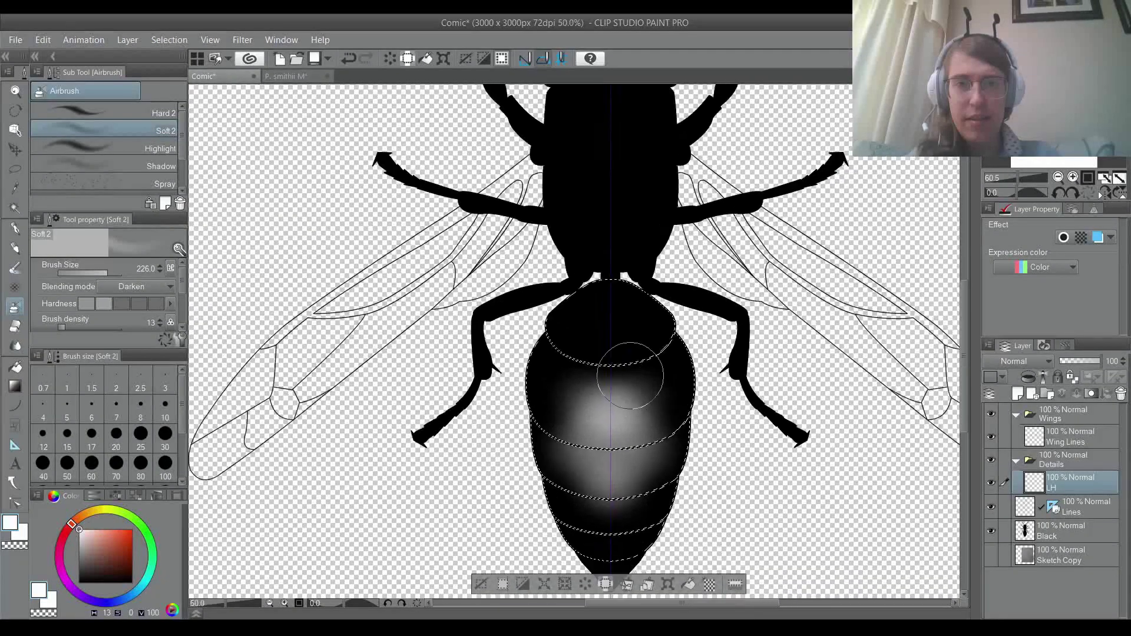
pyautogui.moveTo(620, 344)
pyautogui.mouseDown()
pyautogui.moveTo(551, 394)
pyautogui.moveTo(616, 348)
pyautogui.mouseUp()
pyautogui.click(15, 170)
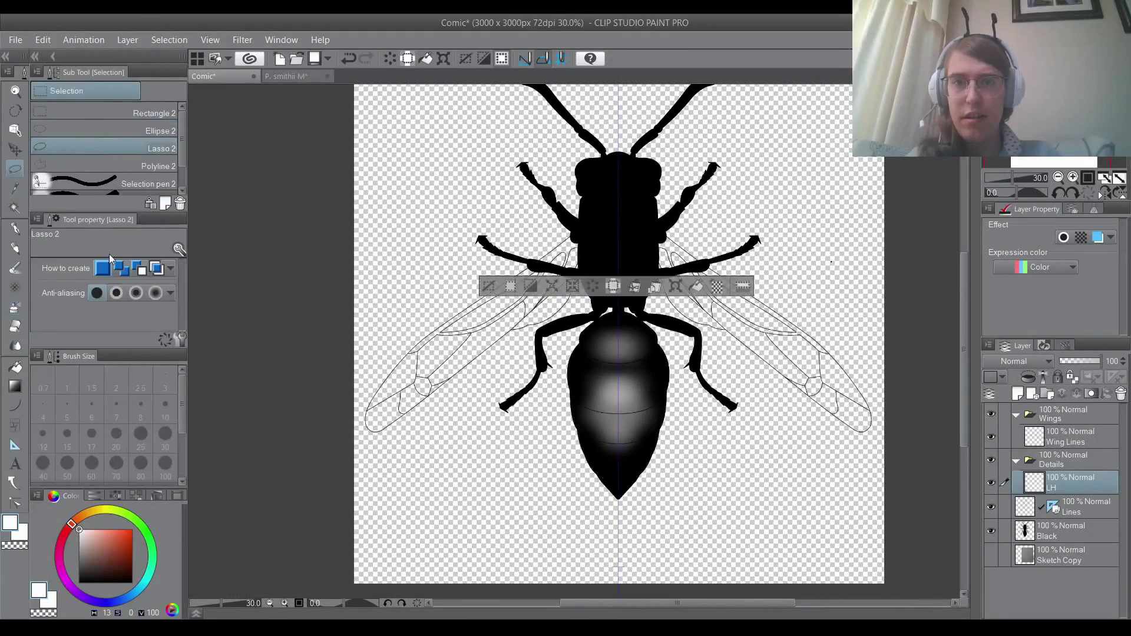
pyautogui.hotkey('ctrl', 'd')
# Auto-select the two central thorax plates from the Lines layer.
pyautogui.click(15, 208)
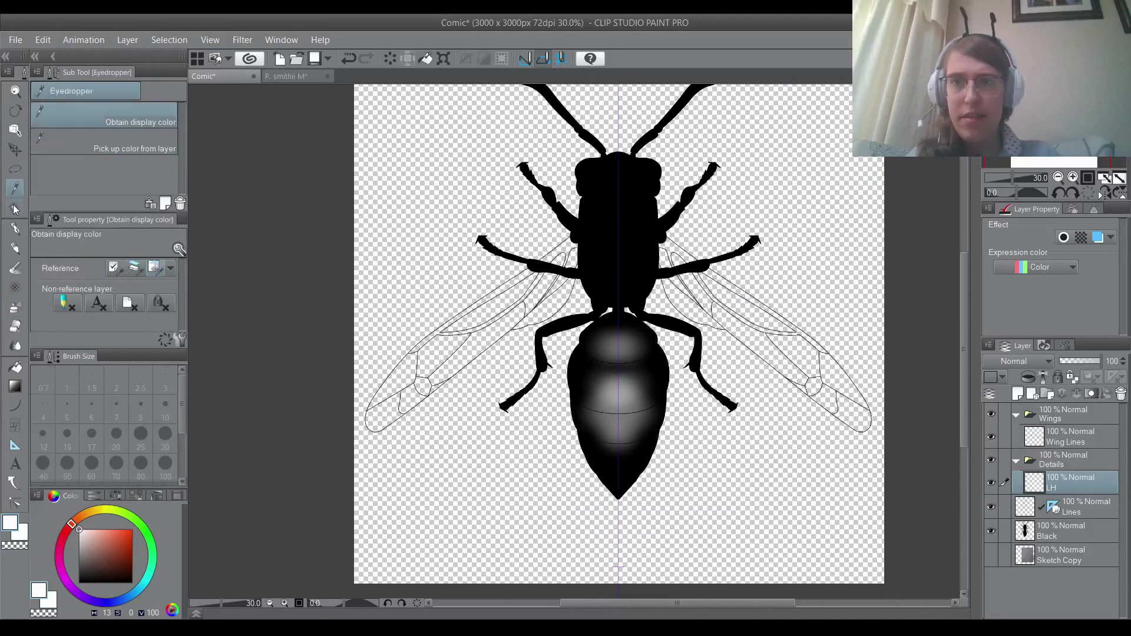
pyautogui.click(118, 169)
pyautogui.click(1017, 512)
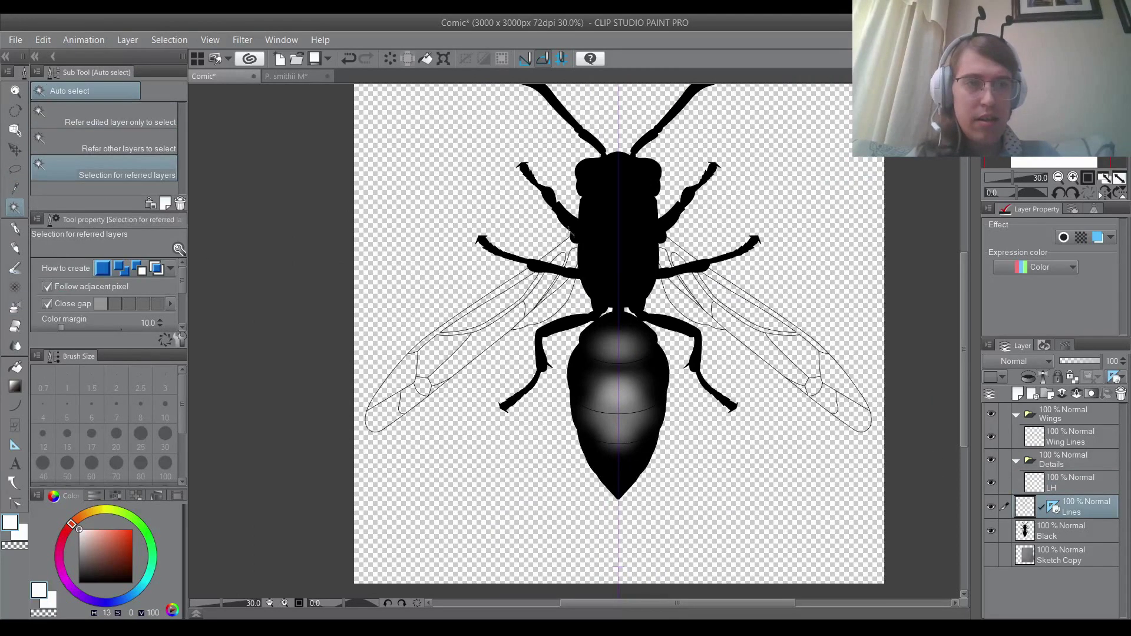
pyautogui.click(609, 222)
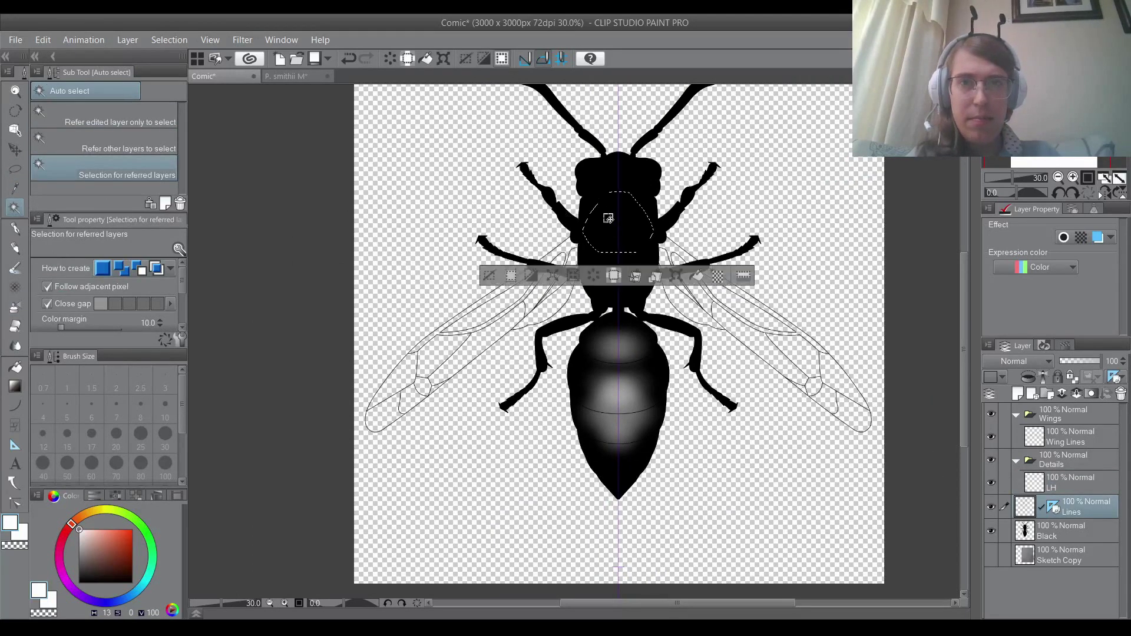
pyautogui.keyDown('shift'); pyautogui.click(618, 260); pyautogui.keyUp('shift')
pyautogui.scroll(1, 616, 253)
pyautogui.scroll(1, 615, 245)
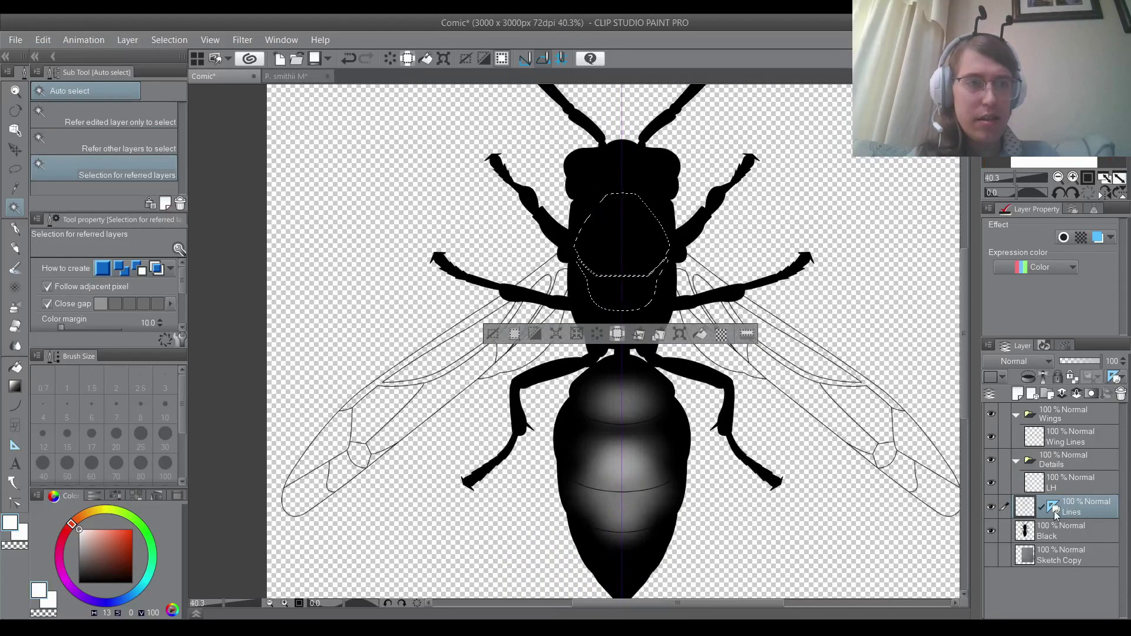
# Airbrush soft white highlights on both thorax plates on the LH layer, reducing the brush size to 83.2, and clear the selection.
pyautogui.click(1064, 486)
pyautogui.click(15, 306)
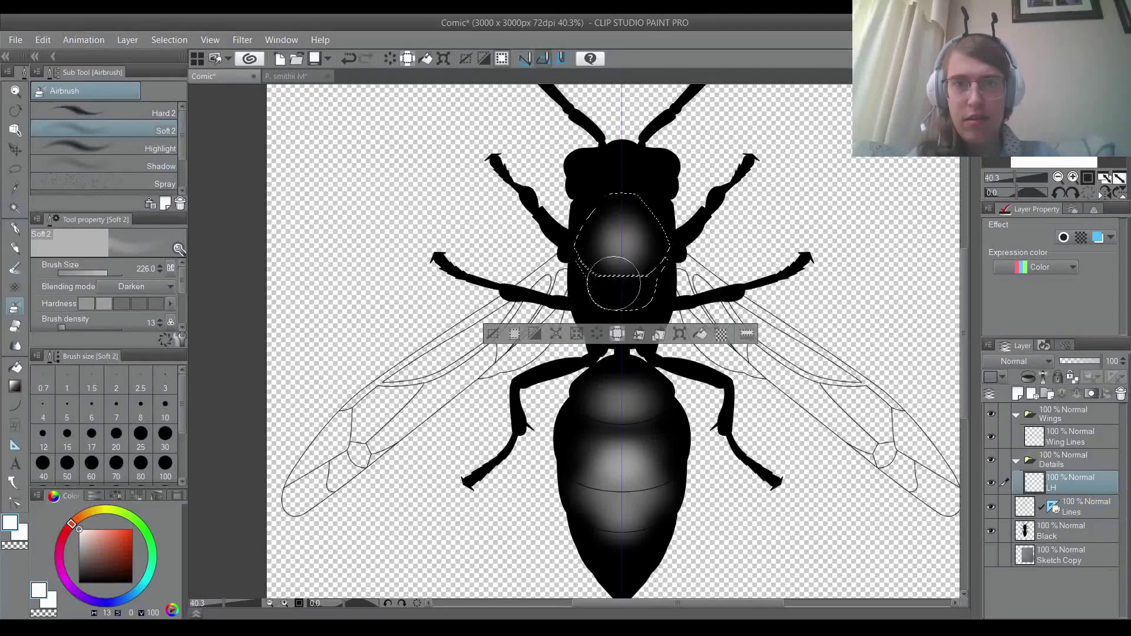
pyautogui.click(103, 272)
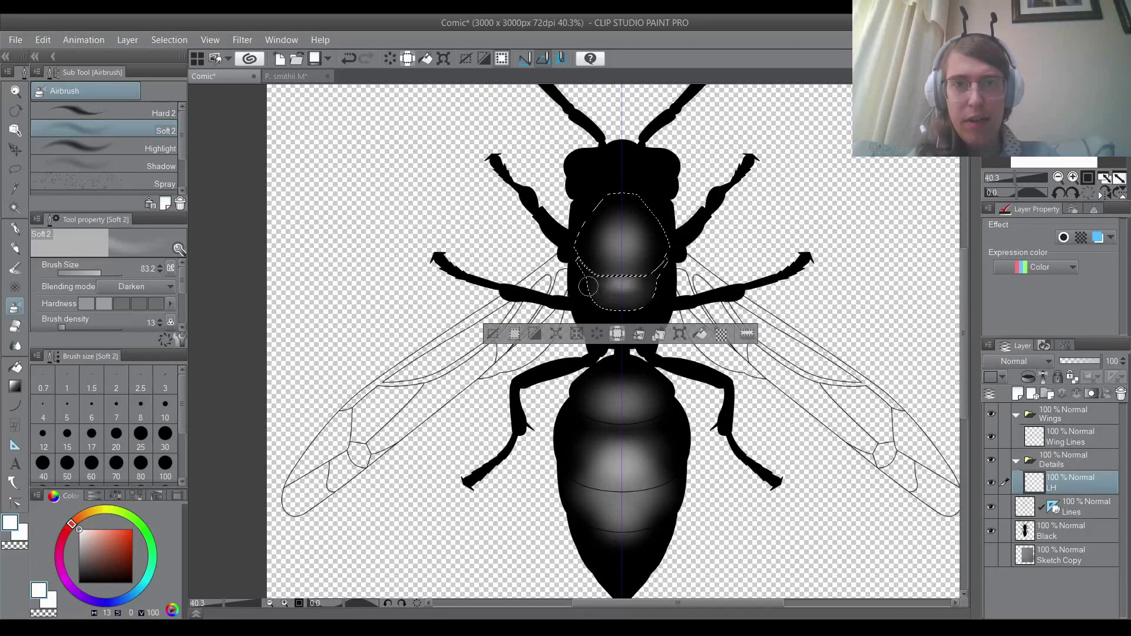
pyautogui.click(15, 169)
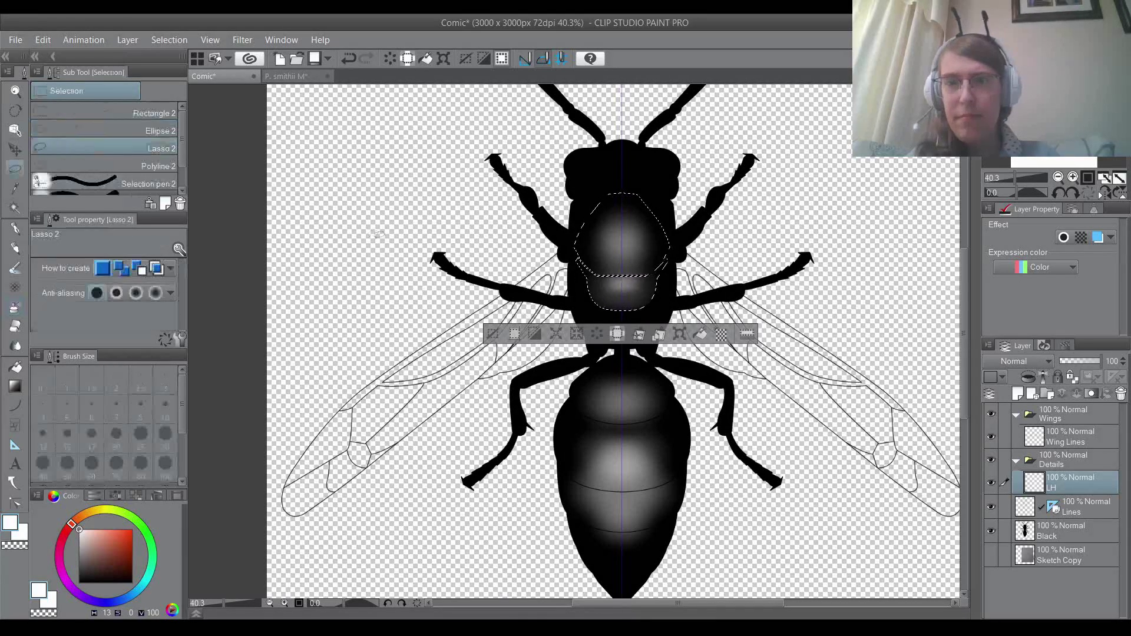
pyautogui.click(598, 214)
# Auto-select both of the wasp's eyes from the Lines layer.
pyautogui.scroll(-1, 597, 214)
pyautogui.scroll(1, 334, 186)
pyautogui.click(15, 208)
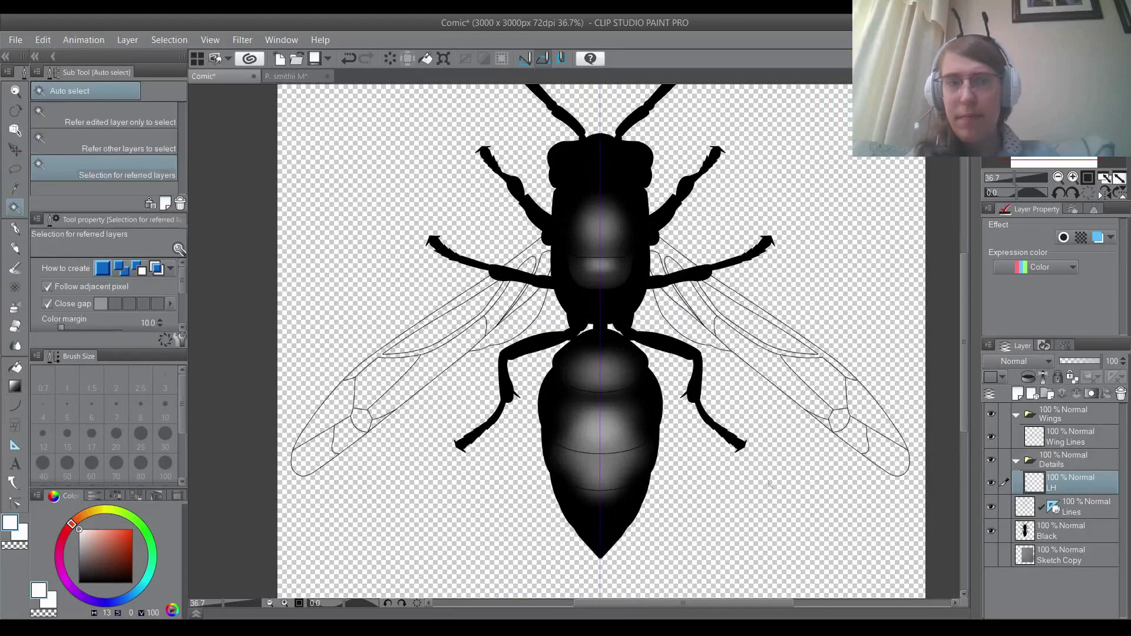
pyautogui.click(1025, 534)
pyautogui.click(1028, 507)
pyautogui.scroll(-1, 648, 255)
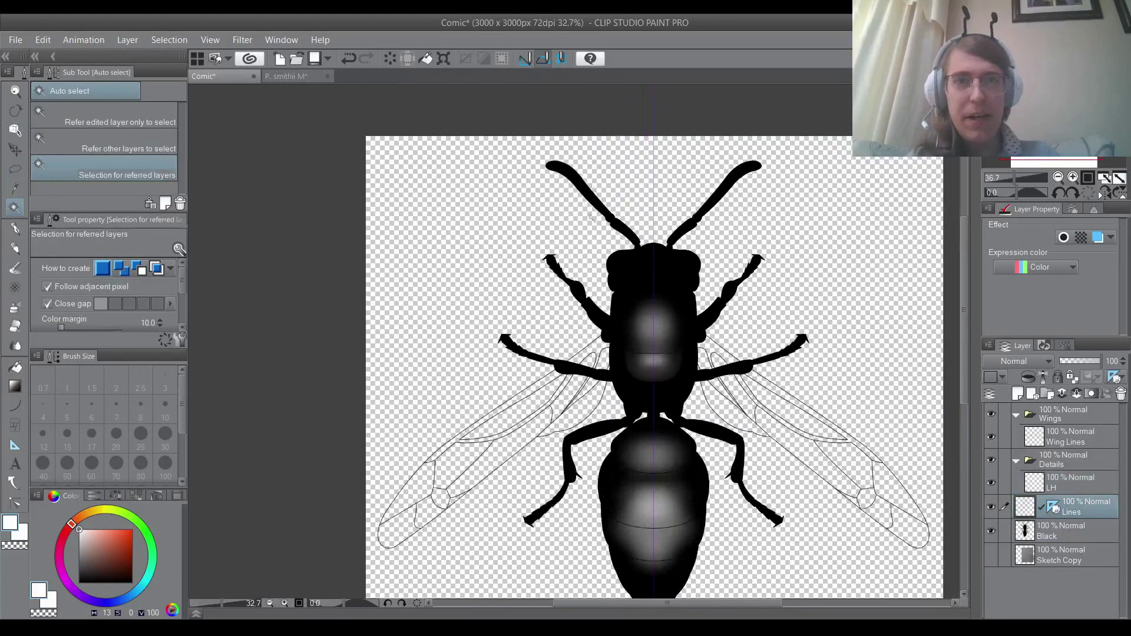
pyautogui.scroll(3, 647, 255)
pyautogui.keyDown('ctrl'); pyautogui.click(1034, 482); pyautogui.keyUp('ctrl')
# Airbrush a small white highlight in each eye on the LH layer with brush size 36.7, and clear the selection.
pyautogui.click(1060, 486)
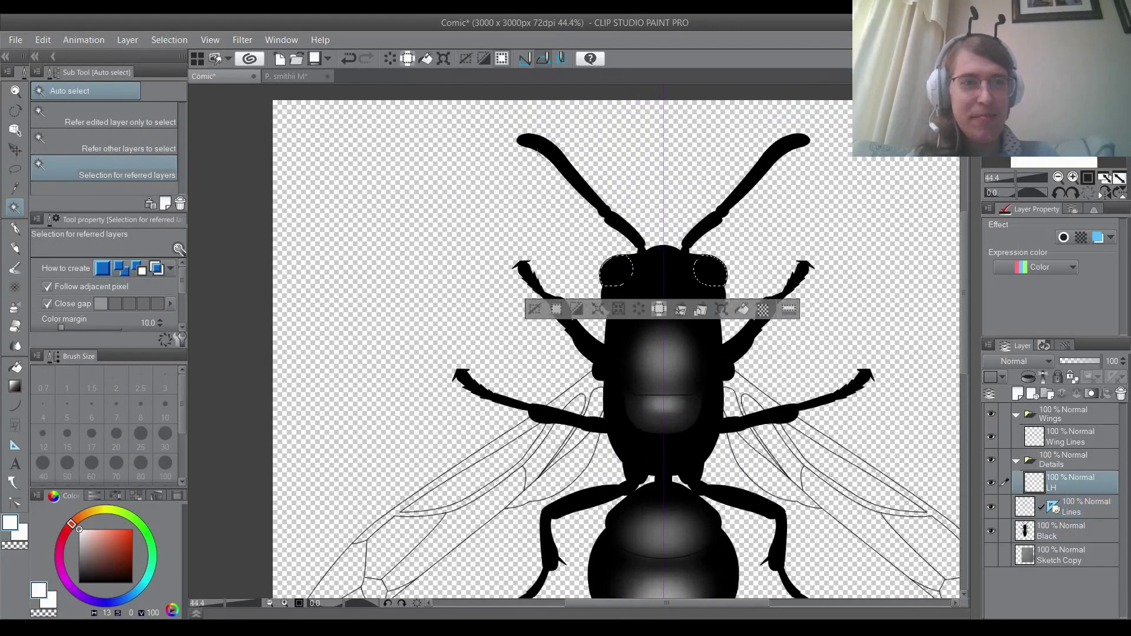
pyautogui.scroll(1, 691, 264)
pyautogui.scroll(1, 690, 265)
pyautogui.press('b')
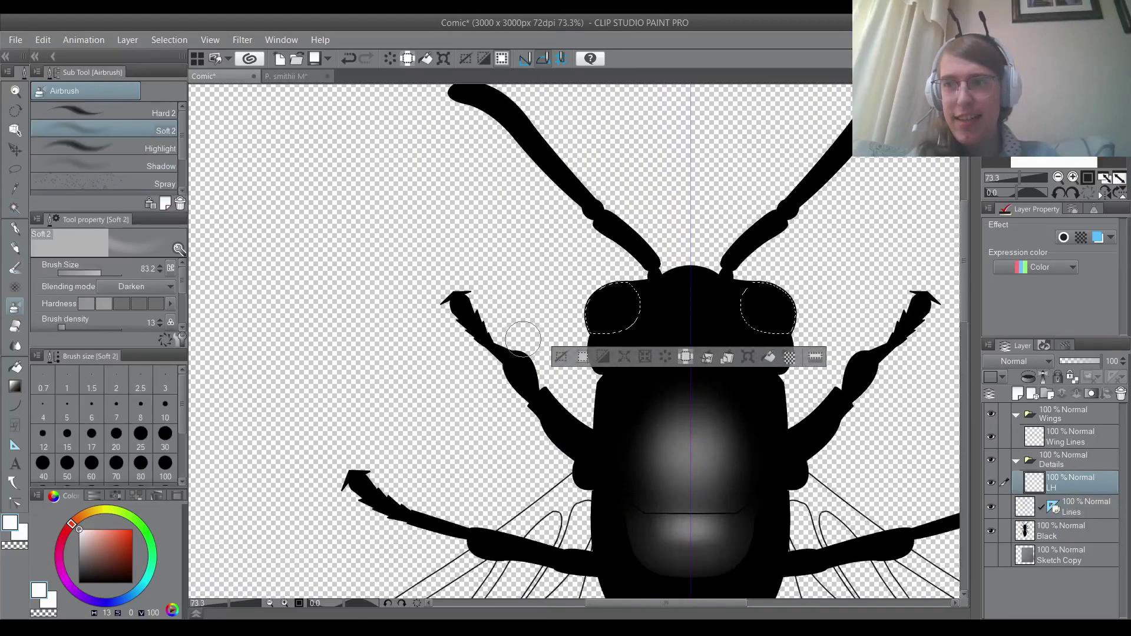
pyautogui.scroll(1, 601, 304)
pyautogui.scroll(2, 601, 304)
pyautogui.click(98, 270)
pyautogui.moveTo(98, 270); pyautogui.dragTo(96, 270)
pyautogui.scroll(1, 627, 321)
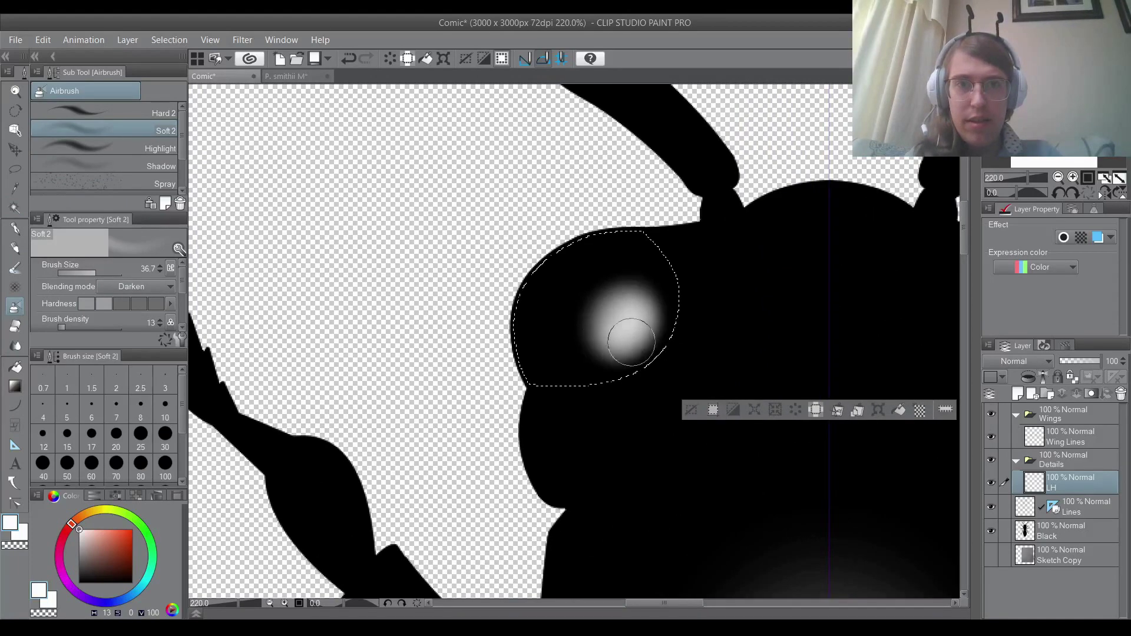
pyautogui.scroll(-5, 548, 235)
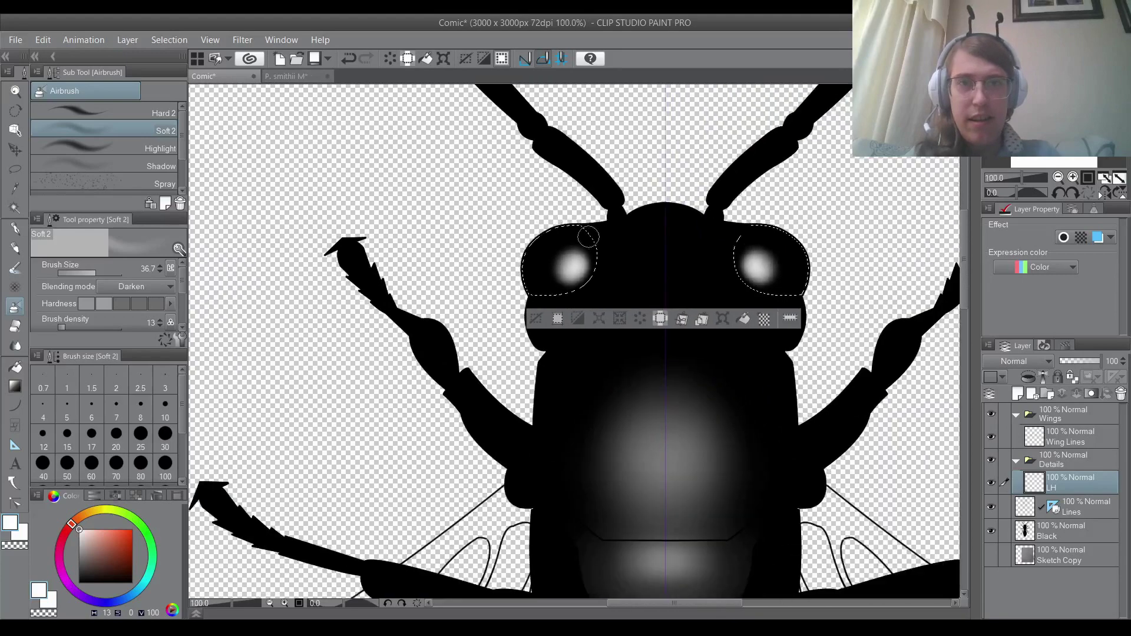
pyautogui.click(15, 169)
# Auto-select the head areas surrounding the eyes from the Lines layer, leaving out the eyes and the three small ocelli.
pyautogui.scroll(-3, 563, 150)
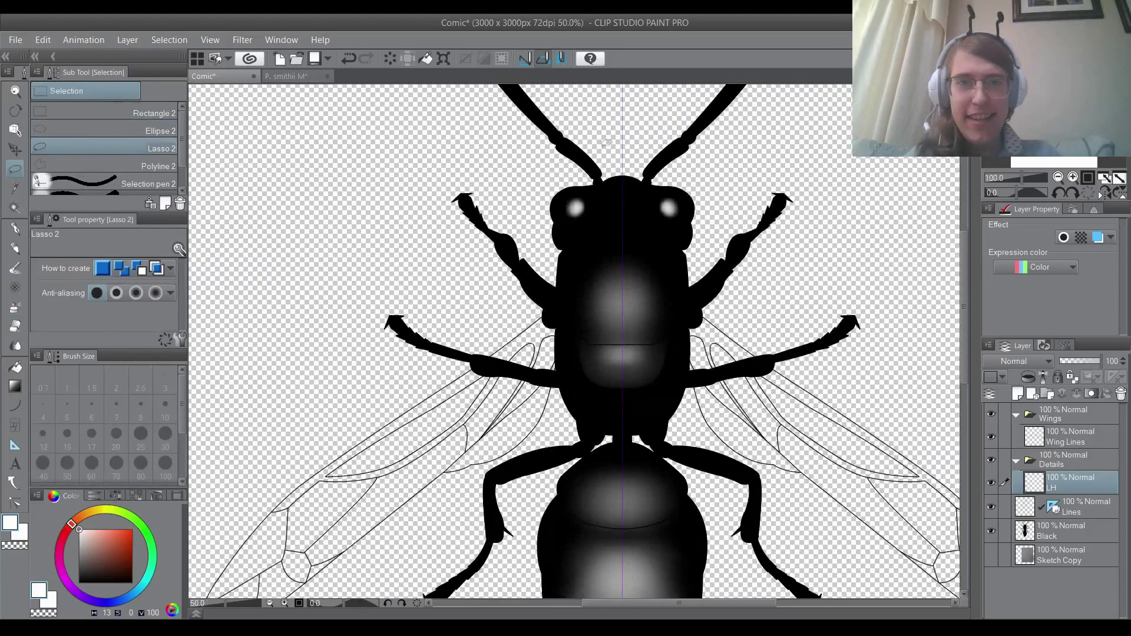
pyautogui.press('w')
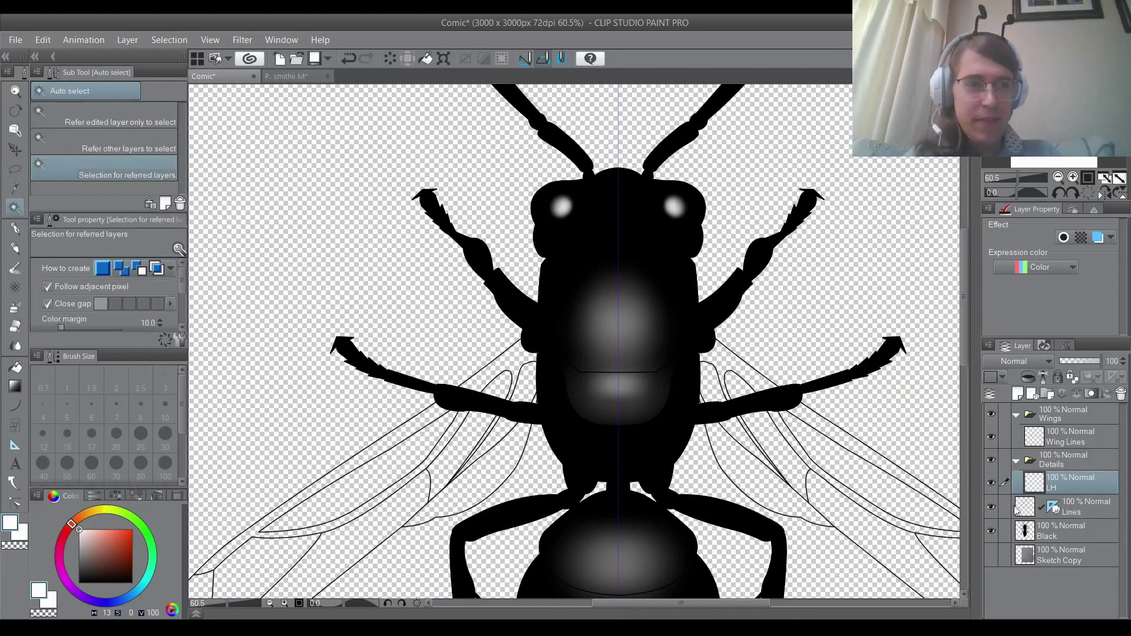
pyautogui.click(1041, 511)
pyautogui.click(589, 244)
pyautogui.keyDown('shift'); pyautogui.click(592, 219); pyautogui.keyUp('shift')
pyautogui.scroll(3, 601, 171)
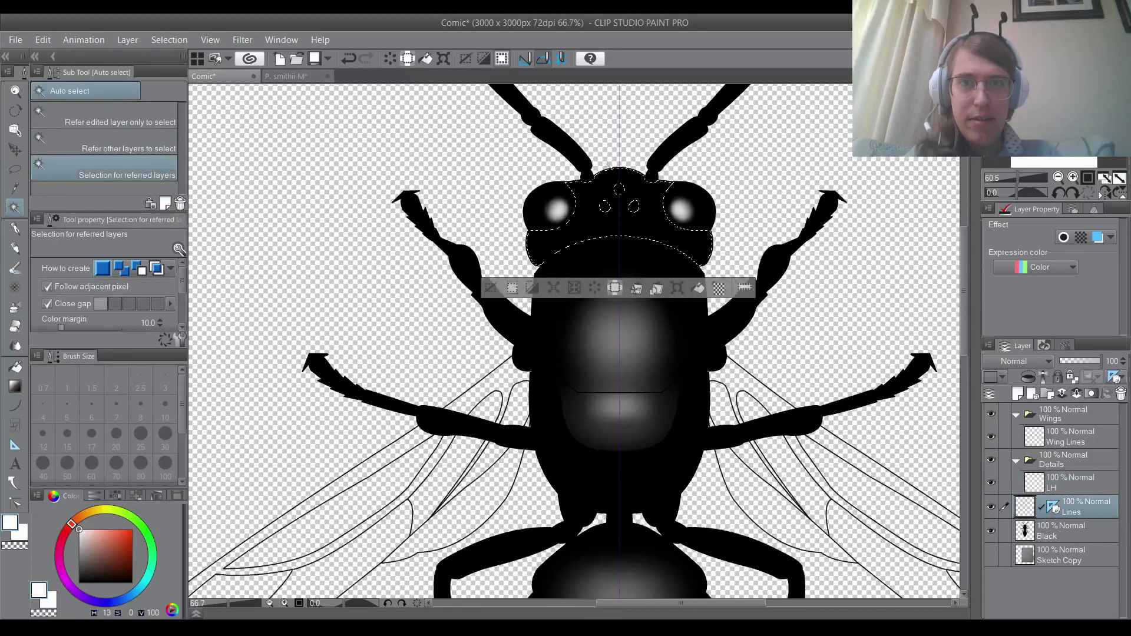
# Airbrush a faint white highlight across the selected head on the LH layer with brush size 172.0.
pyautogui.click(1067, 486)
pyautogui.click(15, 306)
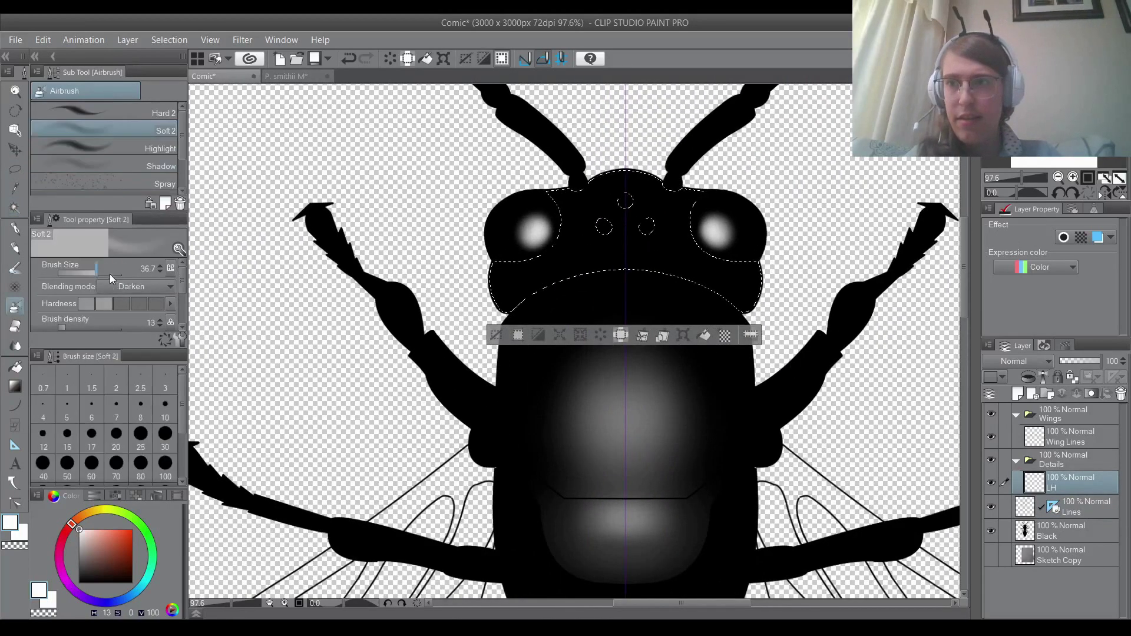
pyautogui.moveTo(578, 255)
pyautogui.mouseDown()
pyautogui.moveTo(695, 241)
pyautogui.moveTo(619, 235)
pyautogui.mouseUp()
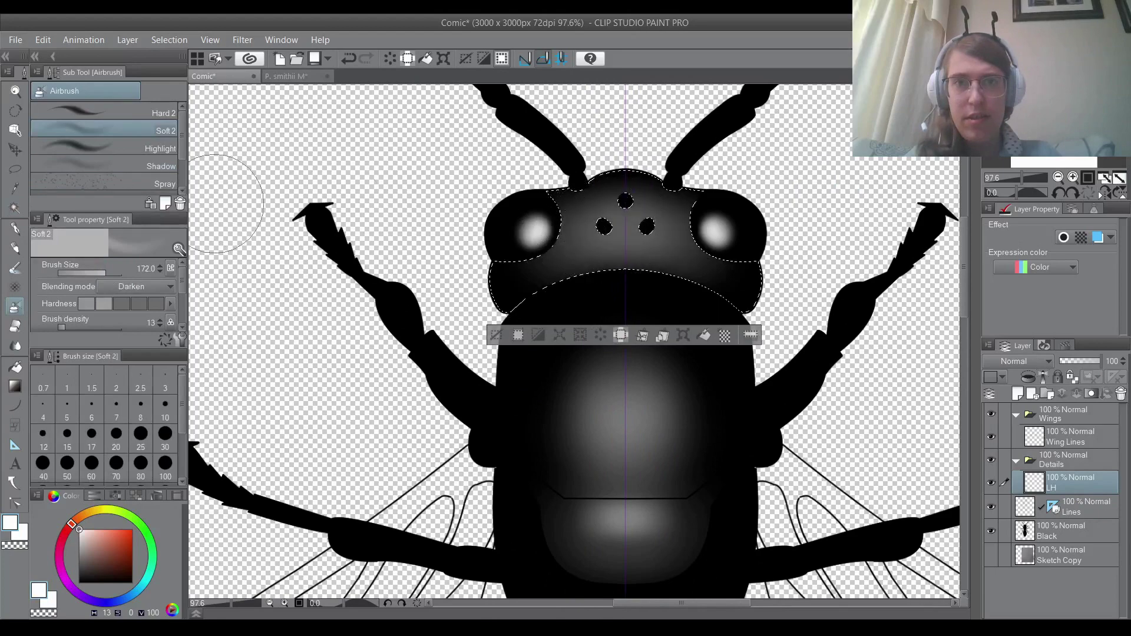
# Clear the selection around the wasp's head.
pyautogui.click(14, 169)
pyautogui.hotkey('ctrl', 'd')
pyautogui.scroll(-4, 575, 156)
pyautogui.scroll(-4, 575, 156)
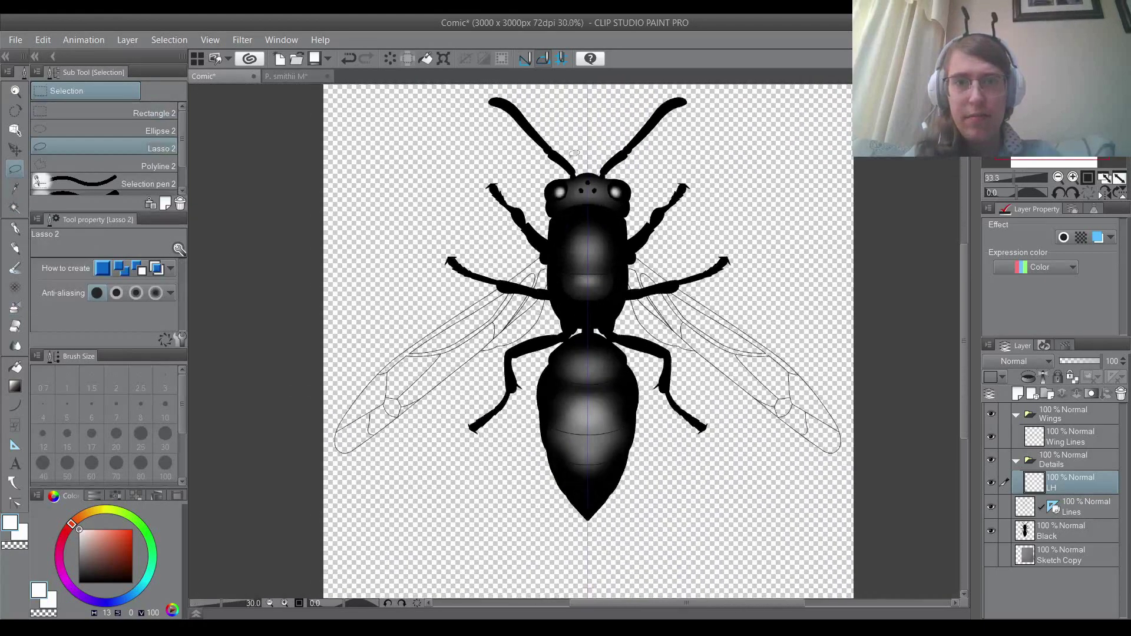
pyautogui.scroll(1, 601, 240)
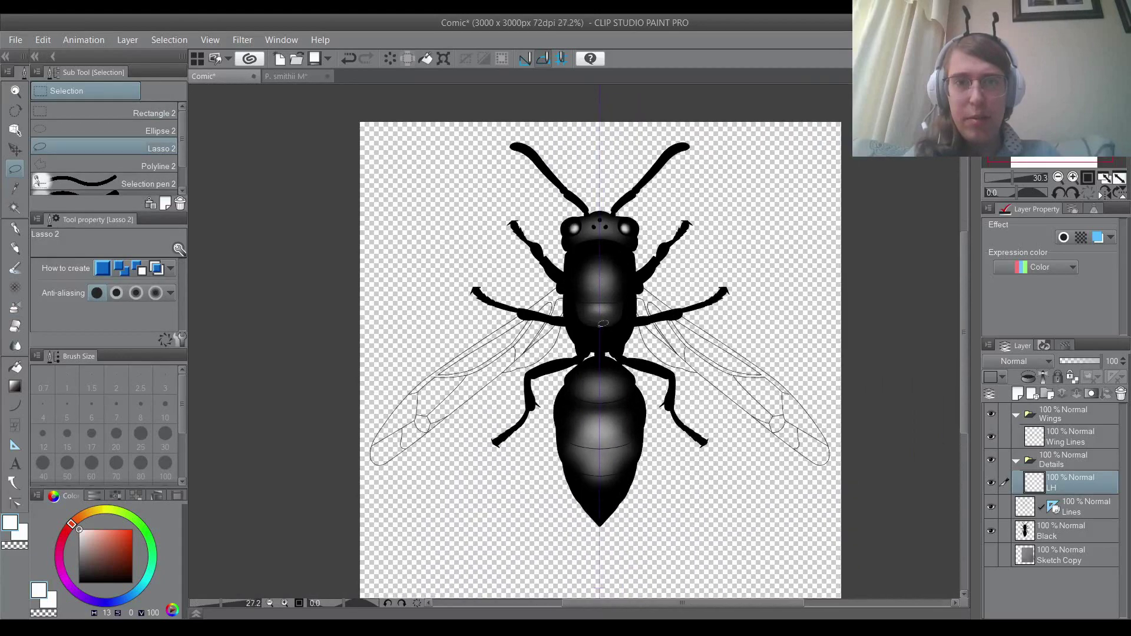
pyautogui.scroll(-1, 601, 436)
pyautogui.scroll(1, 601, 436)
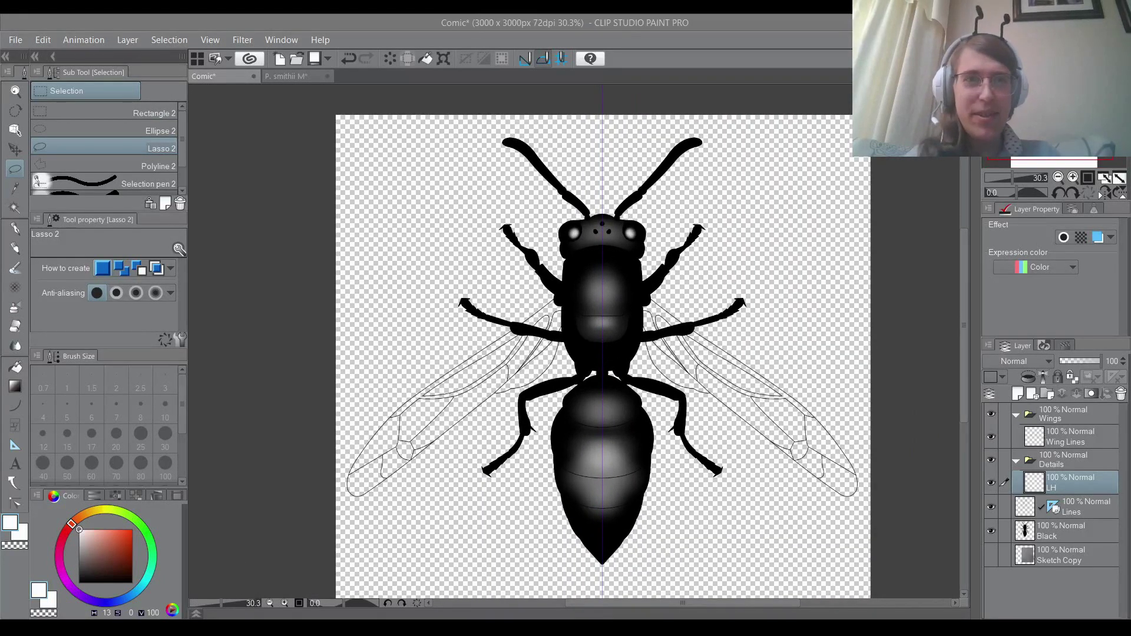
# Add a new layer named DH to the Details folder and place it directly below the LH layer.
pyautogui.press('m')
pyautogui.scroll(-2, 595, 563)
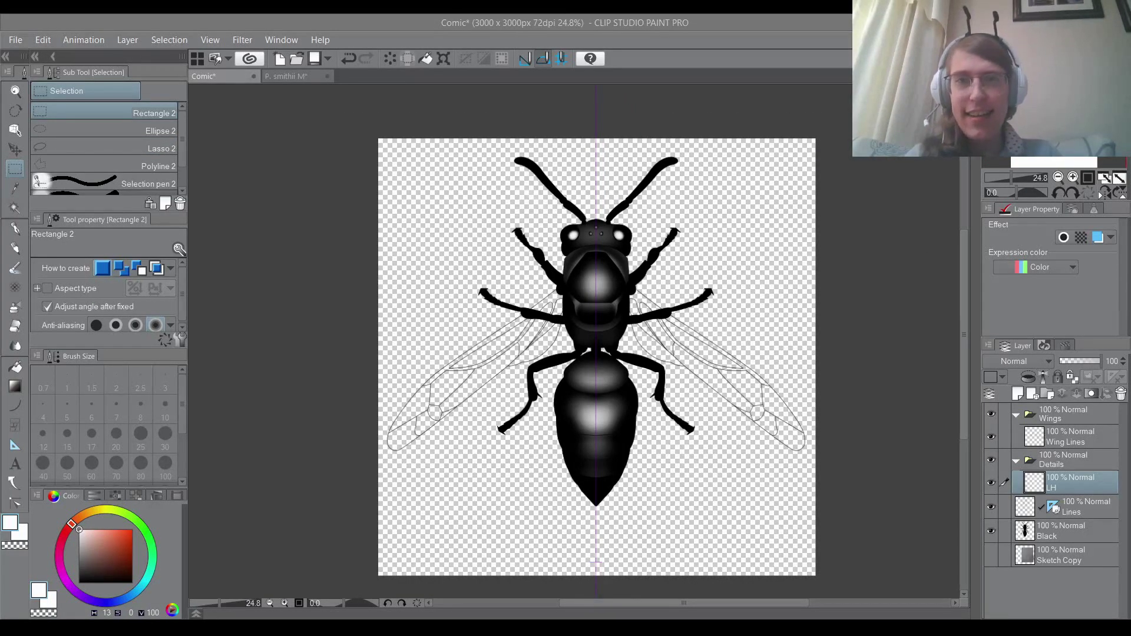
pyautogui.scroll(-1, 640, 283)
pyautogui.scroll(1, 679, 314)
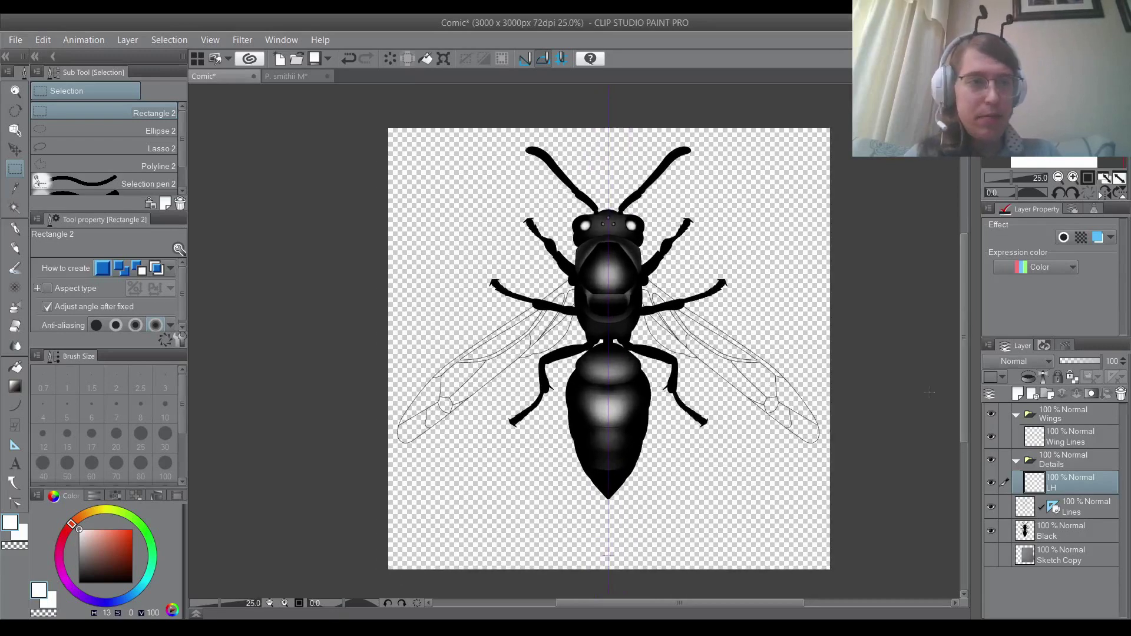
pyautogui.click(1018, 395)
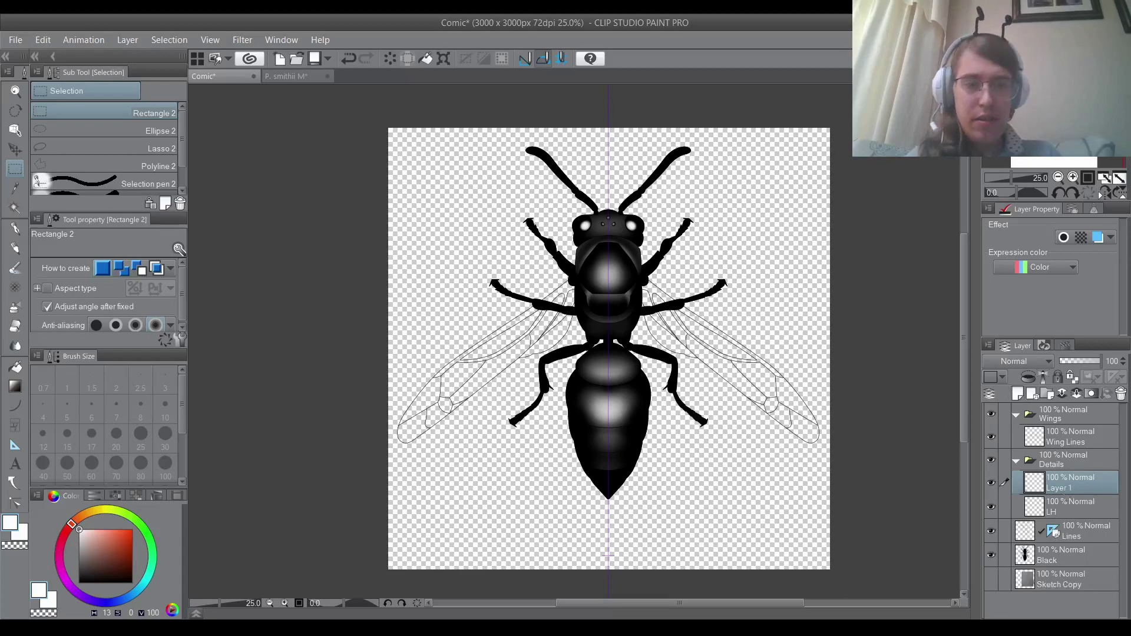
pyautogui.doubleClick(1058, 487)
pyautogui.write('DH')
pyautogui.press('Return')
pyautogui.moveTo(1060, 489); pyautogui.dragTo(1063, 518)
pyautogui.scroll(-1, 506, 287)
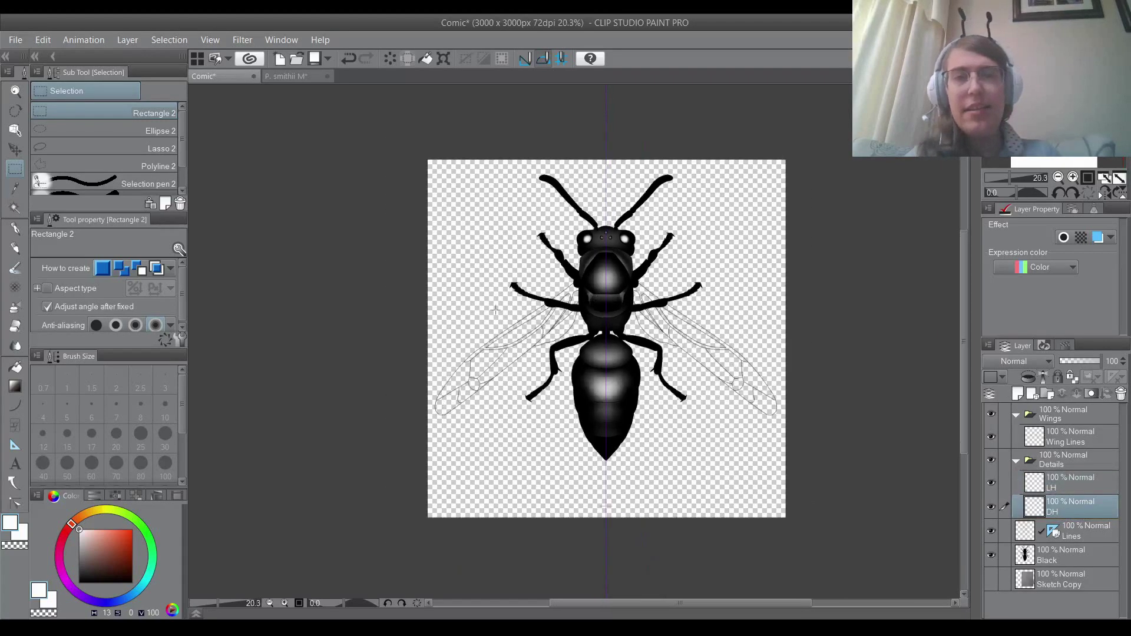
pyautogui.scroll(3, 506, 287)
pyautogui.scroll(-1, 697, 222)
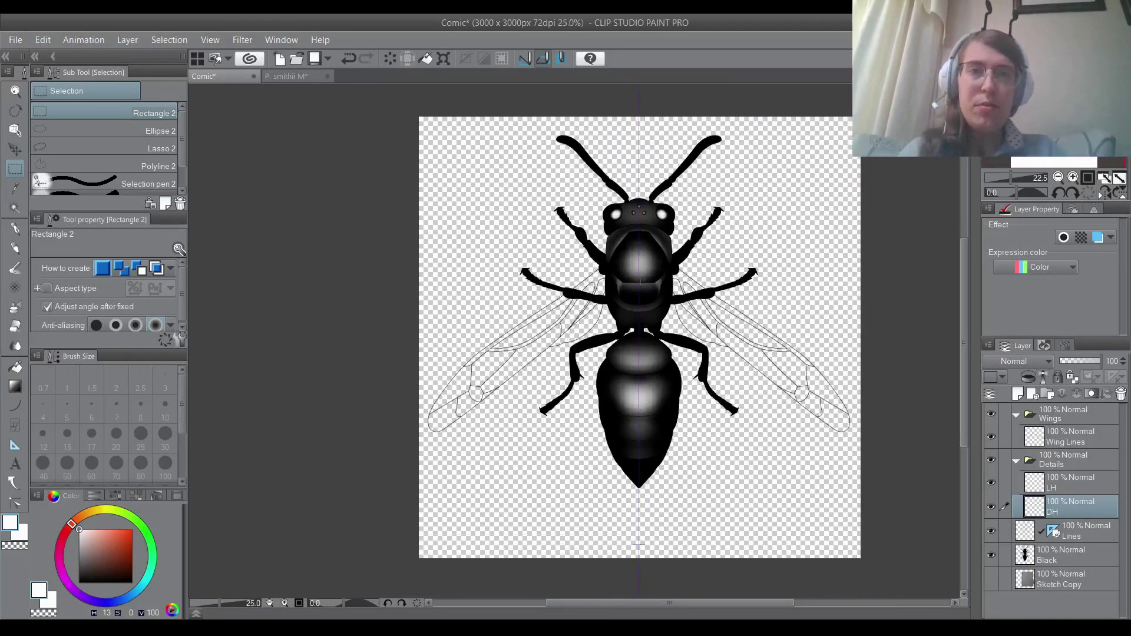
pyautogui.scroll(1, 641, 279)
pyautogui.scroll(-1, 648, 332)
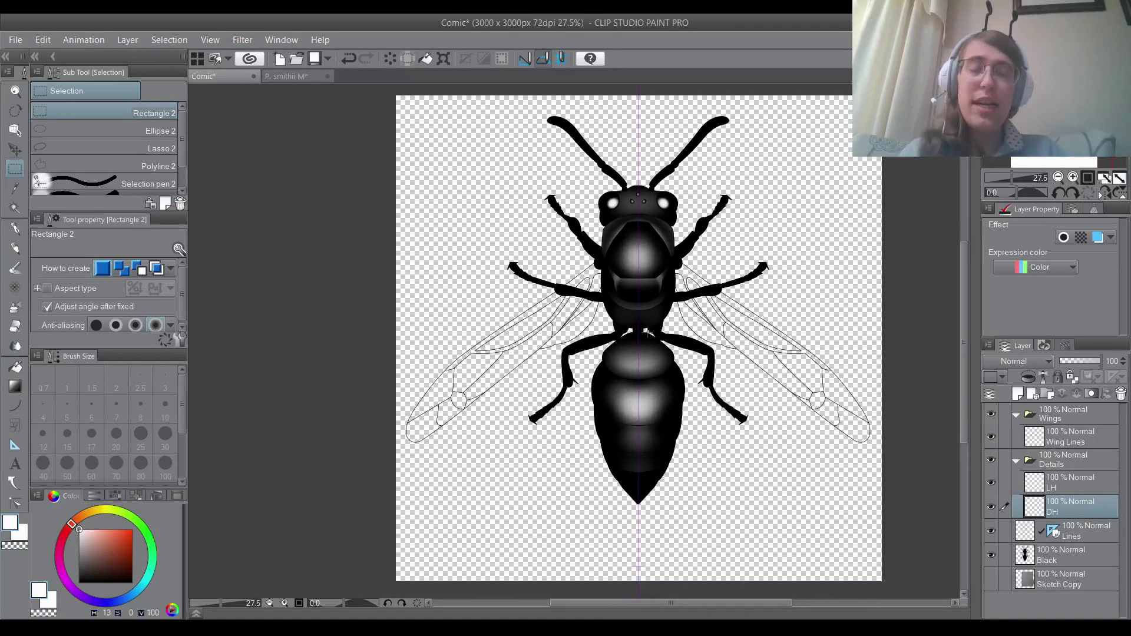
pyautogui.scroll(-1, 711, 278)
pyautogui.scroll(1, 648, 247)
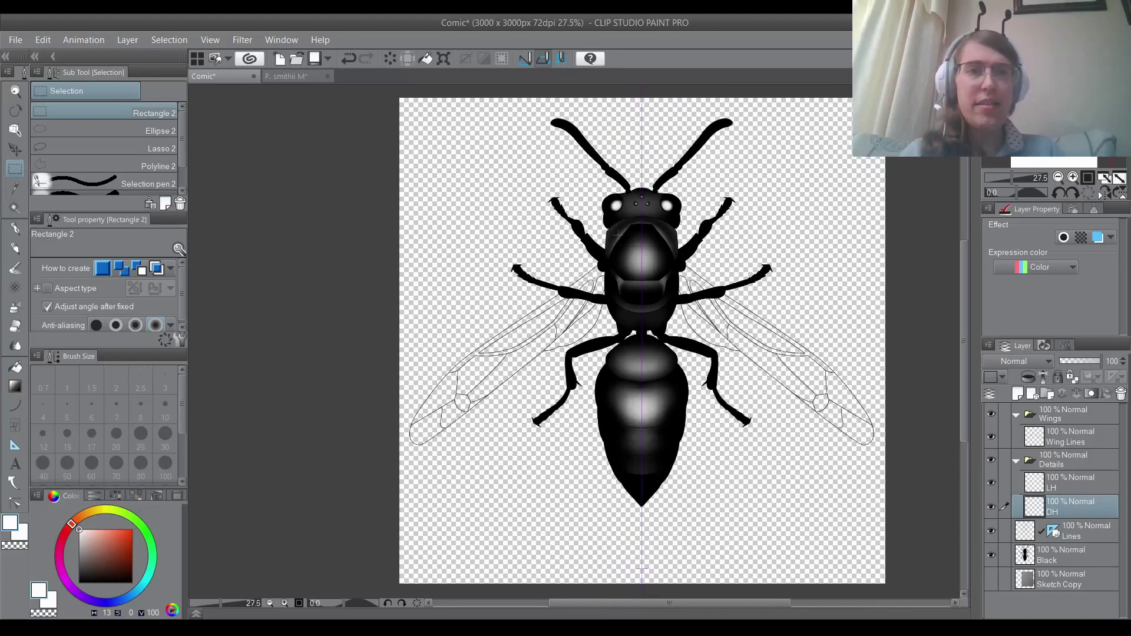
# Choose a dark reddish brown for the Soft 2 airbrush and set the DH layer's blending mode to Multiply.
pyautogui.click(14, 208)
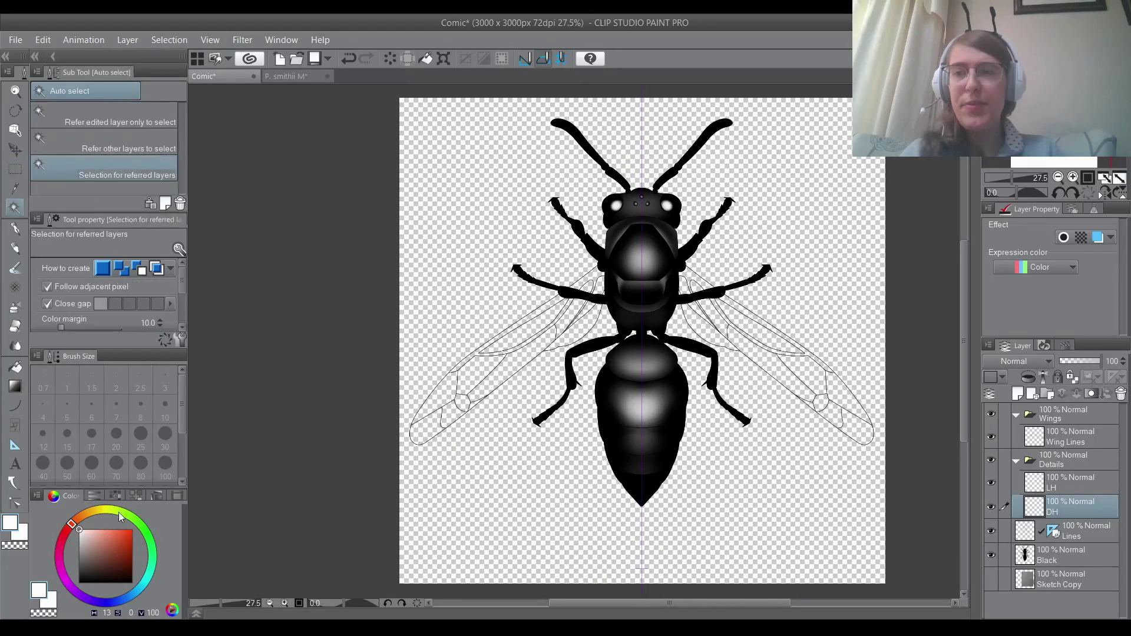
pyautogui.moveTo(115, 557); pyautogui.dragTo(107, 564)
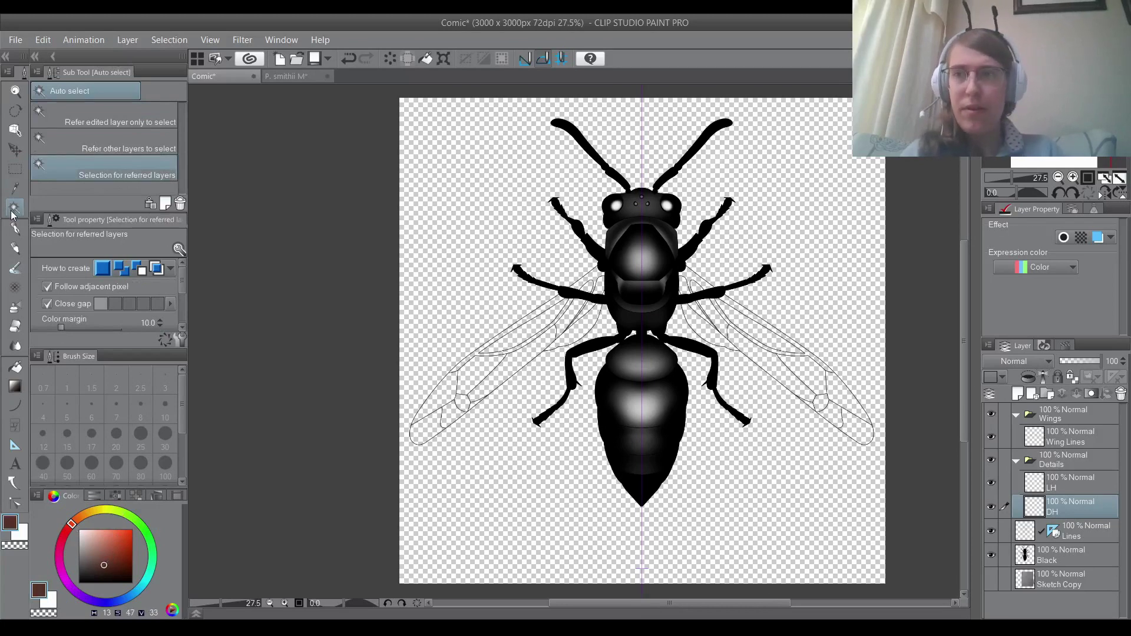
pyautogui.click(15, 307)
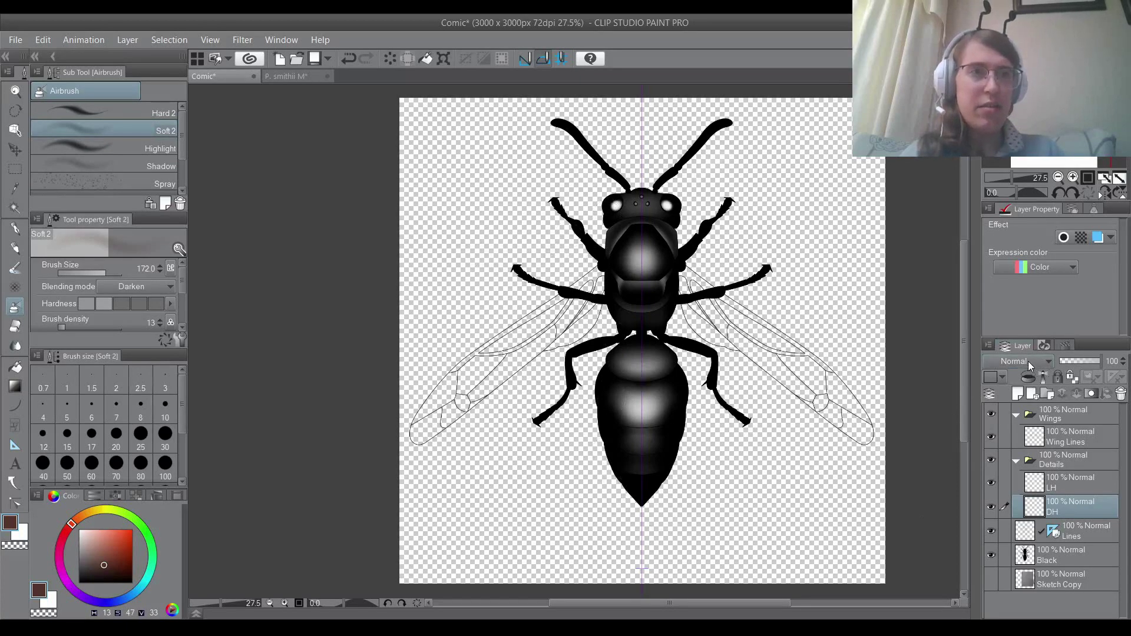
pyautogui.moveTo(89, 565); pyautogui.dragTo(46, 605)
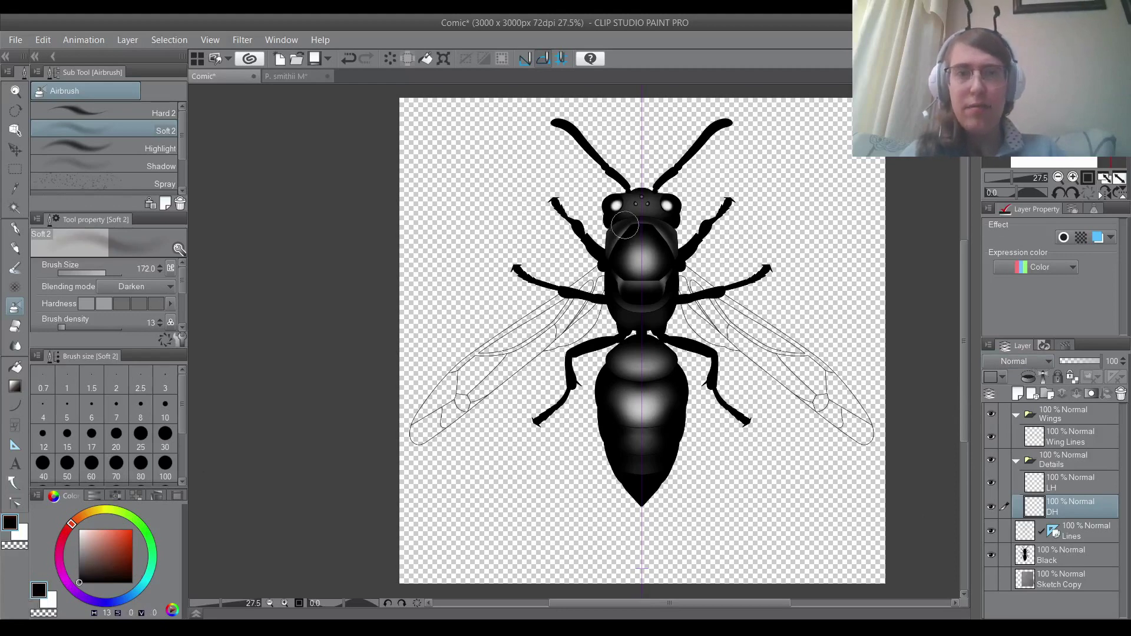
pyautogui.moveTo(113, 569); pyautogui.dragTo(106, 559)
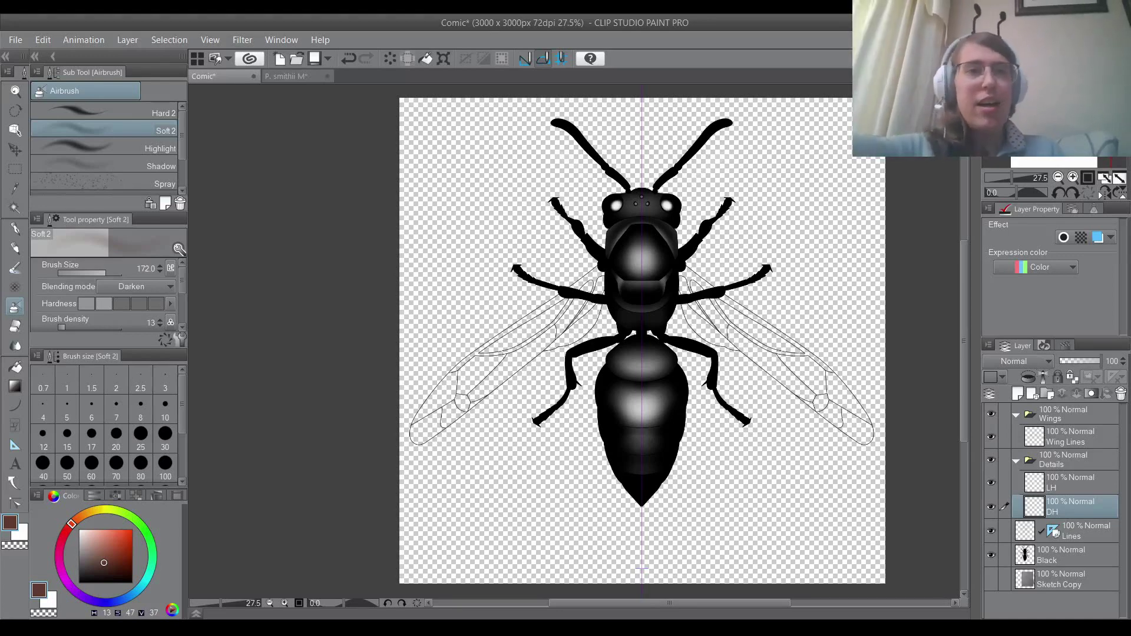
pyautogui.click(1015, 396)
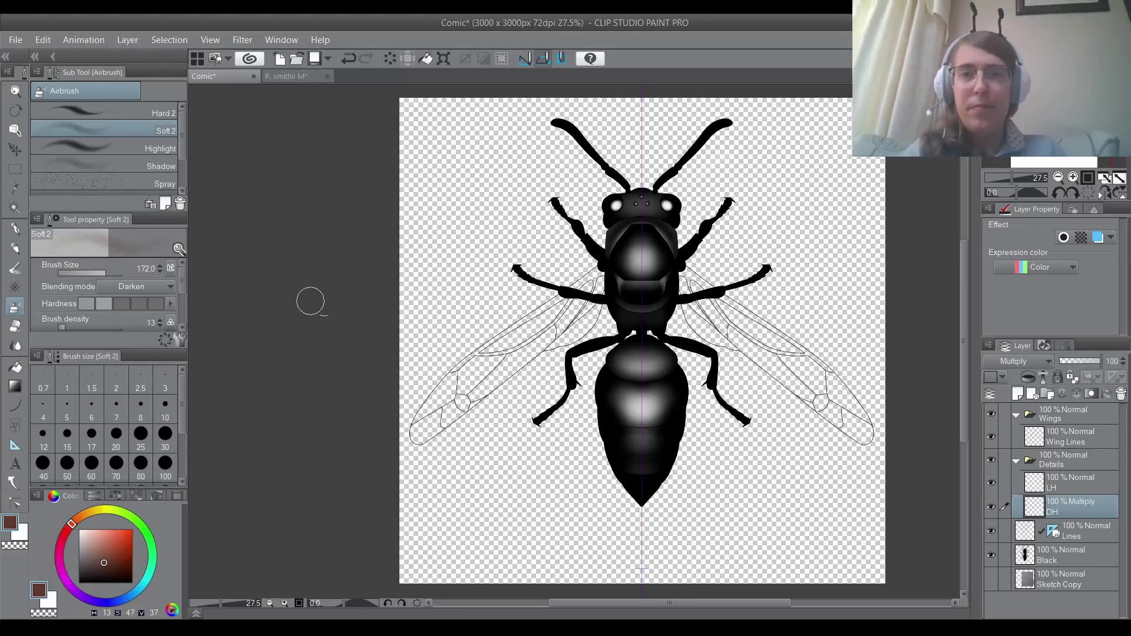
pyautogui.click(14, 207)
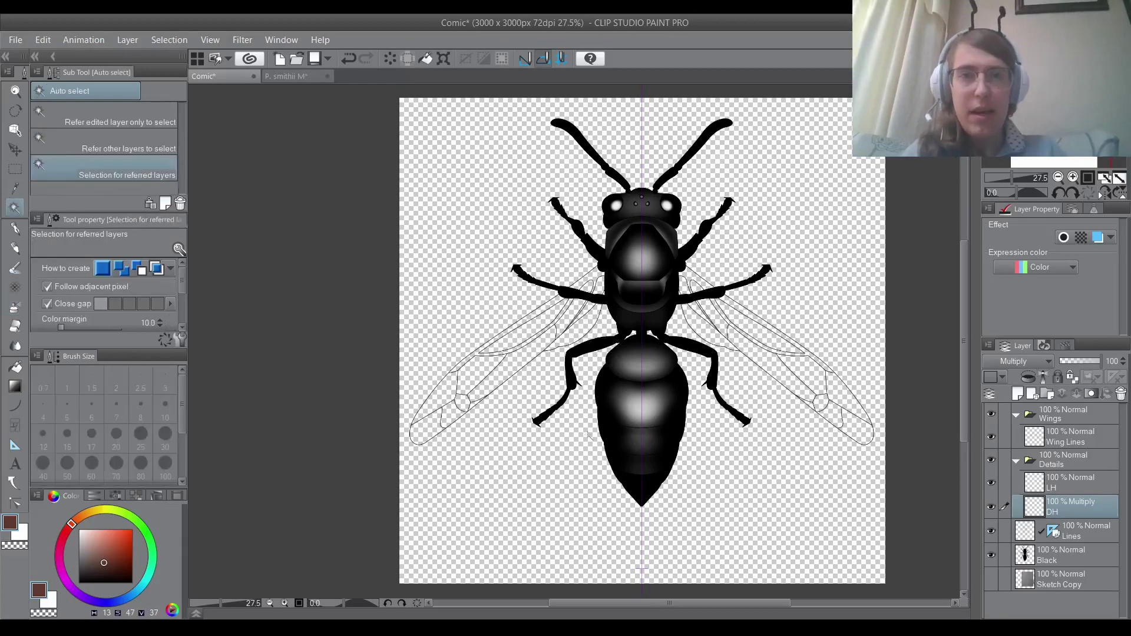
pyautogui.scroll(-1, 672, 433)
pyautogui.scroll(2, 672, 433)
pyautogui.scroll(3, 672, 433)
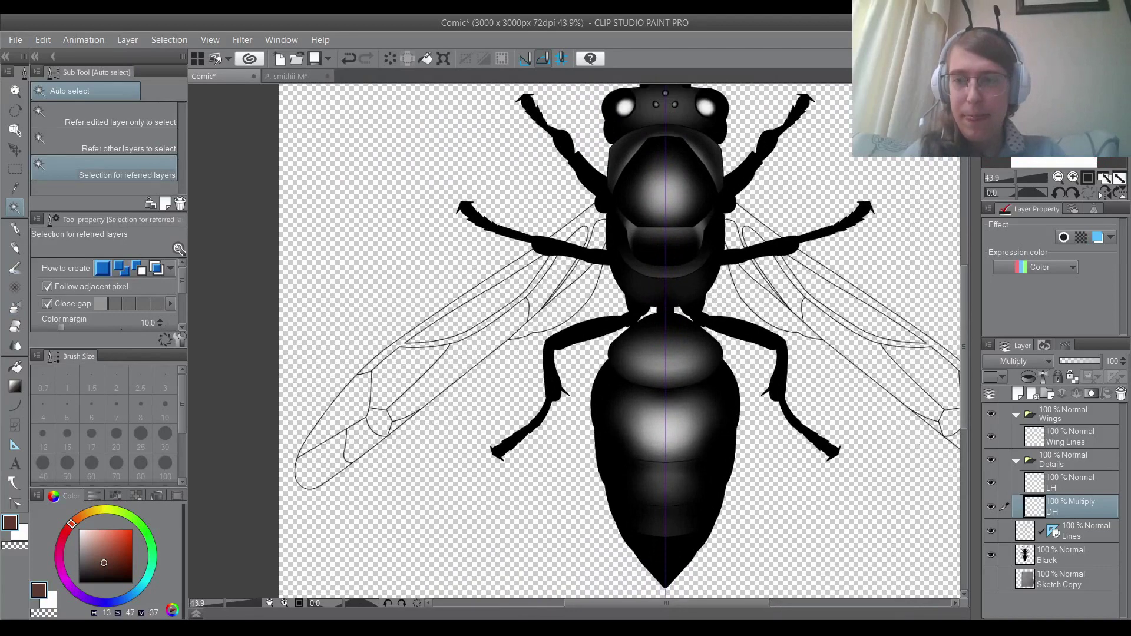
pyautogui.press('m')
pyautogui.scroll(-1, 625, 342)
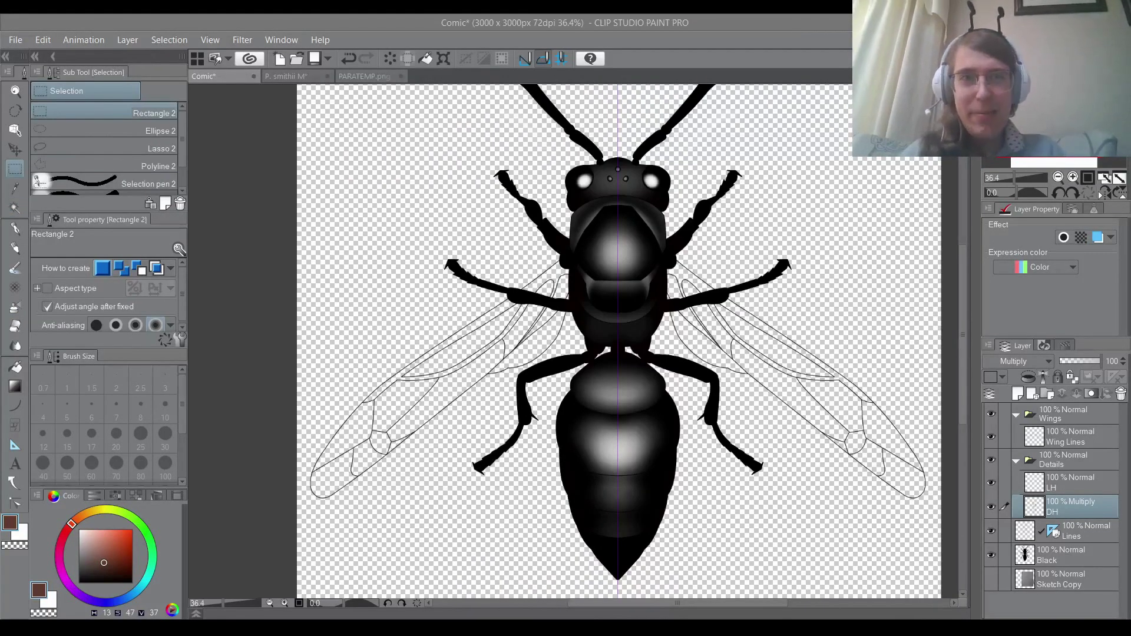
pyautogui.scroll(-1, 617, 341)
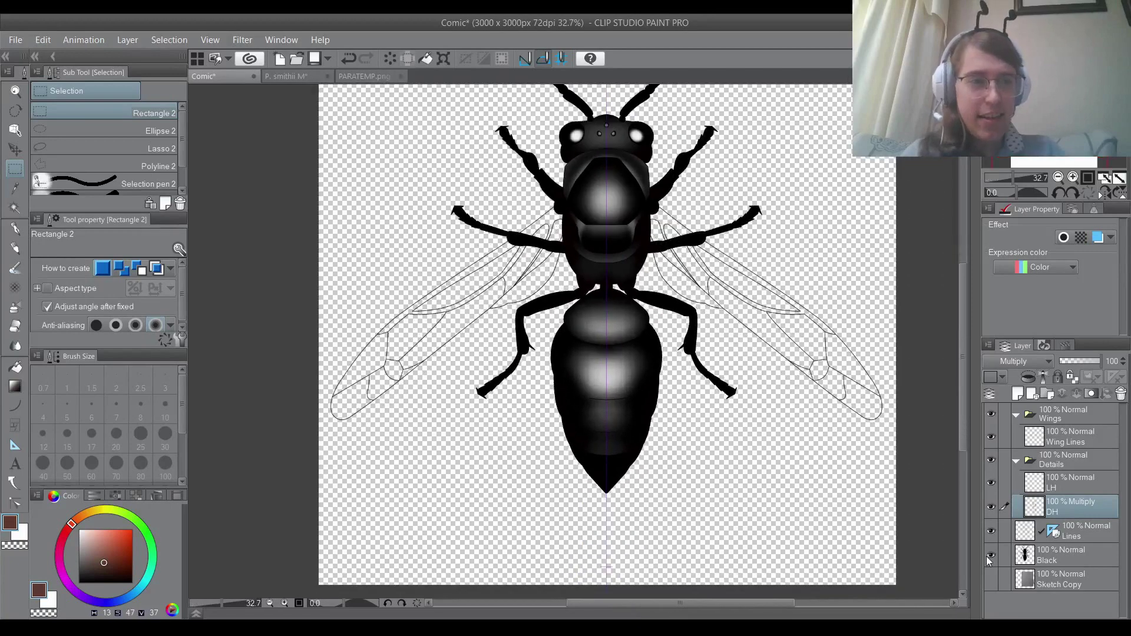
# Temporarily hide the Black layer to examine the brown shading on the wasp's thorax, leg bases and abdomen.
pyautogui.click(990, 558)
pyautogui.scroll(-1, 642, 354)
pyautogui.scroll(2, 642, 353)
pyautogui.scroll(-2, 656, 278)
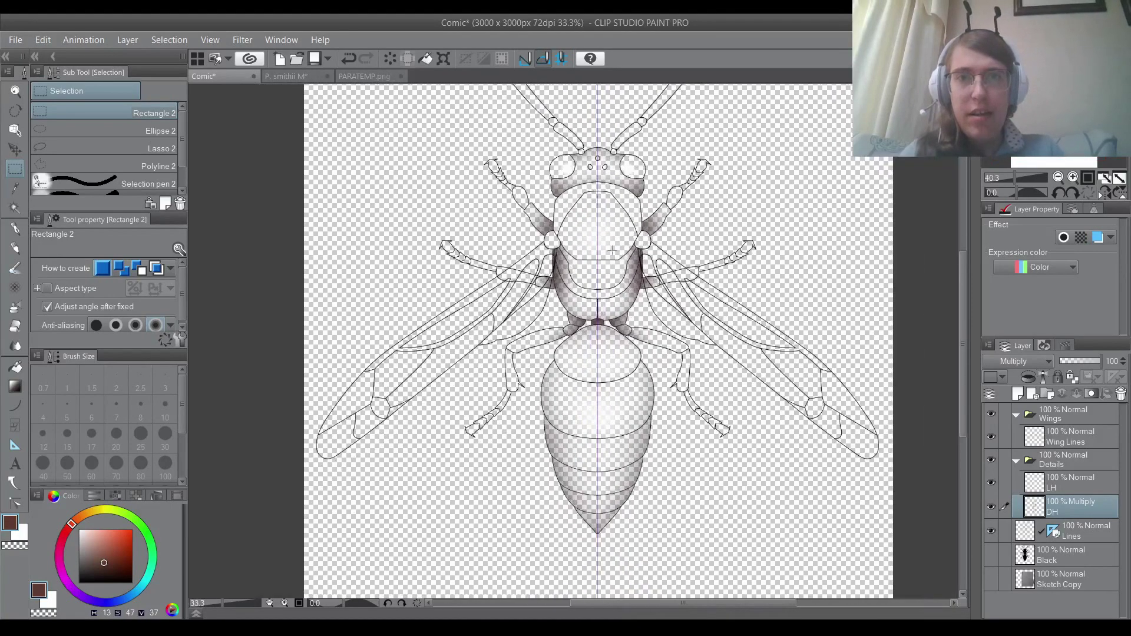
pyautogui.scroll(2, 657, 222)
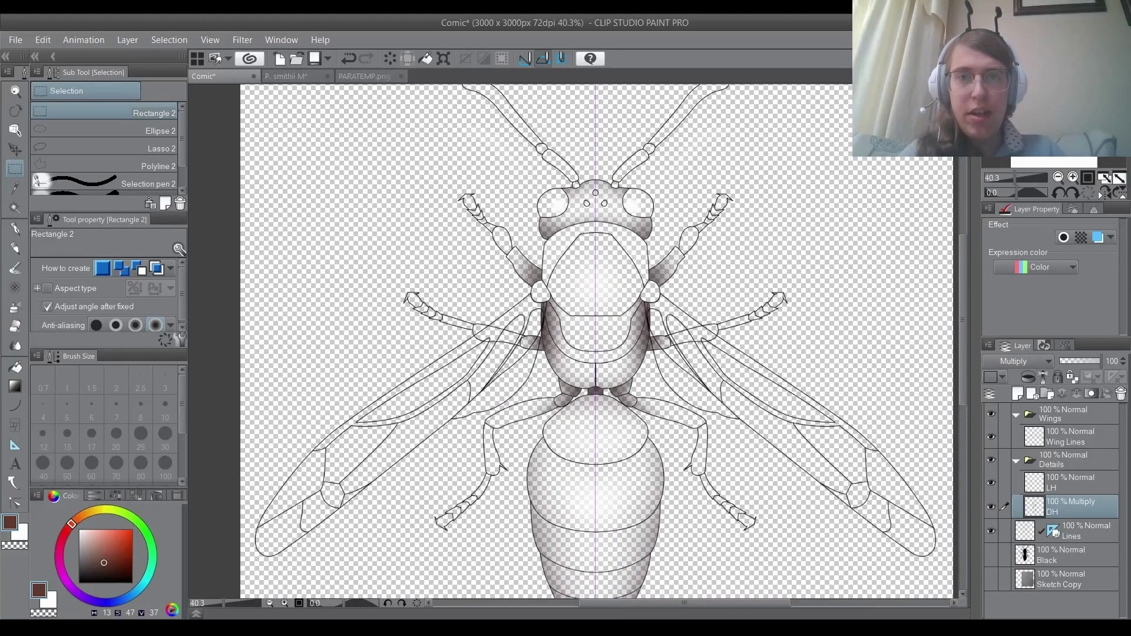
pyautogui.scroll(-2, 517, 285)
pyautogui.scroll(1, 698, 387)
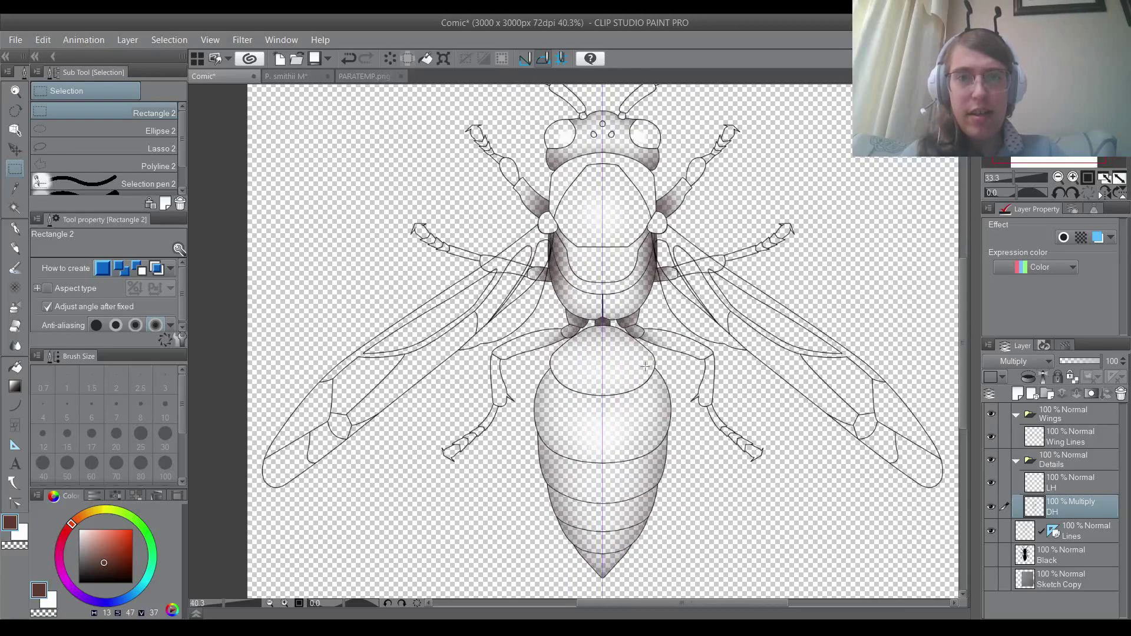
pyautogui.scroll(-2, 612, 342)
pyautogui.scroll(3, 495, 389)
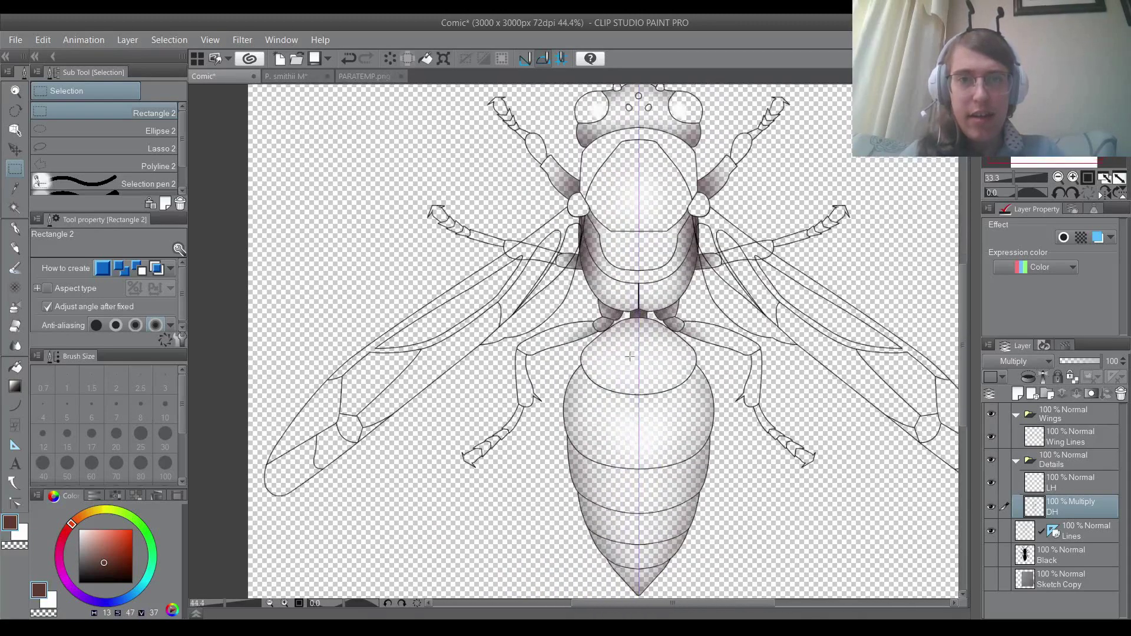
pyautogui.scroll(-1, 611, 291)
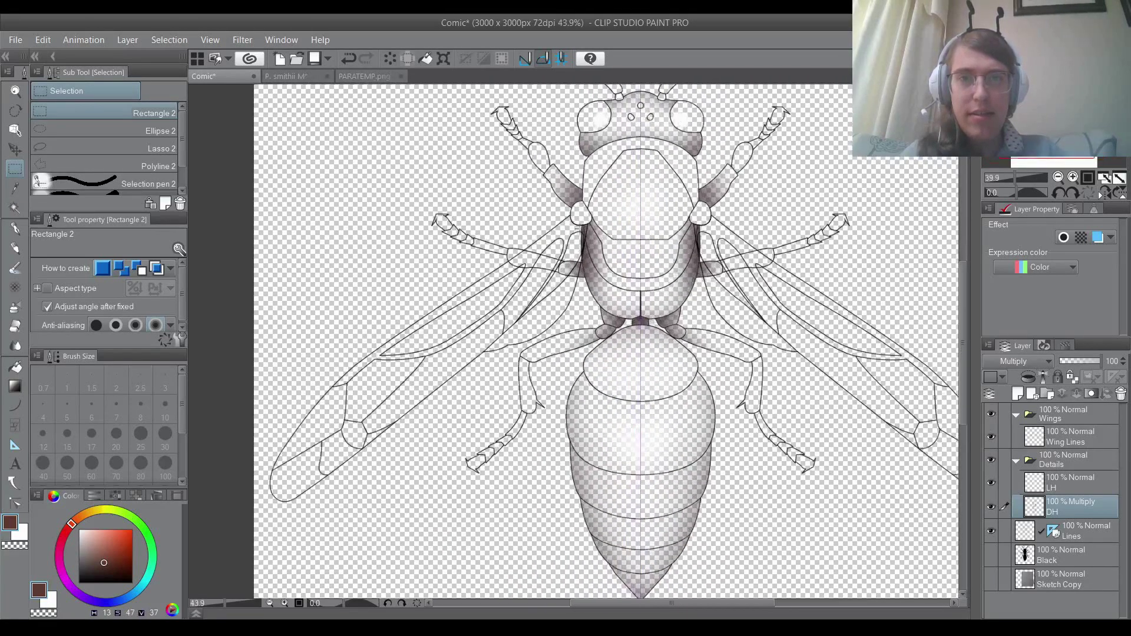
pyautogui.scroll(2, 610, 291)
pyautogui.scroll(-2, 606, 306)
pyautogui.scroll(1, 646, 152)
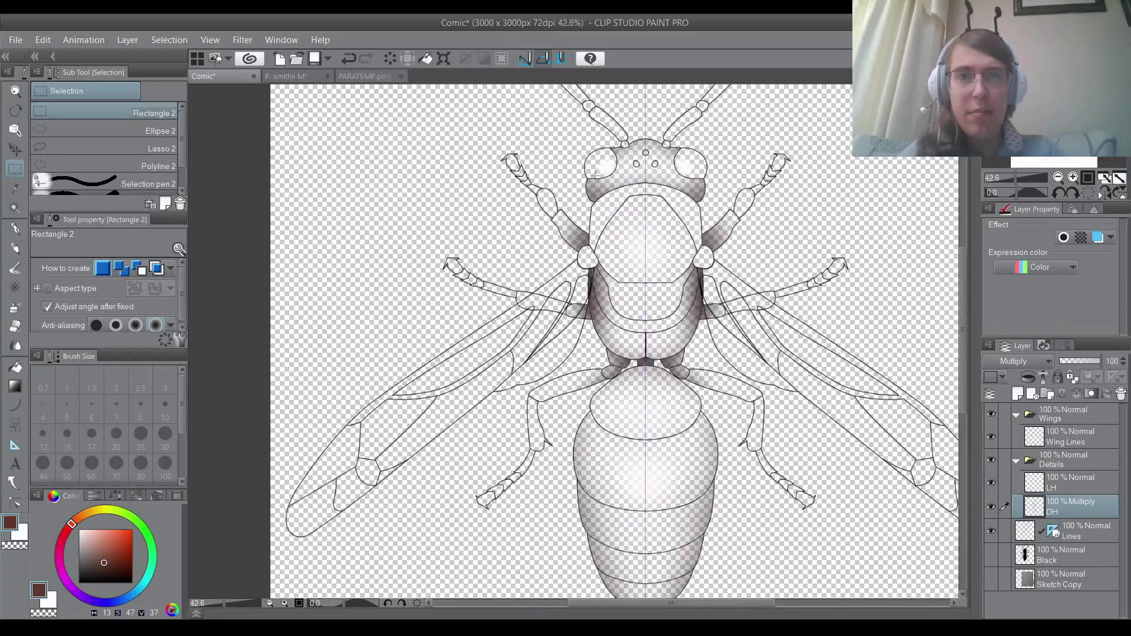
pyautogui.scroll(-1, 607, 120)
pyautogui.scroll(2, 607, 119)
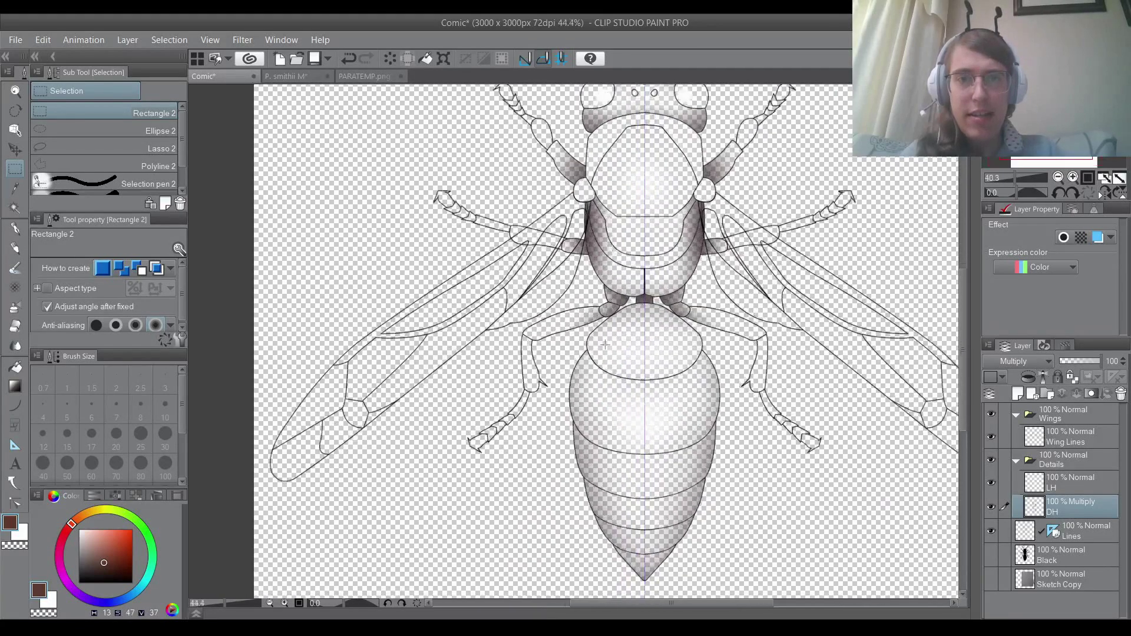
pyautogui.scroll(-1, 604, 417)
pyautogui.scroll(3, 607, 297)
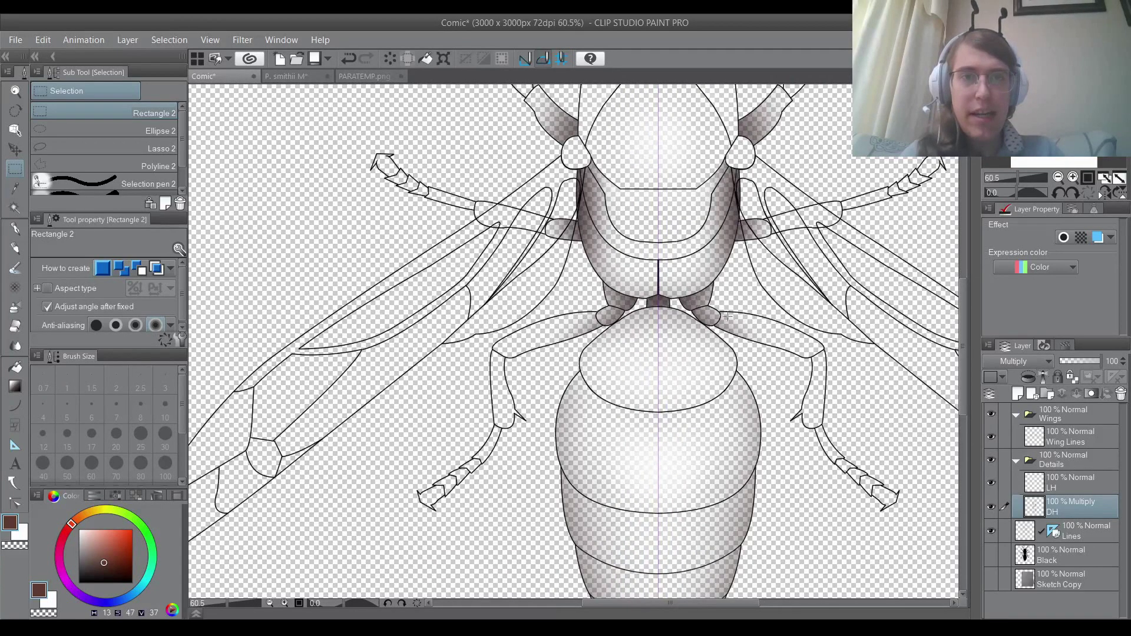
pyautogui.scroll(-5, 728, 317)
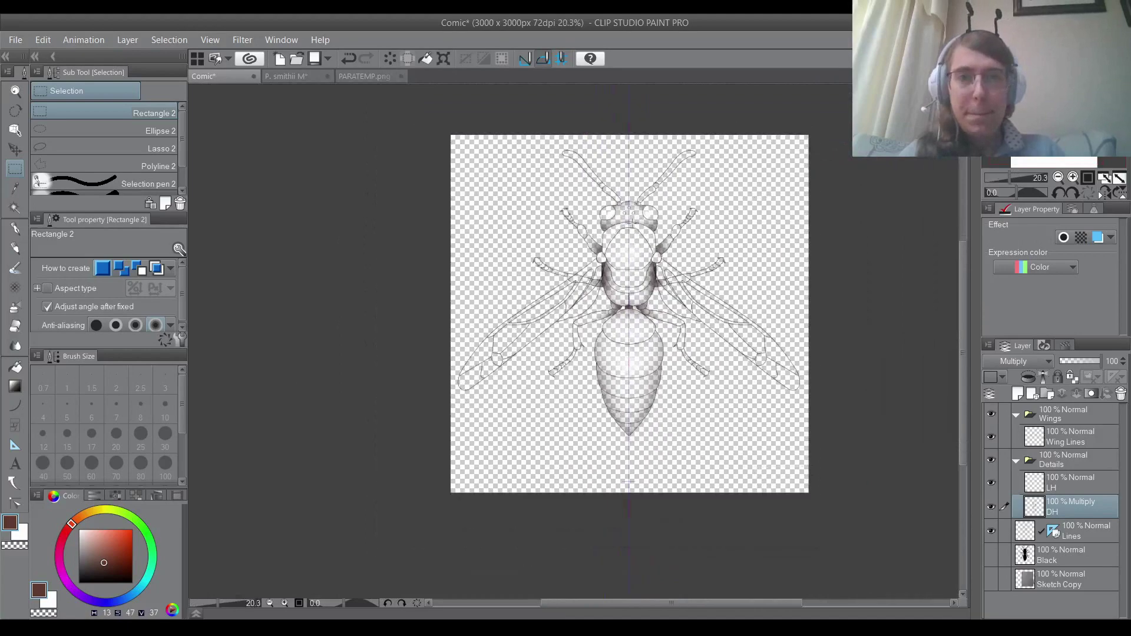
pyautogui.scroll(2, 629, 318)
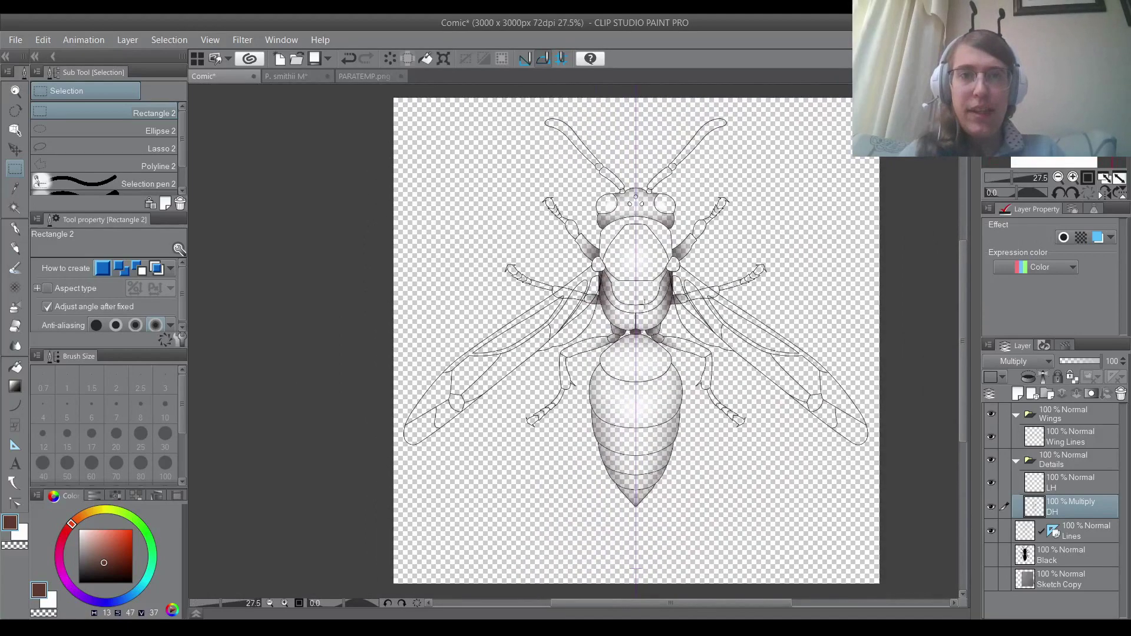
pyautogui.scroll(-1, 704, 273)
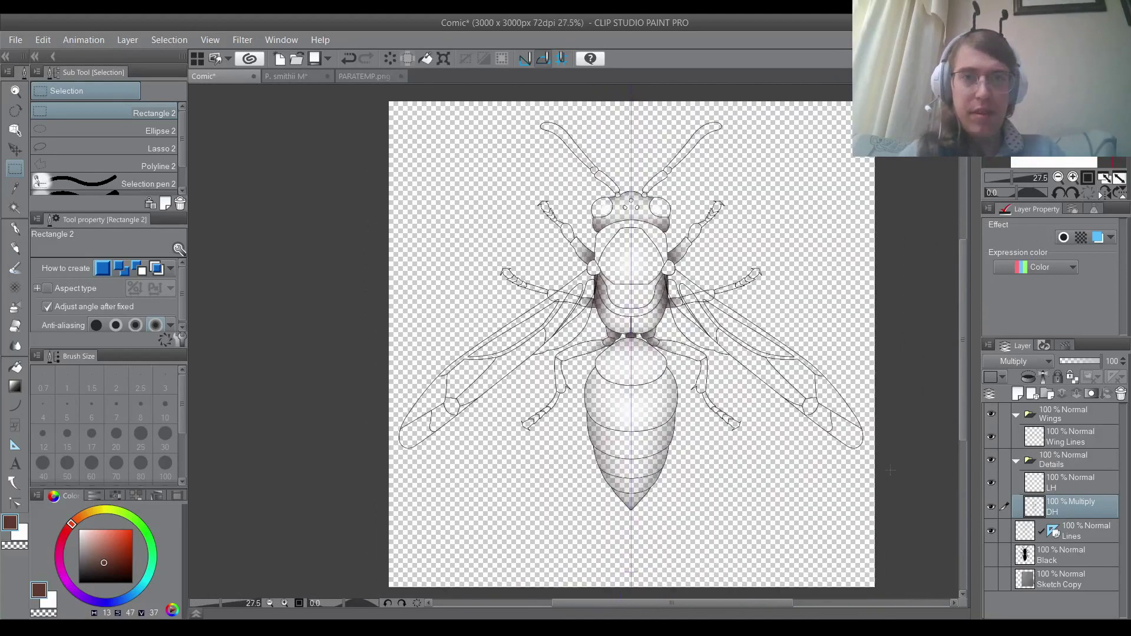
pyautogui.click(991, 554)
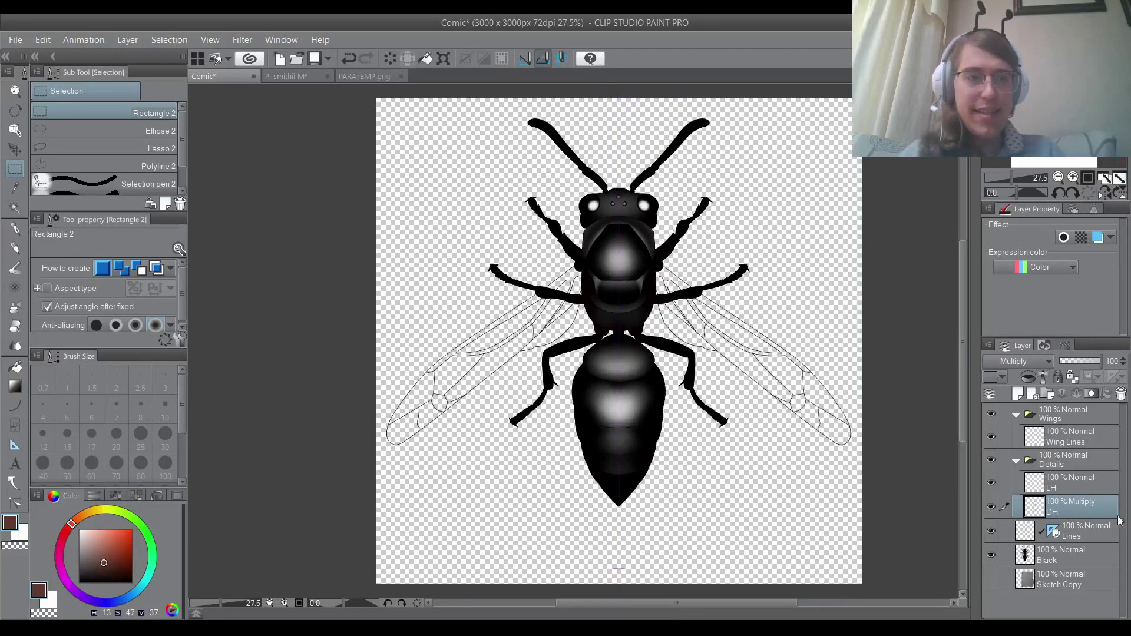
# Add a new layer directly above the Black layer.
pyautogui.click(1047, 564)
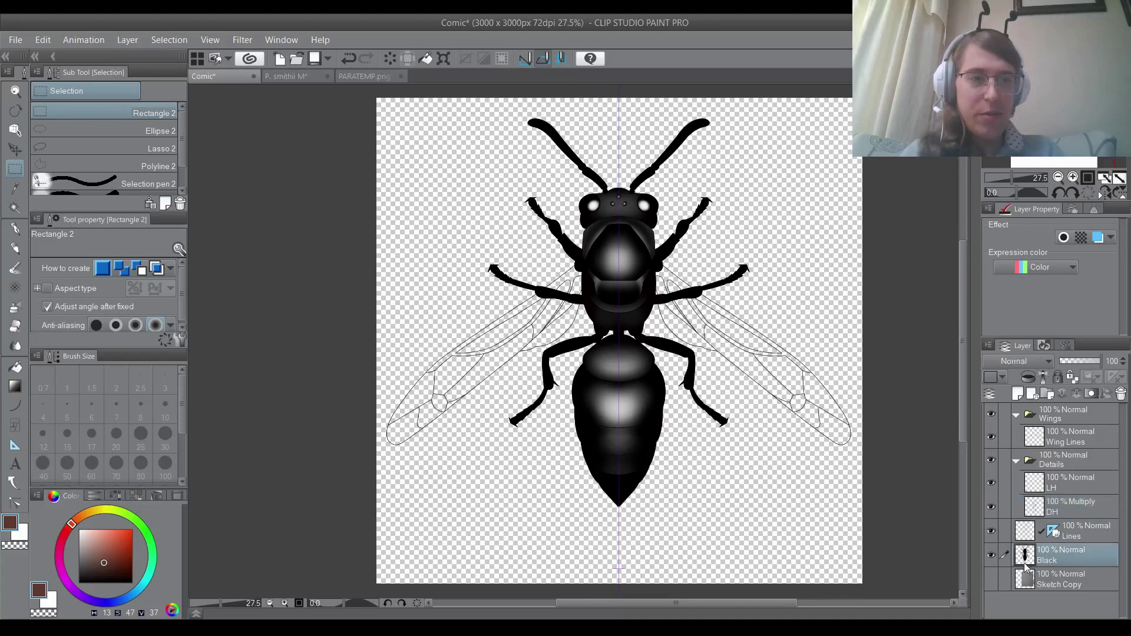
pyautogui.click(1019, 396)
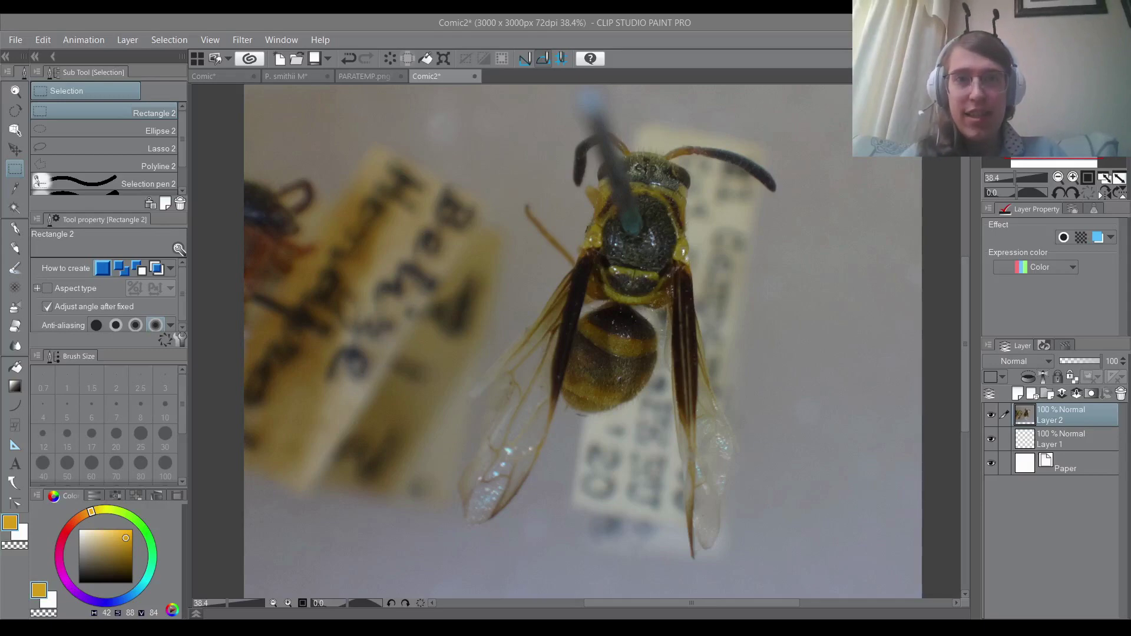
# Place the Comic2 reference photo document directly after the Comic illustration in the document order and return to the illustration.
pyautogui.click(264, 74)
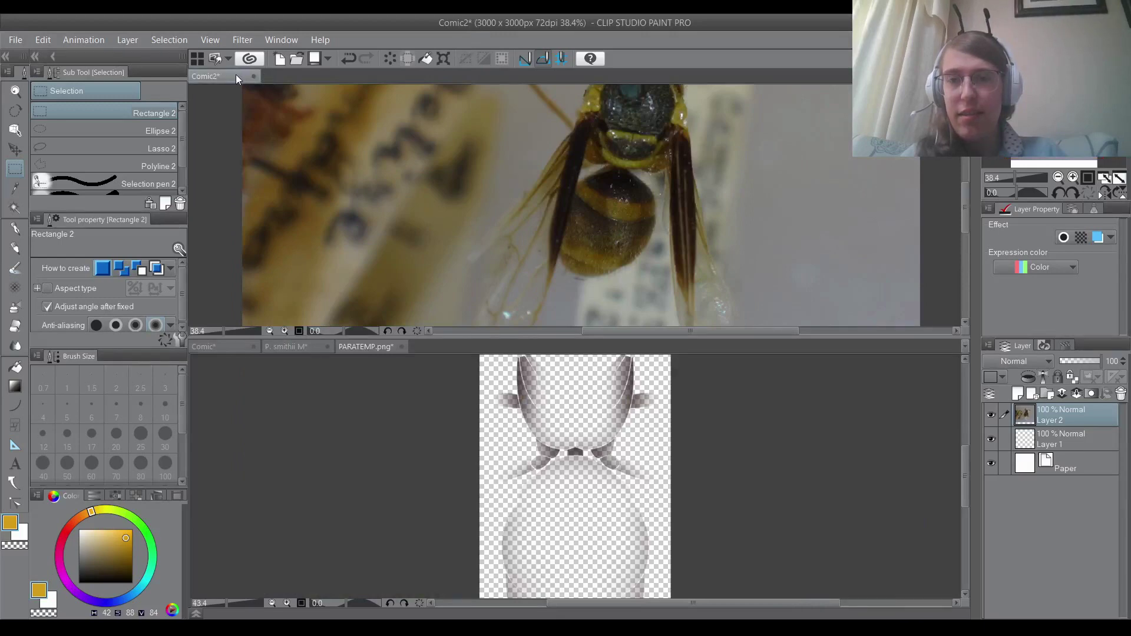
pyautogui.click(263, 340)
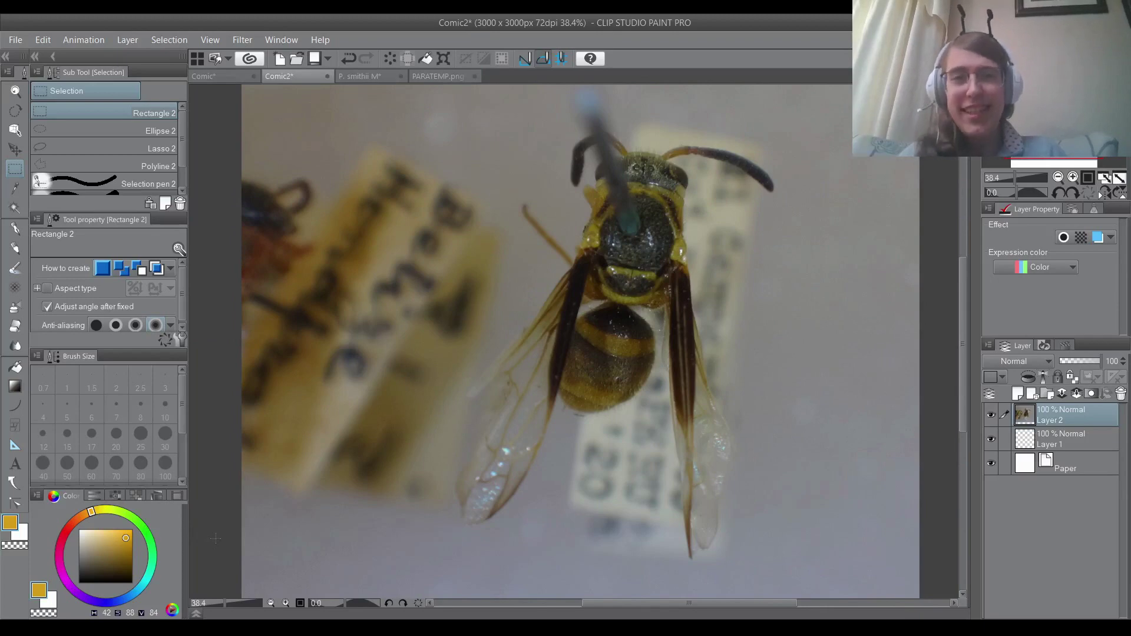
pyautogui.click(219, 74)
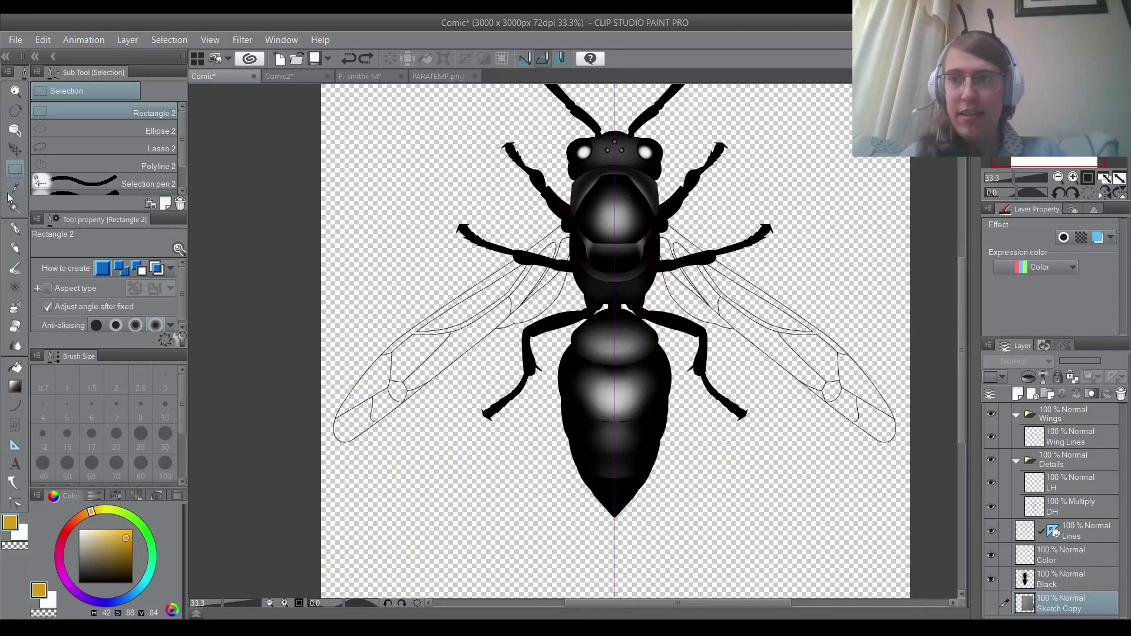
# Select the wasp's first abdominal segment by referred layers, with the Lines layer active, and glance at the reference photo.
pyautogui.click(15, 207)
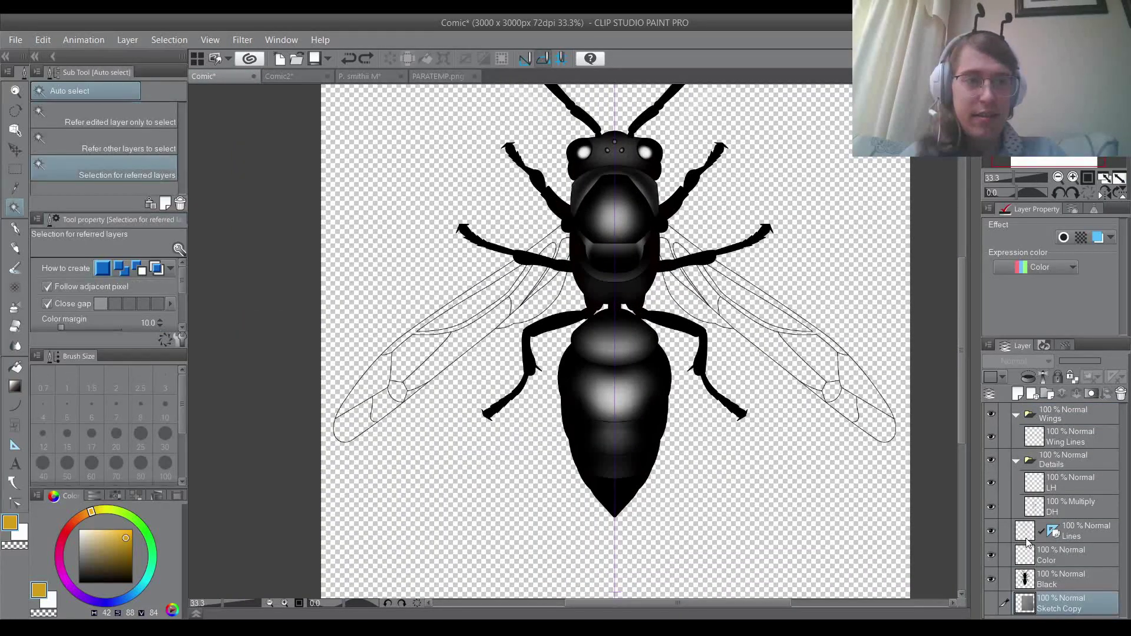
pyautogui.click(1030, 538)
pyautogui.scroll(1, 676, 362)
pyautogui.scroll(2, 677, 361)
pyautogui.click(677, 361)
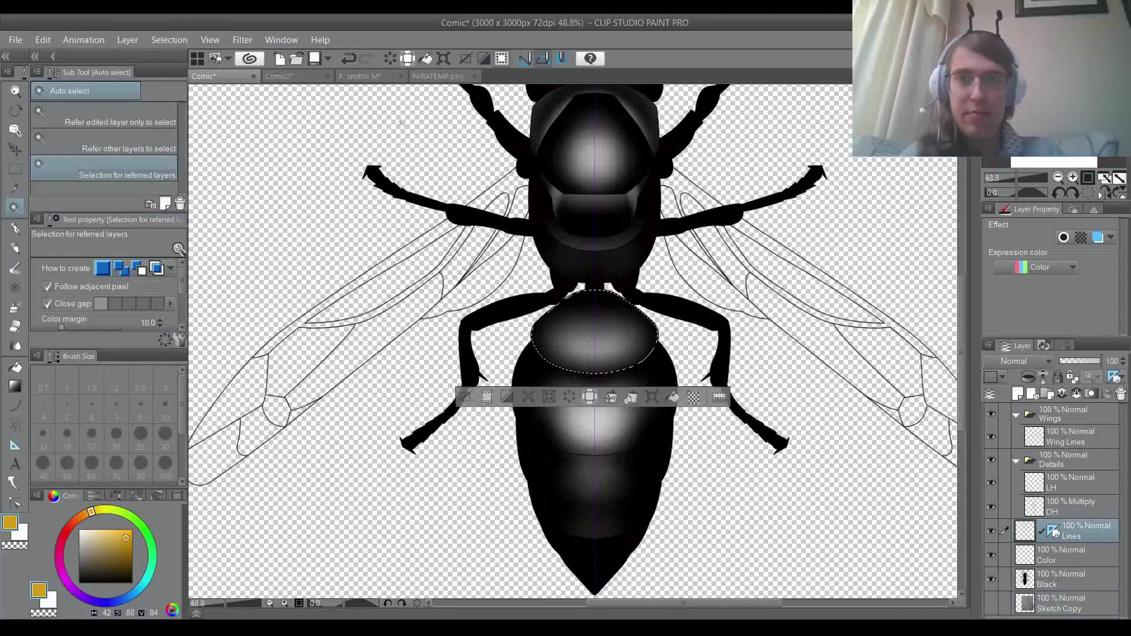
pyautogui.click(301, 79)
pyautogui.click(221, 79)
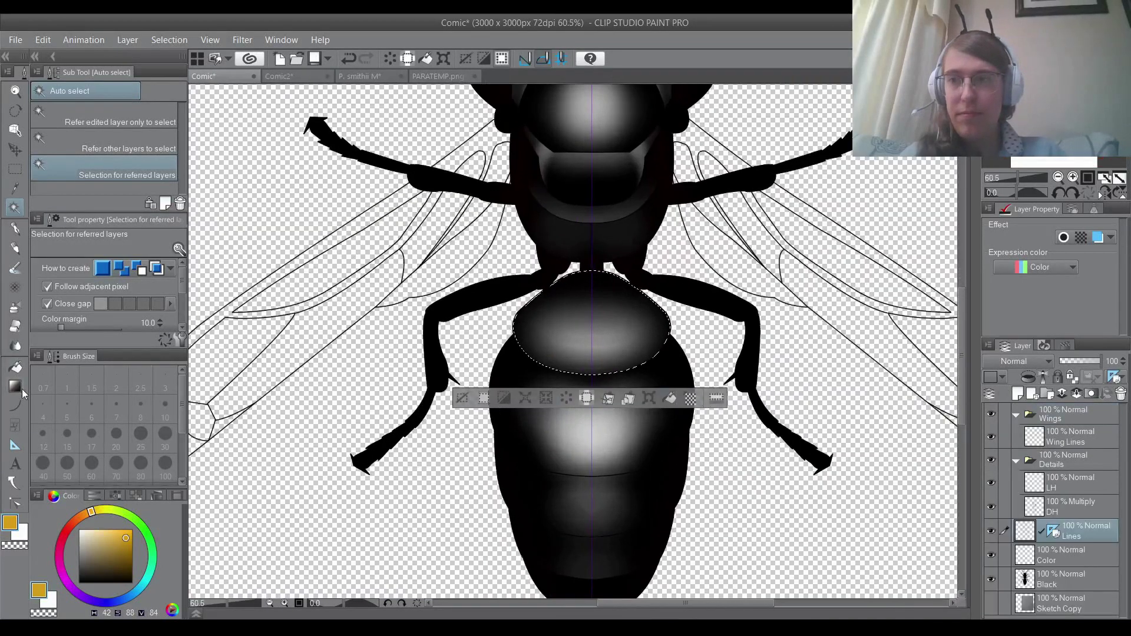
# Draw a mirrored golden-yellow curve across the selected abdominal segment and fill the area below it with the same yellow.
pyautogui.click(15, 405)
pyautogui.scroll(3, 527, 325)
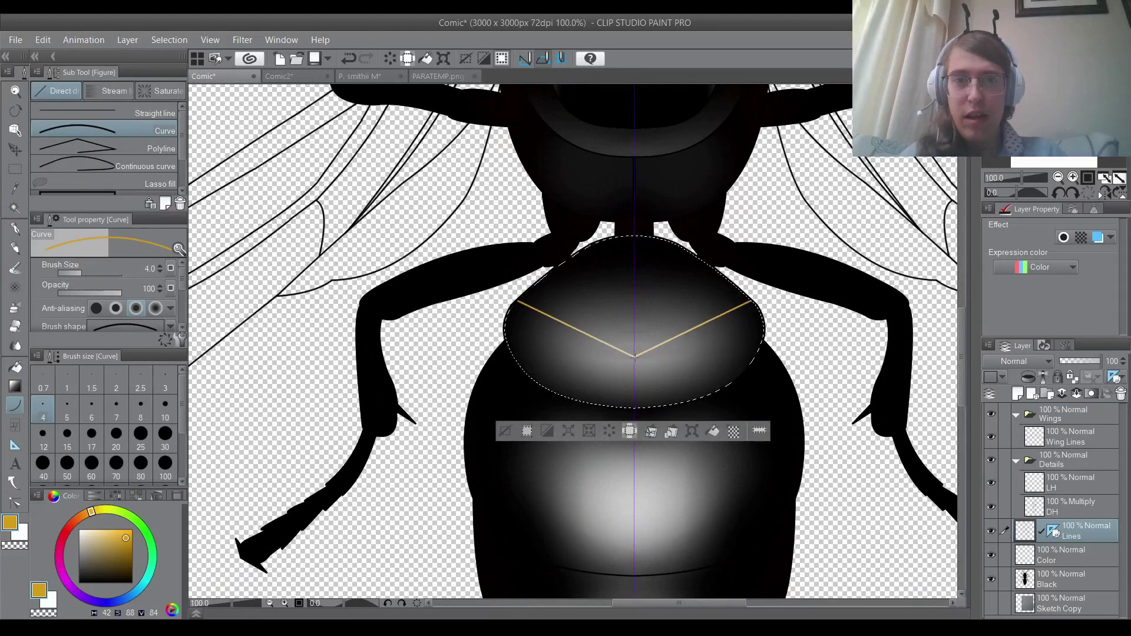
pyautogui.click(635, 356)
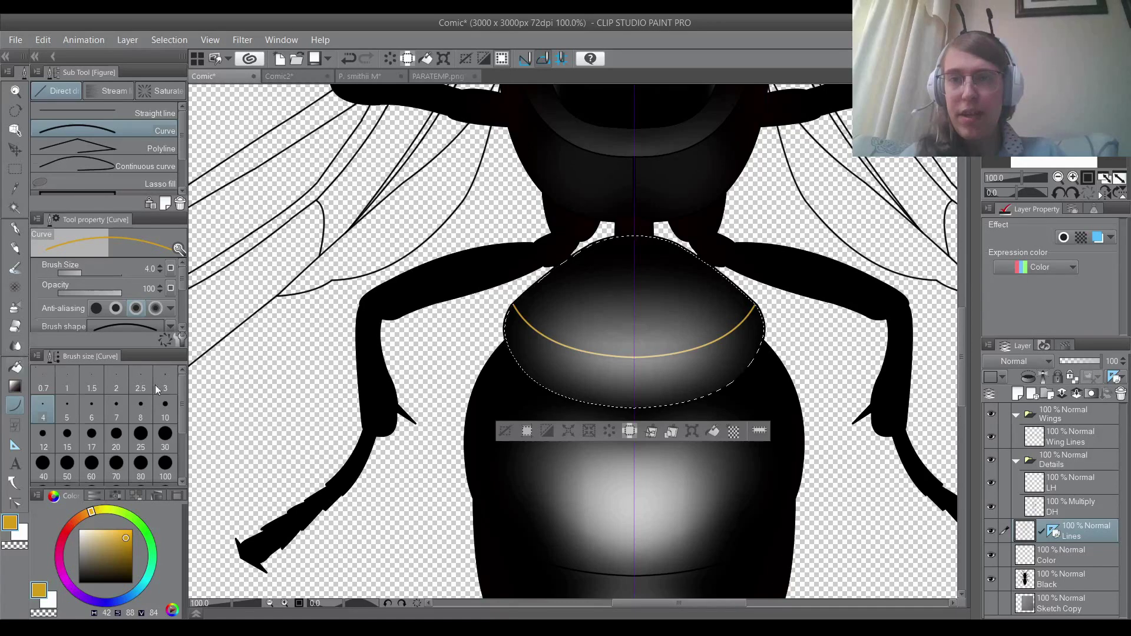
pyautogui.click(15, 366)
pyautogui.click(667, 378)
pyautogui.scroll(3, 596, 295)
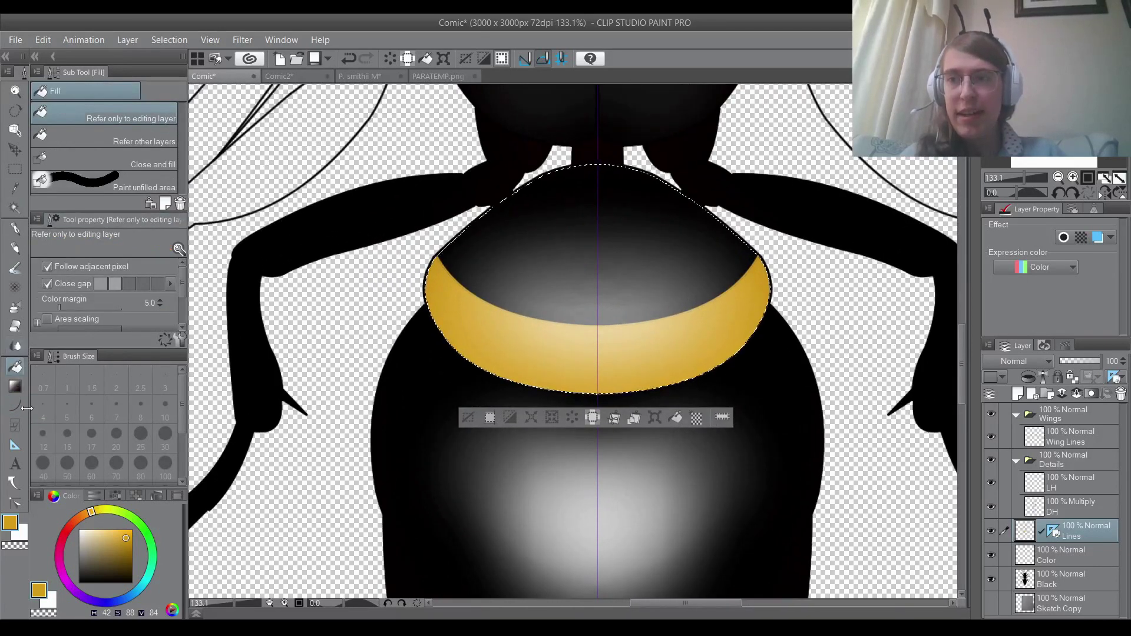
# Deselect the abdominal segment and compare its yellow band with the reference photo.
pyautogui.click(16, 405)
pyautogui.scroll(-1, 601, 340)
pyautogui.press('m')
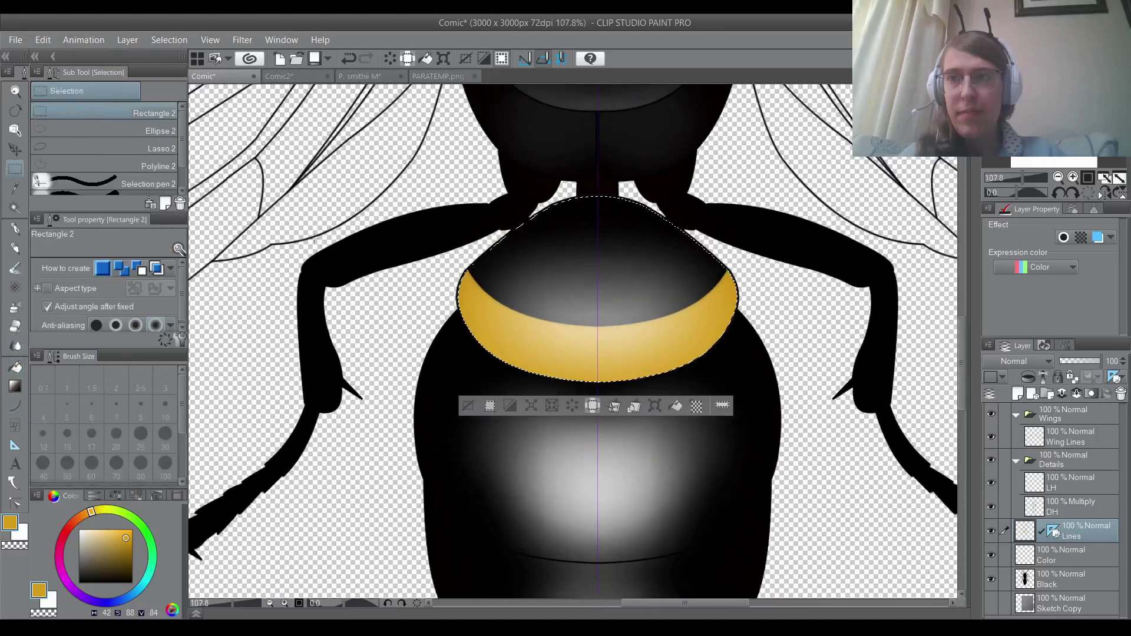
pyautogui.hotkey('ctrl', 'd')
pyautogui.scroll(-2, 613, 336)
pyautogui.scroll(-1, 615, 334)
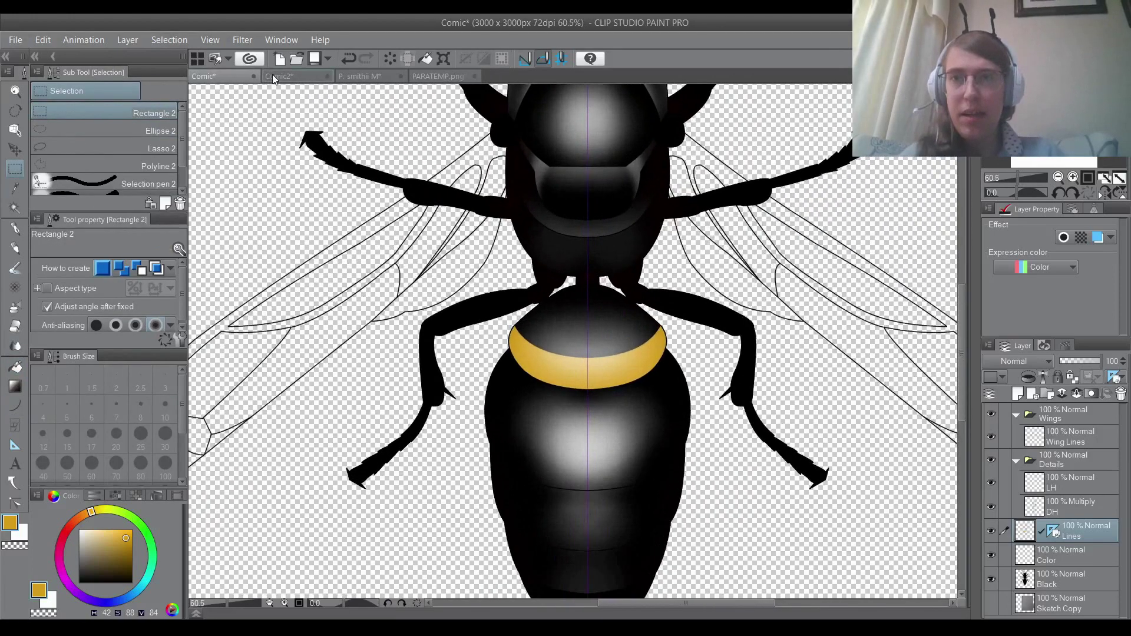
pyautogui.click(273, 74)
pyautogui.click(233, 76)
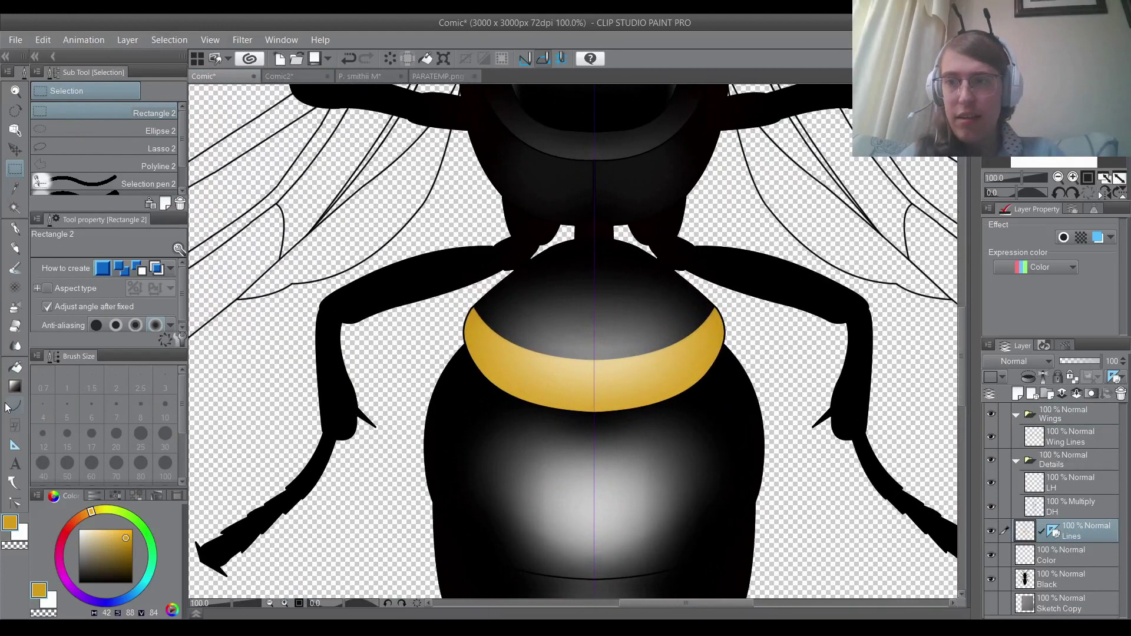
# Add a shallower yellow curve above the band and fill the gap beneath it with the Smooth watercolor brush.
pyautogui.click(15, 406)
pyautogui.scroll(1, 505, 308)
pyautogui.moveTo(479, 330); pyautogui.dragTo(769, 328)
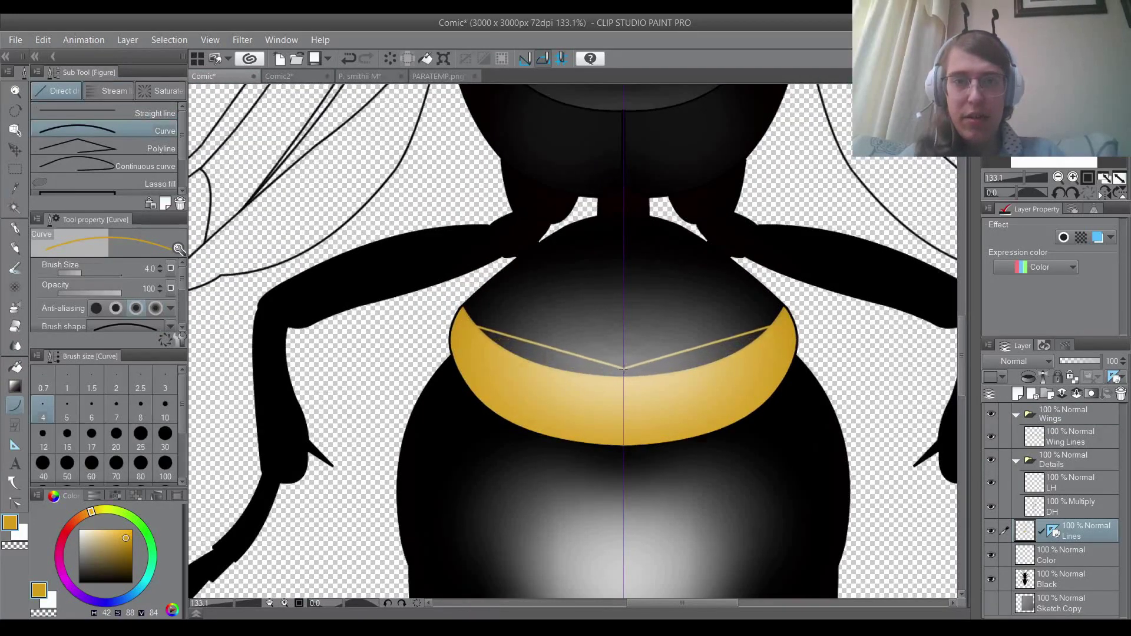
pyautogui.click(623, 369)
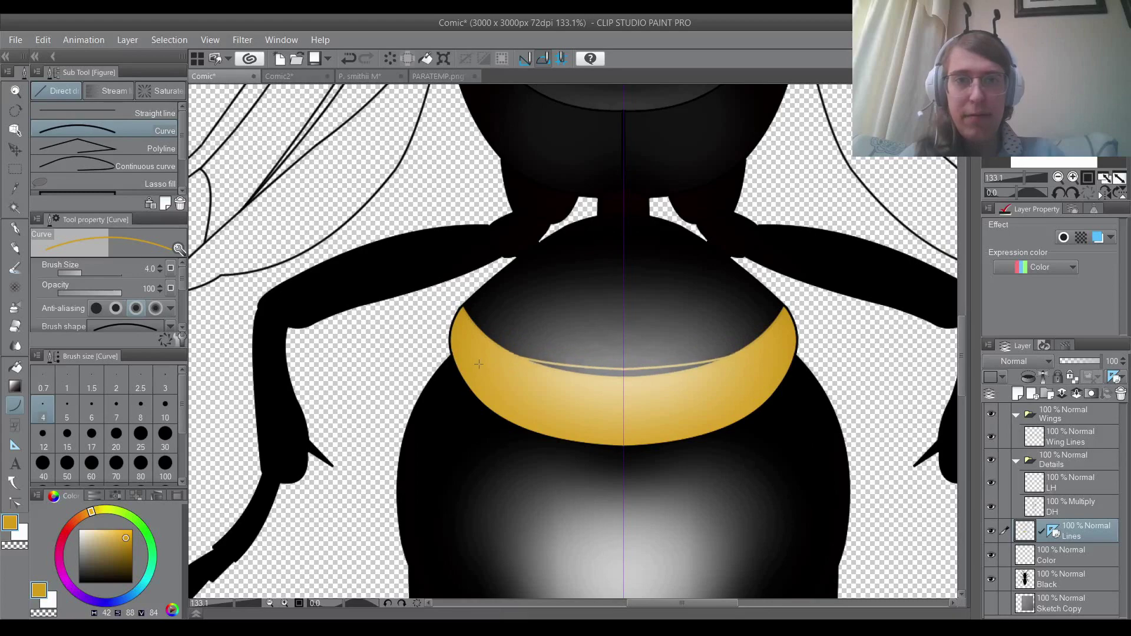
pyautogui.click(14, 270)
pyautogui.scroll(3, 637, 368)
pyautogui.moveTo(772, 383); pyautogui.dragTo(595, 402)
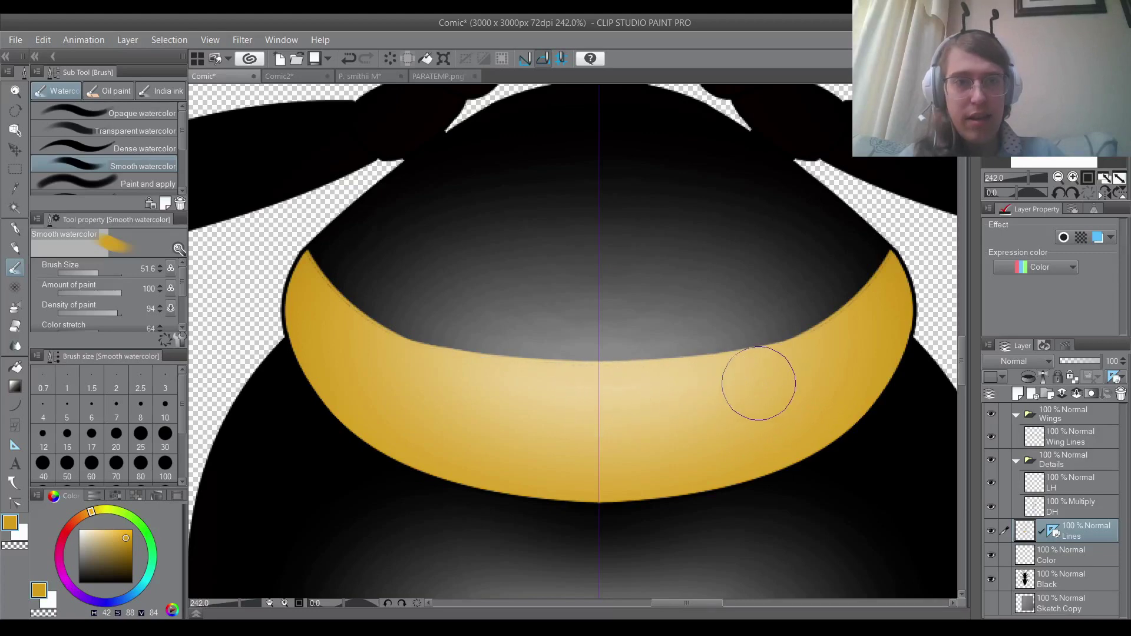
# Set the Hard eraser to size 48.2 and brush density 87, and trim the pointed upper ends of the yellow band.
pyautogui.click(13, 326)
pyautogui.moveTo(92, 272); pyautogui.dragTo(100, 277)
pyautogui.click(115, 329)
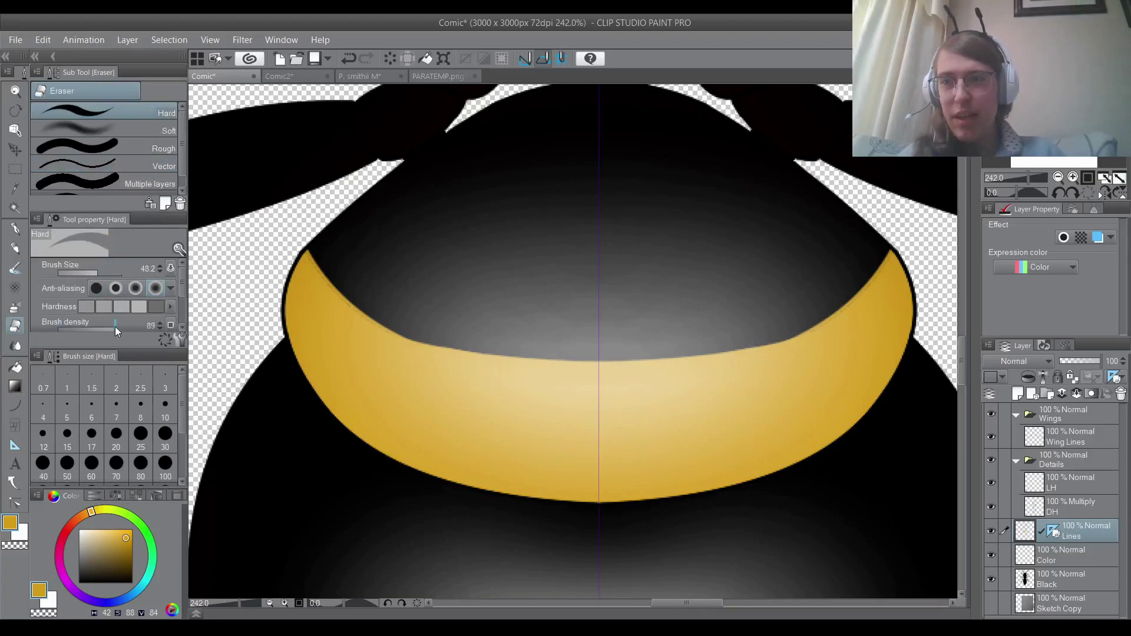
pyautogui.moveTo(421, 308)
pyautogui.mouseDown()
pyautogui.moveTo(356, 279)
pyautogui.moveTo(311, 233)
pyautogui.moveTo(352, 278)
pyautogui.moveTo(390, 292)
pyautogui.moveTo(308, 237)
pyautogui.mouseUp()
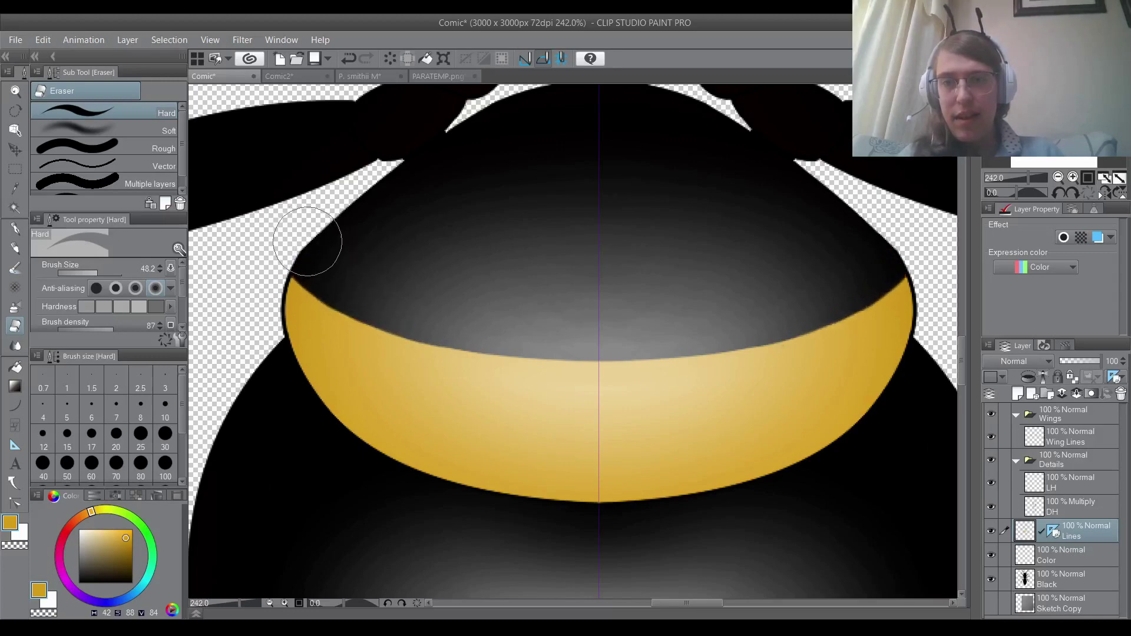
# Check the trimmed band against the abdomen in the reference photo and return to the illustration.
pyautogui.scroll(-1, 545, 222)
pyautogui.scroll(-9, 618, 354)
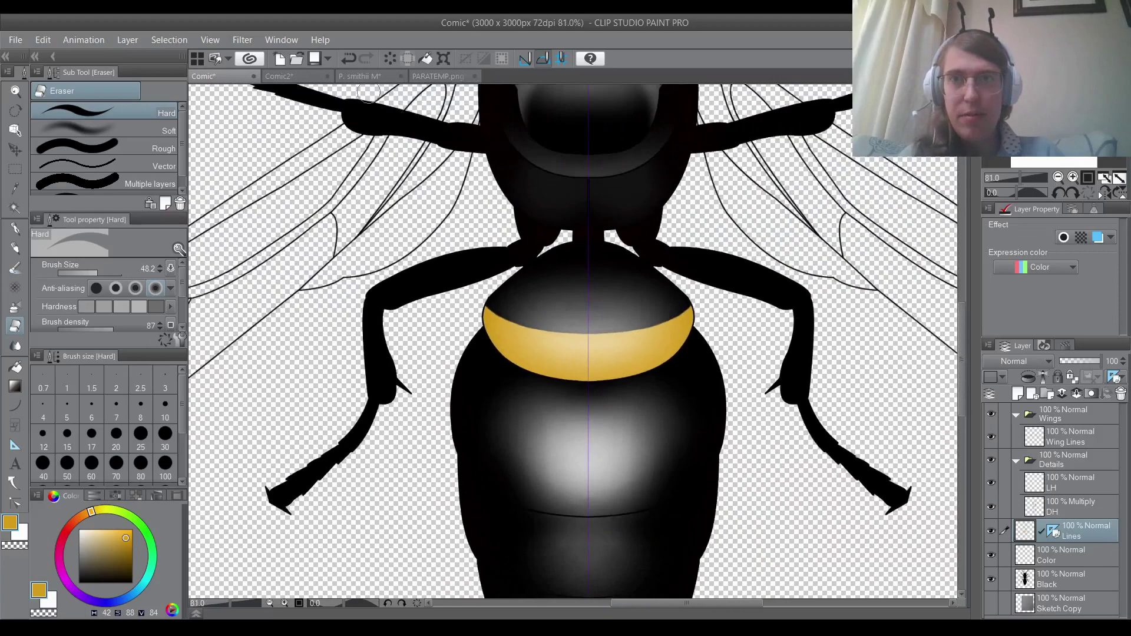
pyautogui.click(289, 76)
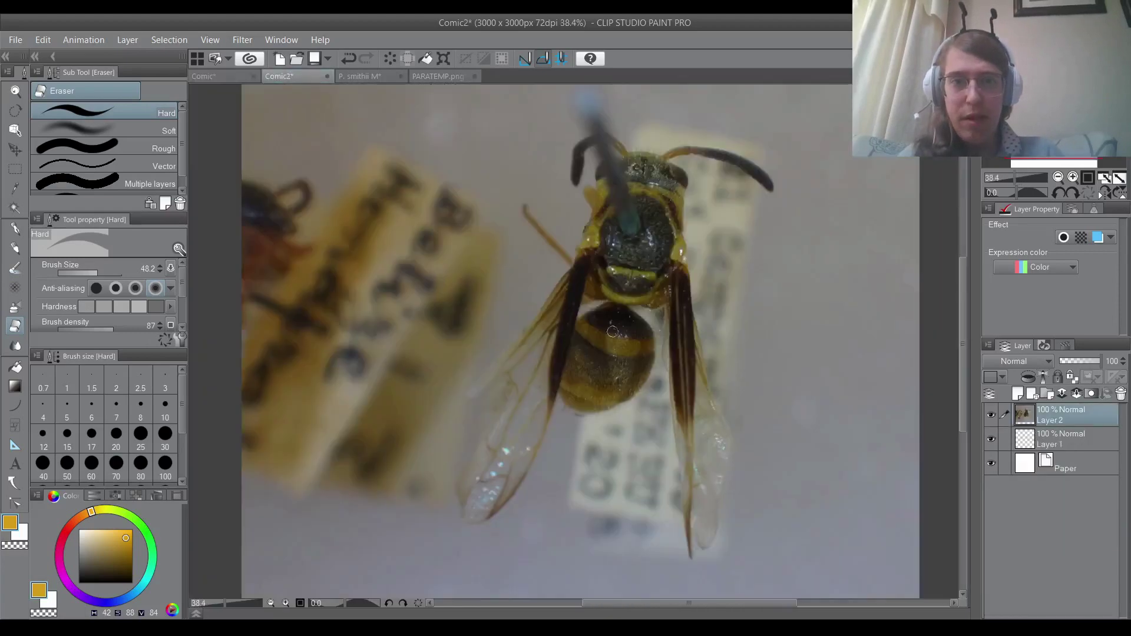
pyautogui.moveTo(613, 315)
pyautogui.mouseDown()
pyautogui.moveTo(582, 362)
pyautogui.moveTo(627, 370)
pyautogui.moveTo(666, 358)
pyautogui.moveTo(642, 321)
pyautogui.moveTo(619, 312)
pyautogui.mouseUp()
pyautogui.hotkey('ctrl', 'z')
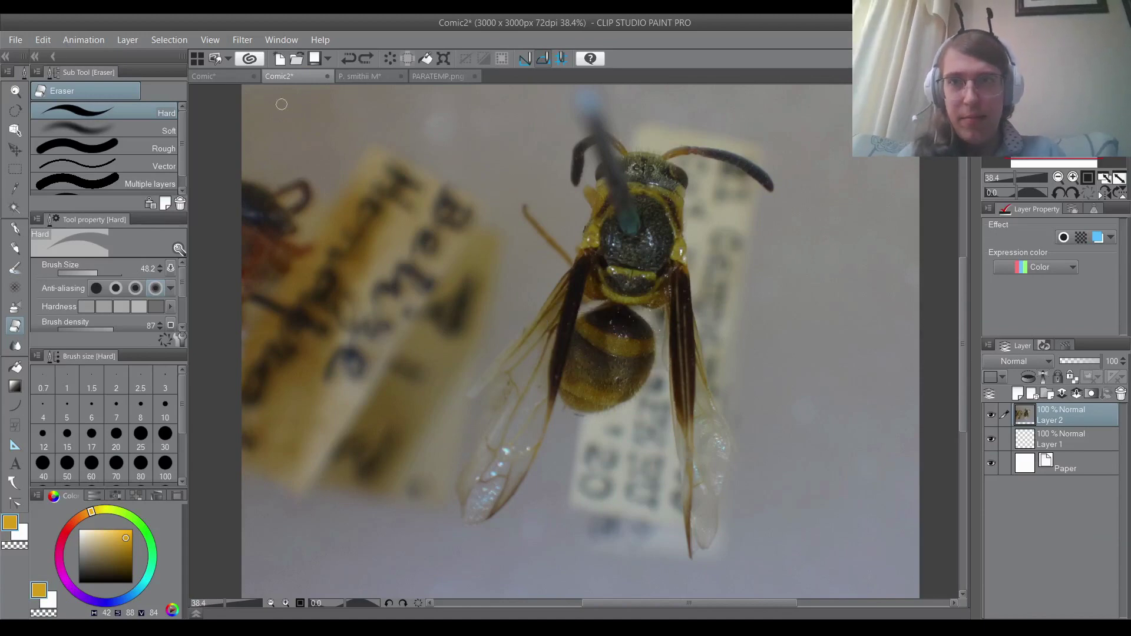
pyautogui.click(225, 79)
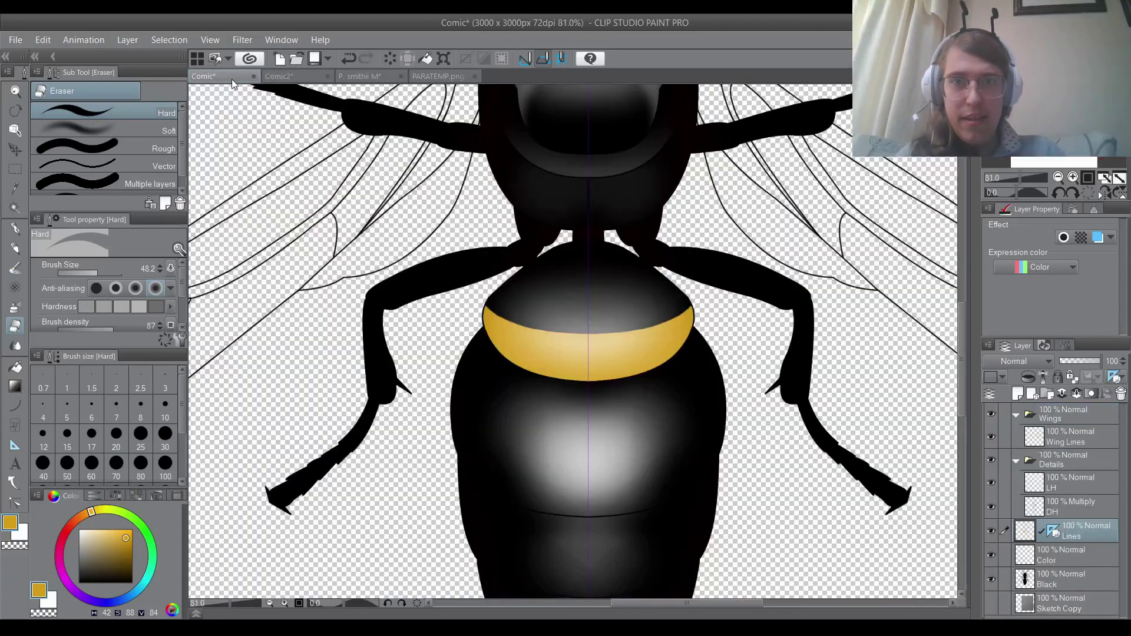
# Toggle the Lines layer to check what it holds, then select the first abdominal segment and delete the yellow band from that layer.
pyautogui.click(15, 205)
pyautogui.click(1035, 559)
pyautogui.click(1024, 537)
pyautogui.scroll(-1, 618, 270)
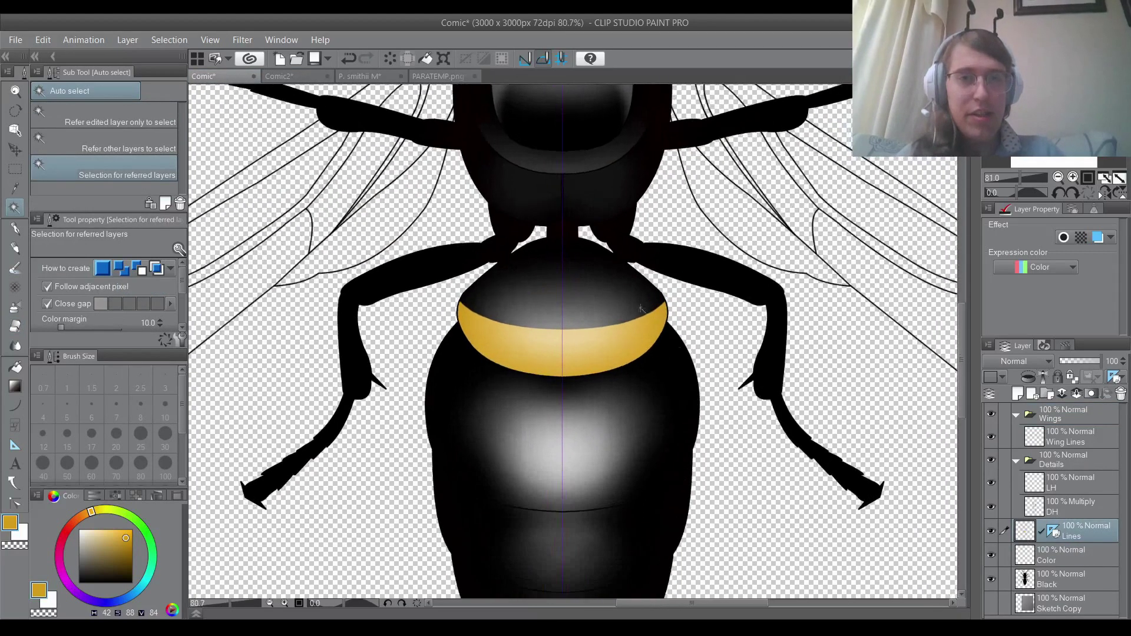
pyautogui.click(992, 532)
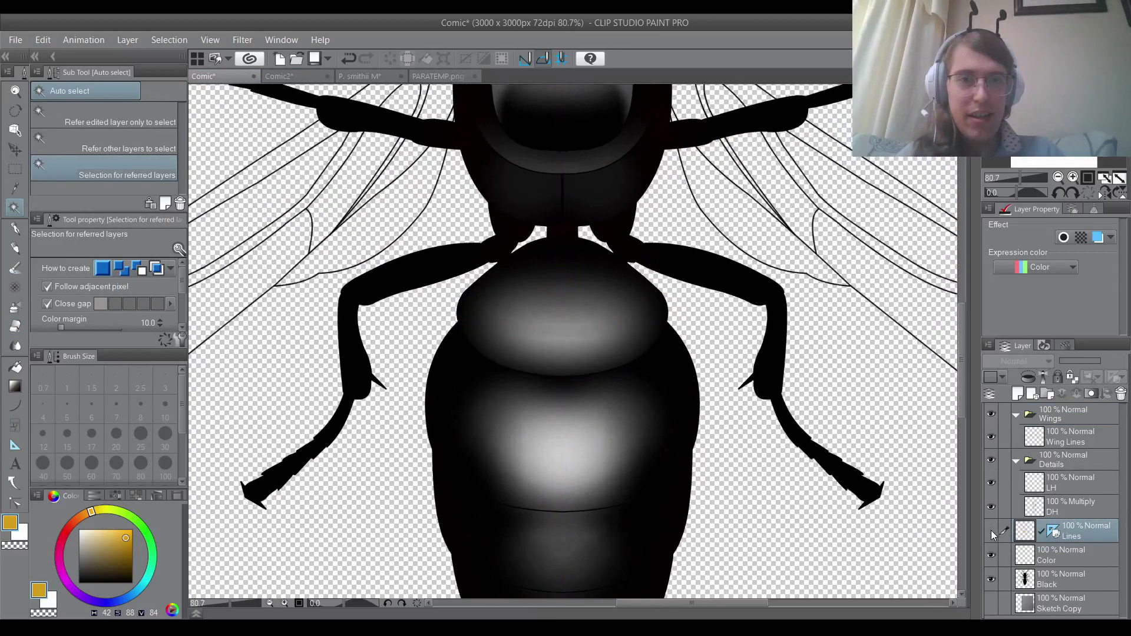
pyautogui.click(992, 532)
pyautogui.click(514, 305)
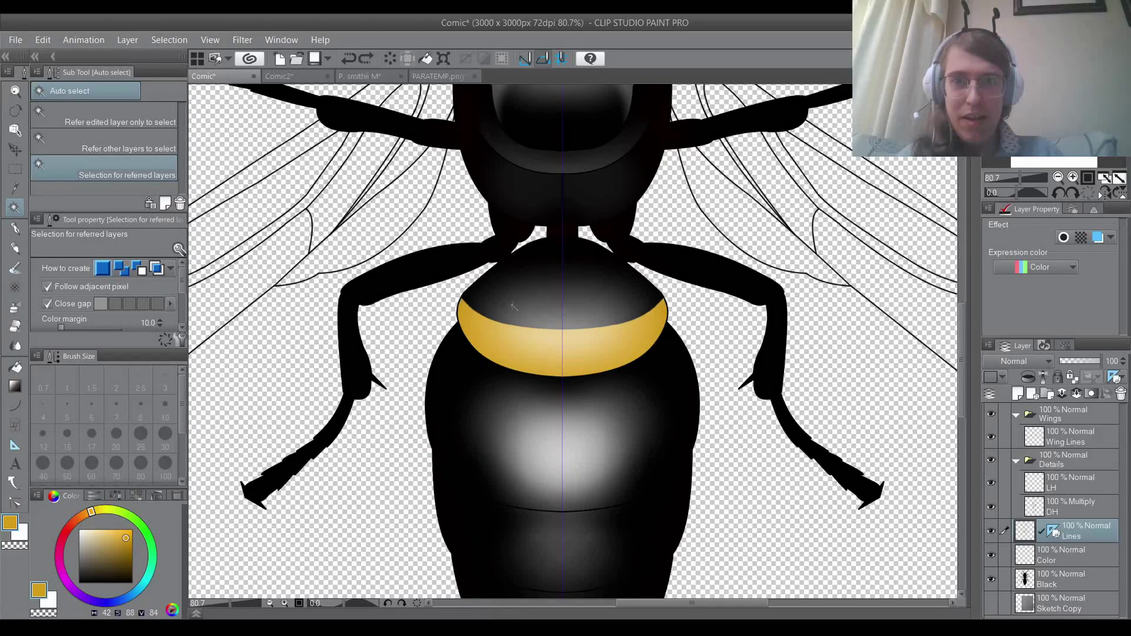
pyautogui.press('Delete')
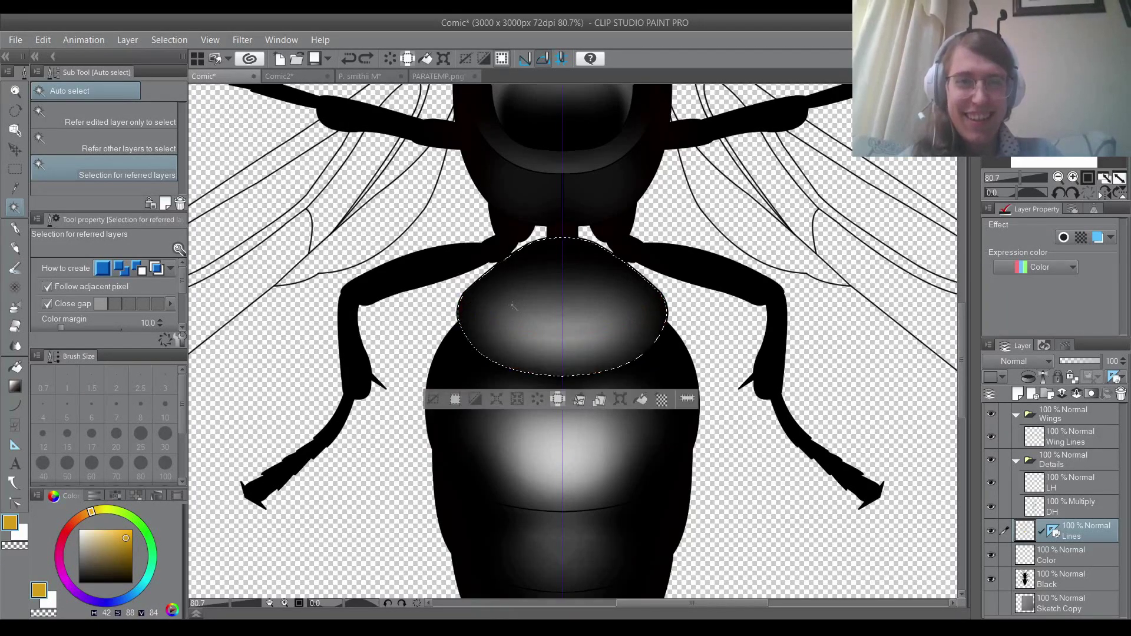
# On the Color layer, draw a mirrored golden-yellow curve across the selected segment and fill the area below it.
pyautogui.click(1060, 555)
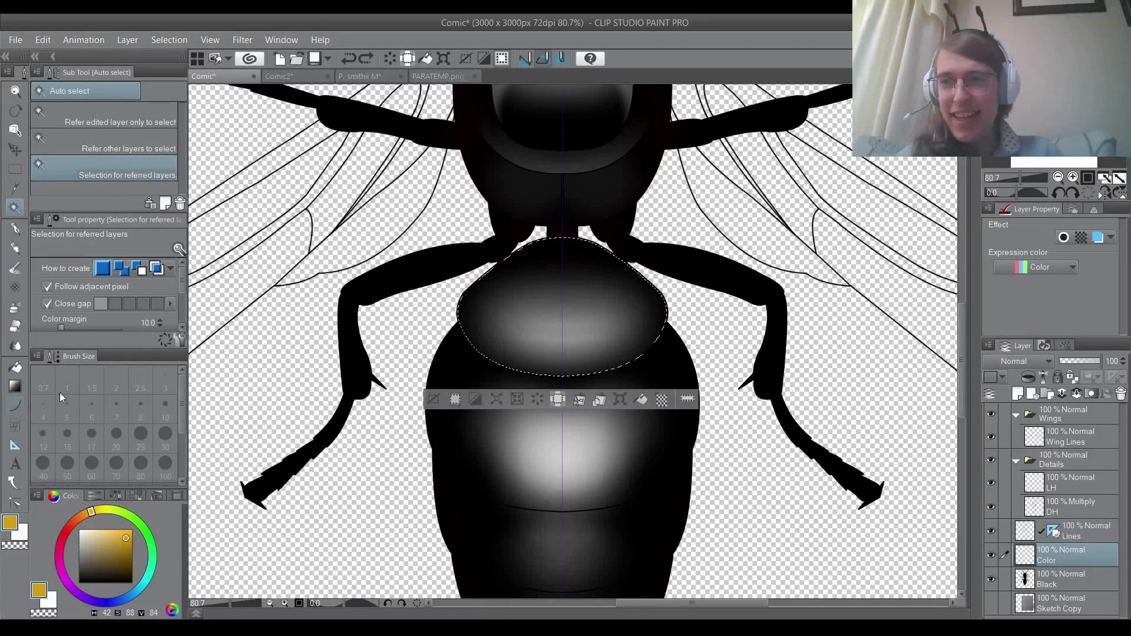
pyautogui.click(22, 402)
pyautogui.scroll(5, 448, 312)
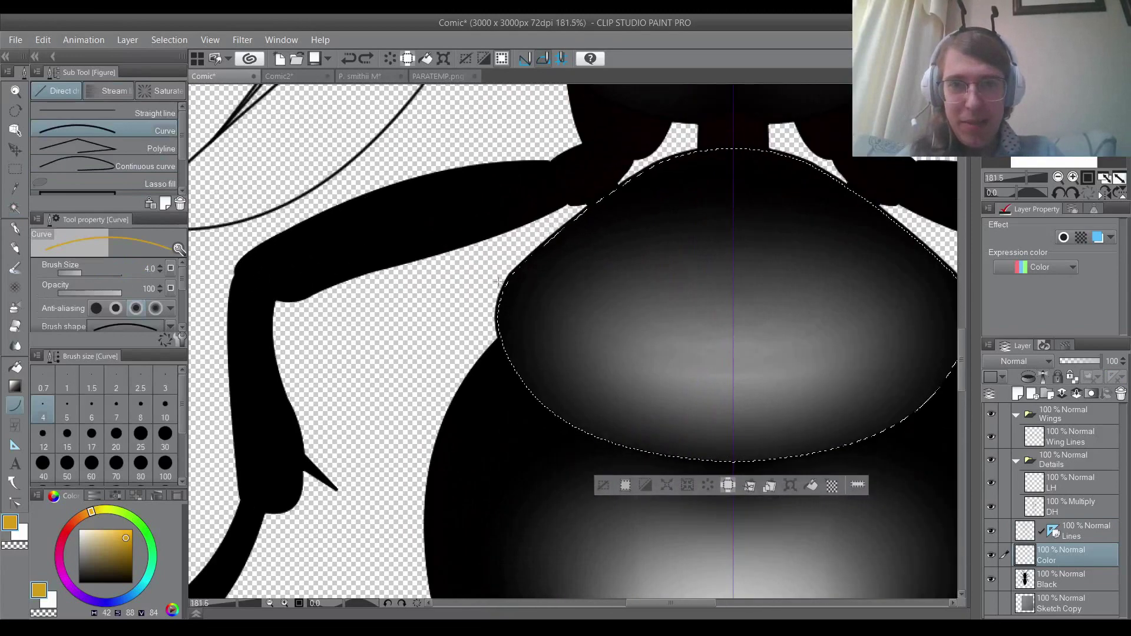
pyautogui.moveTo(506, 282); pyautogui.dragTo(956, 281)
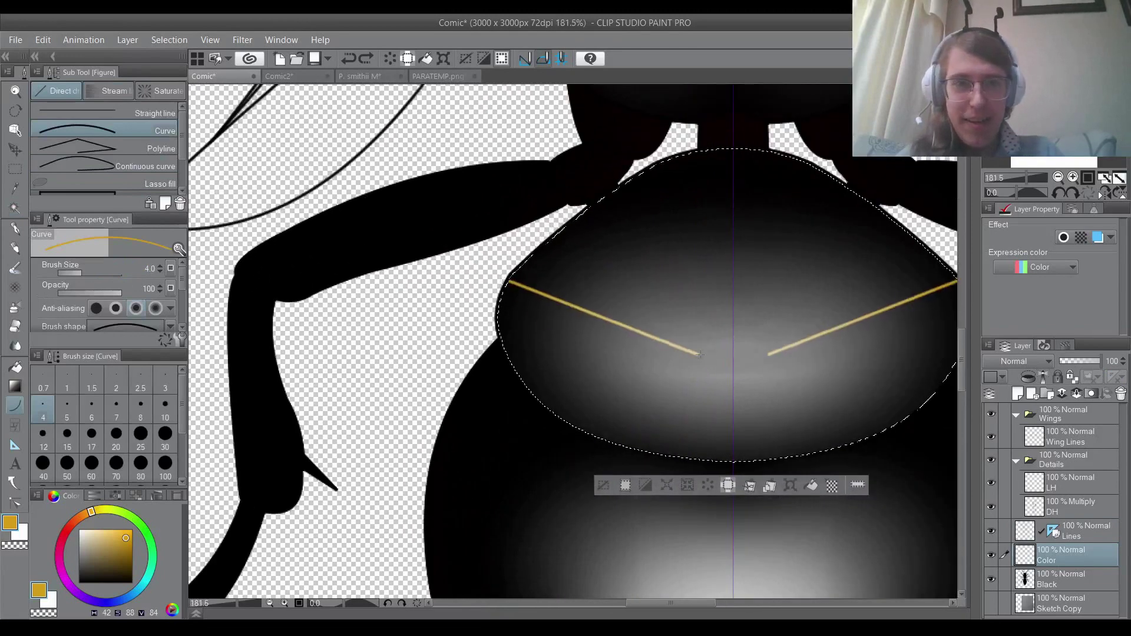
pyautogui.click(734, 377)
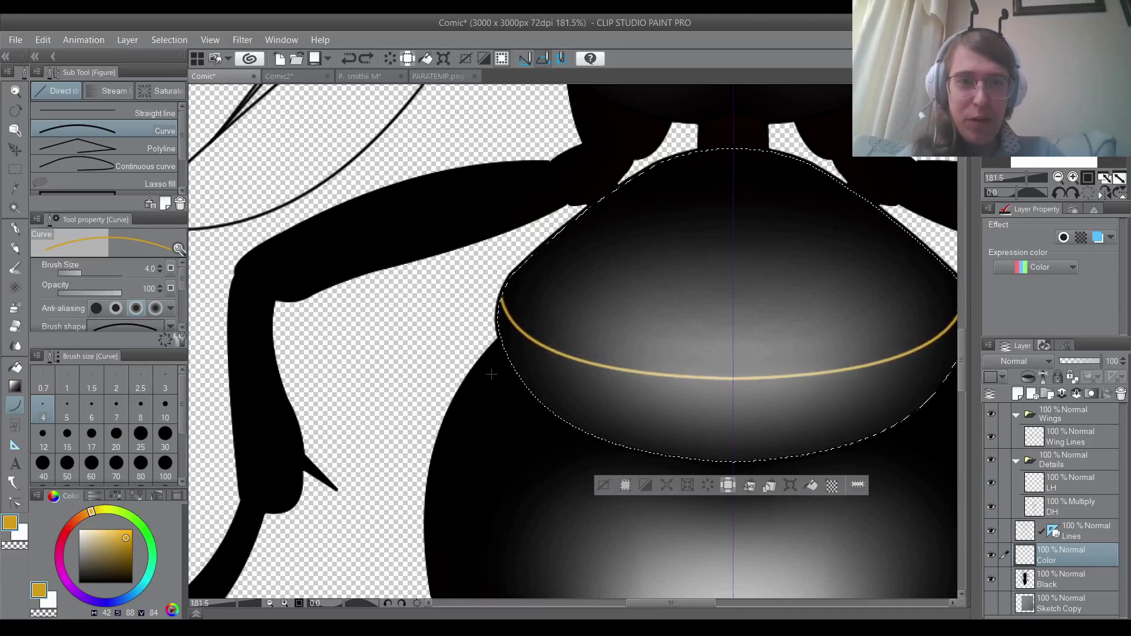
pyautogui.press('g')
pyautogui.click(541, 363)
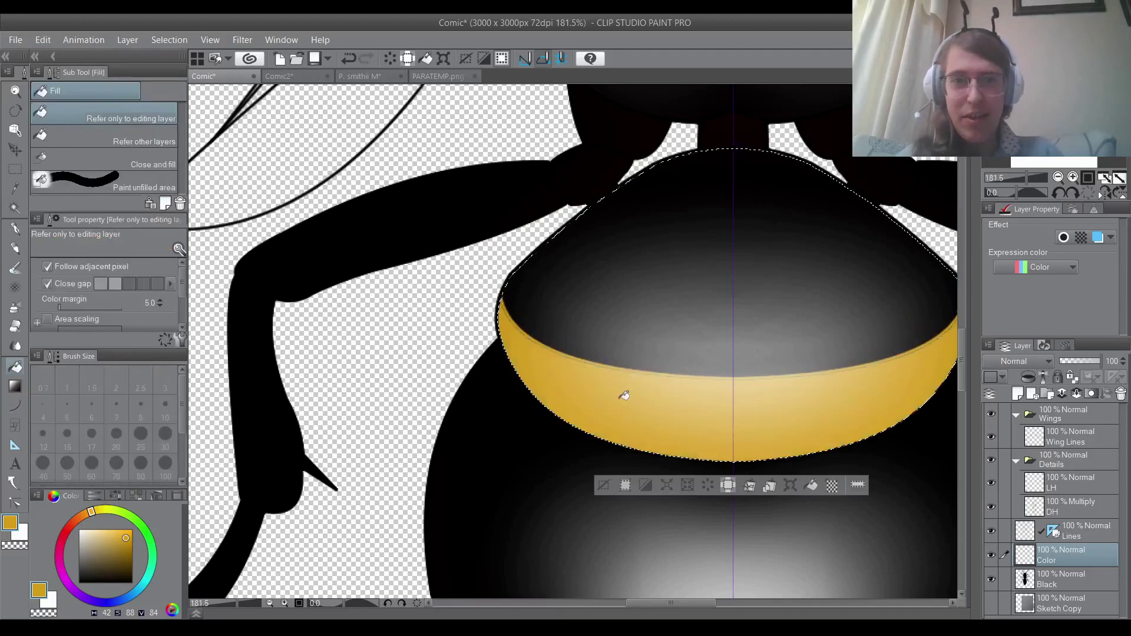
pyautogui.hscroll(3, 354, 312)
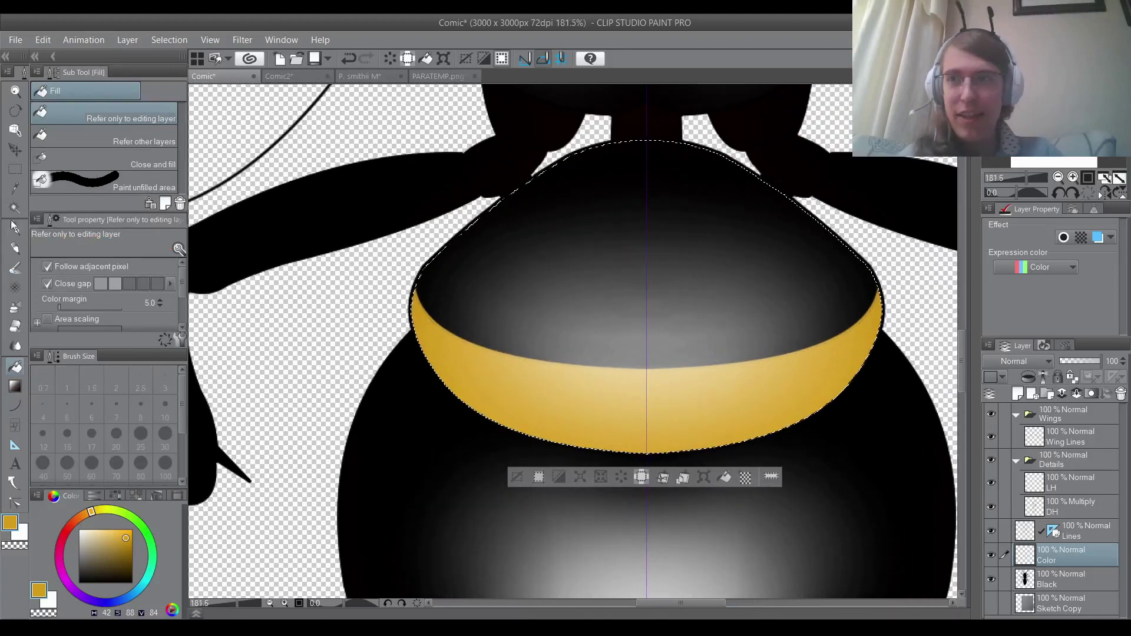
# Deselect the segment and compare the Color layer's yellow band with the reference photo.
pyautogui.click(20, 168)
pyautogui.hotkey('ctrl', 'd')
pyautogui.scroll(-2, 516, 373)
pyautogui.scroll(1, 713, 307)
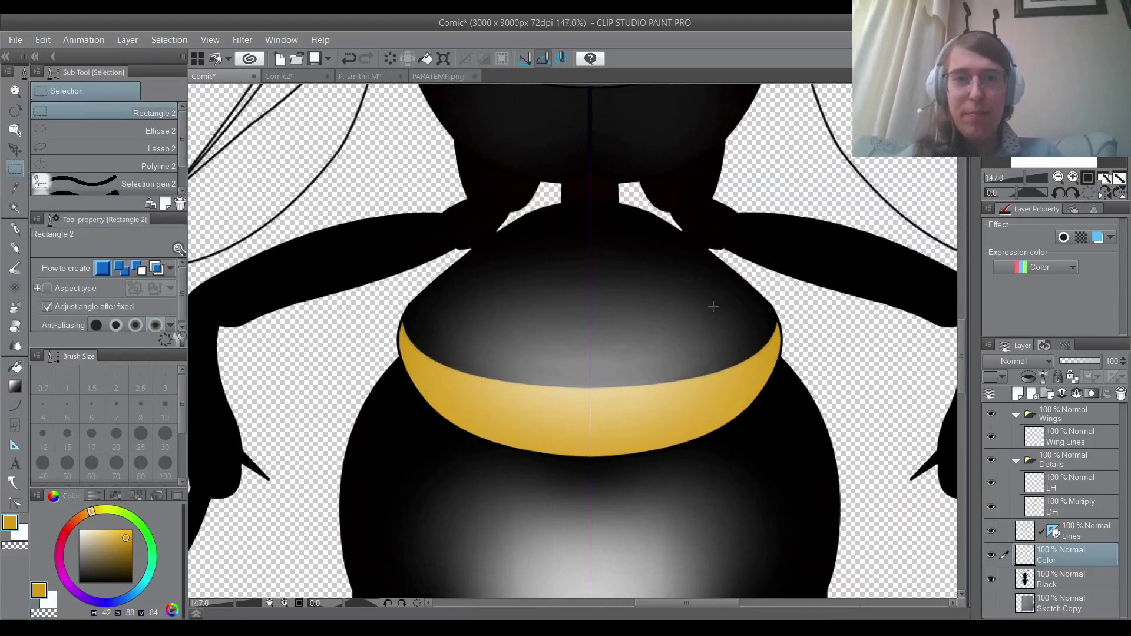
pyautogui.click(277, 77)
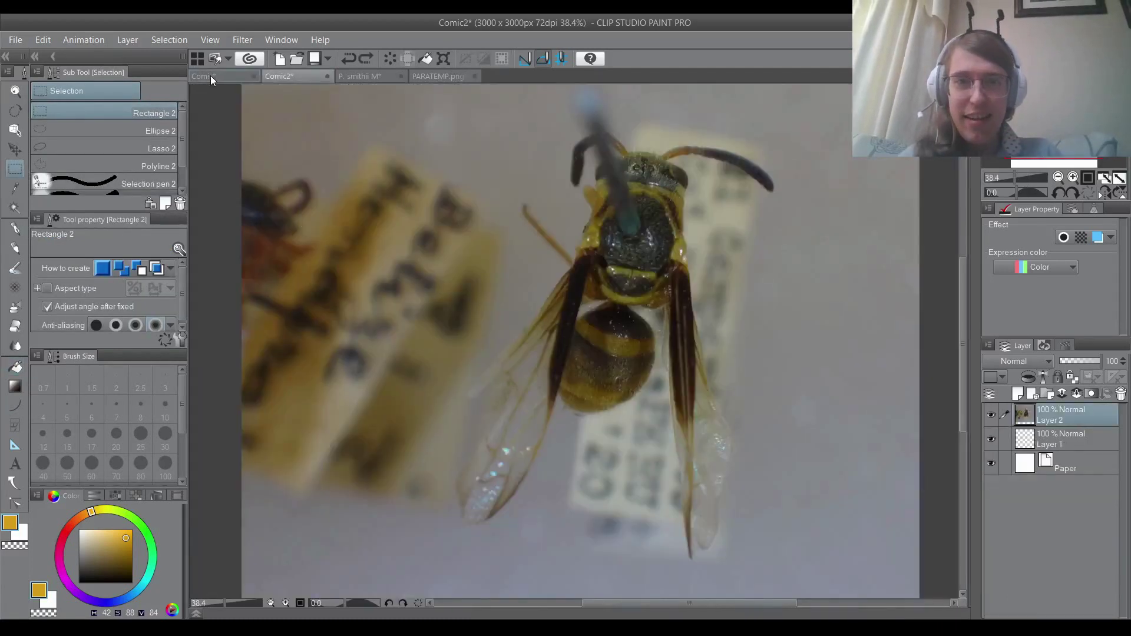
pyautogui.click(210, 75)
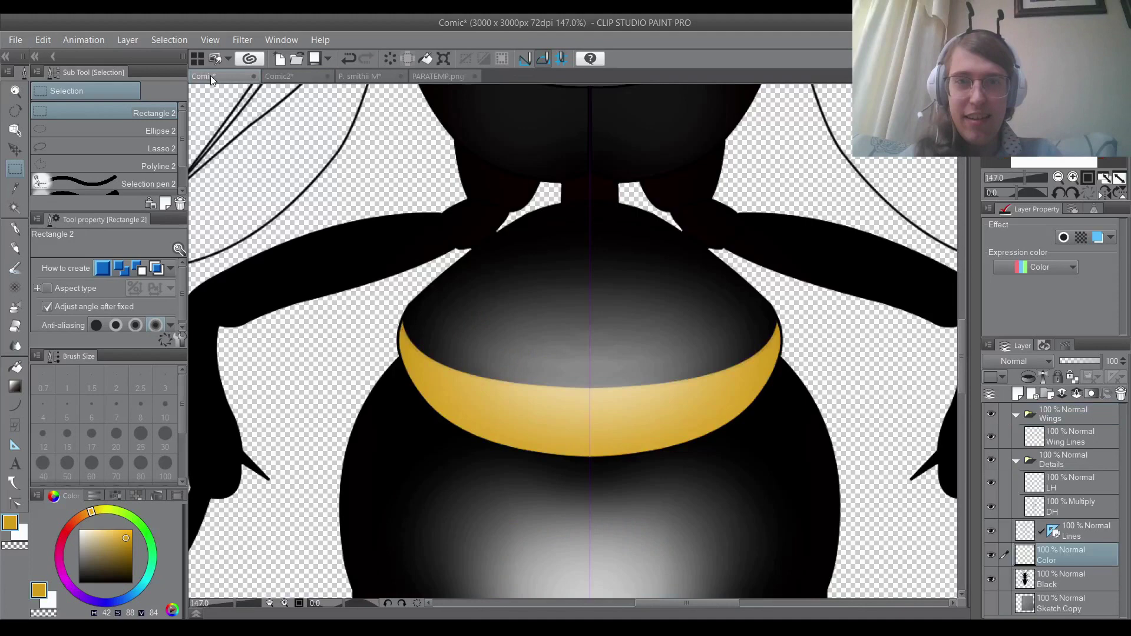
pyautogui.click(15, 327)
pyautogui.scroll(2, 369, 308)
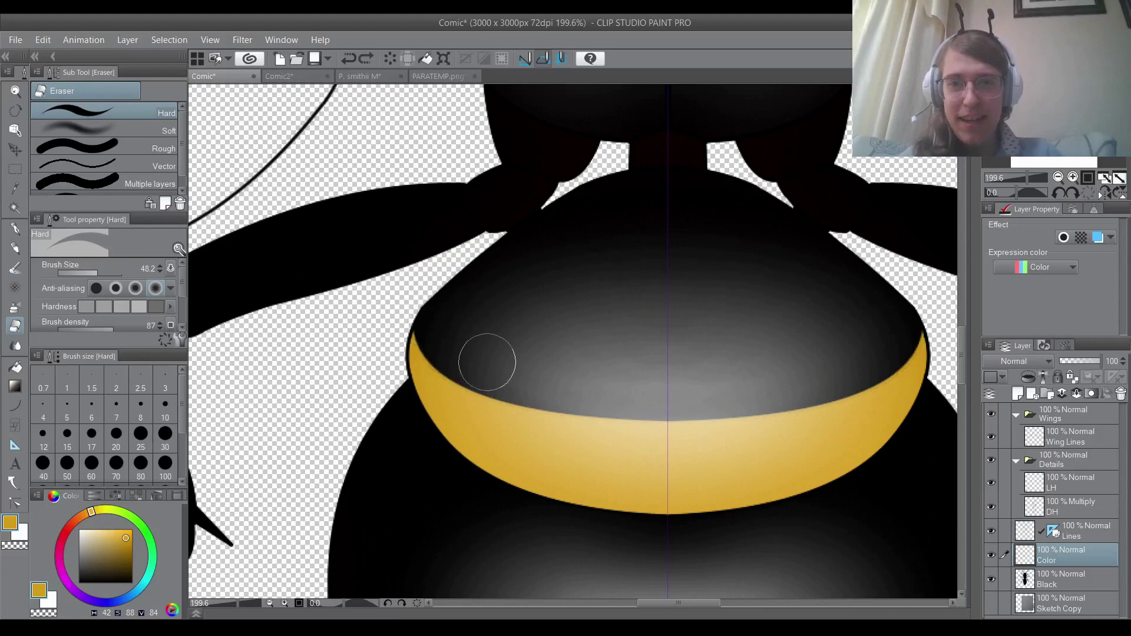
pyautogui.moveTo(449, 341)
pyautogui.mouseDown()
pyautogui.moveTo(430, 325)
pyautogui.moveTo(479, 361)
pyautogui.mouseUp()
pyautogui.hotkey('ctrl', 'z')
pyautogui.scroll(-5, 509, 275)
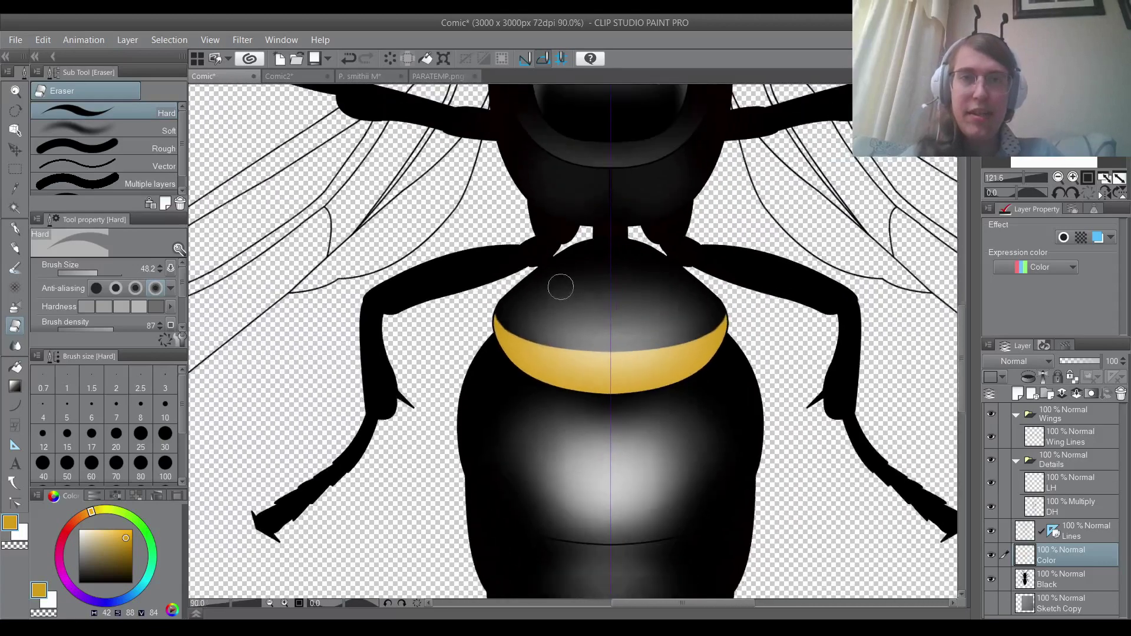
pyautogui.scroll(-2, 560, 287)
# Examine the abdomen in the reference photo with temporary eraser marks around it, undo the marks and return to the illustration.
pyautogui.click(15, 207)
pyautogui.click(1069, 530)
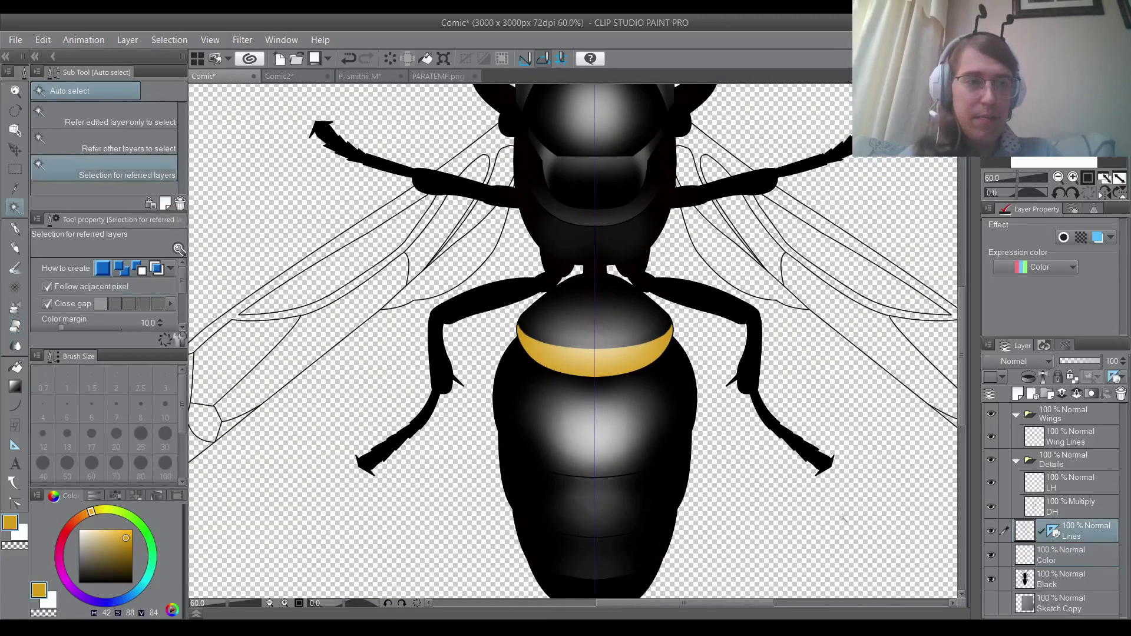
pyautogui.click(315, 75)
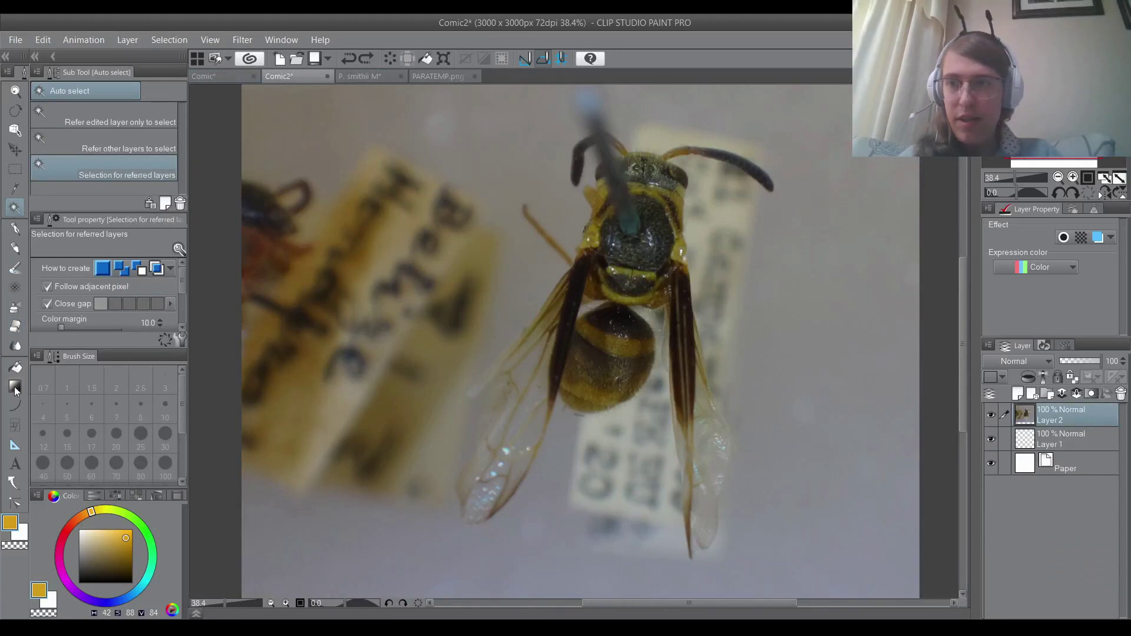
pyautogui.click(15, 325)
pyautogui.moveTo(610, 331)
pyautogui.mouseDown()
pyautogui.moveTo(525, 328)
pyautogui.moveTo(530, 392)
pyautogui.moveTo(576, 423)
pyautogui.moveTo(674, 406)
pyautogui.moveTo(627, 349)
pyautogui.moveTo(604, 343)
pyautogui.mouseUp()
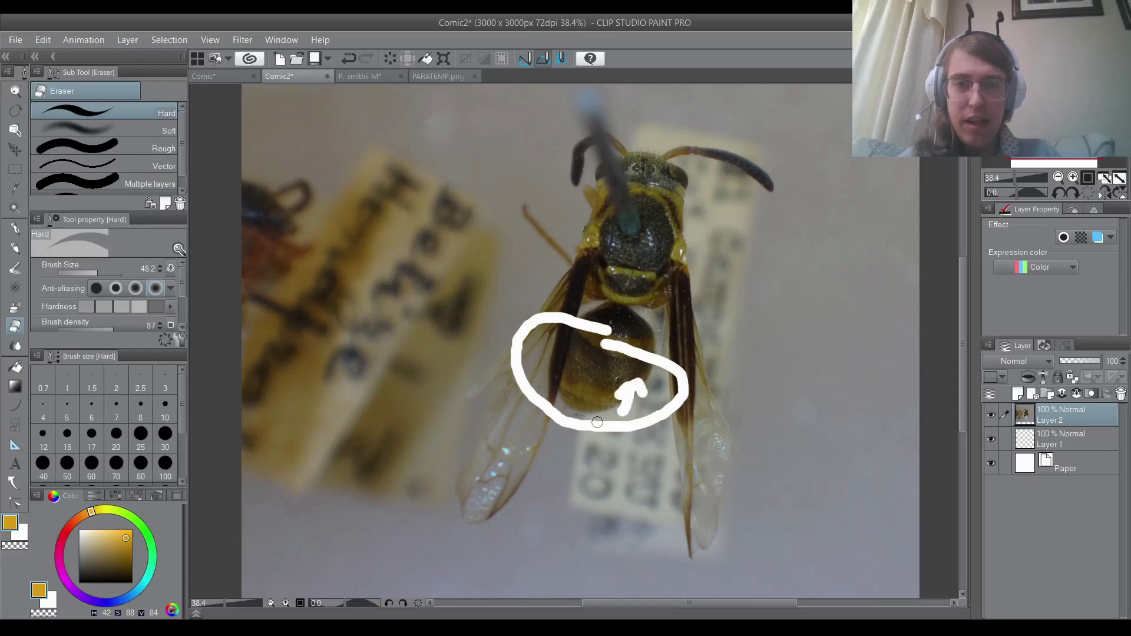
pyautogui.hotkey('ctrl', 'z')
pyautogui.hotkey('ctrl', 'z')
pyautogui.moveTo(538, 372); pyautogui.dragTo(623, 385)
pyautogui.hotkey('ctrl', 'z')
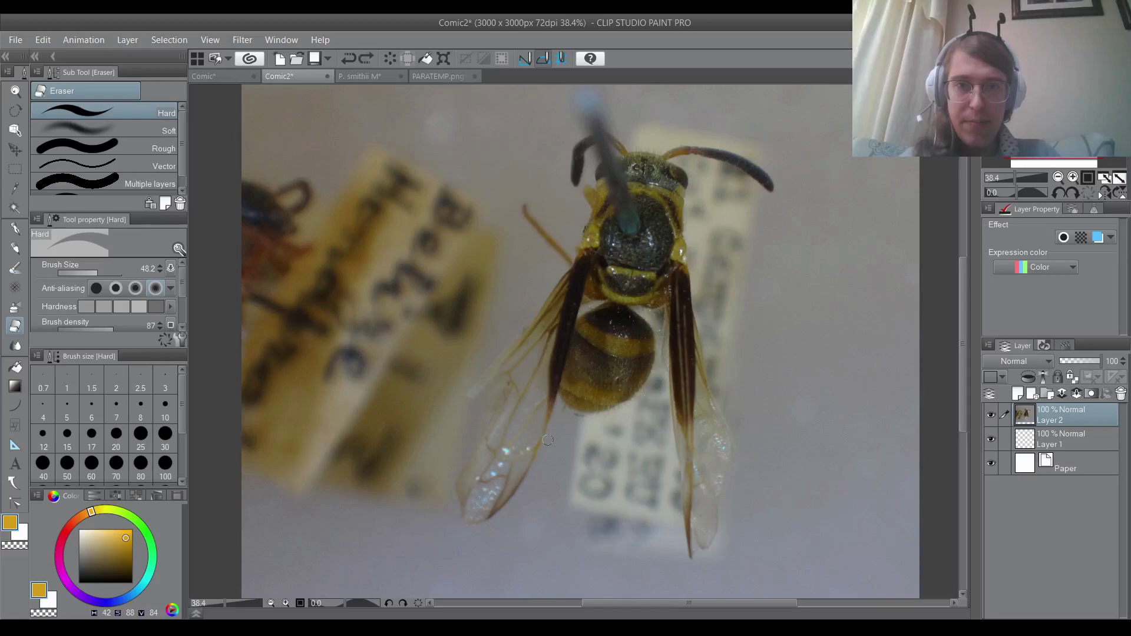
pyautogui.click(221, 77)
# Auto-select the second abdominal segment with the Lines layer active, and make the Color layer the editing layer.
pyautogui.click(15, 208)
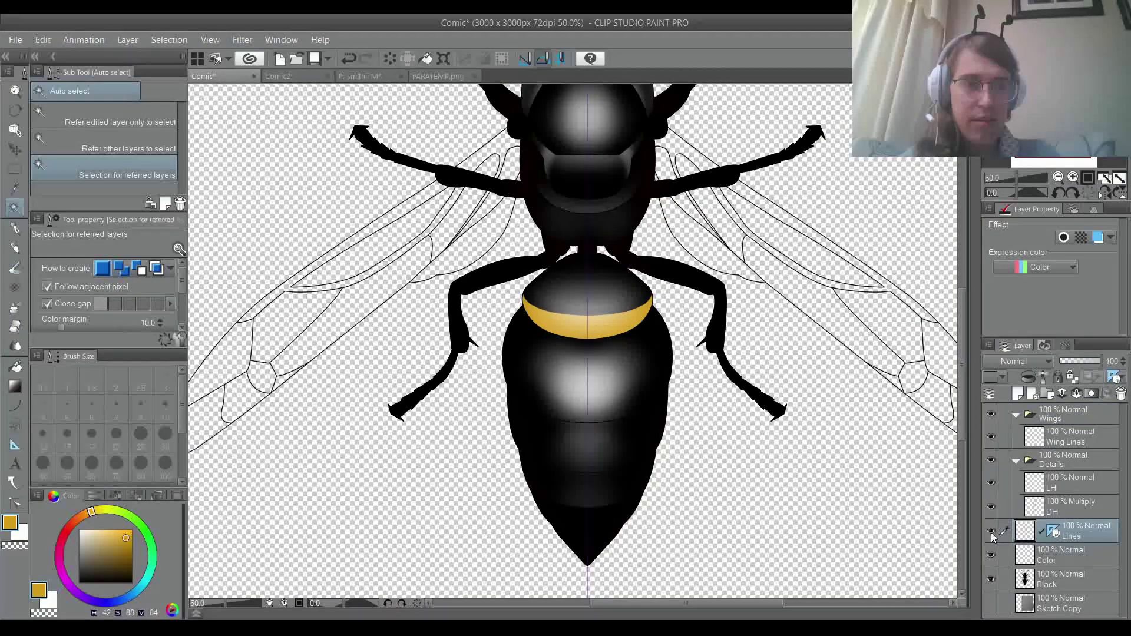
pyautogui.click(1028, 556)
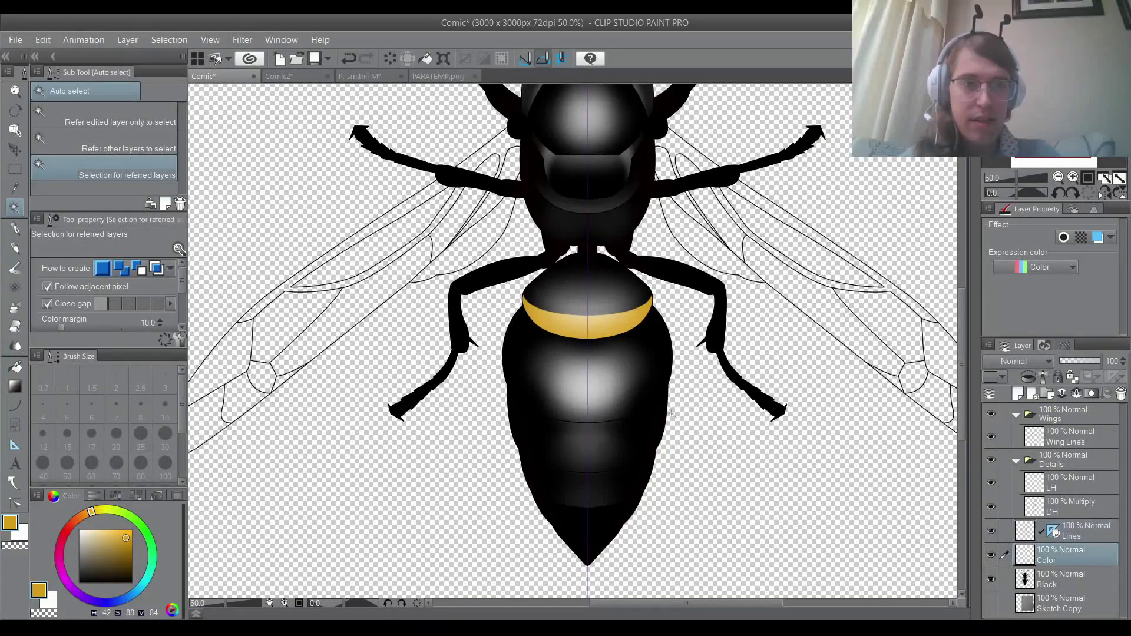
pyautogui.click(1019, 536)
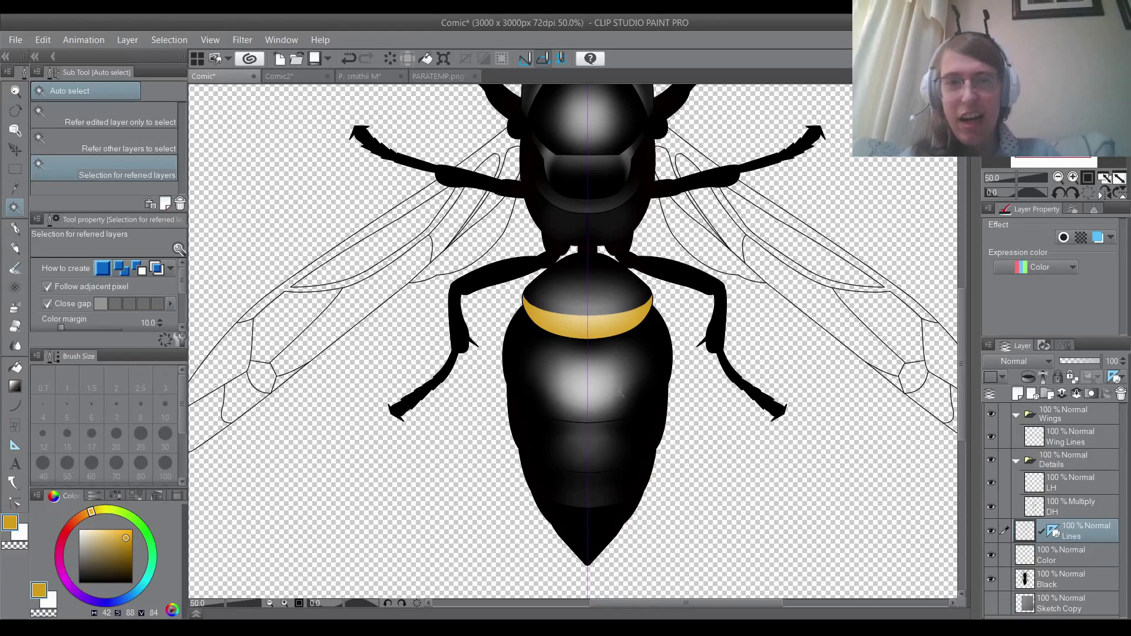
pyautogui.scroll(-3, 617, 392)
pyautogui.scroll(3, 613, 400)
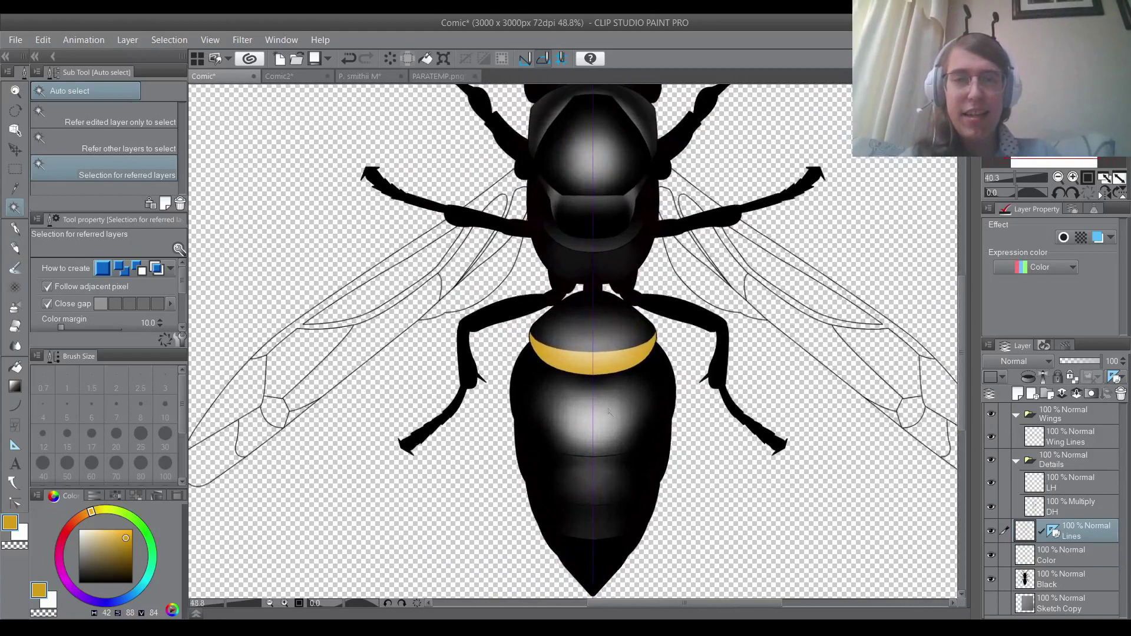
pyautogui.click(598, 411)
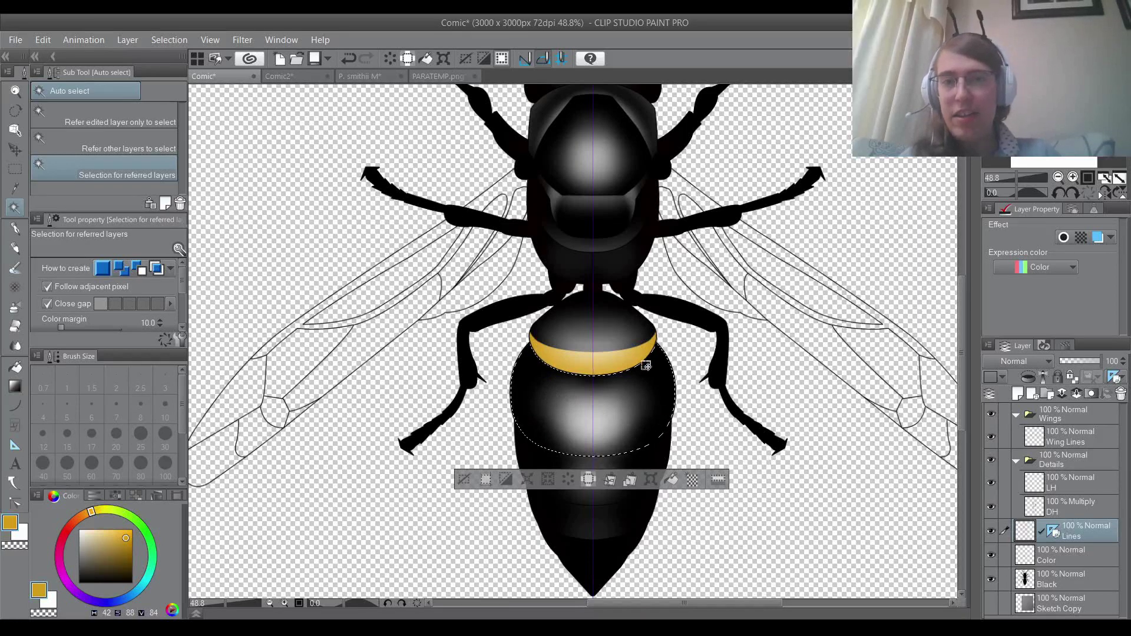
pyautogui.click(1045, 559)
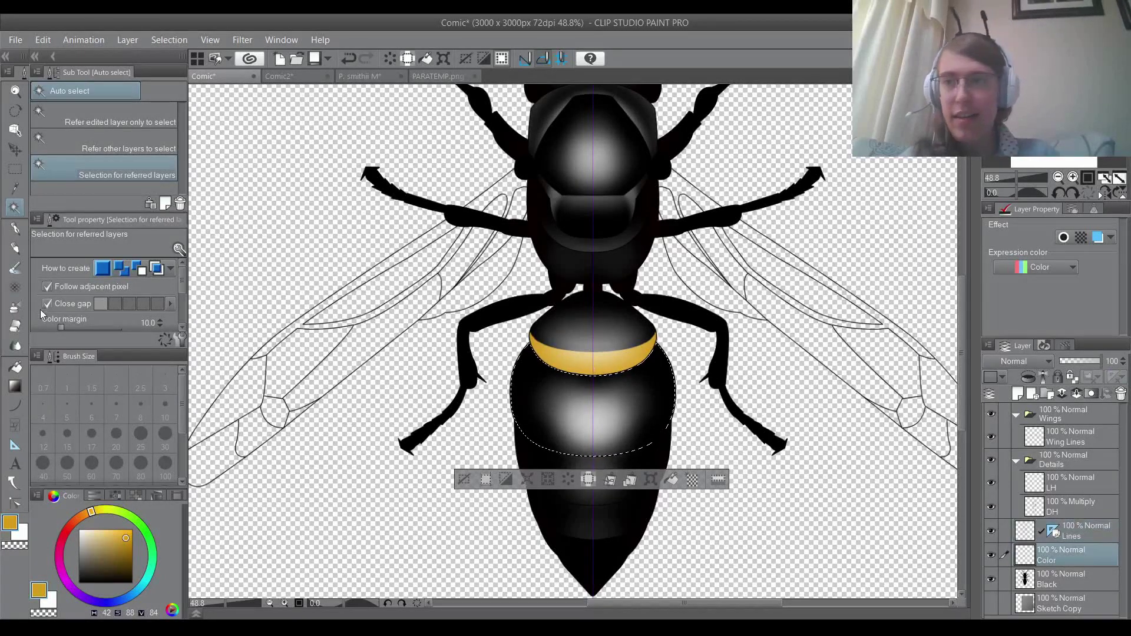
# Draw mirrored golden-yellow curves across the second segment, a short dip at each side and a longer arc to the midline, and check the reference photo.
pyautogui.press('u')
pyautogui.scroll(4, 472, 421)
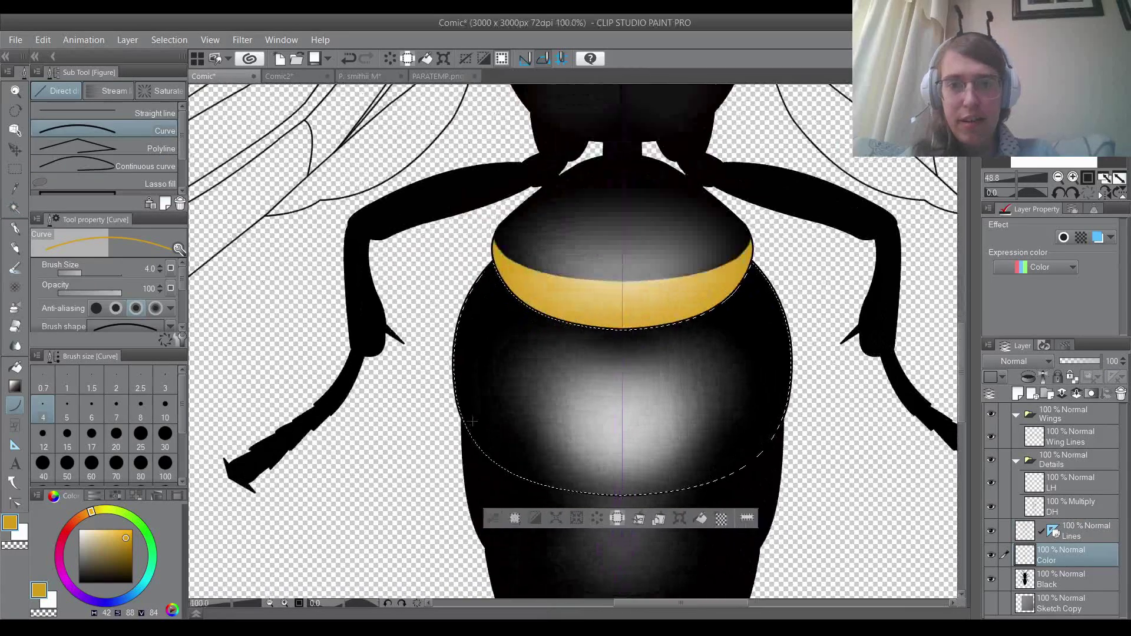
pyautogui.scroll(2, 473, 421)
pyautogui.moveTo(461, 417)
pyautogui.mouseDown()
pyautogui.moveTo(589, 451)
pyautogui.moveTo(529, 425)
pyautogui.mouseUp()
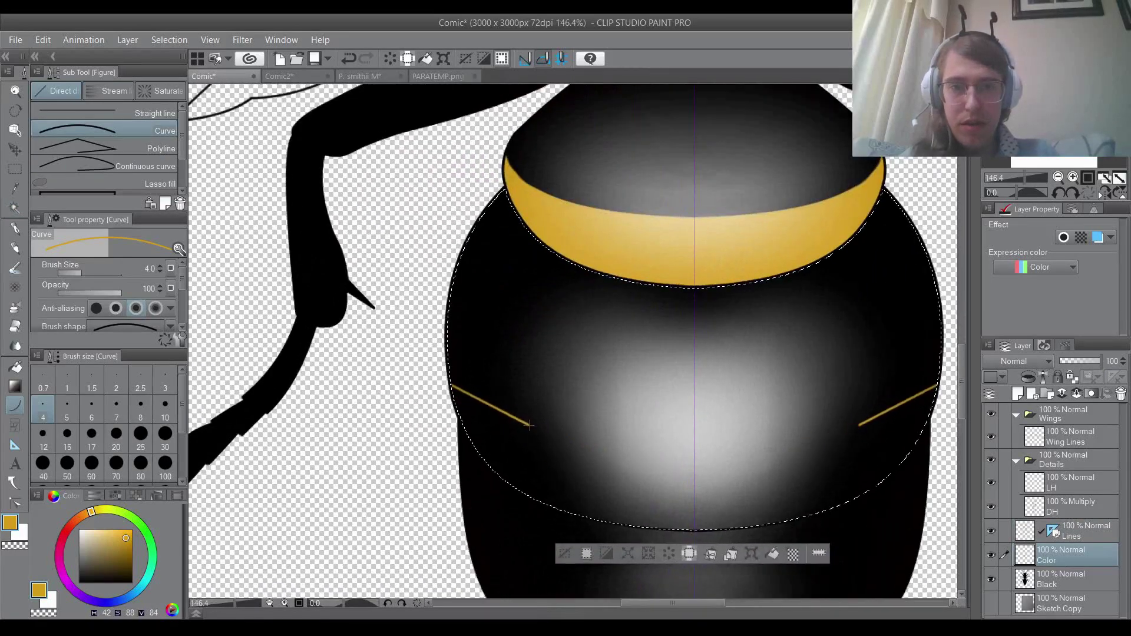
pyautogui.moveTo(529, 427); pyautogui.dragTo(694, 472)
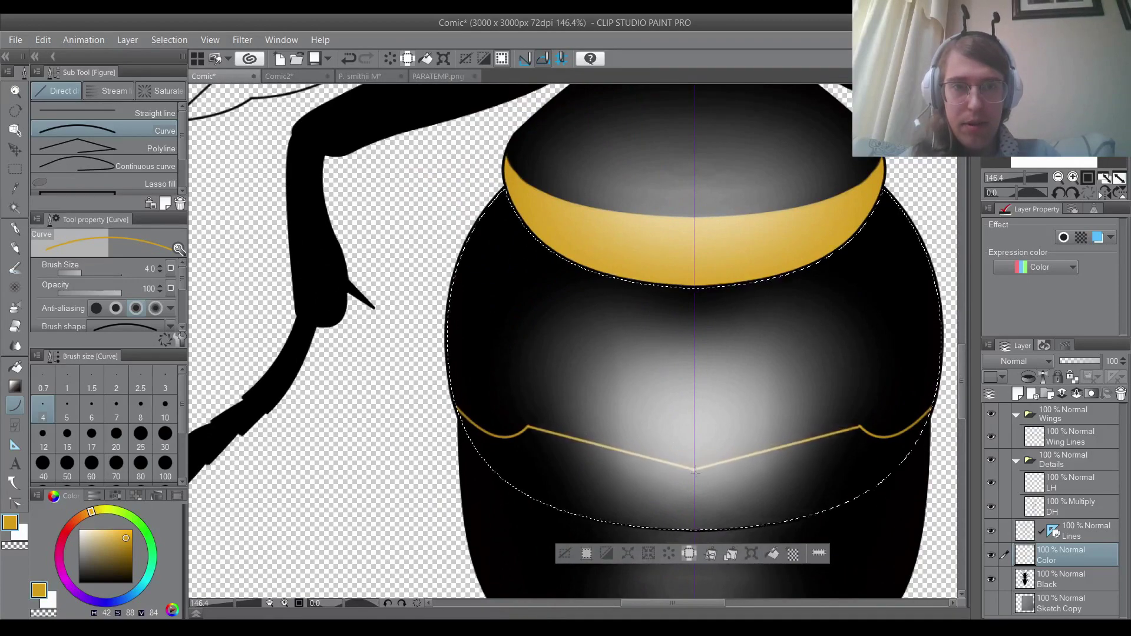
pyautogui.click(613, 466)
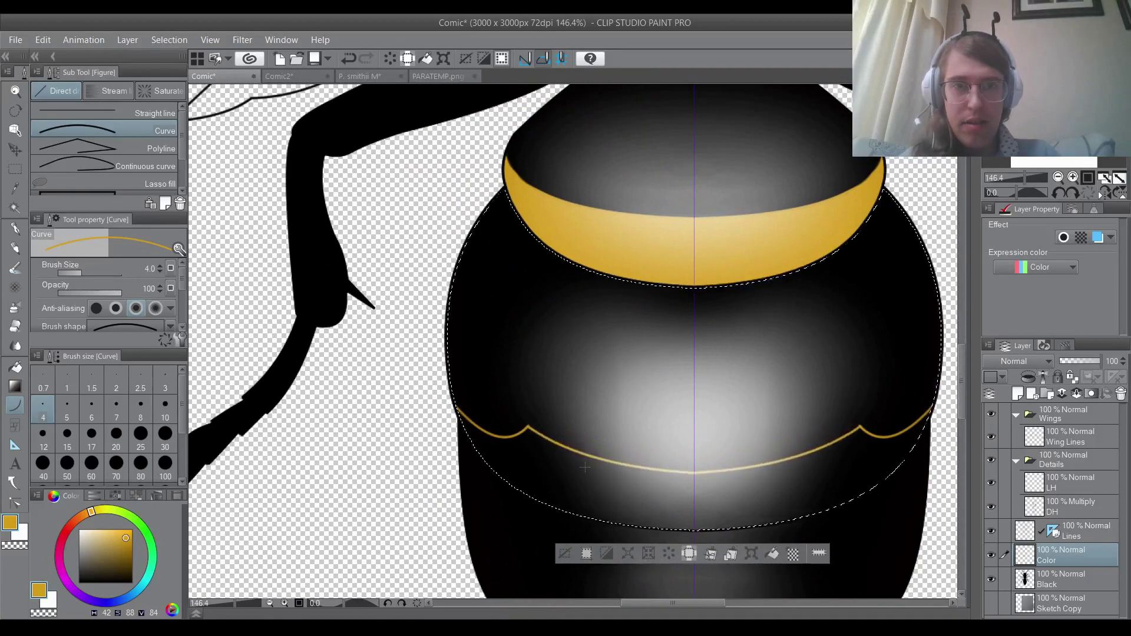
pyautogui.click(278, 76)
pyautogui.click(221, 77)
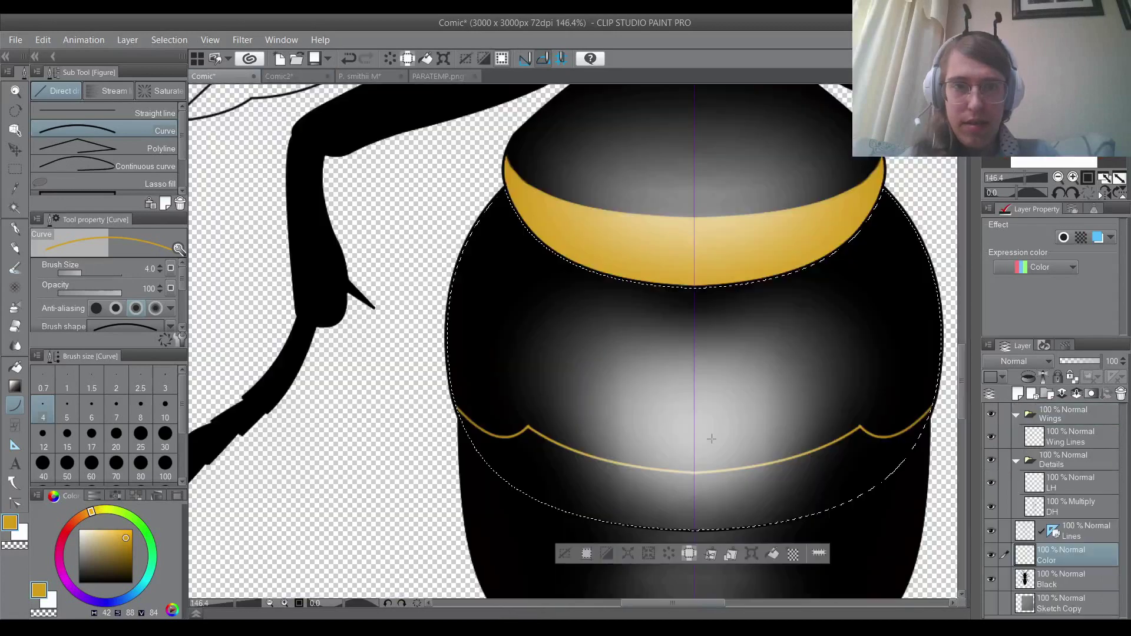
# Undo the long central arc and redraw it meeting the midline slightly higher.
pyautogui.hotkey('ctrl', 'z')
pyautogui.moveTo(695, 467); pyautogui.dragTo(529, 429)
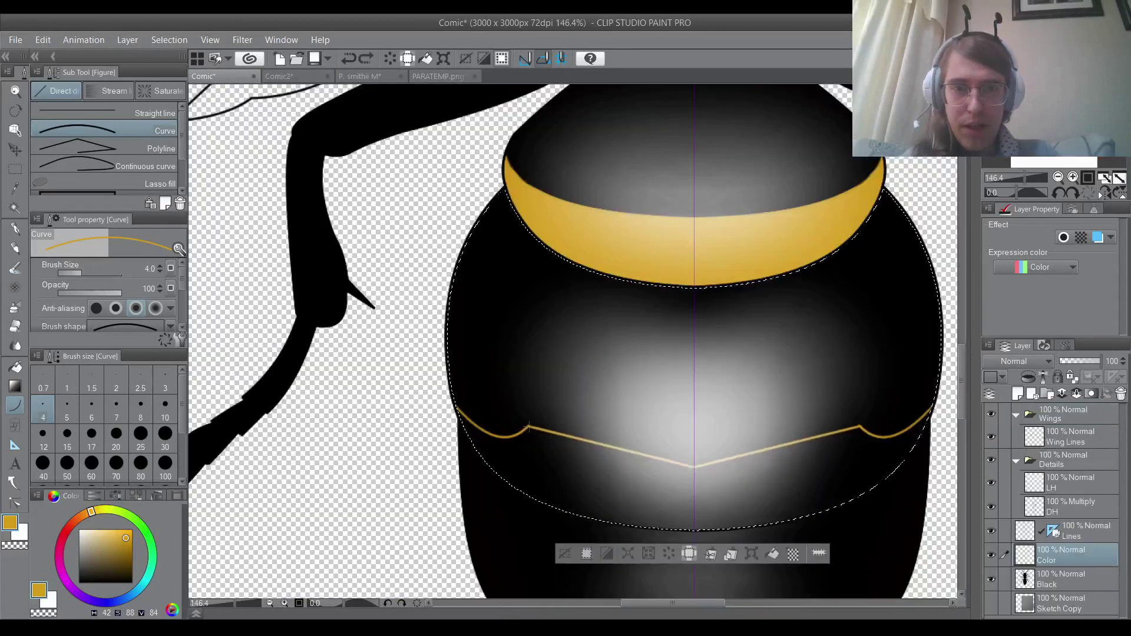
pyautogui.click(594, 463)
# Erase the sharp peak where the side and central curves meet and bridge the gap with a small rounded curve.
pyautogui.scroll(3, 529, 428)
pyautogui.press('e')
pyautogui.scroll(2, 529, 428)
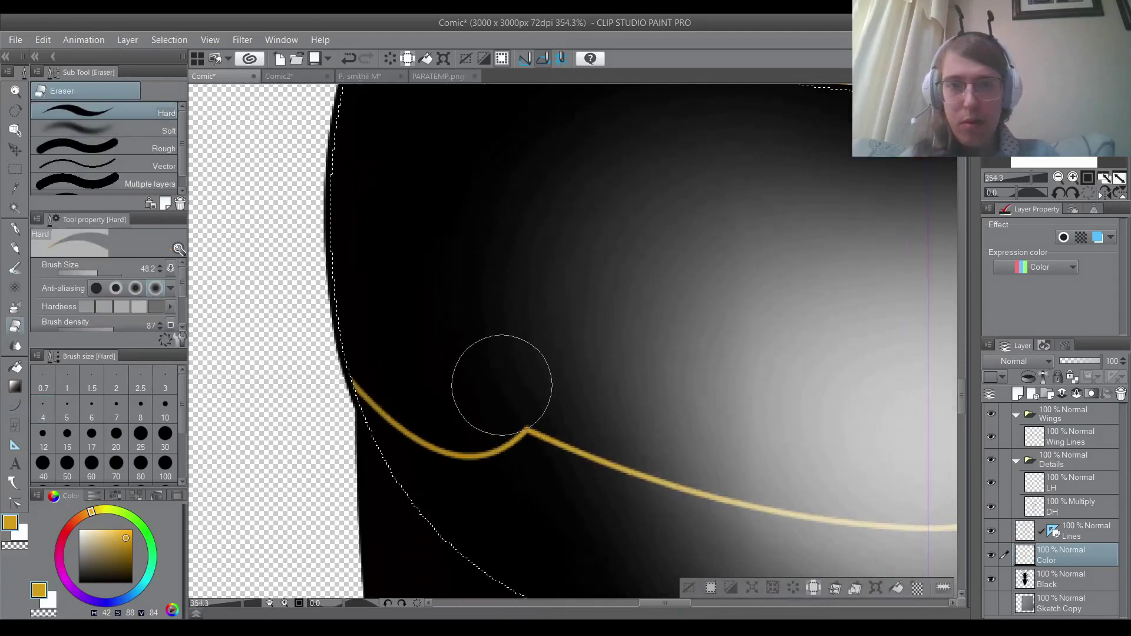
pyautogui.click(528, 383)
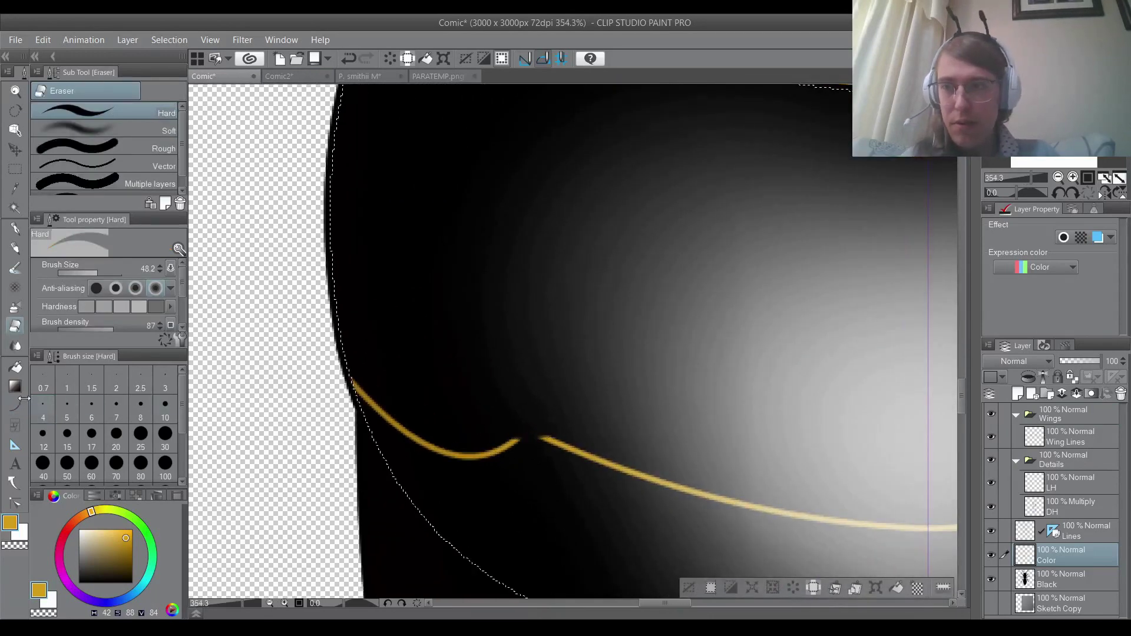
pyautogui.click(16, 405)
pyautogui.scroll(2, 515, 439)
pyautogui.moveTo(514, 439); pyautogui.dragTo(477, 445)
pyautogui.click(489, 434)
pyautogui.scroll(-2, 456, 296)
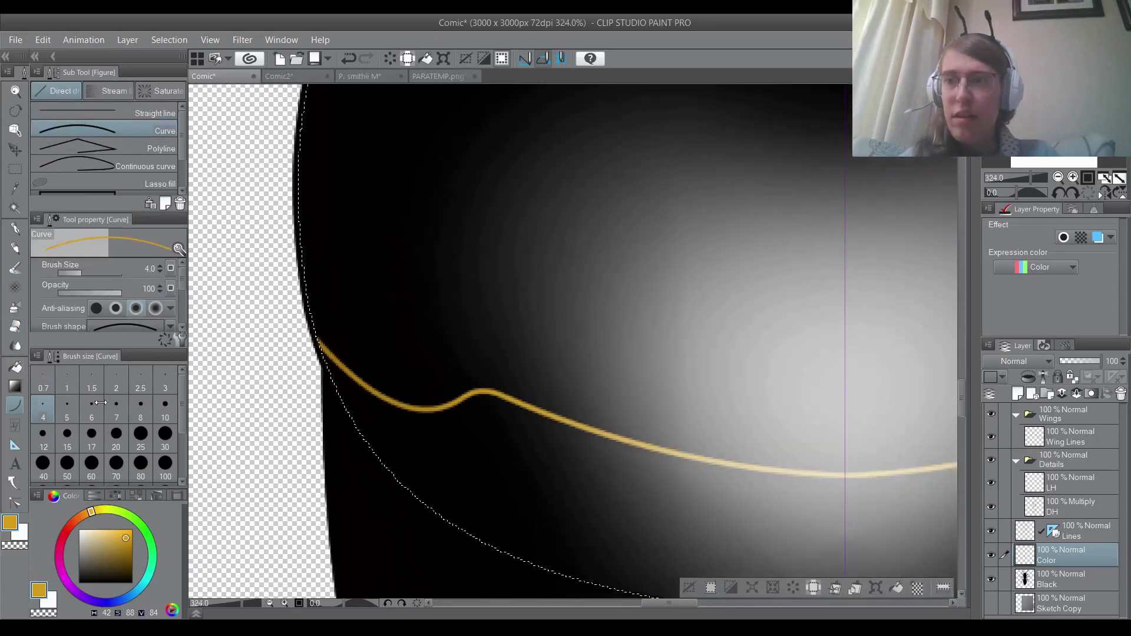
# Fill the area below the curves in the second segment with golden yellow and deselect.
pyautogui.press('g')
pyautogui.click(537, 475)
pyautogui.scroll(-4, 394, 342)
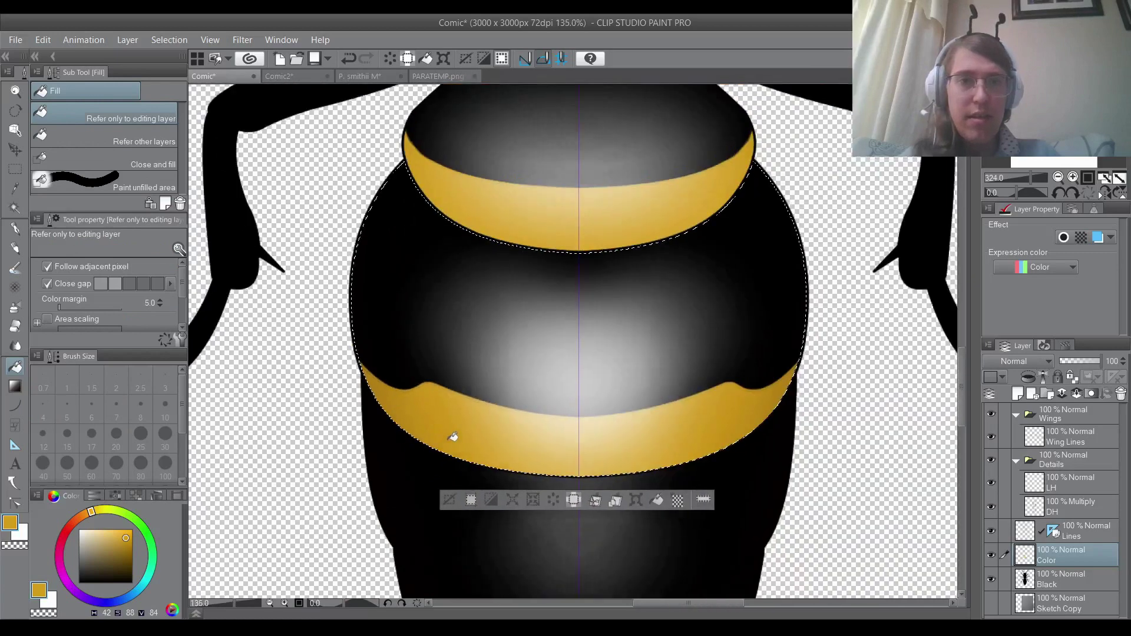
pyautogui.scroll(-1, 450, 442)
pyautogui.click(16, 168)
pyautogui.hotkey('ctrl', 'd')
pyautogui.scroll(-4, 601, 369)
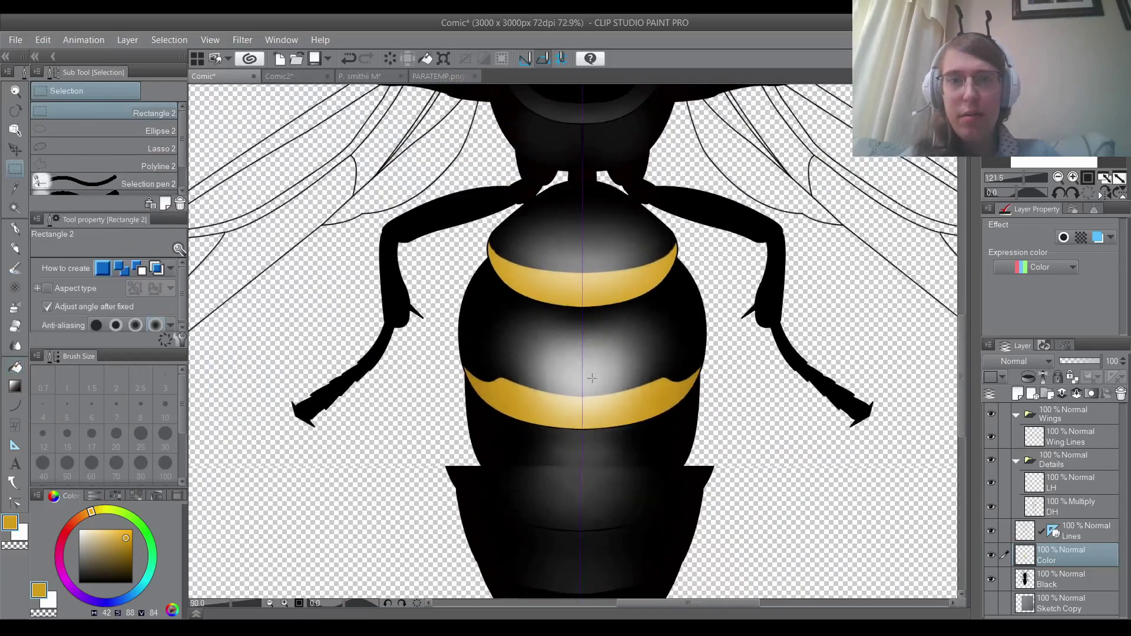
# Check the reference photo, then auto-select all abdominal segments below the second one with the Lines layer active.
pyautogui.click(291, 79)
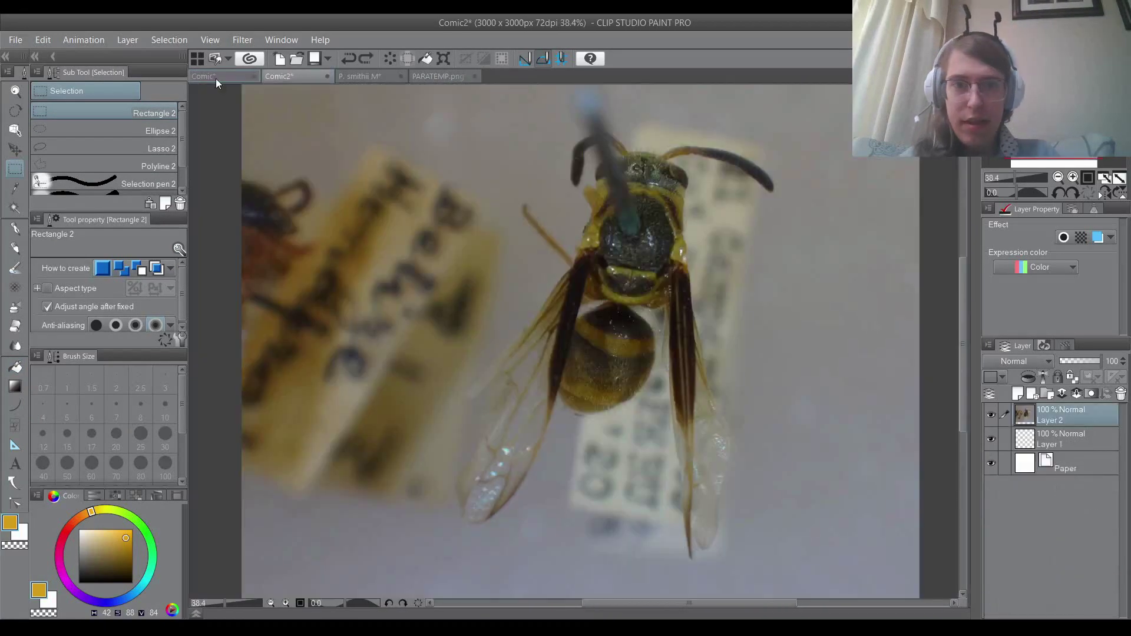
pyautogui.click(215, 77)
pyautogui.click(22, 206)
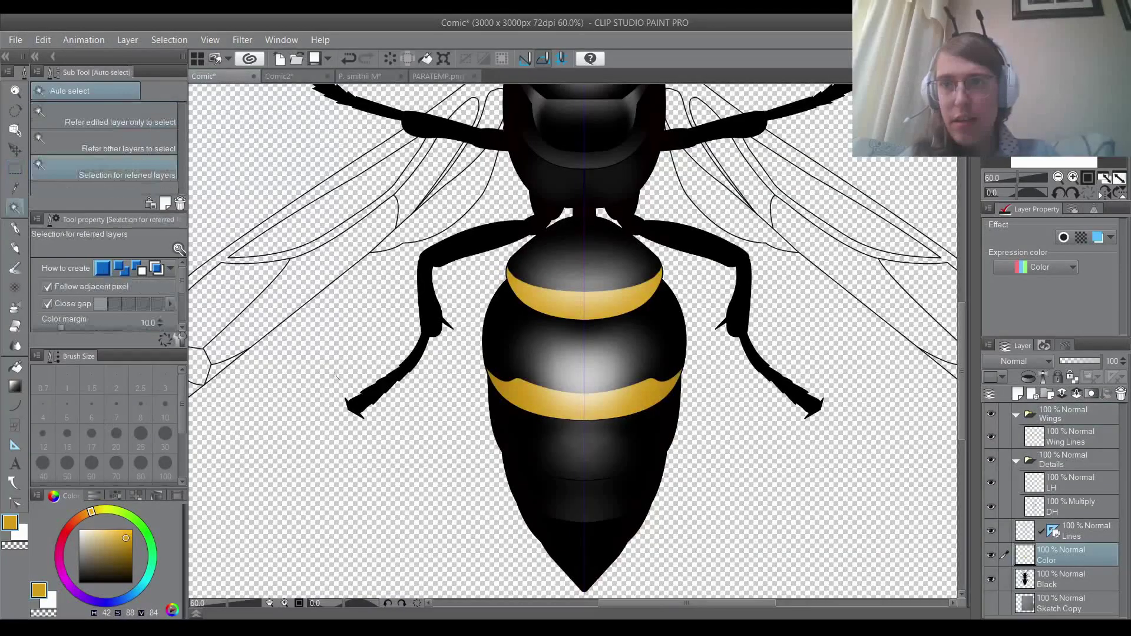
pyautogui.click(1078, 530)
pyautogui.click(565, 464)
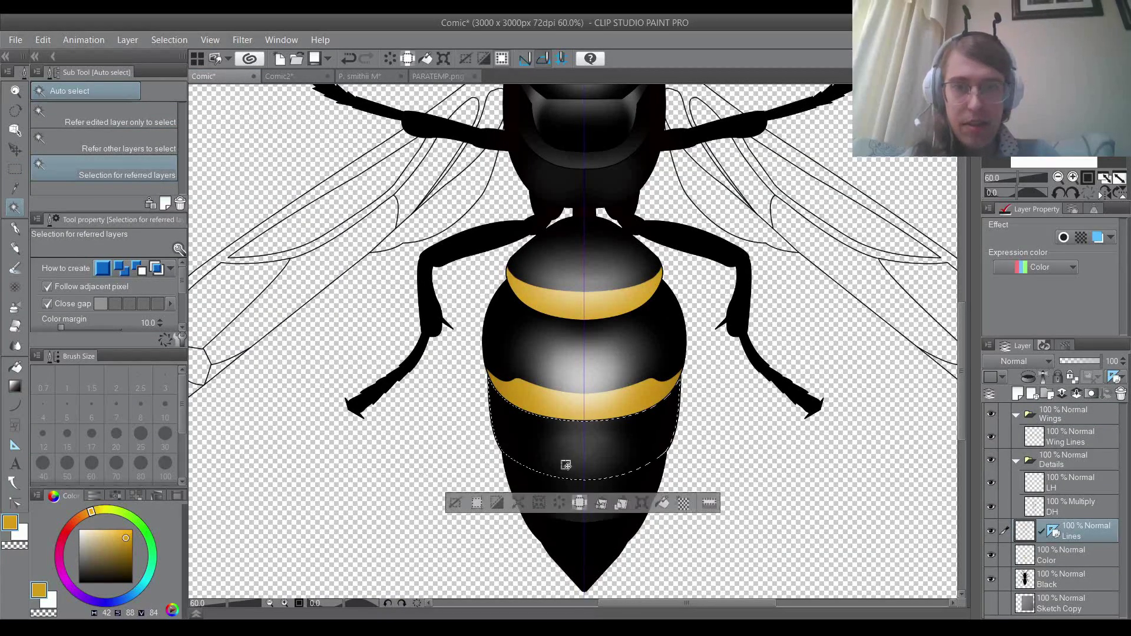
pyautogui.keyDown('shift'); pyautogui.click(634, 506); pyautogui.keyUp('shift')
pyautogui.keyDown('shift'); pyautogui.click(628, 528); pyautogui.keyUp('shift')
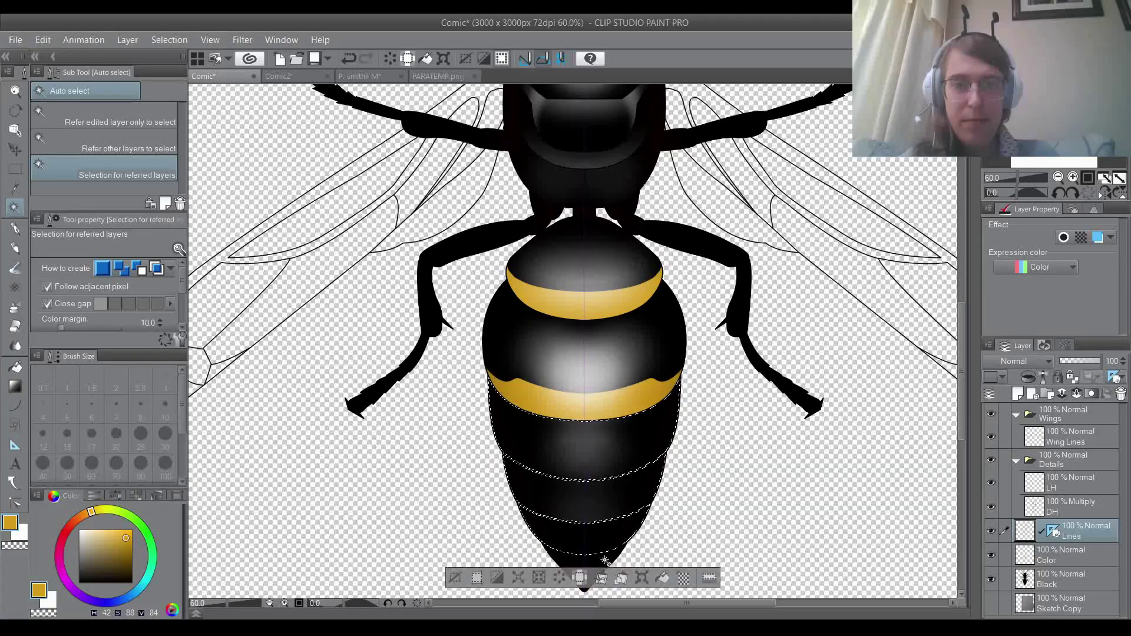
pyautogui.keyDown('shift'); pyautogui.click(606, 558); pyautogui.keyUp('shift')
# Fill the selected lower abdominal segments with golden yellow on the Color layer, deselect and review the whole abdomen.
pyautogui.click(1001, 558)
pyautogui.press('g')
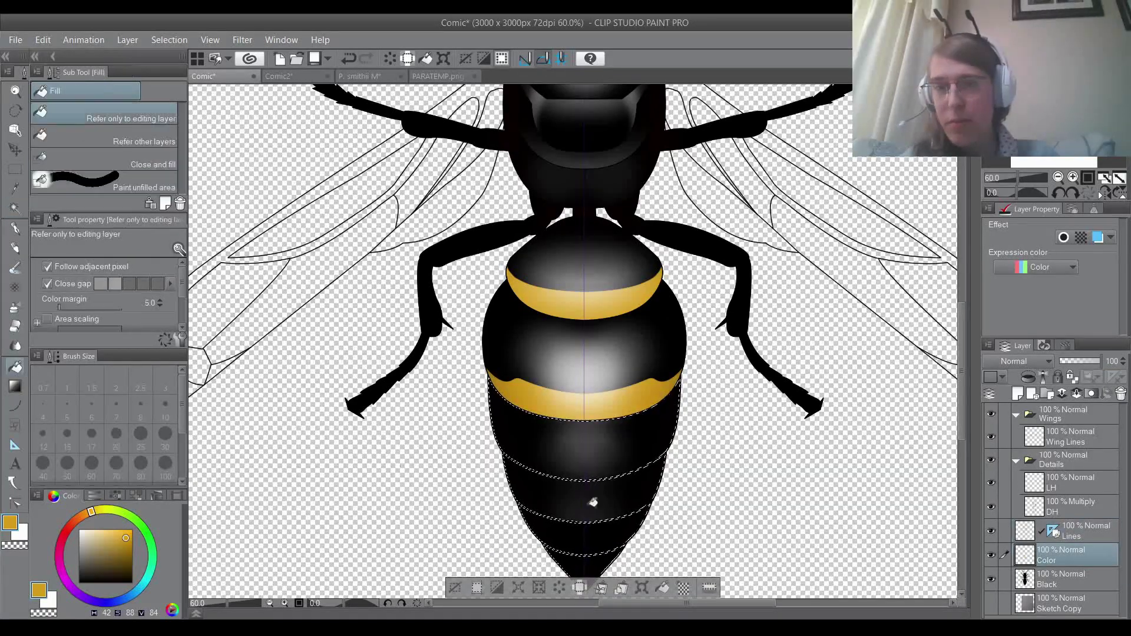
pyautogui.click(624, 440)
pyautogui.click(612, 501)
pyautogui.click(607, 533)
pyautogui.click(592, 563)
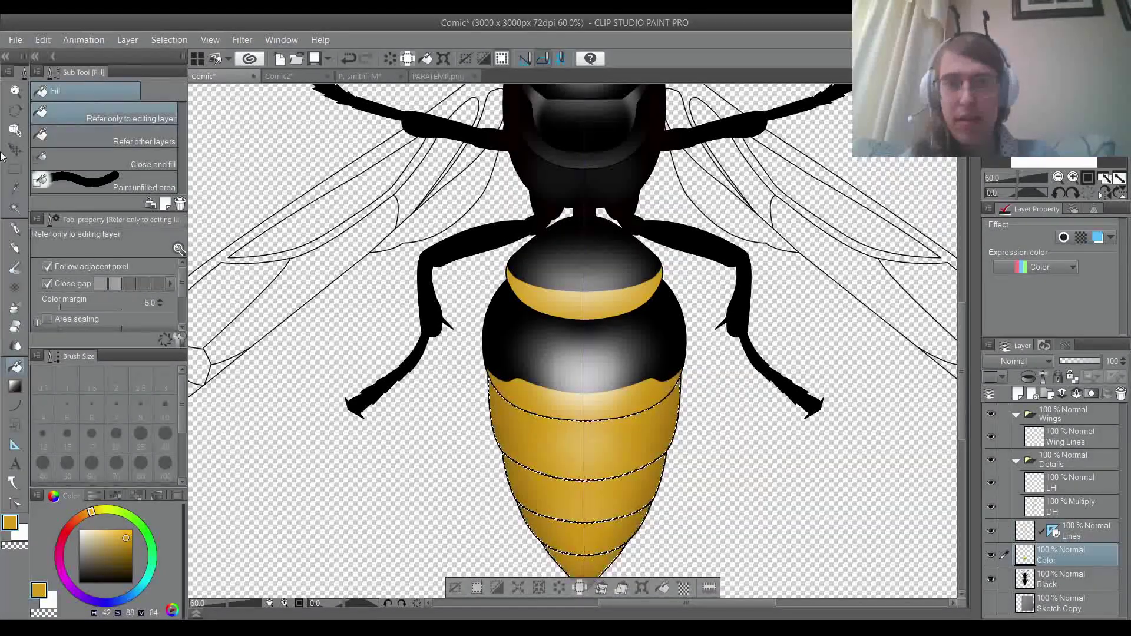
pyautogui.press('m')
pyautogui.hotkey('ctrl', 'd')
pyautogui.scroll(-1, 554, 264)
pyautogui.scroll(-5, 554, 264)
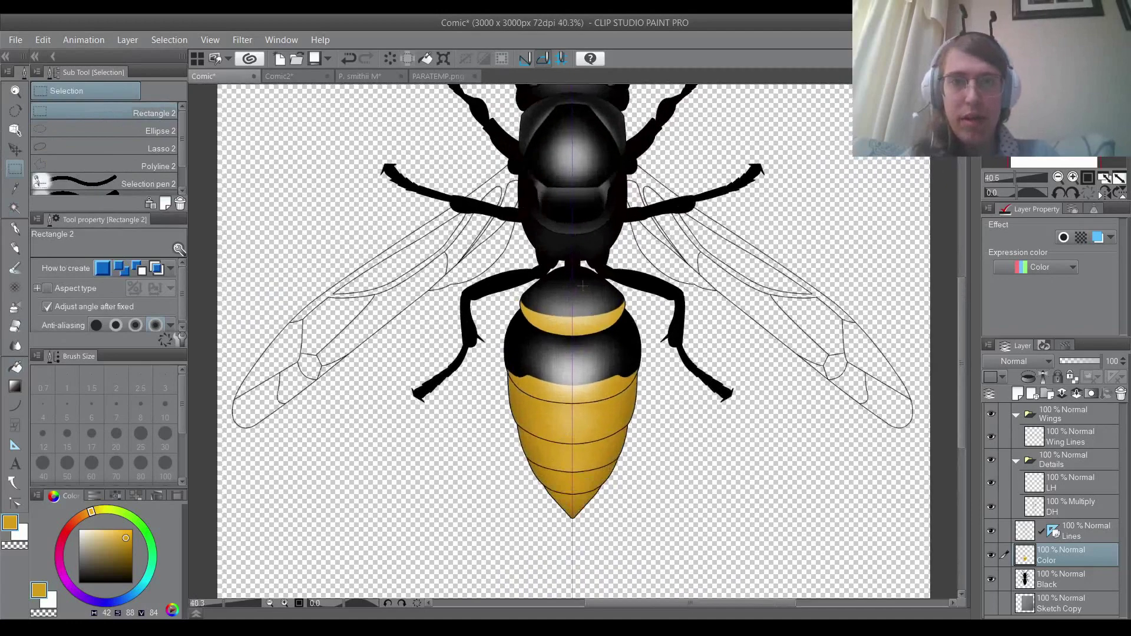
pyautogui.scroll(6, 539, 230)
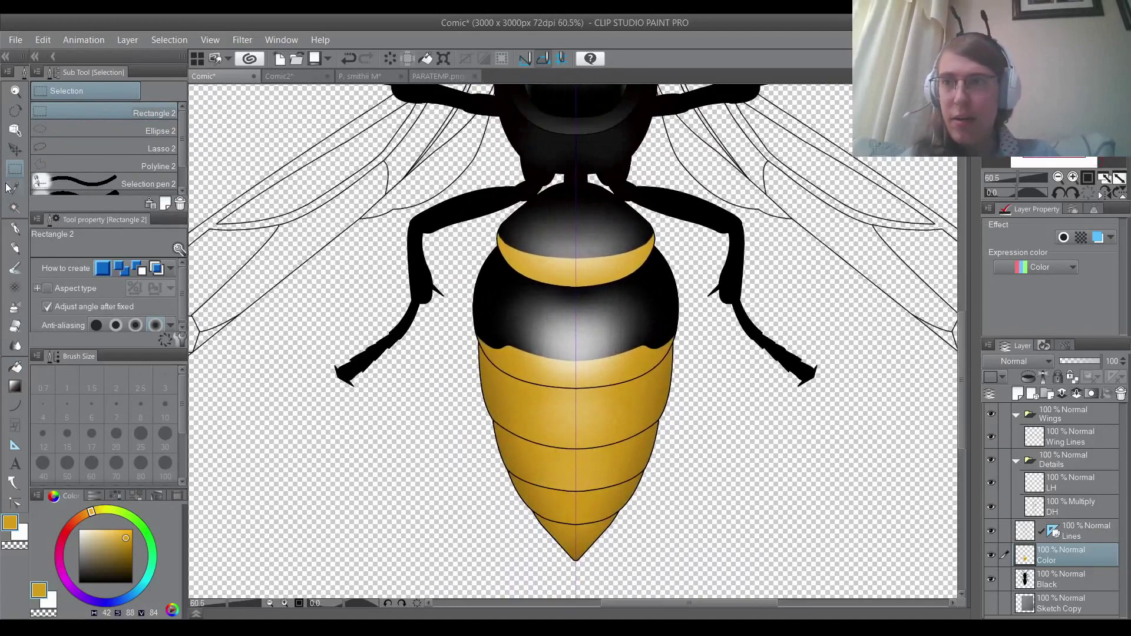
# Auto-select the second abdominal segment with the Lines layer active, and add a new layer directly above the Color layer.
pyautogui.click(15, 208)
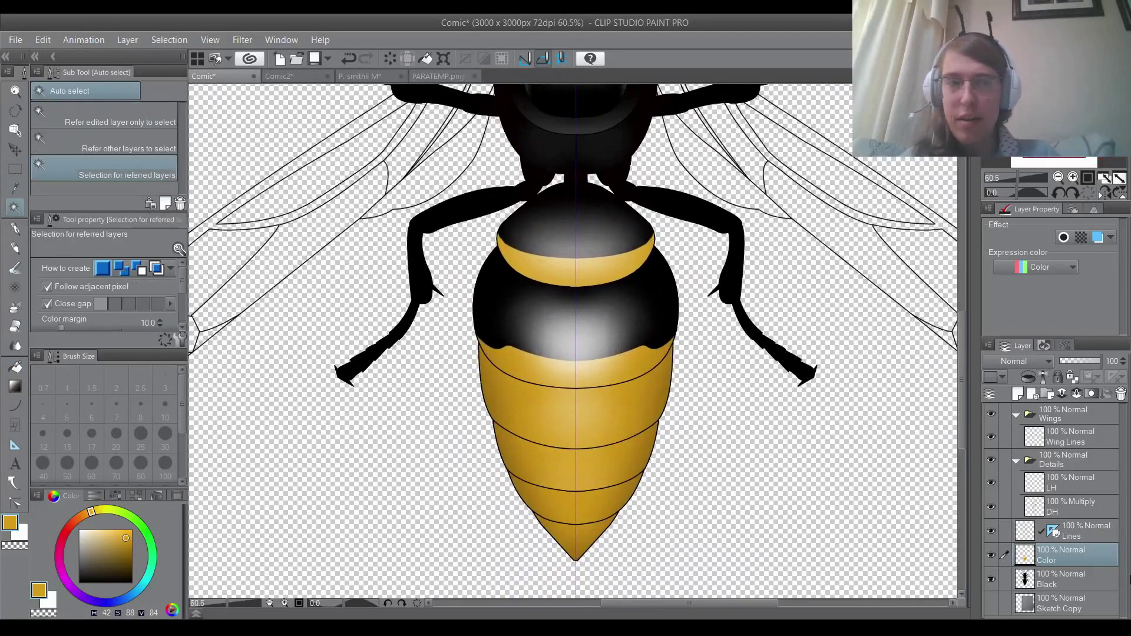
pyautogui.click(1024, 534)
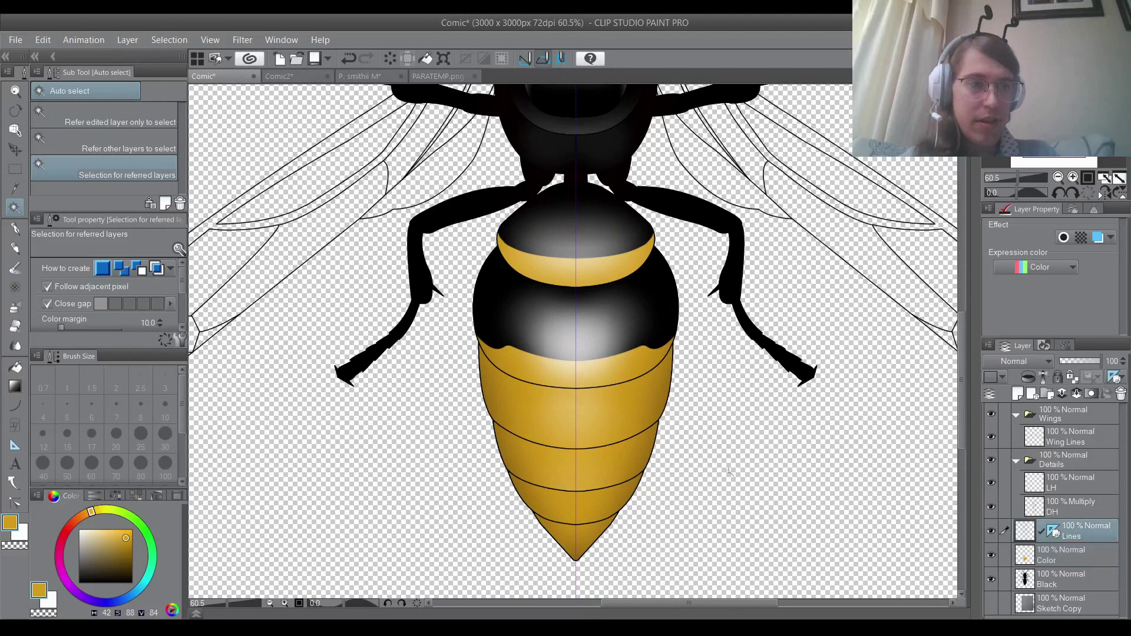
pyautogui.click(592, 356)
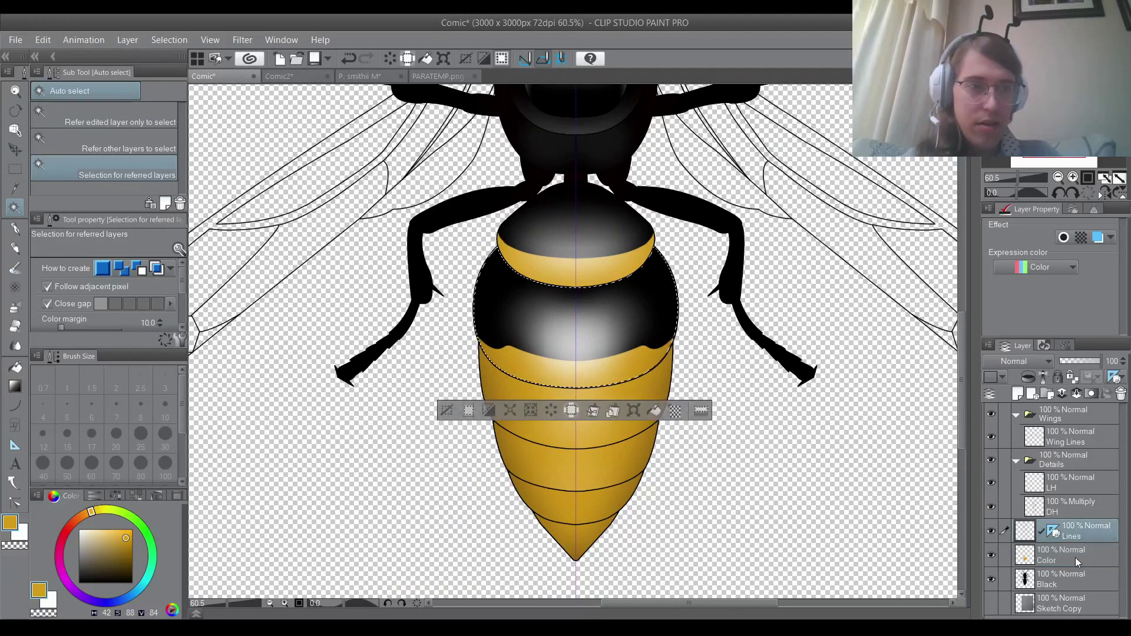
pyautogui.click(1061, 557)
pyautogui.click(1018, 394)
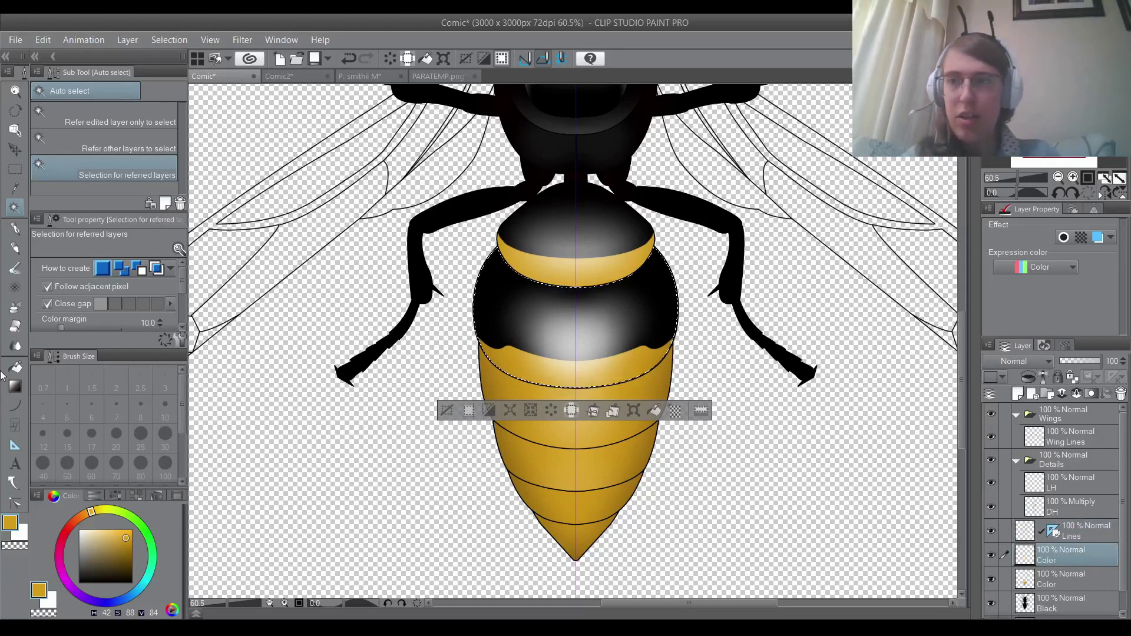
# Try airbrushing a soft orange-brown gradient over the second abdominal segment and compare it with the reference photo.
pyautogui.press('b')
pyautogui.click(124, 540)
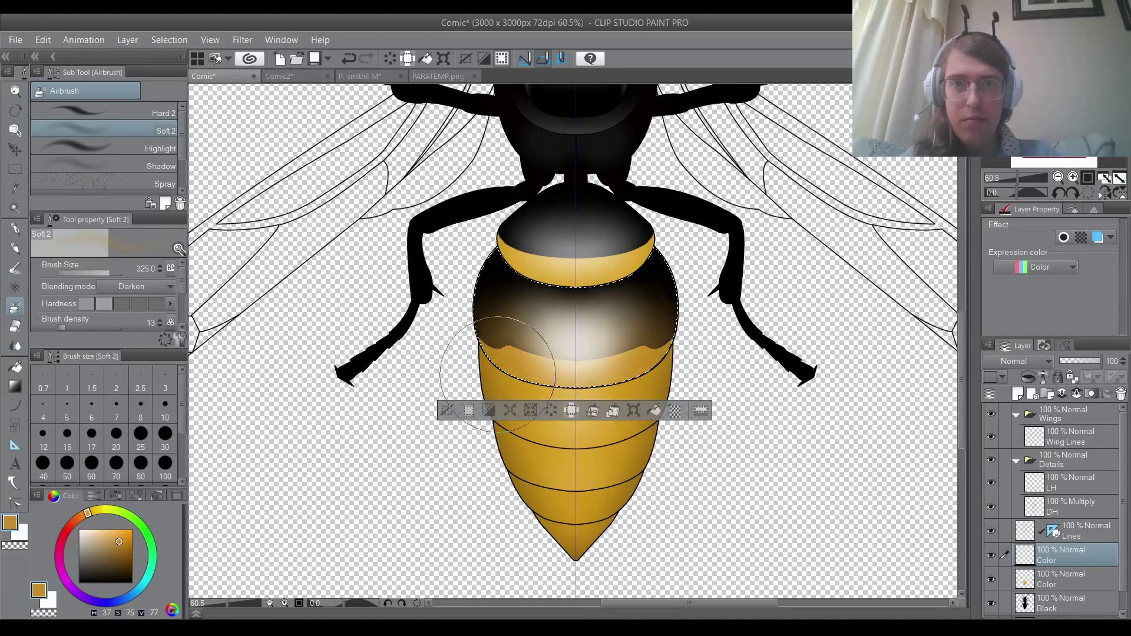
pyautogui.click(278, 76)
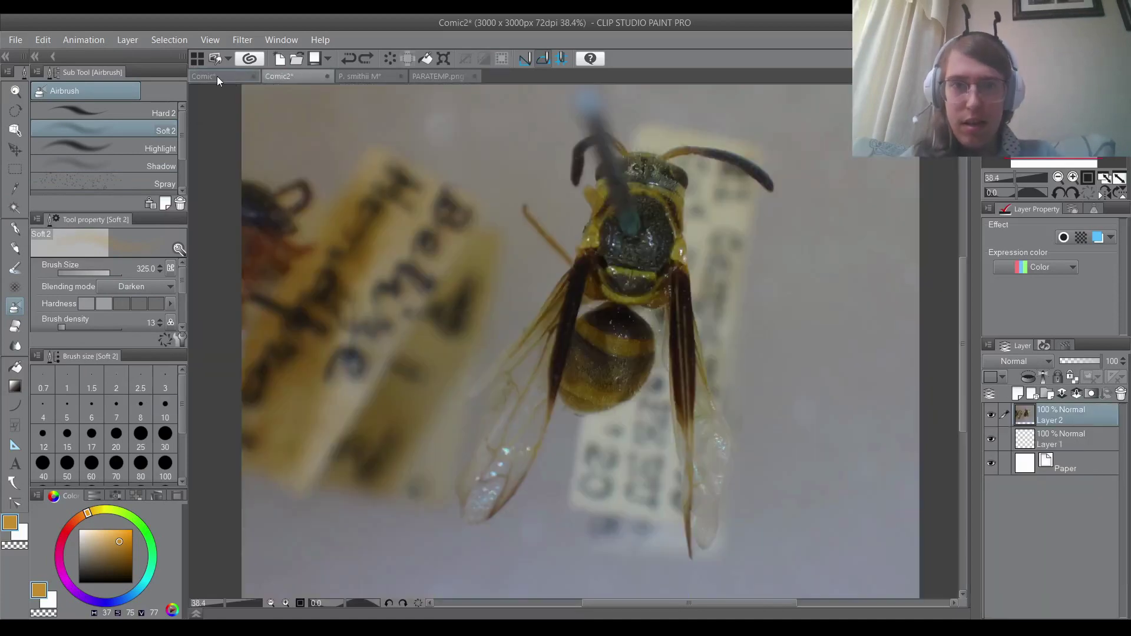
pyautogui.click(216, 76)
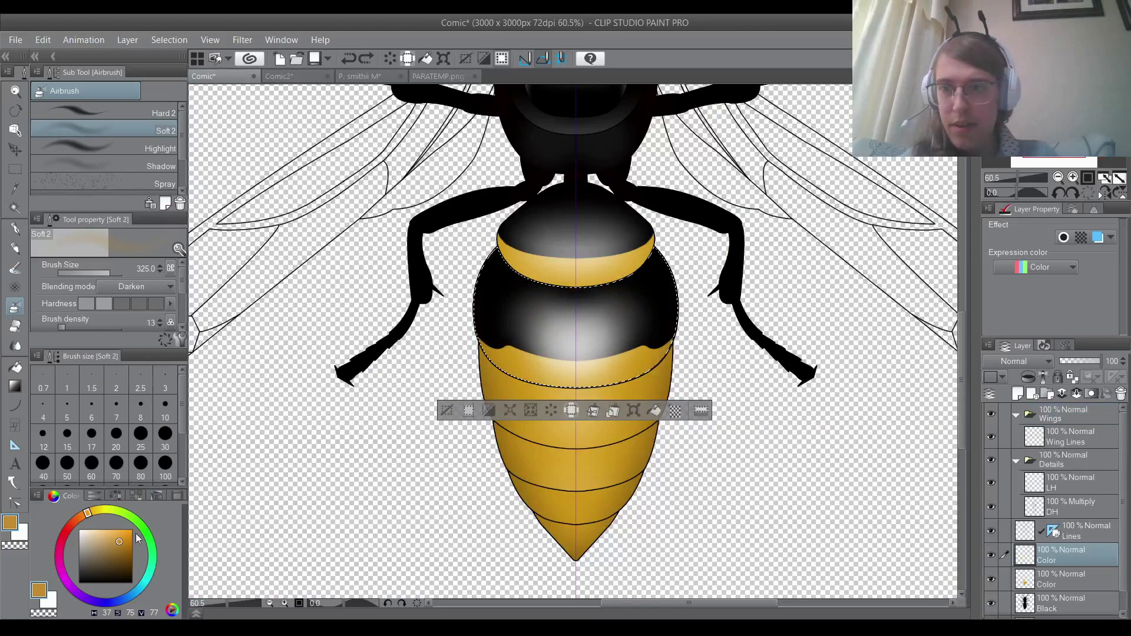
# Airbrush a softer golden gradient, hue 42, saturation 74, value 80, over the lower part of the second abdominal segment, and deselect.
pyautogui.click(92, 510)
pyautogui.click(115, 537)
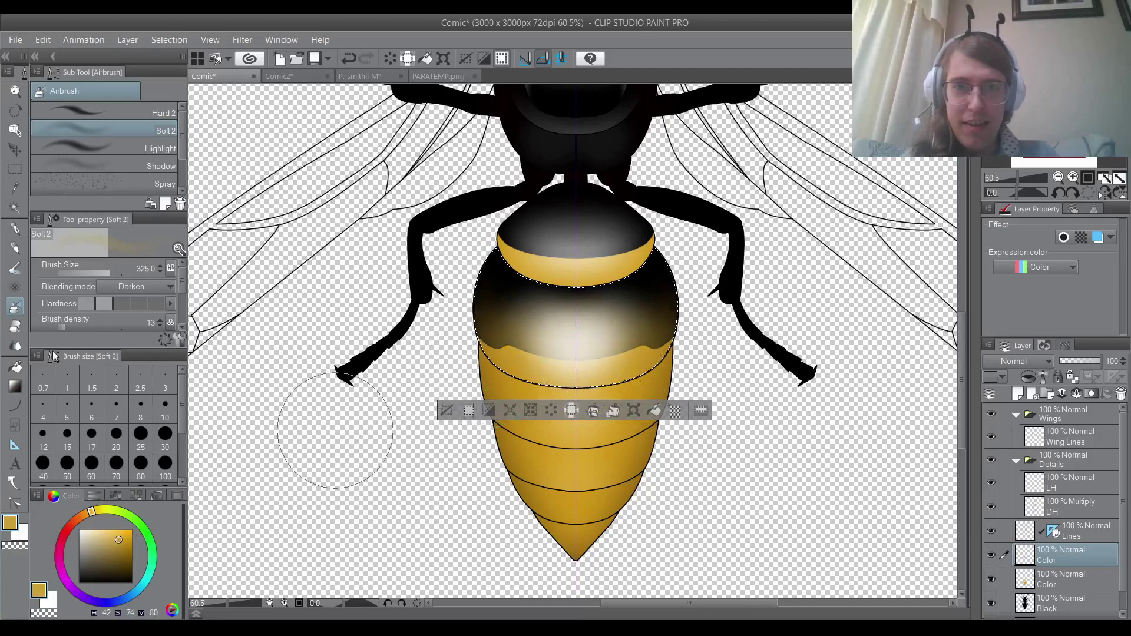
pyautogui.press('m')
pyautogui.hotkey('ctrl', 'd')
pyautogui.scroll(-1, 568, 265)
pyautogui.scroll(1, 586, 367)
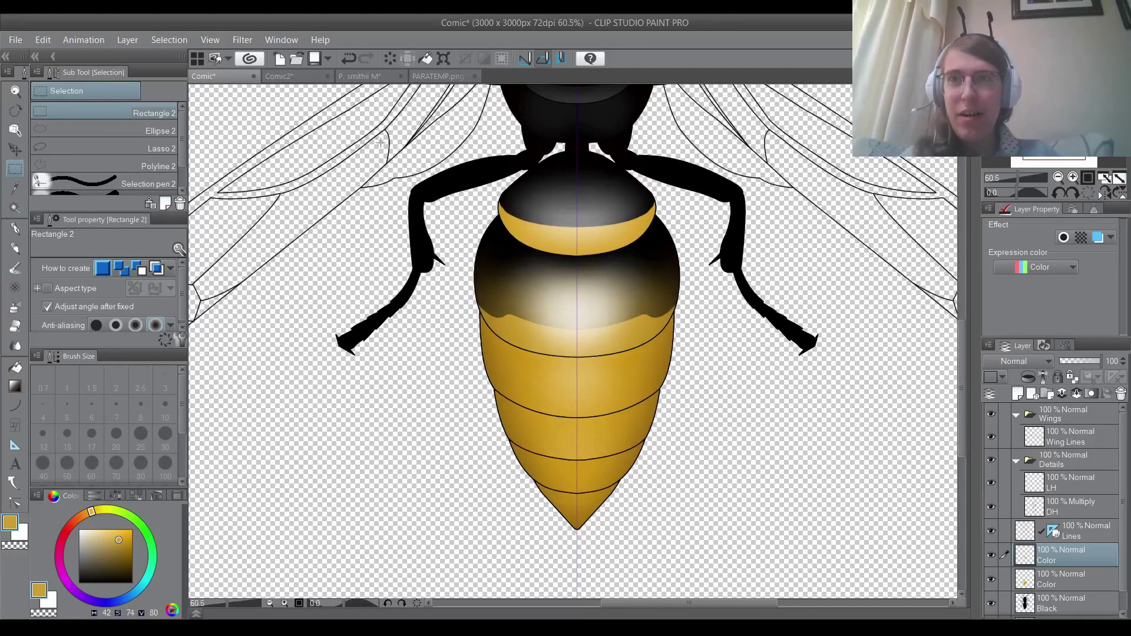
# Check the reference photo, try a Smooth watercolor stroke along the abdomen's outer edge, and undo it.
pyautogui.click(298, 80)
pyautogui.click(218, 77)
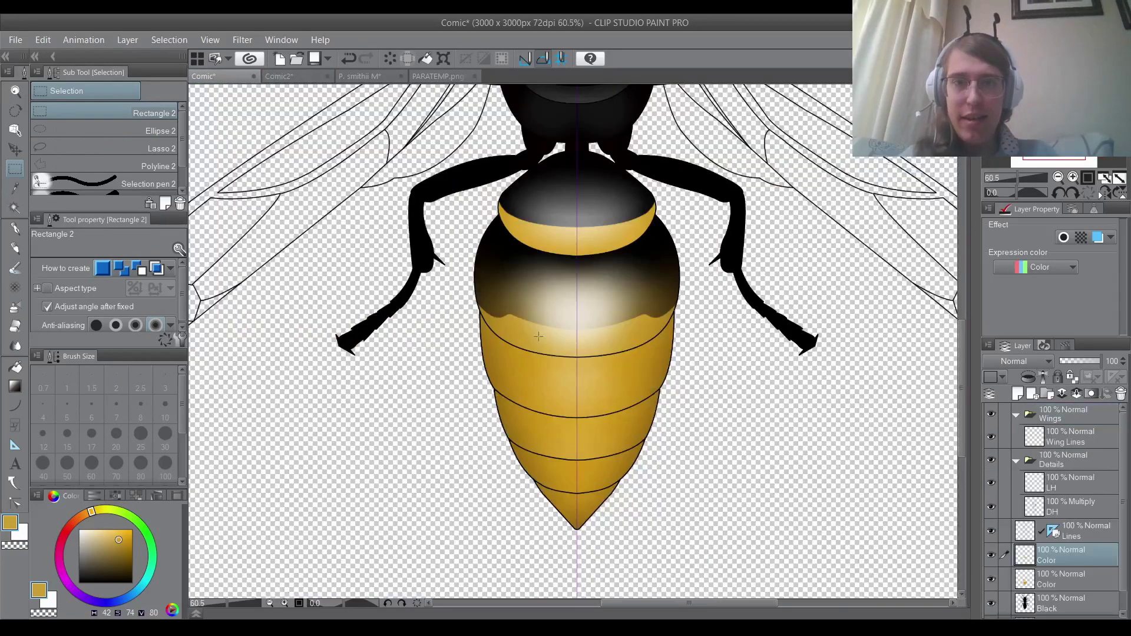
pyautogui.click(15, 268)
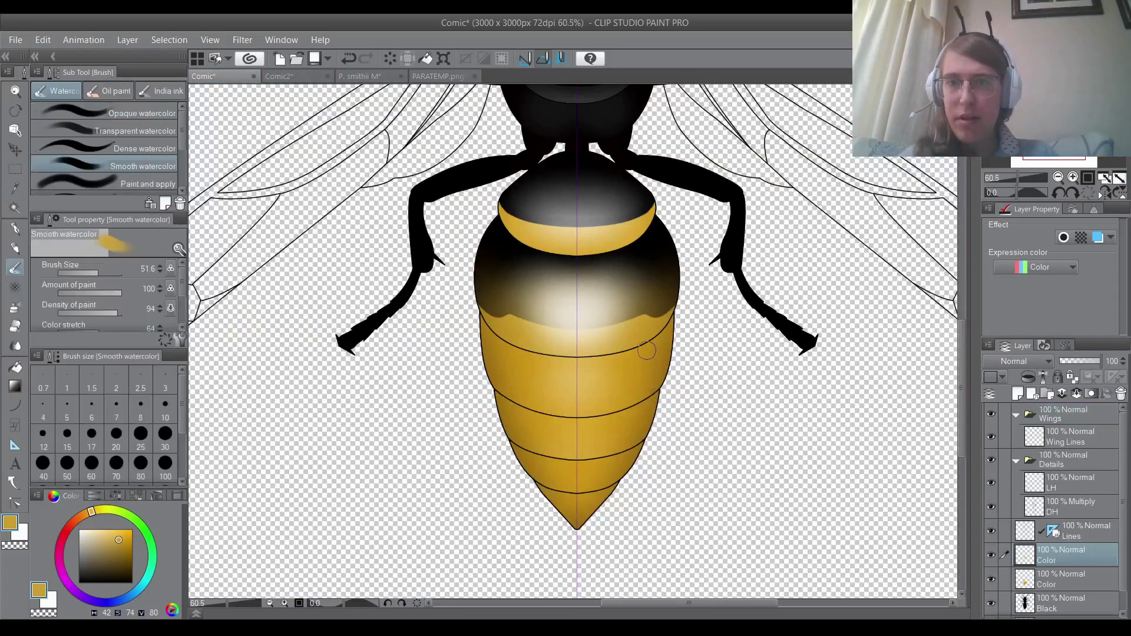
pyautogui.moveTo(675, 298)
pyautogui.mouseDown()
pyautogui.moveTo(645, 531)
pyautogui.moveTo(577, 550)
pyautogui.mouseUp()
pyautogui.hotkey('ctrl', 'z')
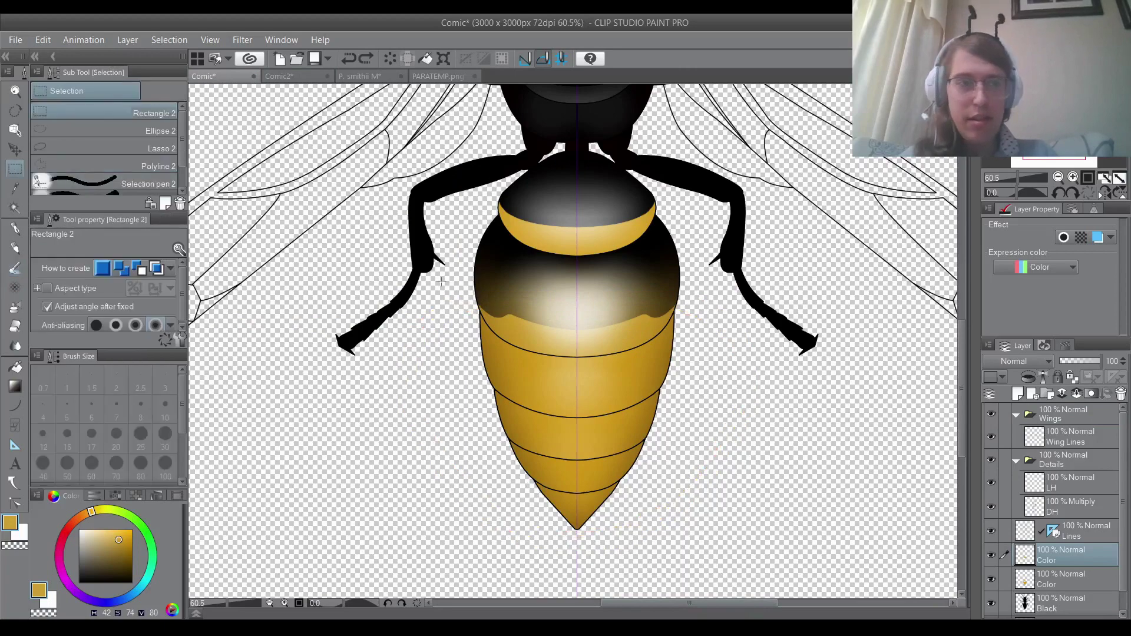
# Select a rectangle around the lower abdomen and shift the lower Color layer's golden fill there toward yellow.
pyautogui.moveTo(713, 528); pyautogui.dragTo(712, 550)
pyautogui.click(1060, 579)
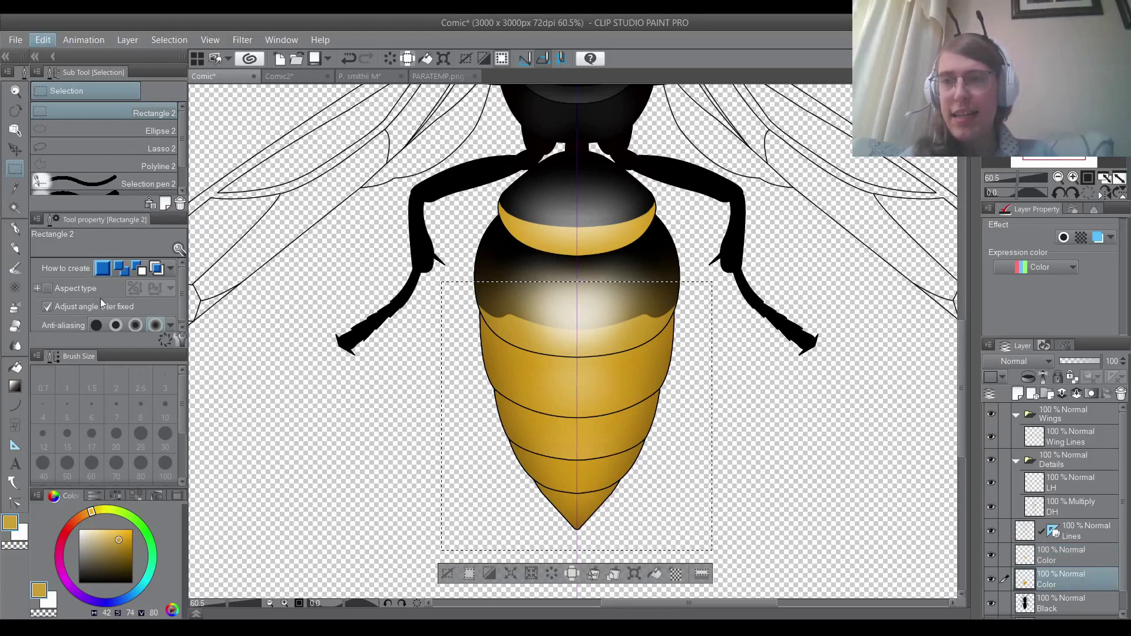
pyautogui.click(312, 306)
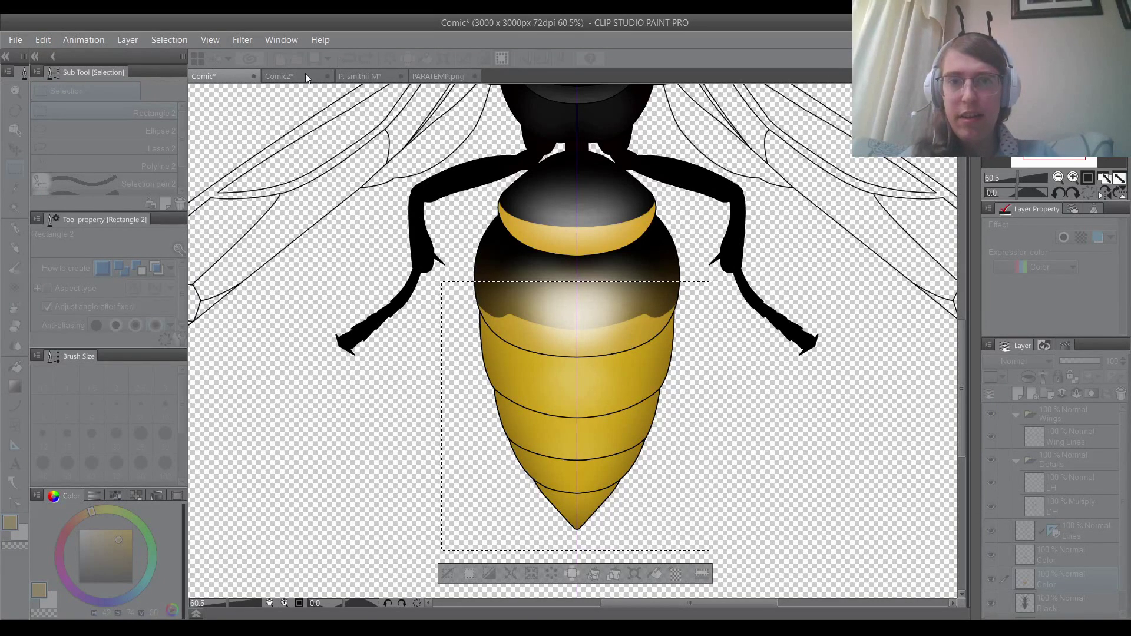
# Auto-select the yellow band of the second abdominal segment together with all the segments below it.
pyautogui.click(15, 207)
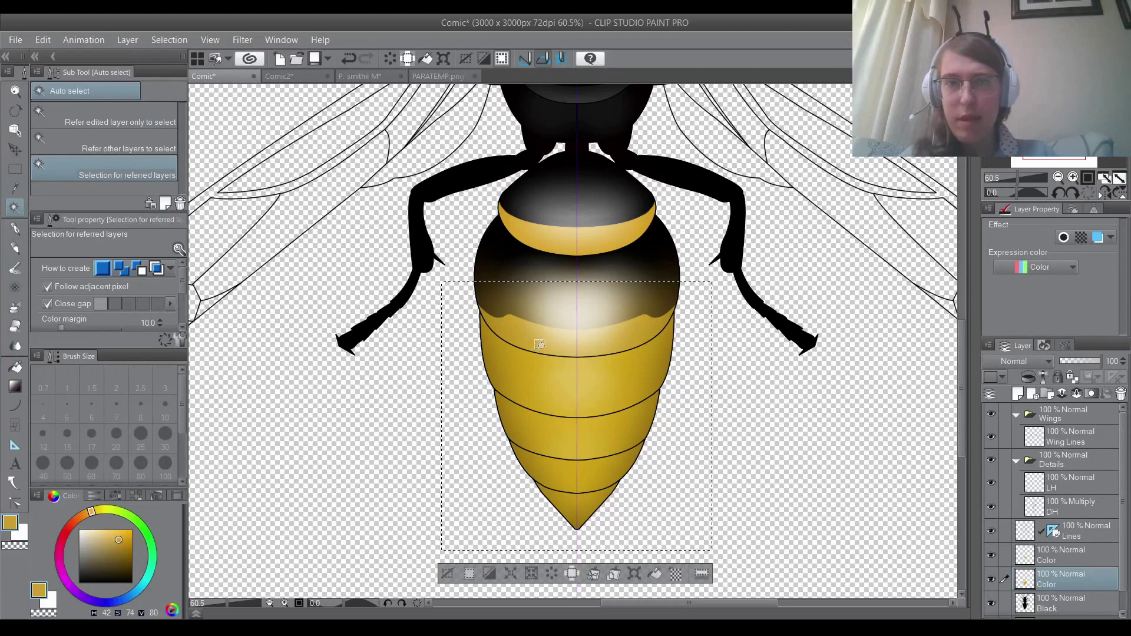
pyautogui.click(578, 339)
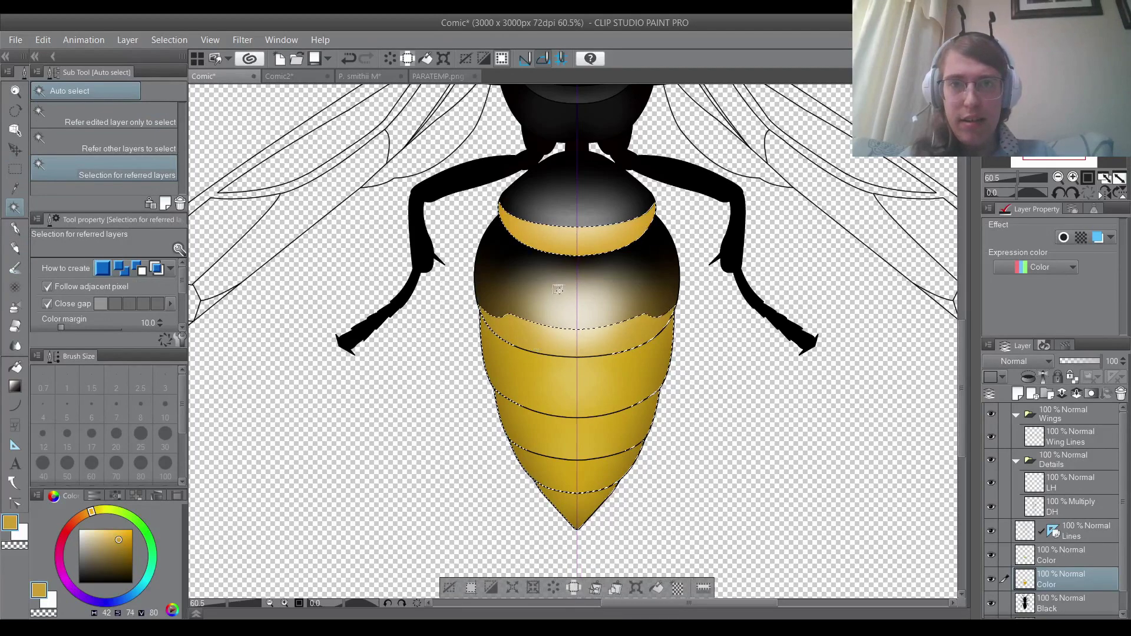
pyautogui.keyDown('shift'); pyautogui.click(638, 360); pyautogui.keyUp('shift')
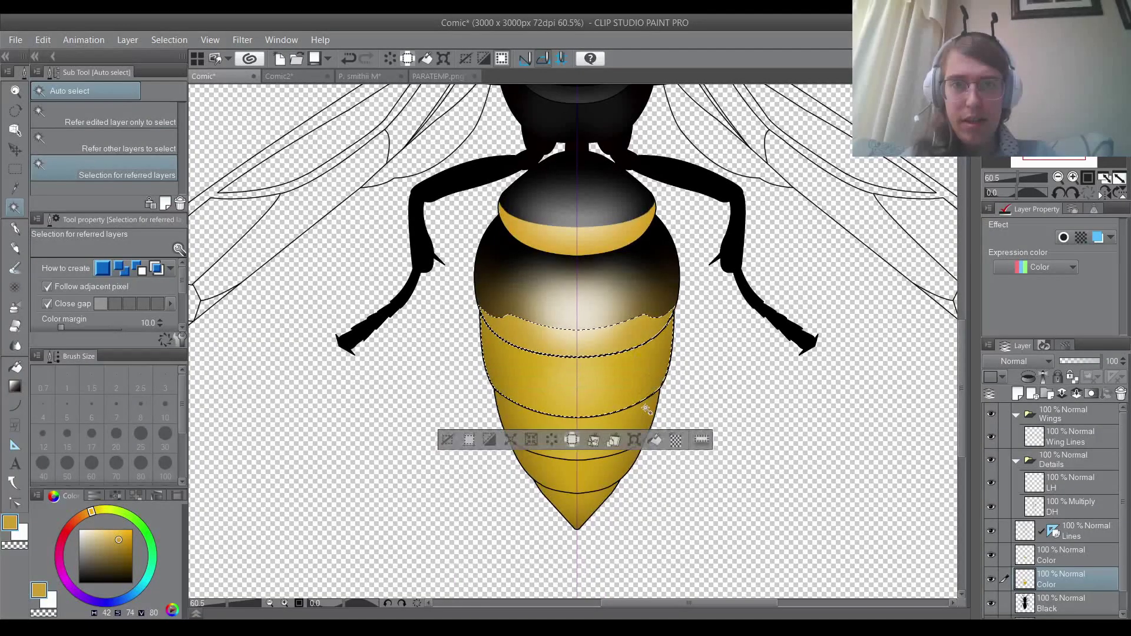
pyautogui.keyDown('shift'); pyautogui.click(635, 412); pyautogui.keyUp('shift')
pyautogui.keyDown('shift'); pyautogui.click(622, 469); pyautogui.keyUp('shift')
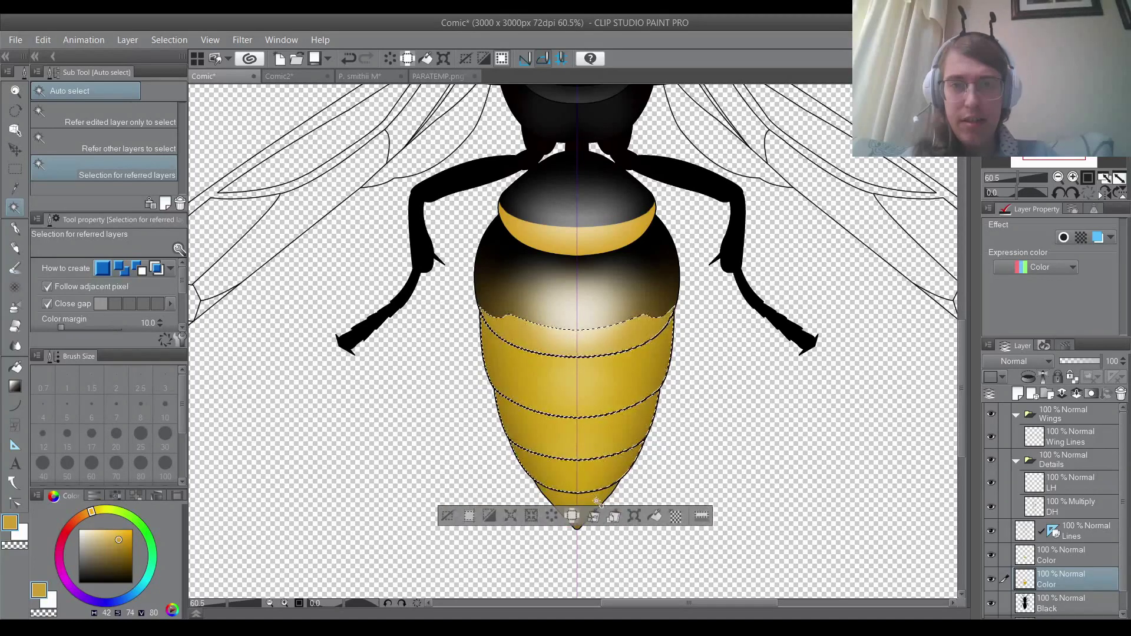
pyautogui.keyDown('shift'); pyautogui.click(598, 501); pyautogui.keyUp('shift')
# Airbrush yellow, hue 49, saturation 74, value 80, over the selected abdominal segments, deselect, and review the whole wasp.
pyautogui.moveTo(91, 512); pyautogui.dragTo(97, 510)
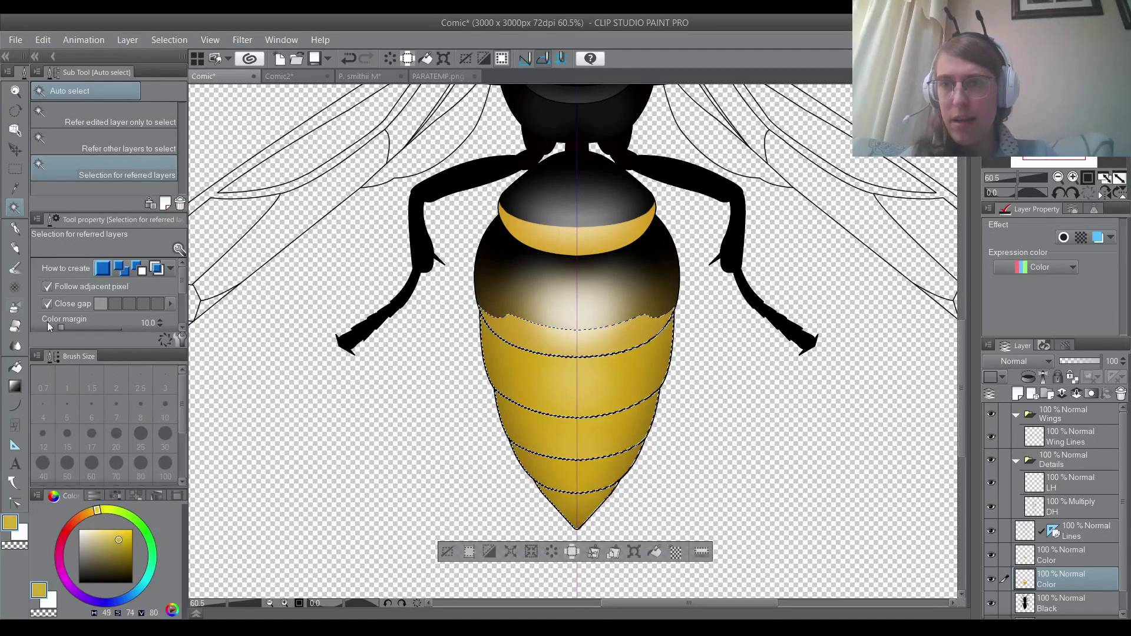
pyautogui.click(15, 307)
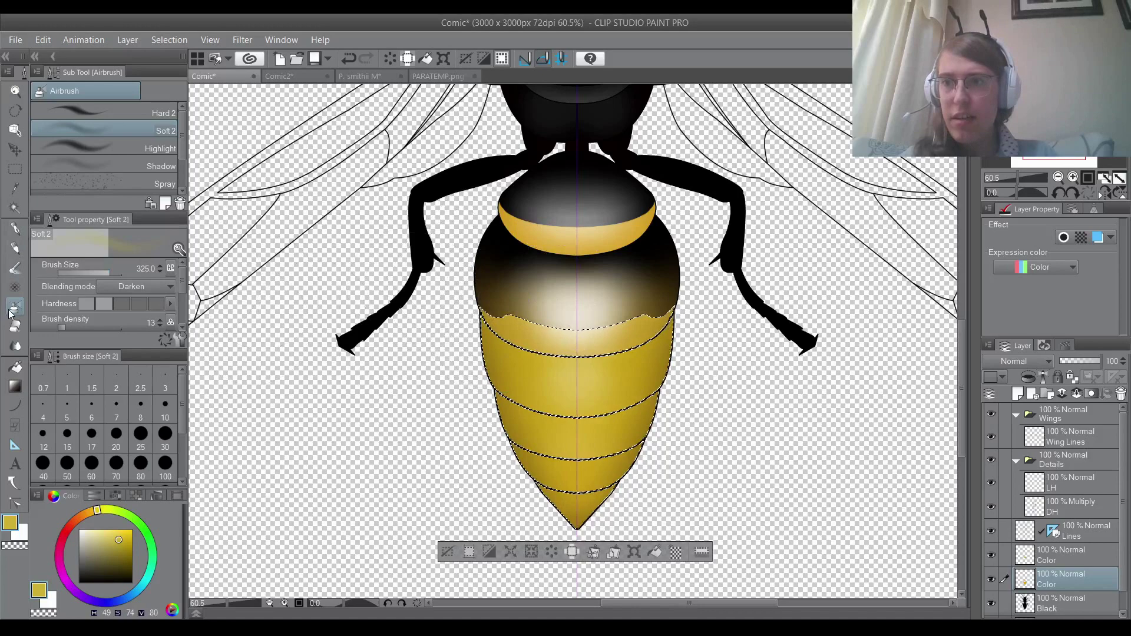
pyautogui.click(12, 169)
pyautogui.scroll(-1, 595, 361)
pyautogui.hotkey('ctrl', 'd')
pyautogui.scroll(-1, 595, 361)
pyautogui.scroll(-2, 595, 361)
pyautogui.scroll(1, 598, 364)
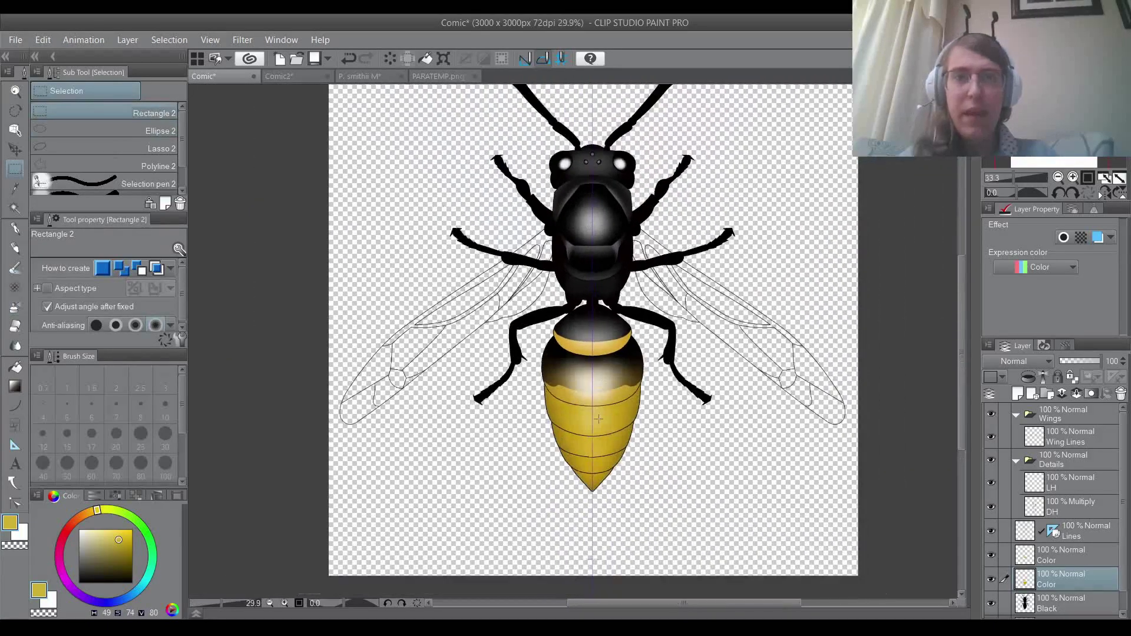
pyautogui.scroll(-1, 604, 369)
pyautogui.scroll(1, 605, 368)
pyautogui.scroll(-1, 605, 369)
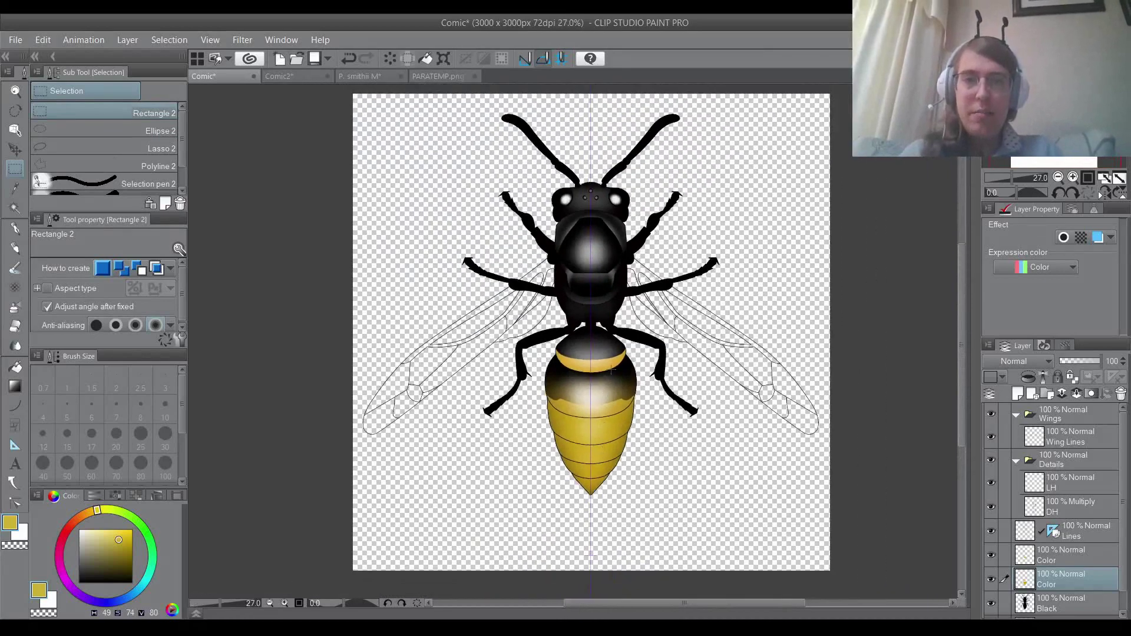
pyautogui.scroll(1, 605, 369)
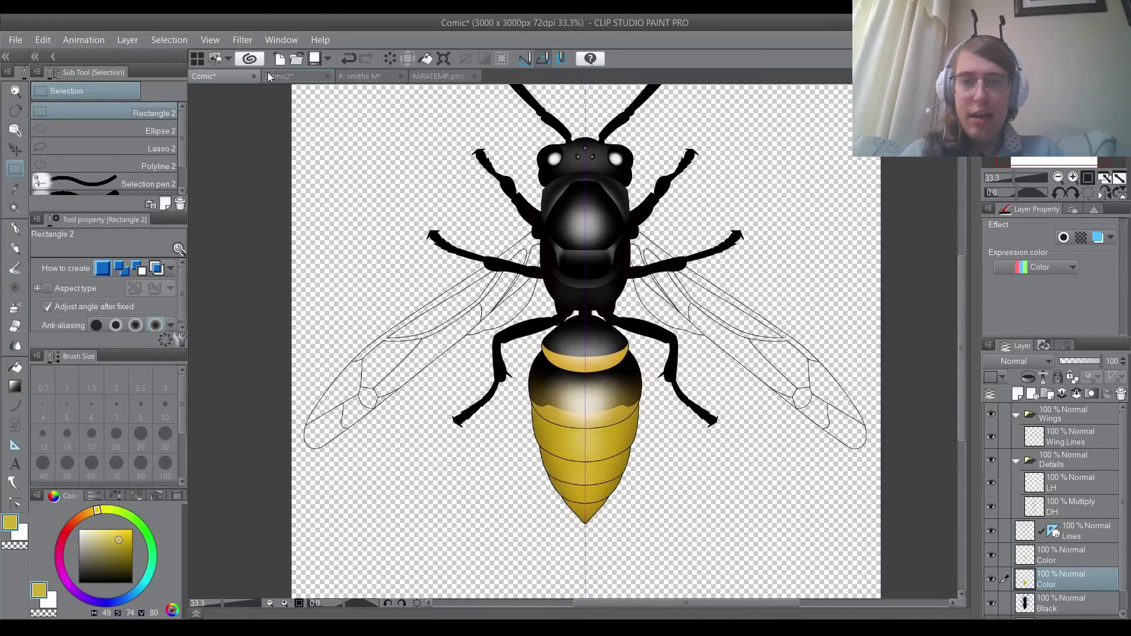
# Examine the yellow markings on the head, thorax and abdomen in the wasp reference photo.
pyautogui.click(268, 77)
pyautogui.scroll(-1, 591, 299)
pyautogui.scroll(2, 590, 299)
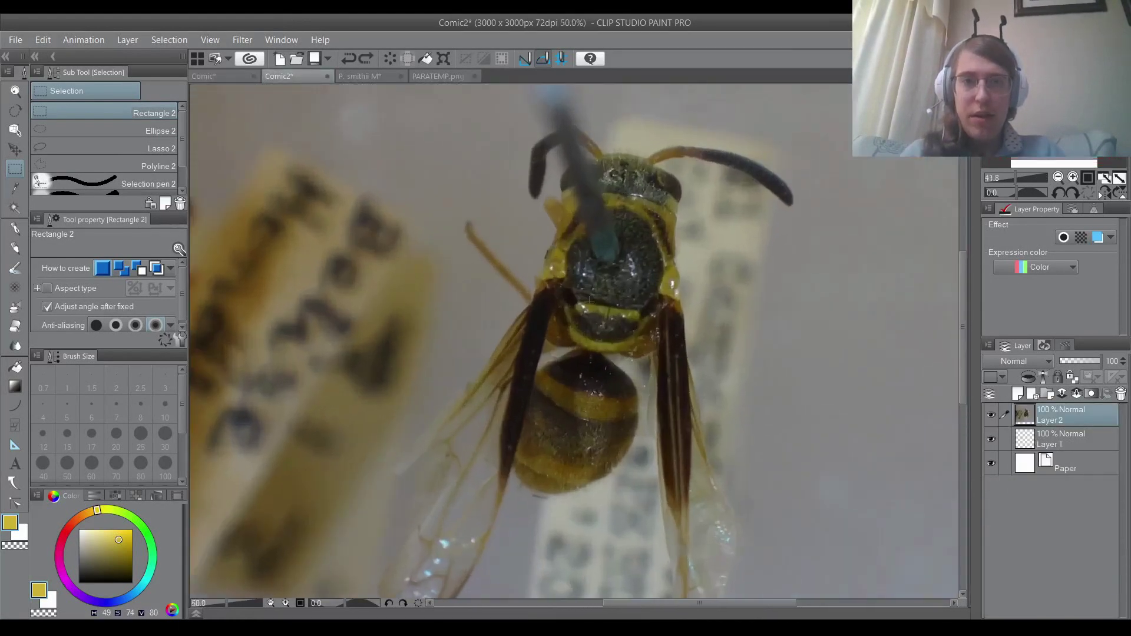
pyautogui.scroll(1, 591, 299)
pyautogui.scroll(-1, 609, 278)
pyautogui.scroll(2, 609, 278)
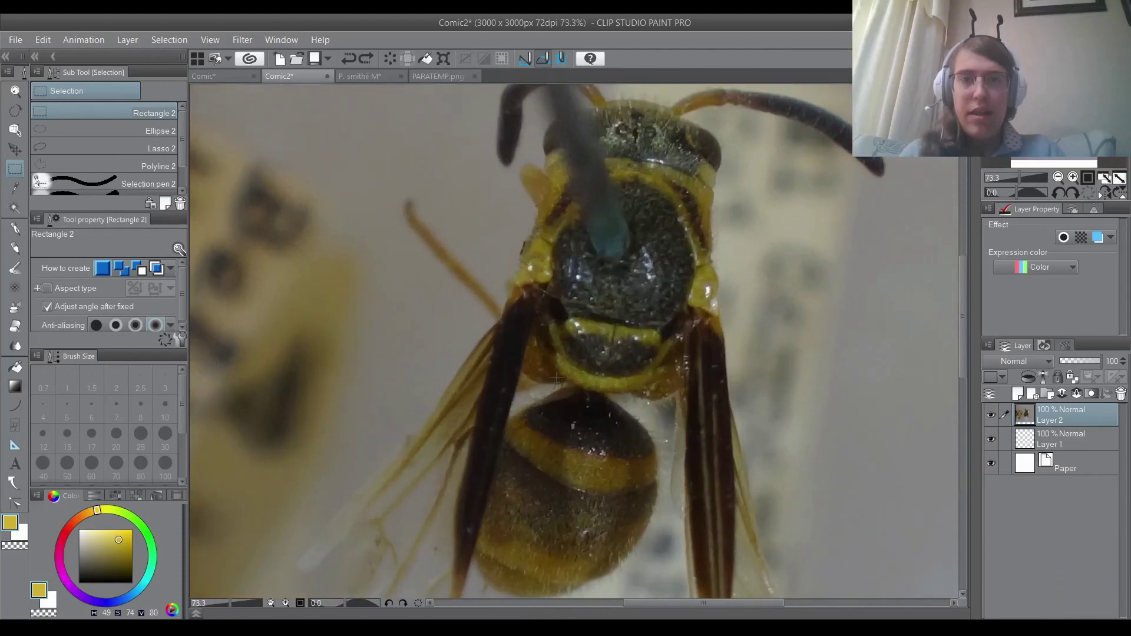
pyautogui.moveTo(475, 123); pyautogui.dragTo(752, 469)
pyautogui.click(559, 459)
pyautogui.scroll(-3, 559, 459)
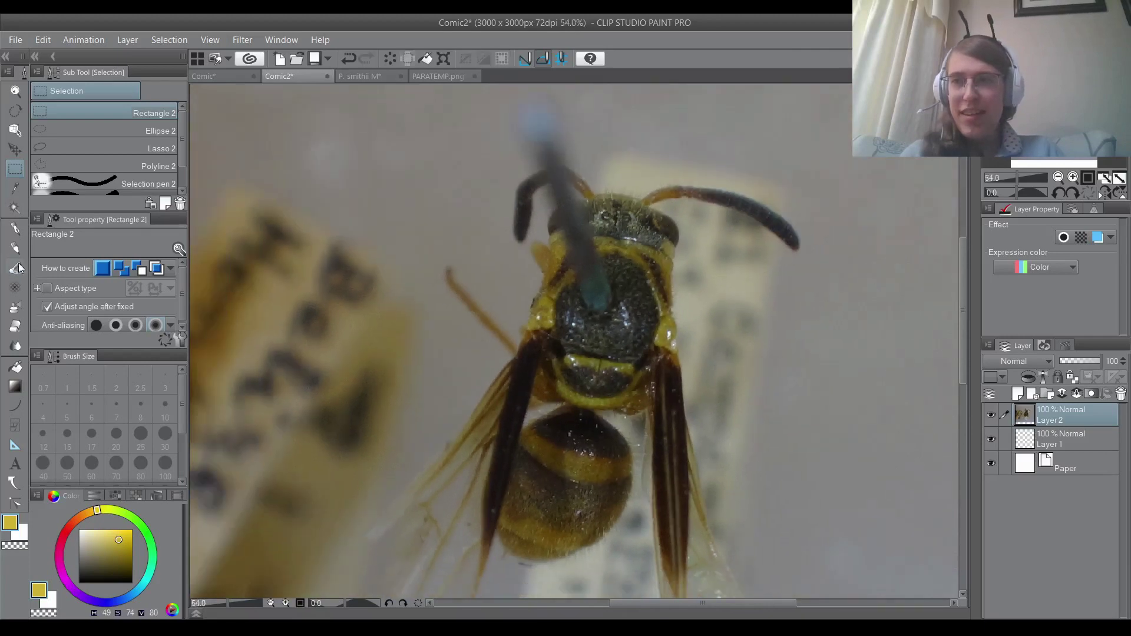
# Circle the head and thorax on the reference photo with the Smooth watercolor brush, and undo the stroke.
pyautogui.click(16, 268)
pyautogui.moveTo(639, 164)
pyautogui.mouseDown()
pyautogui.moveTo(433, 283)
pyautogui.moveTo(731, 389)
pyautogui.moveTo(654, 174)
pyautogui.mouseUp()
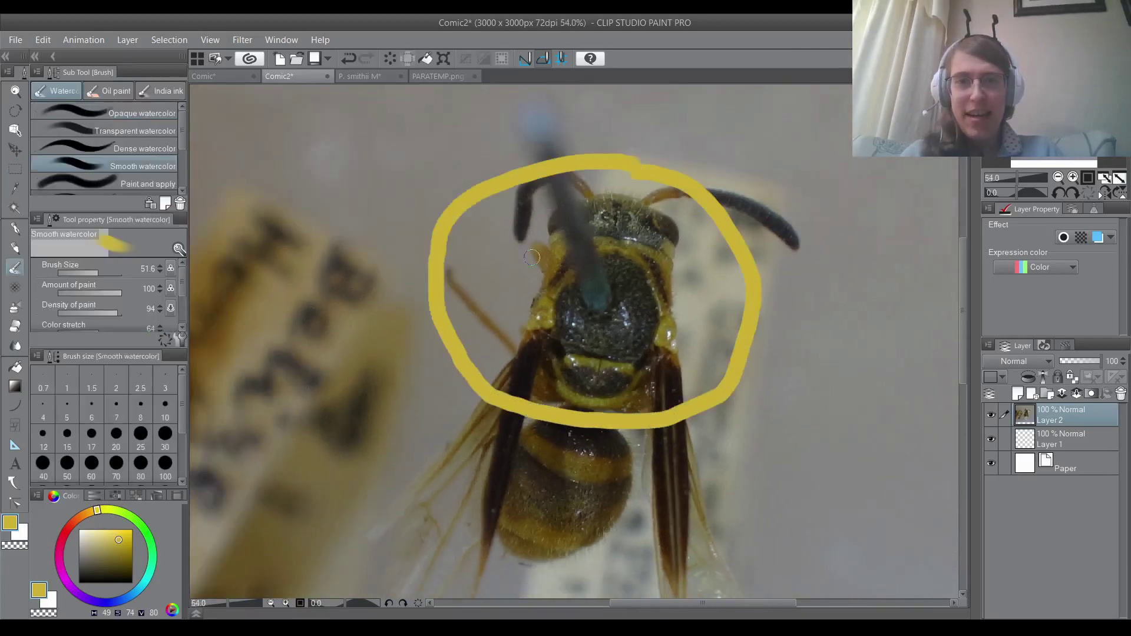
pyautogui.scroll(-1, 444, 232)
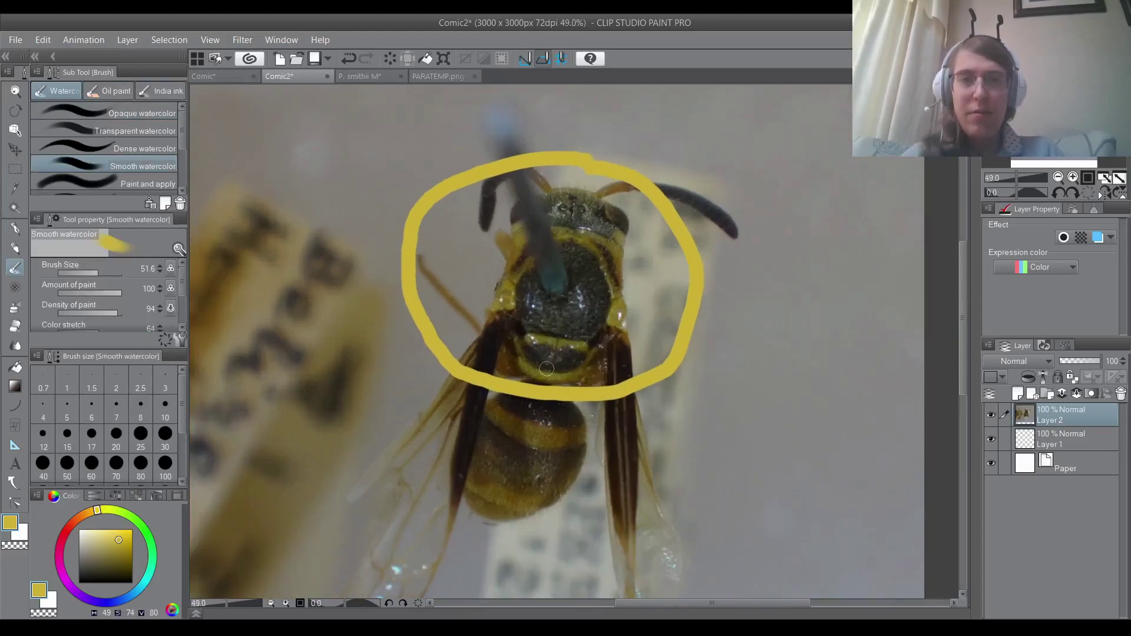
pyautogui.hotkey('ctrl', 'z')
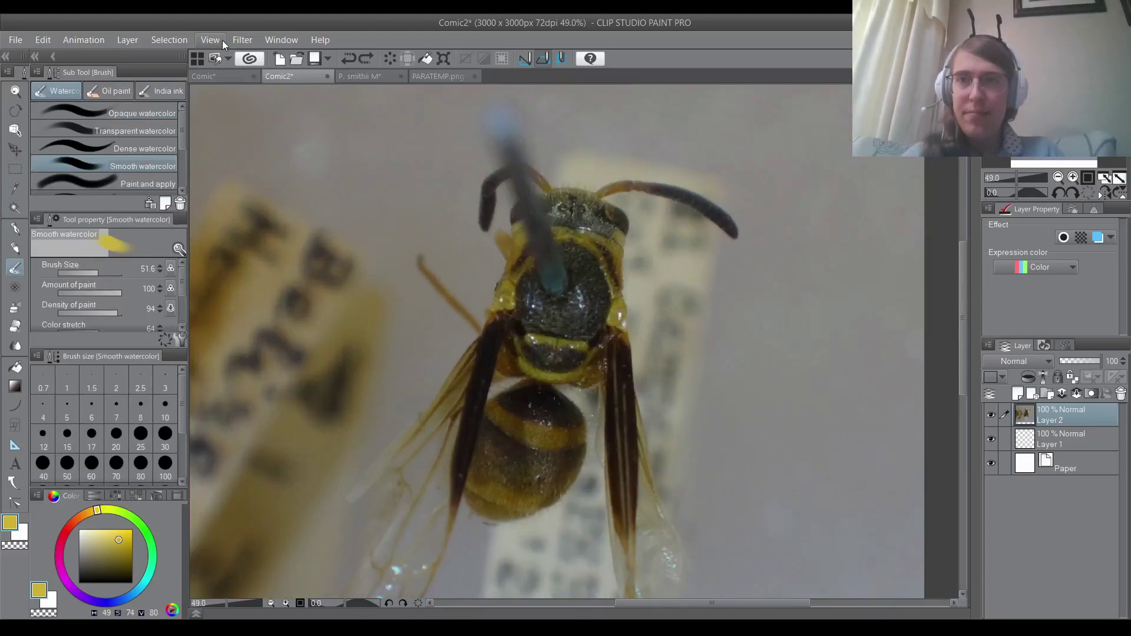
# Return to the wasp illustration, review its coloring and make Colors 1 the active layer.
pyautogui.click(206, 76)
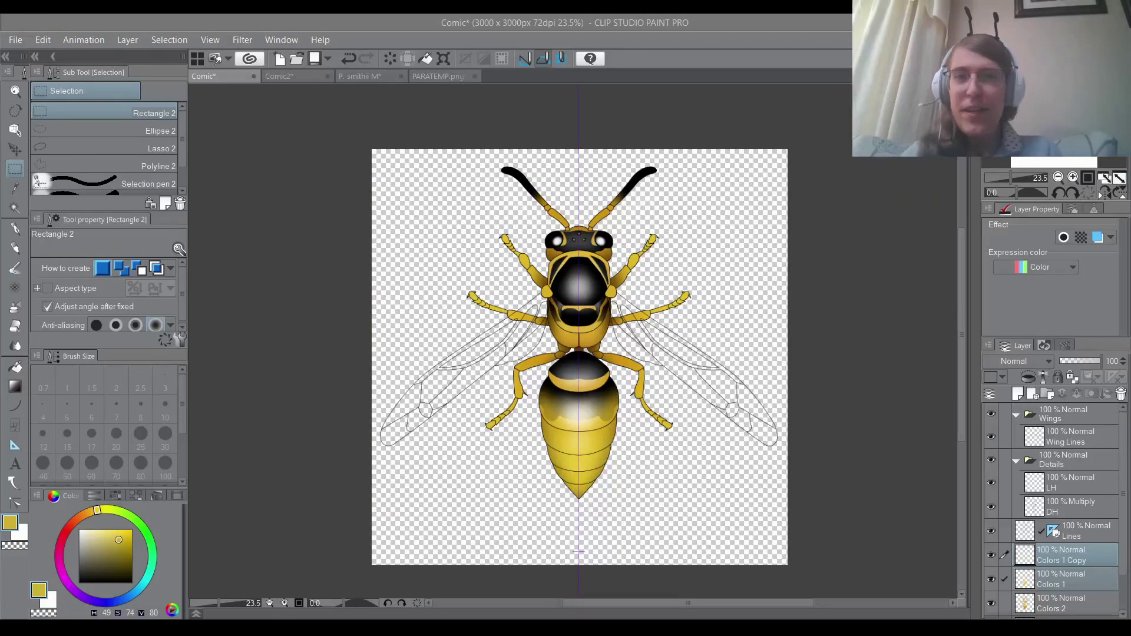
pyautogui.hotkey('ctrl', '+')
pyautogui.hotkey('ctrl', '+')
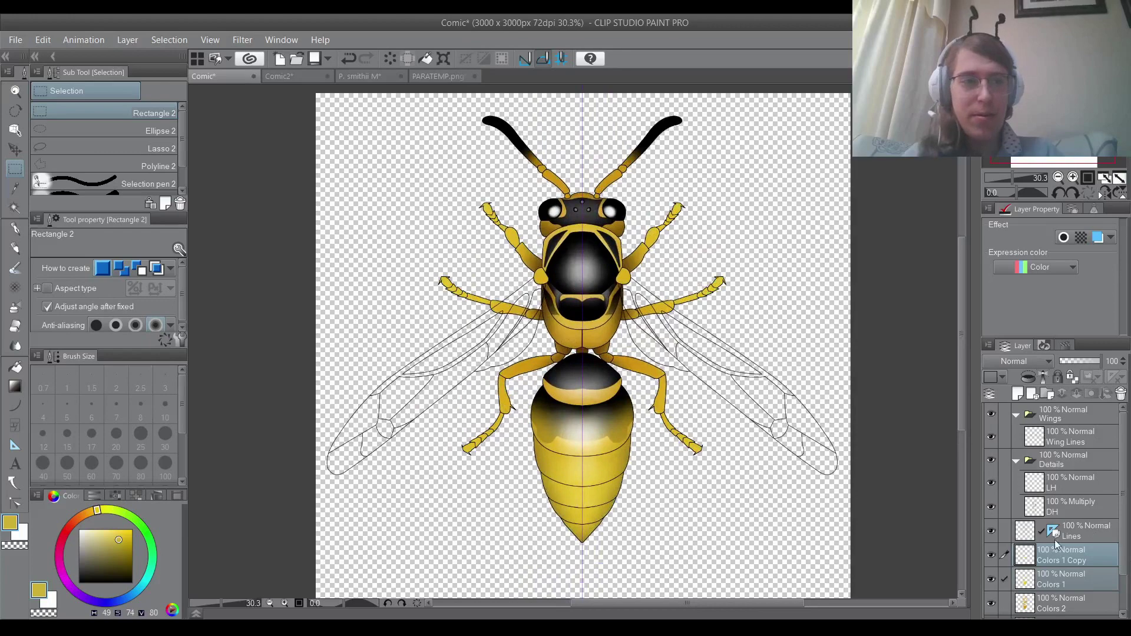
pyautogui.click(1044, 576)
pyautogui.scroll(-2, 1025, 554)
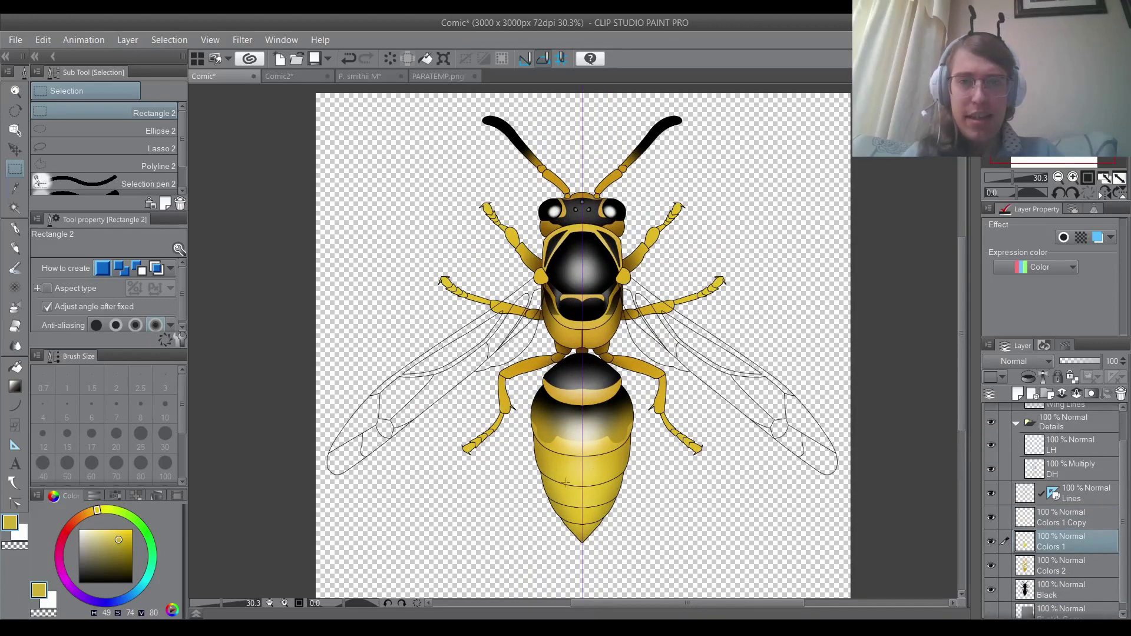
pyautogui.scroll(2, 567, 481)
pyautogui.scroll(-2, 627, 421)
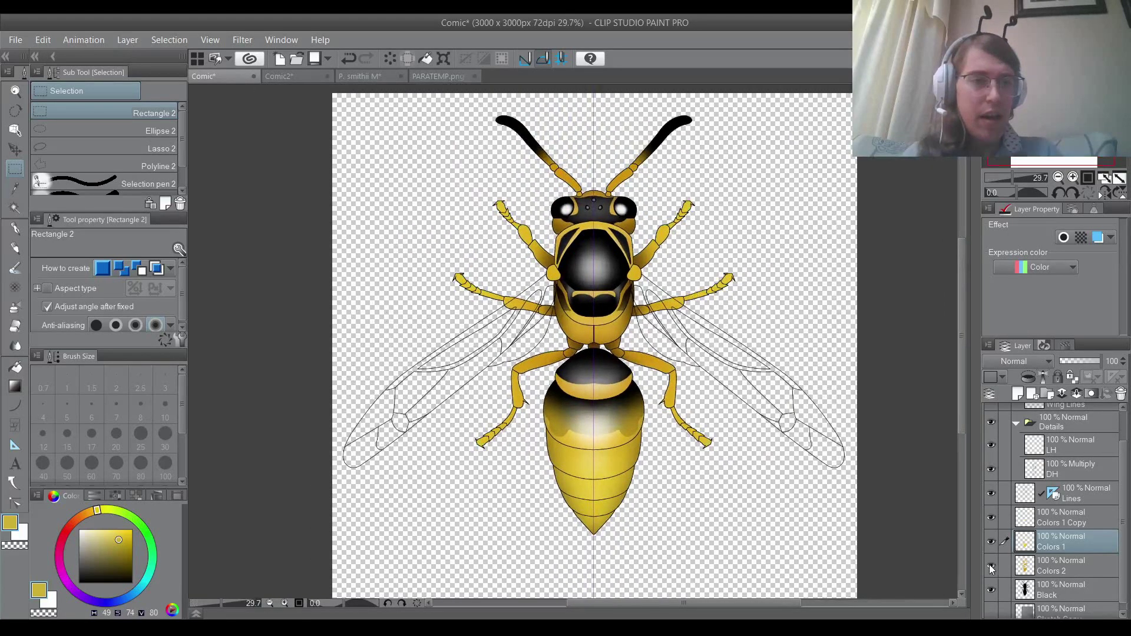
# Compare what Colors 1, Colors 1 Copy and Colors 2 contribute by toggling their visibility, restore them and review the whole wasp.
pyautogui.click(991, 544)
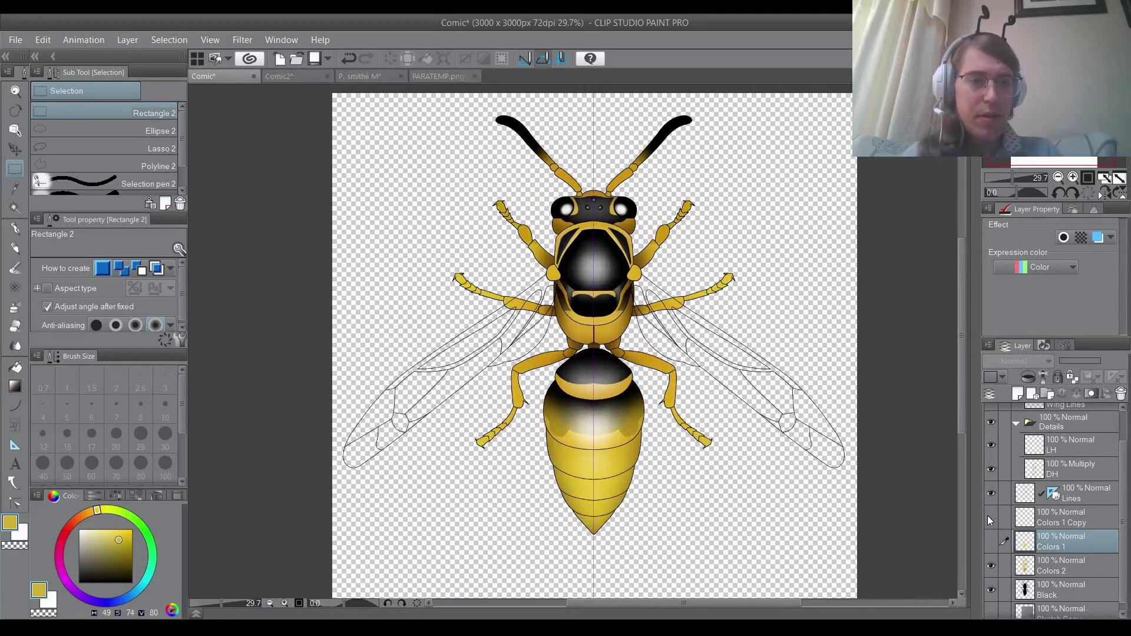
pyautogui.click(991, 568)
pyautogui.click(991, 567)
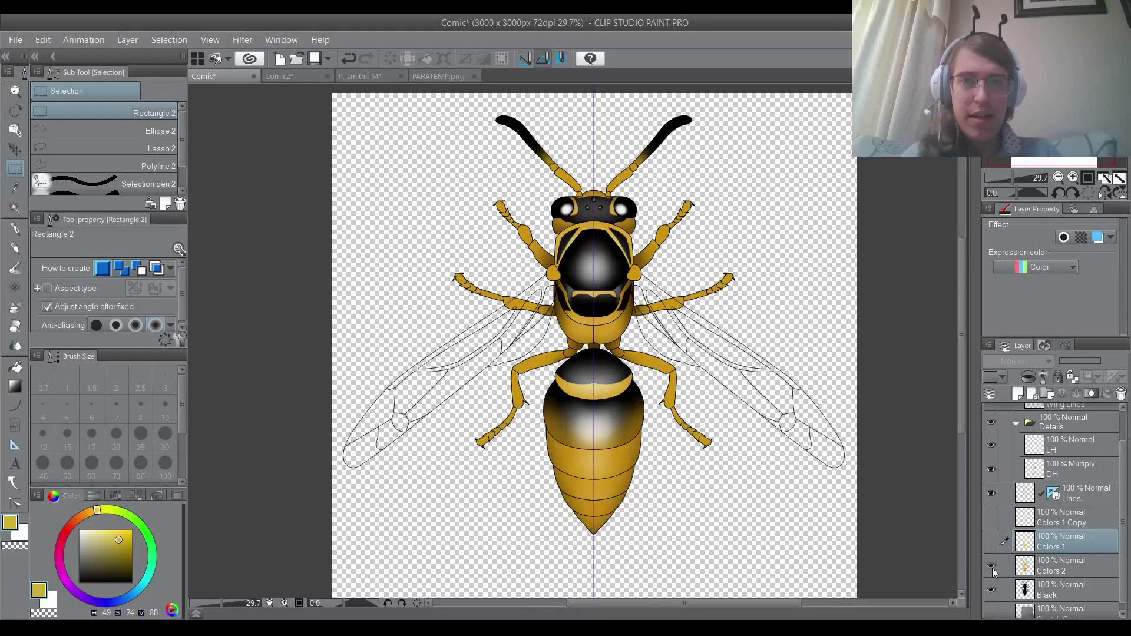
pyautogui.click(991, 552)
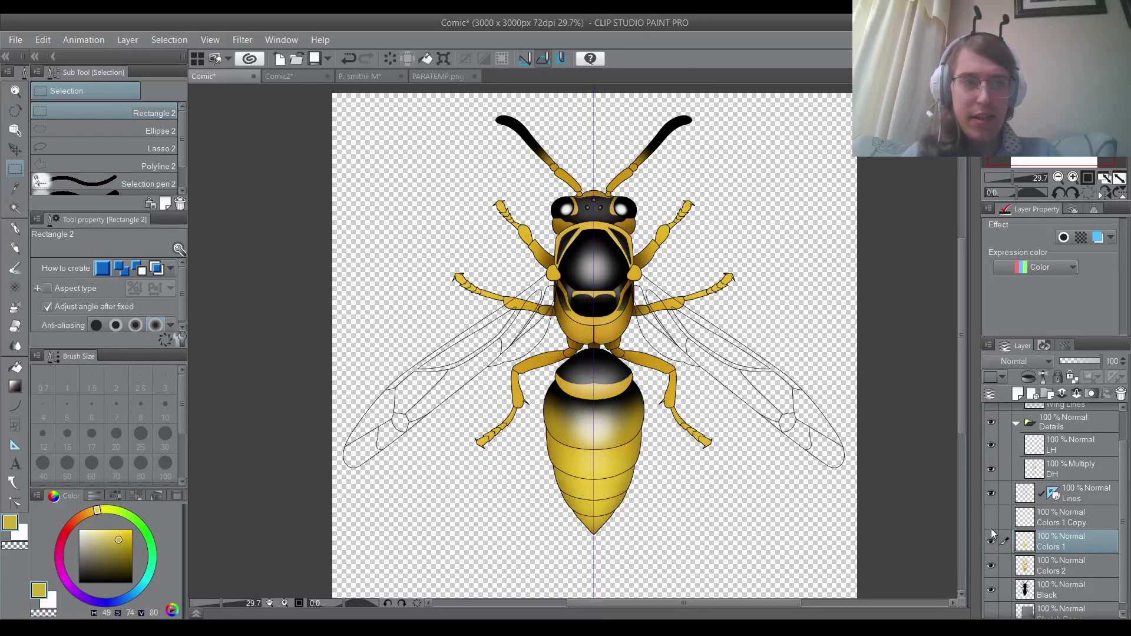
pyautogui.scroll(-1, 589, 324)
pyautogui.scroll(3, 589, 324)
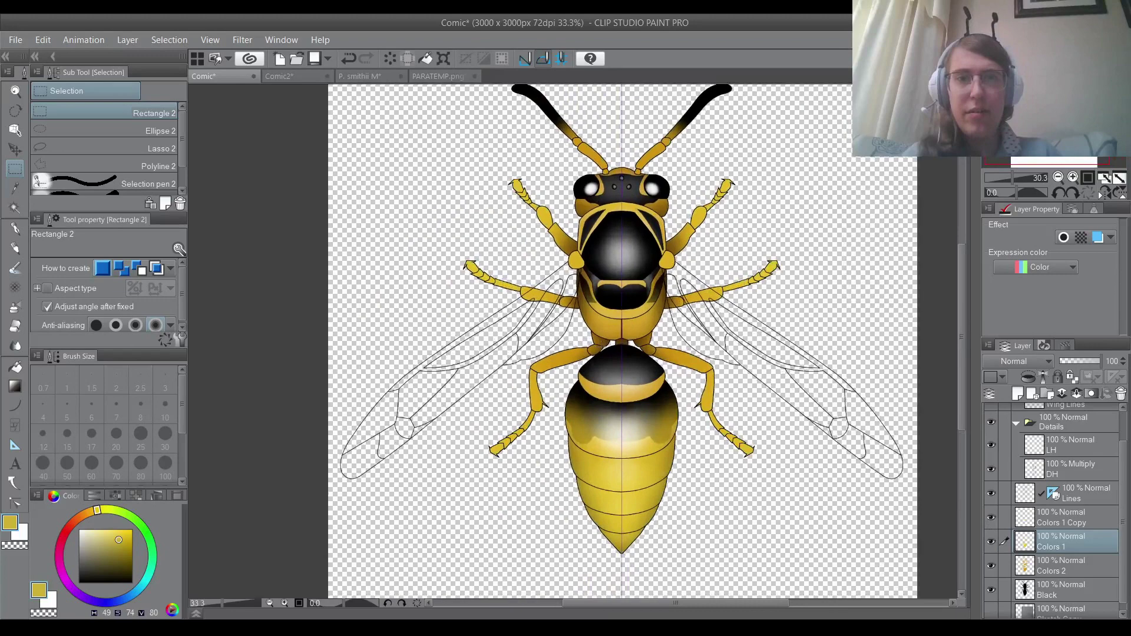
pyautogui.scroll(1, 631, 422)
pyautogui.scroll(-2, 632, 421)
pyautogui.scroll(1, 632, 421)
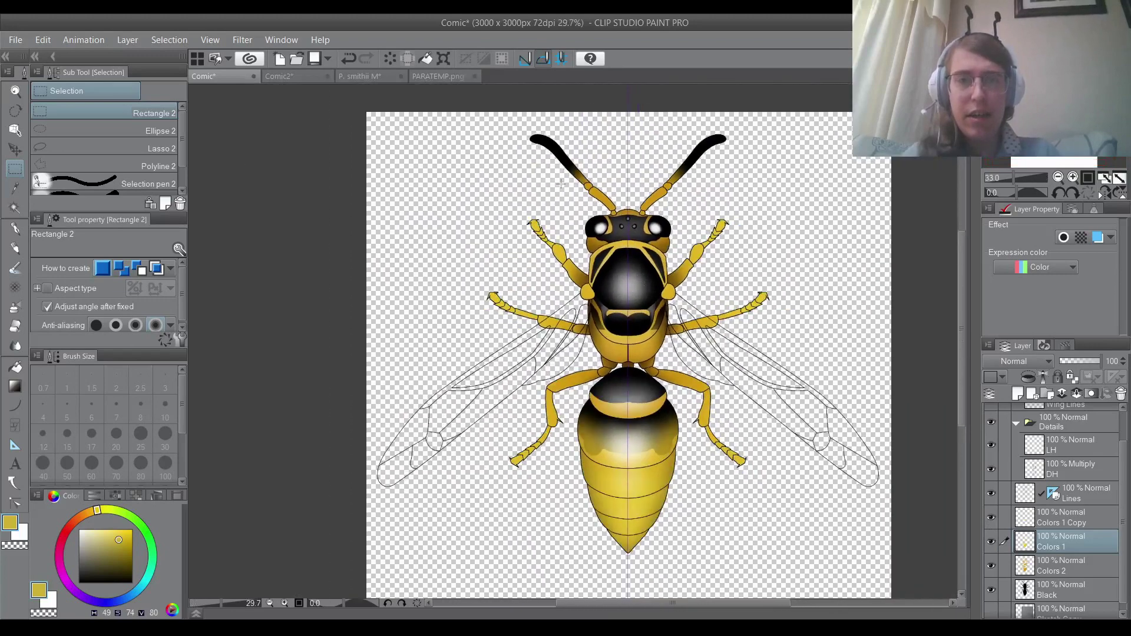
pyautogui.scroll(-1, 632, 422)
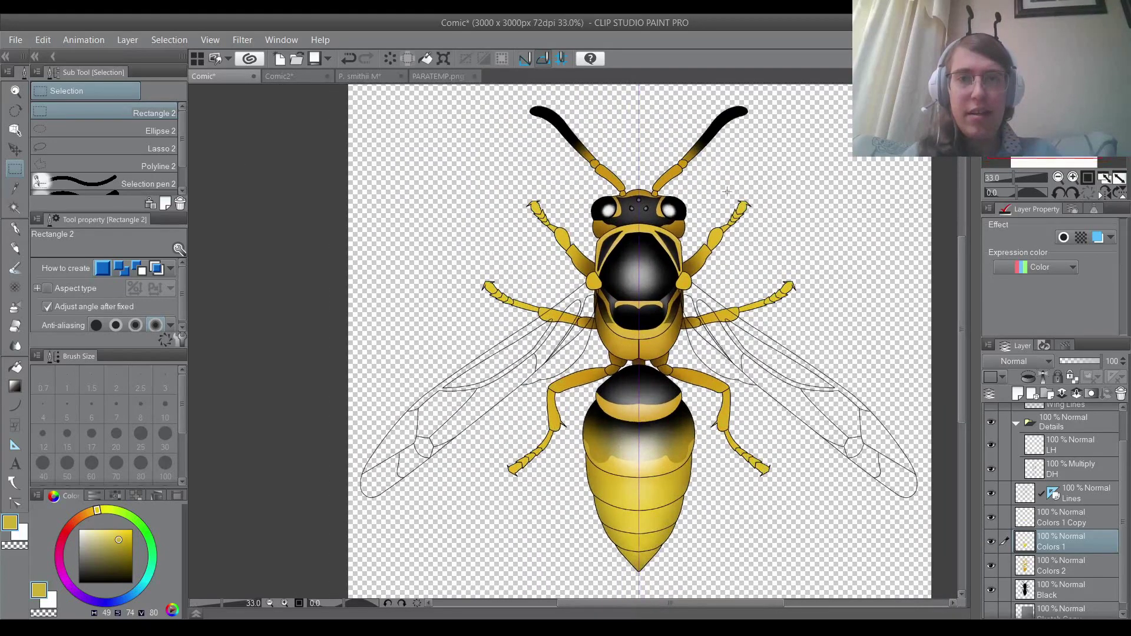
pyautogui.scroll(-3, 809, 270)
pyautogui.scroll(1, 642, 530)
pyautogui.scroll(-2, 643, 530)
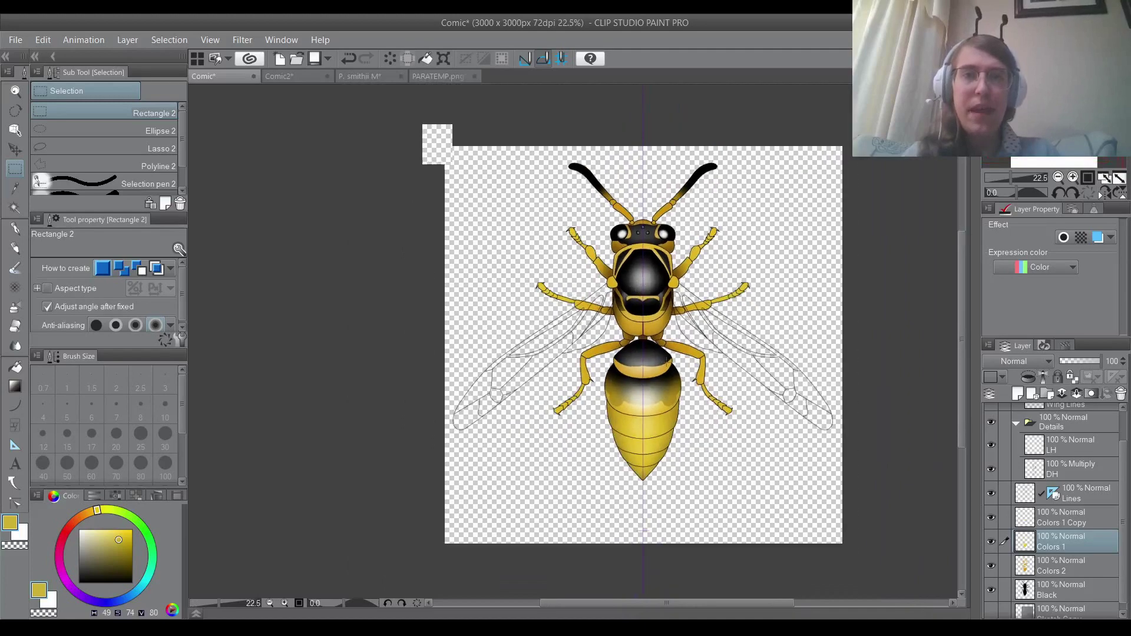
pyautogui.scroll(1, 712, 335)
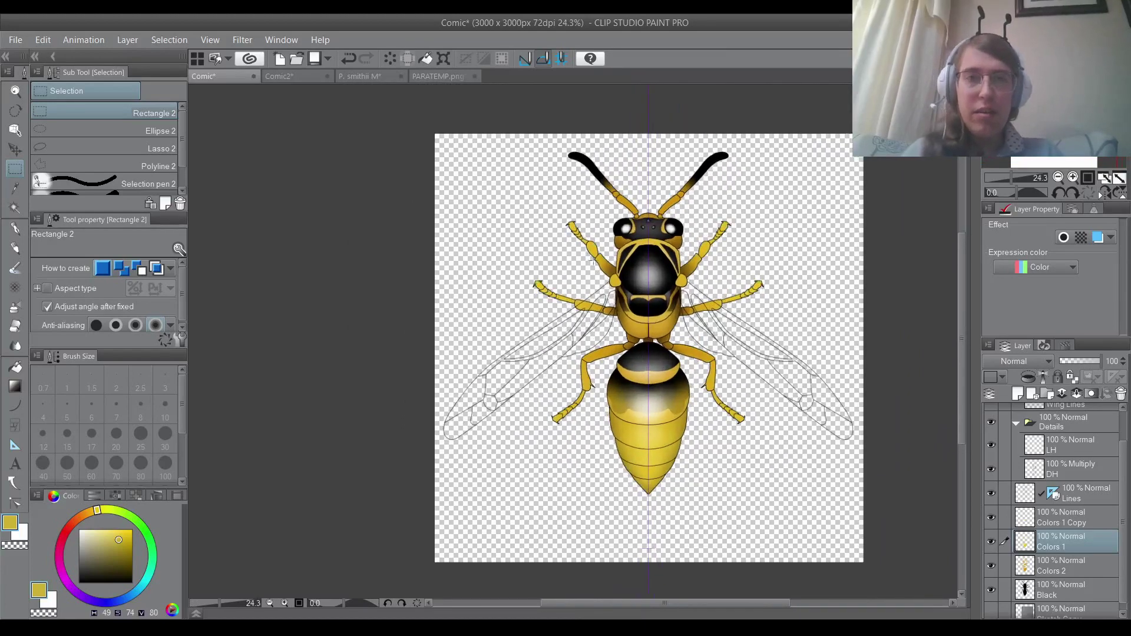
pyautogui.scroll(1, 592, 262)
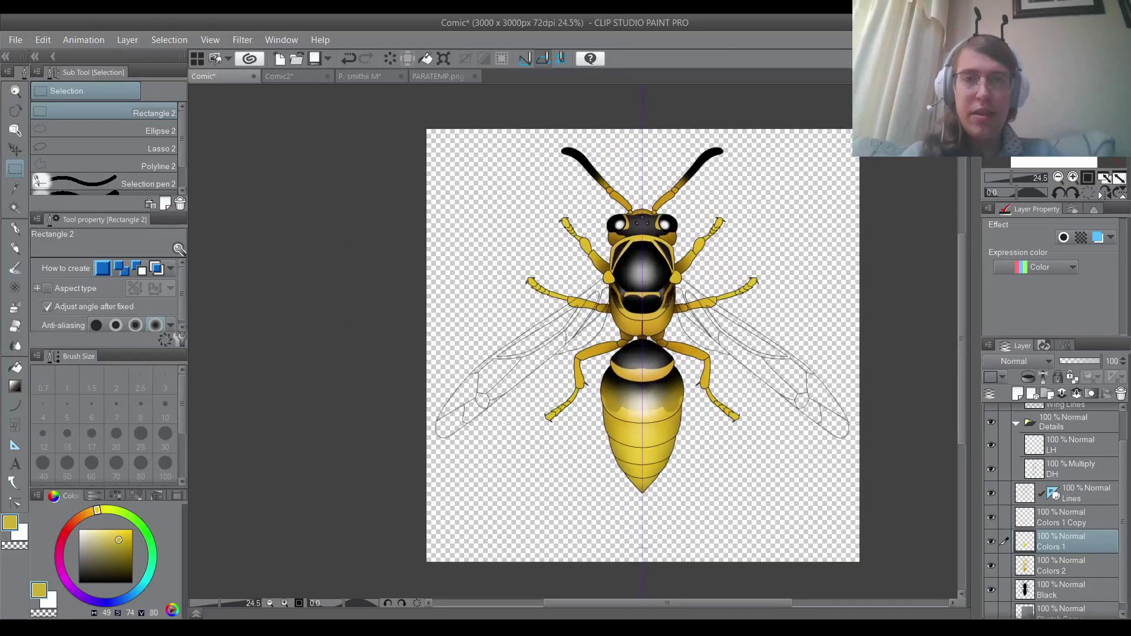
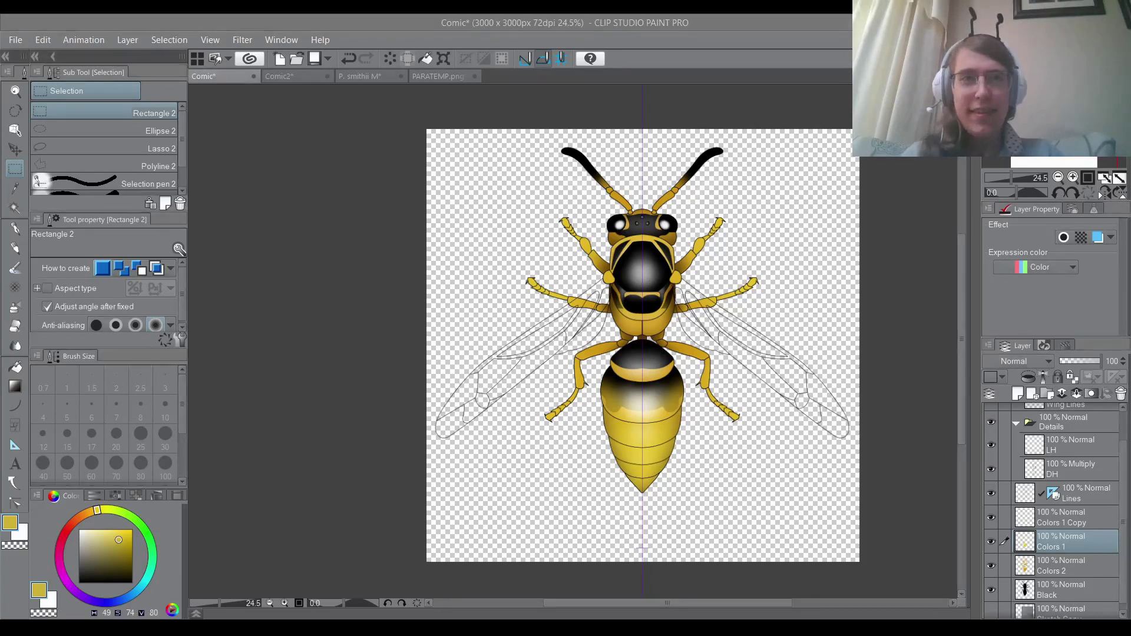
pyautogui.scroll(1, 631, 353)
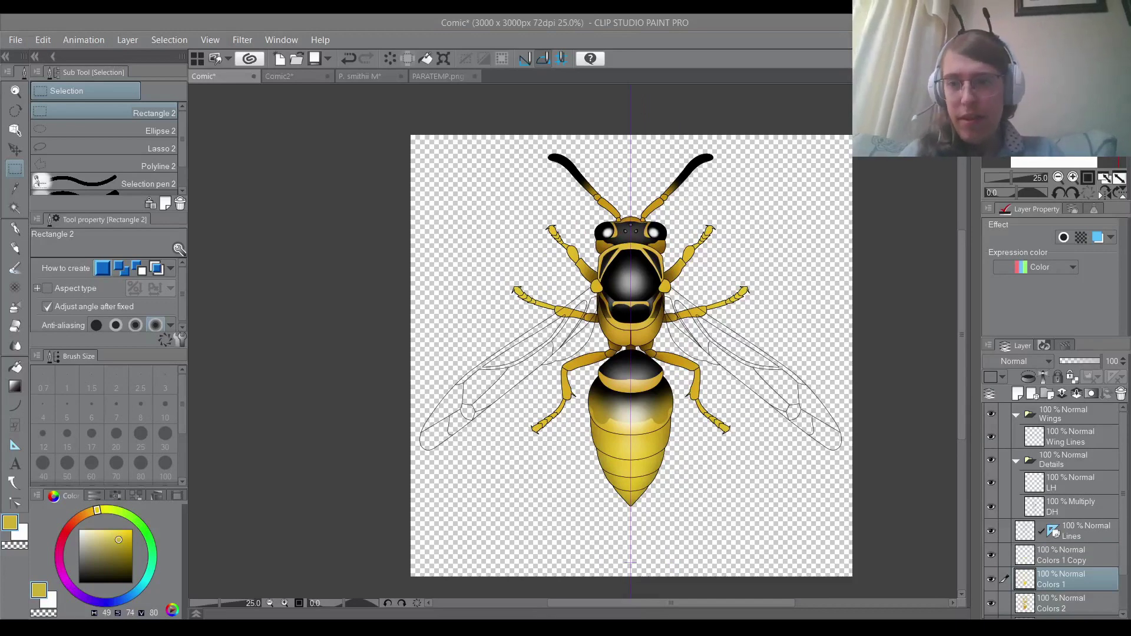
# On the Wing Lines layer, auto-select the background around the wasp and invert the selection so both wings are selected.
pyautogui.scroll(1, 631, 382)
pyautogui.press('w')
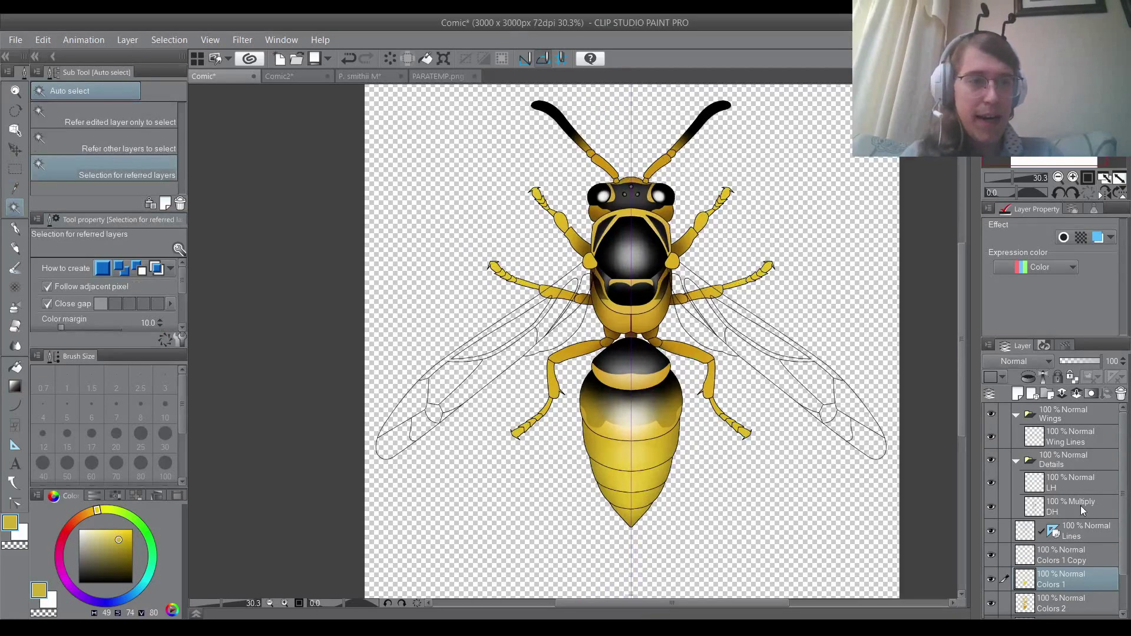
pyautogui.scroll(-2, 1048, 565)
pyautogui.click(1048, 587)
pyautogui.scroll(2, 1068, 518)
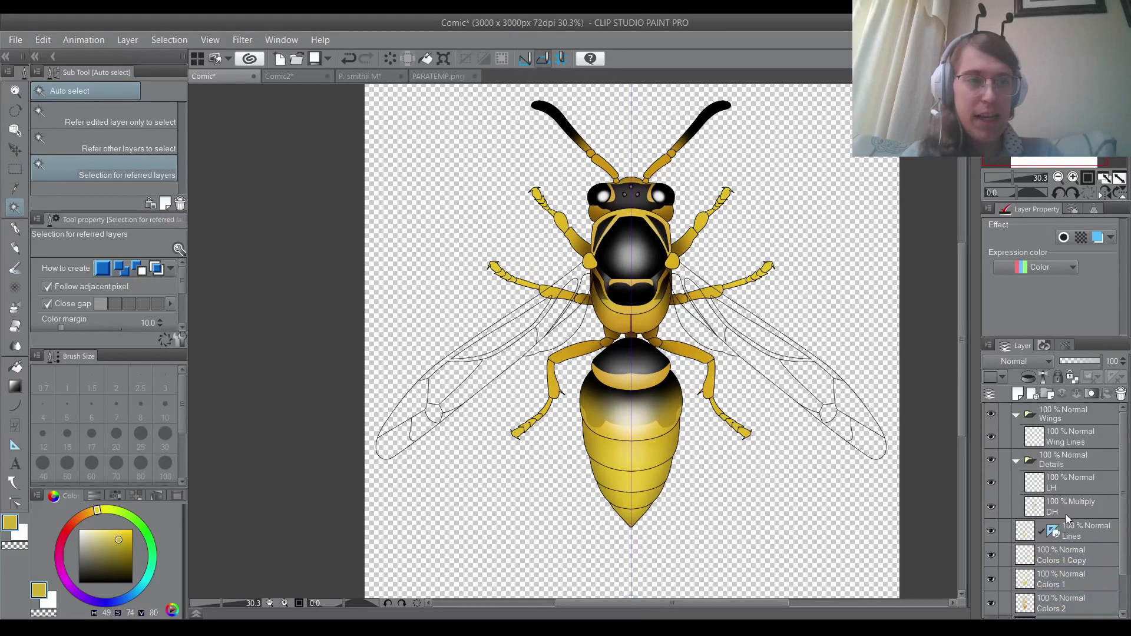
pyautogui.click(1056, 443)
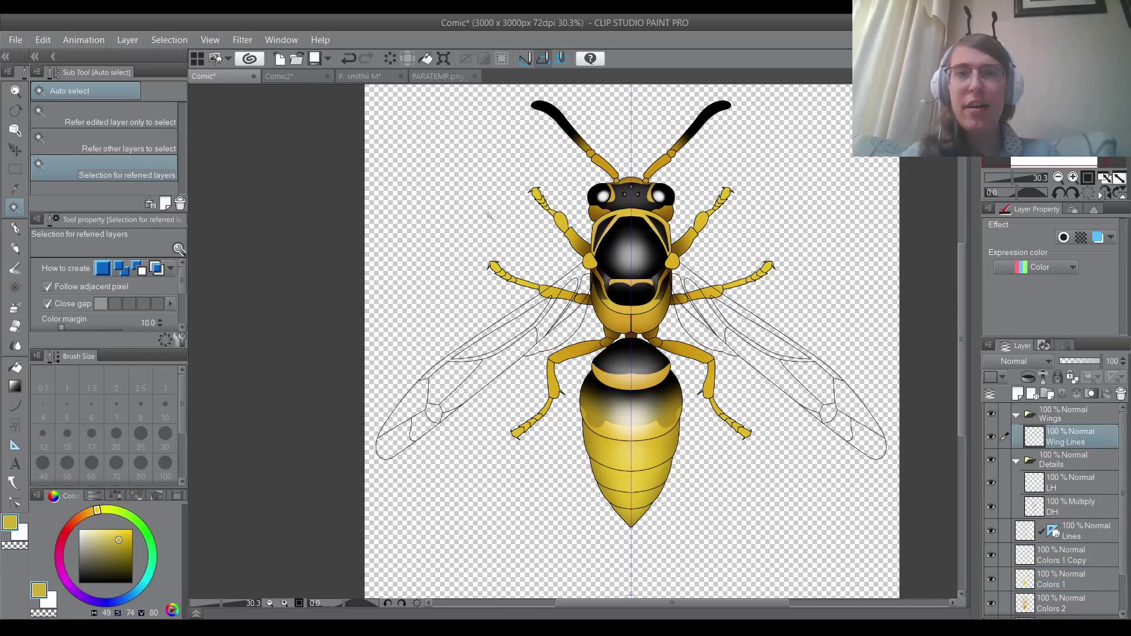
pyautogui.click(383, 279)
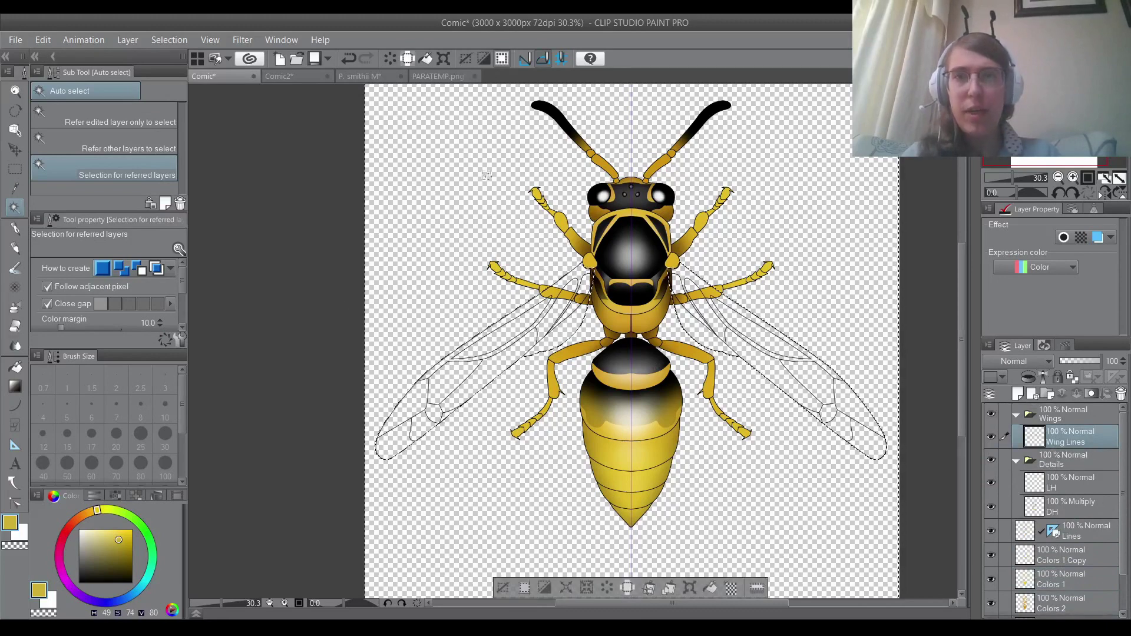
pyautogui.scroll(2, 377, 412)
pyautogui.moveTo(809, 354); pyautogui.dragTo(800, 376)
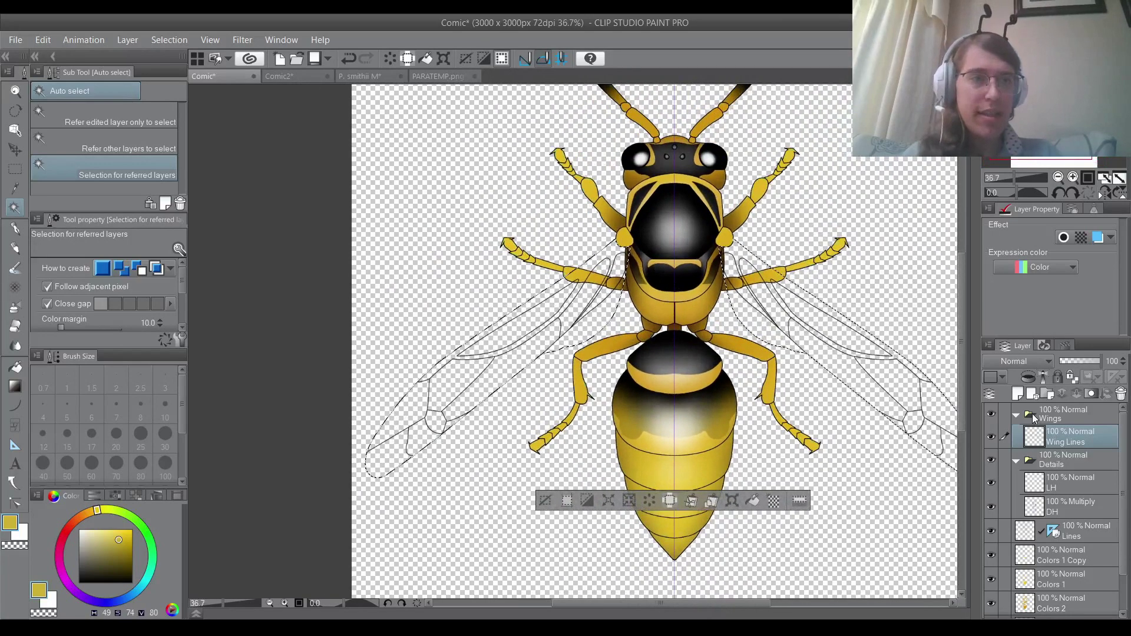
# Add a layer named Wing Color to the Wings folder and place it beneath Wing Lines.
pyautogui.click(1018, 394)
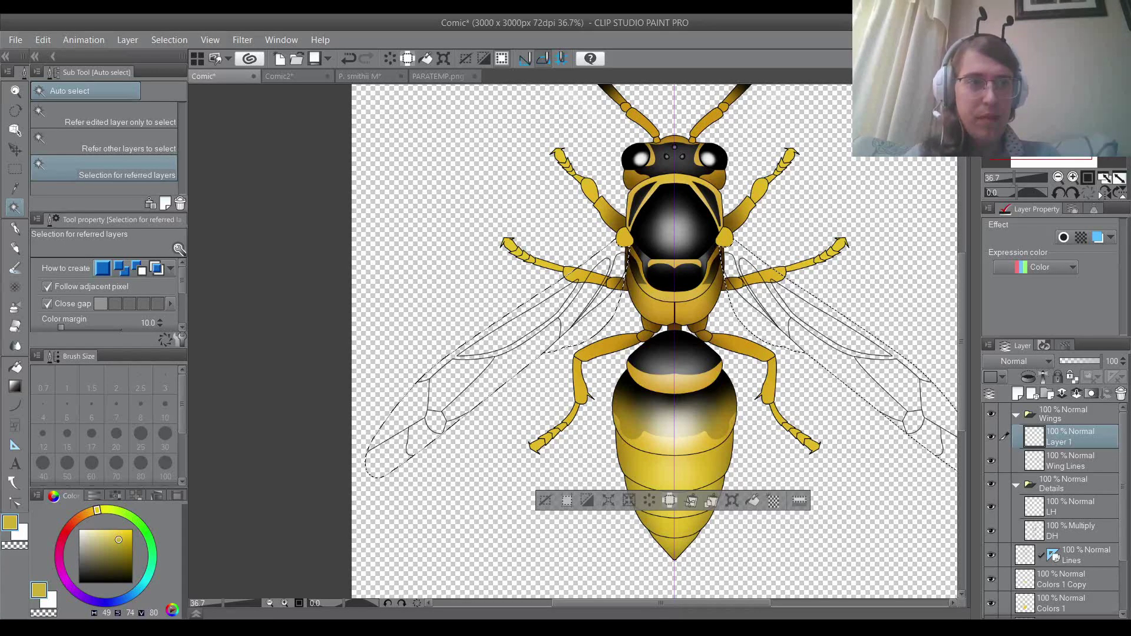
pyautogui.write('Wing Color')
pyautogui.press('Return')
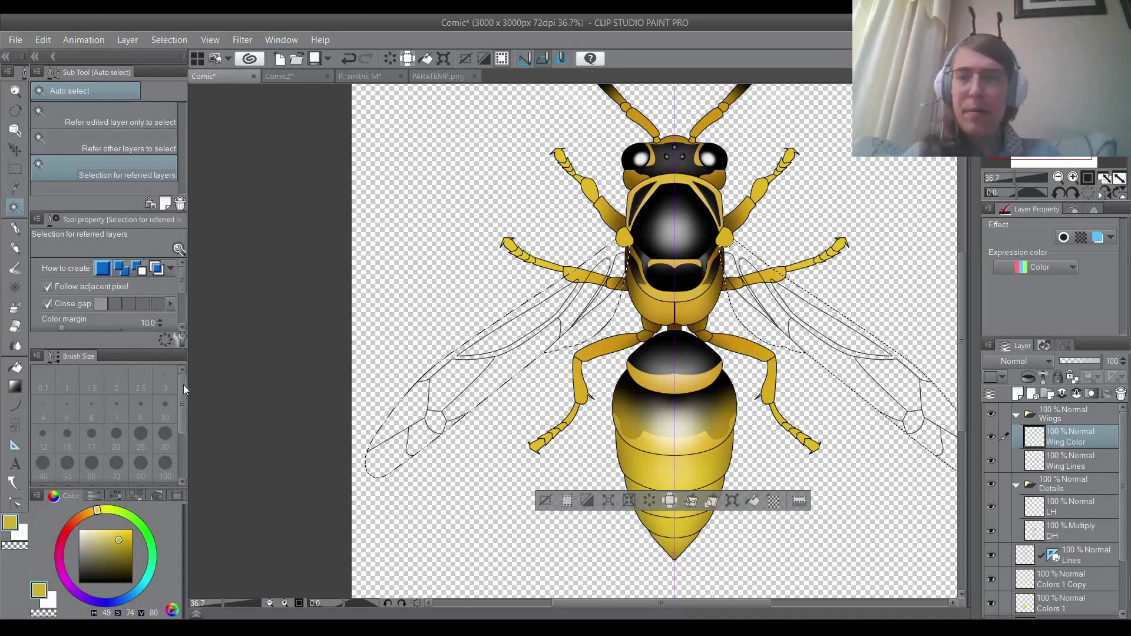
pyautogui.hotkey('ctrl', '-')
pyautogui.moveTo(1074, 437); pyautogui.dragTo(1074, 475)
pyautogui.hotkey('ctrl', '-')
pyautogui.scroll(1, 514, 279)
# Circle the transparent wing tip on the reference photo with the Smooth watercolor brush, undo the stroke and return to the wasp illustration.
pyautogui.click(15, 307)
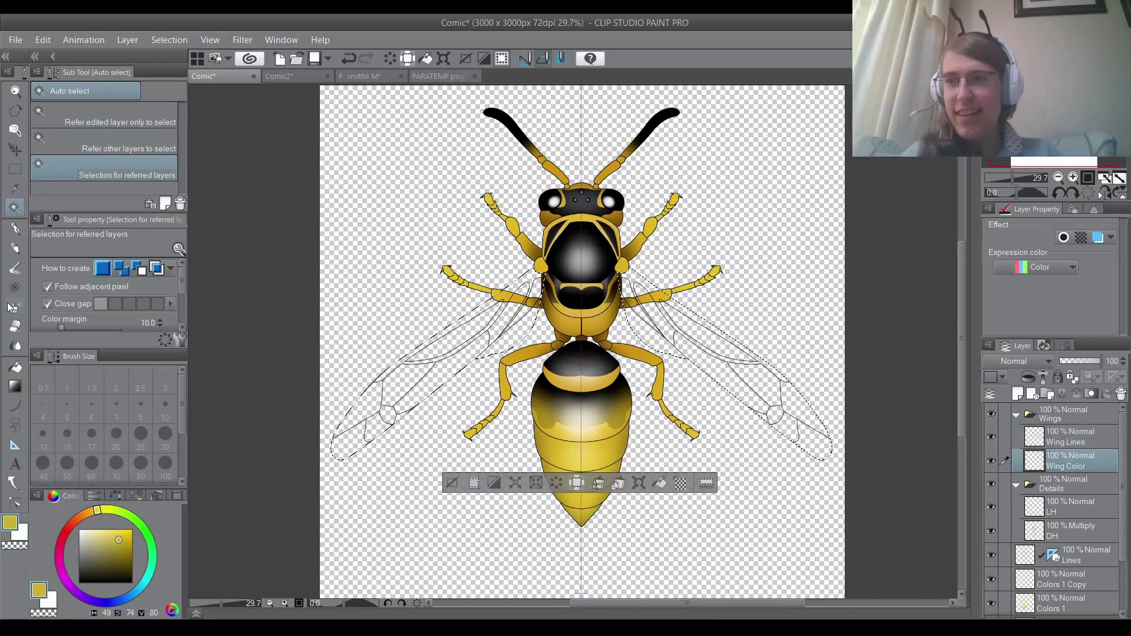
pyautogui.click(285, 76)
pyautogui.scroll(-1, 658, 217)
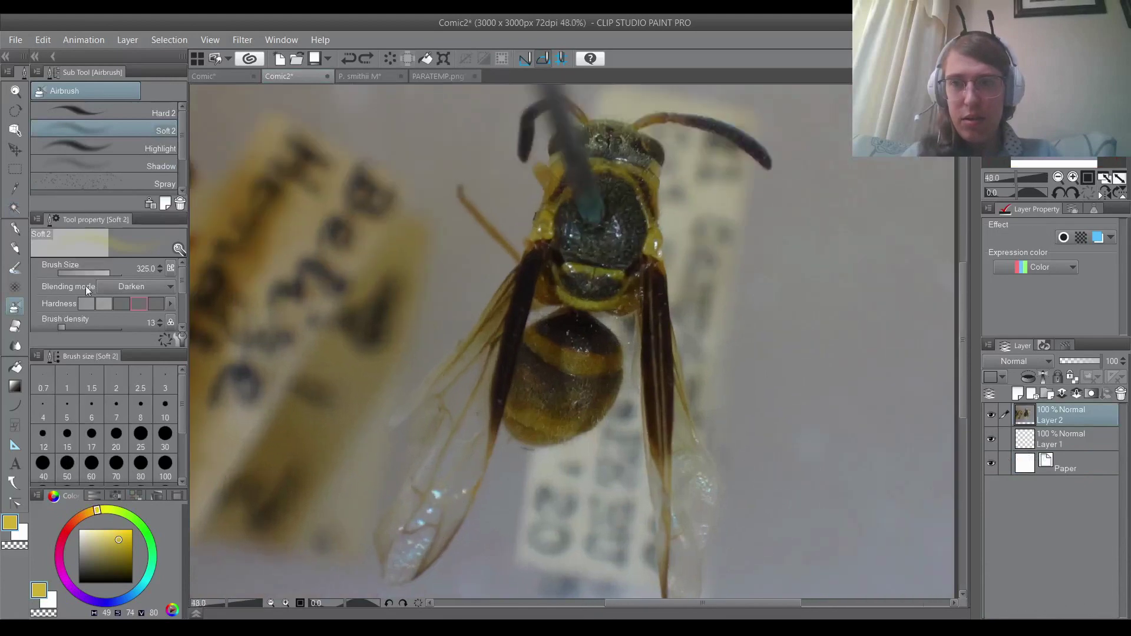
pyautogui.click(15, 269)
pyautogui.moveTo(541, 435)
pyautogui.mouseDown()
pyautogui.moveTo(466, 372)
pyautogui.moveTo(381, 429)
pyautogui.moveTo(416, 512)
pyautogui.moveTo(535, 497)
pyautogui.moveTo(535, 440)
pyautogui.mouseUp()
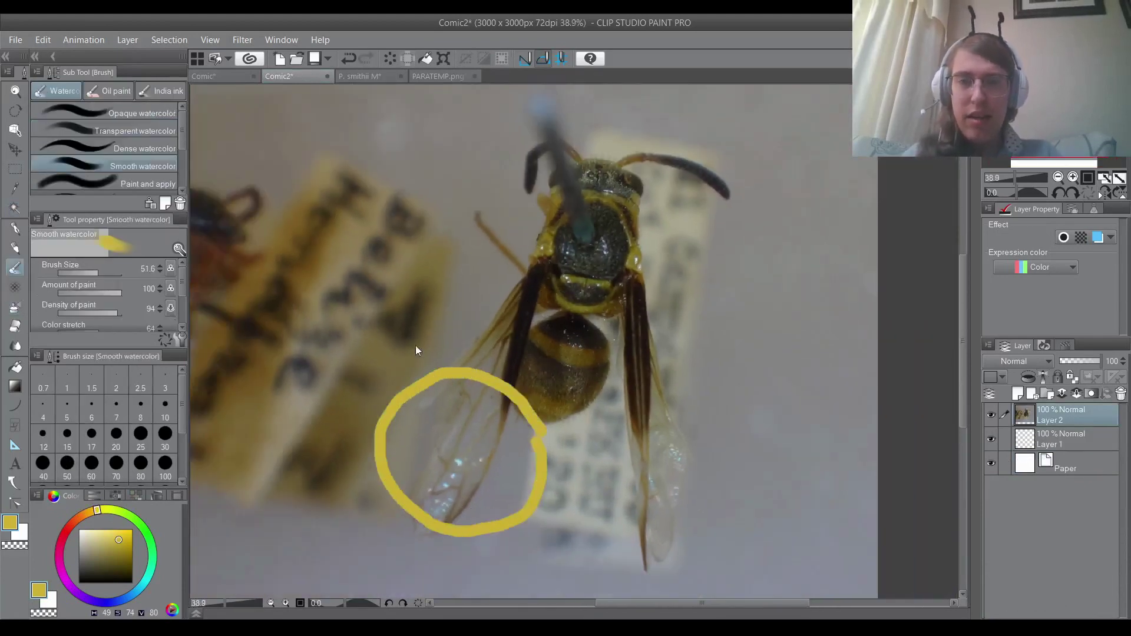
pyautogui.hotkey('ctrl', 'z')
pyautogui.click(215, 74)
pyautogui.scroll(3, 604, 301)
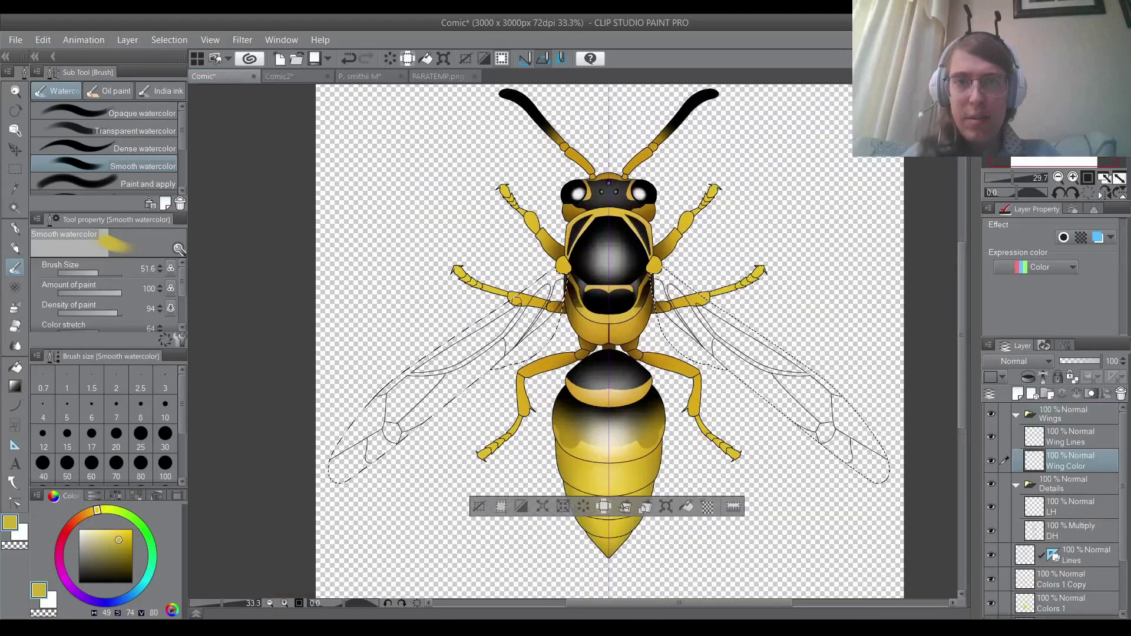
# Paint both selected wings light orange (H 38, S 68, V 98) with the Soft 2 airbrush at size 806.2, and deselect.
pyautogui.click(16, 307)
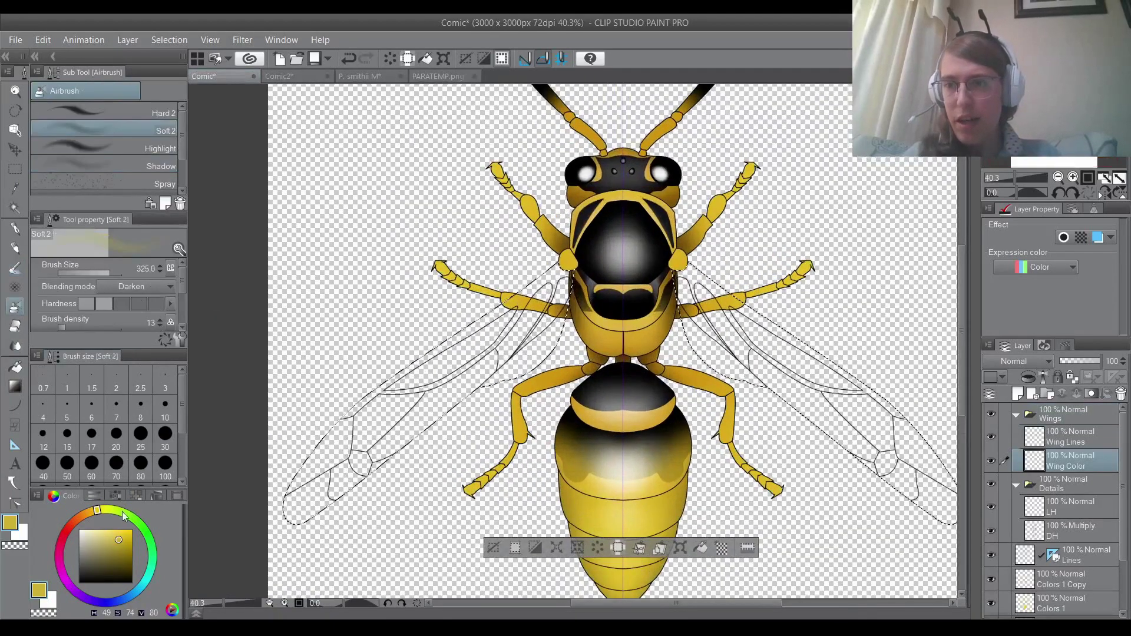
pyautogui.moveTo(97, 518)
pyautogui.mouseDown()
pyautogui.moveTo(87, 511)
pyautogui.moveTo(118, 528)
pyautogui.moveTo(101, 557)
pyautogui.moveTo(109, 530)
pyautogui.mouseUp()
pyautogui.click(113, 535)
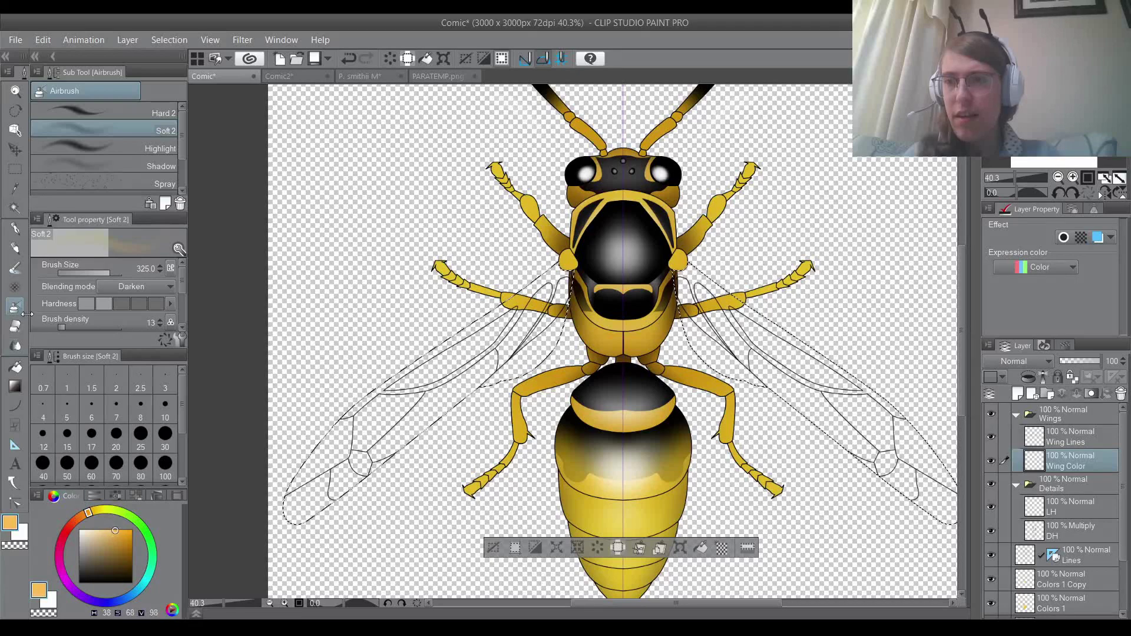
pyautogui.scroll(-1, 497, 365)
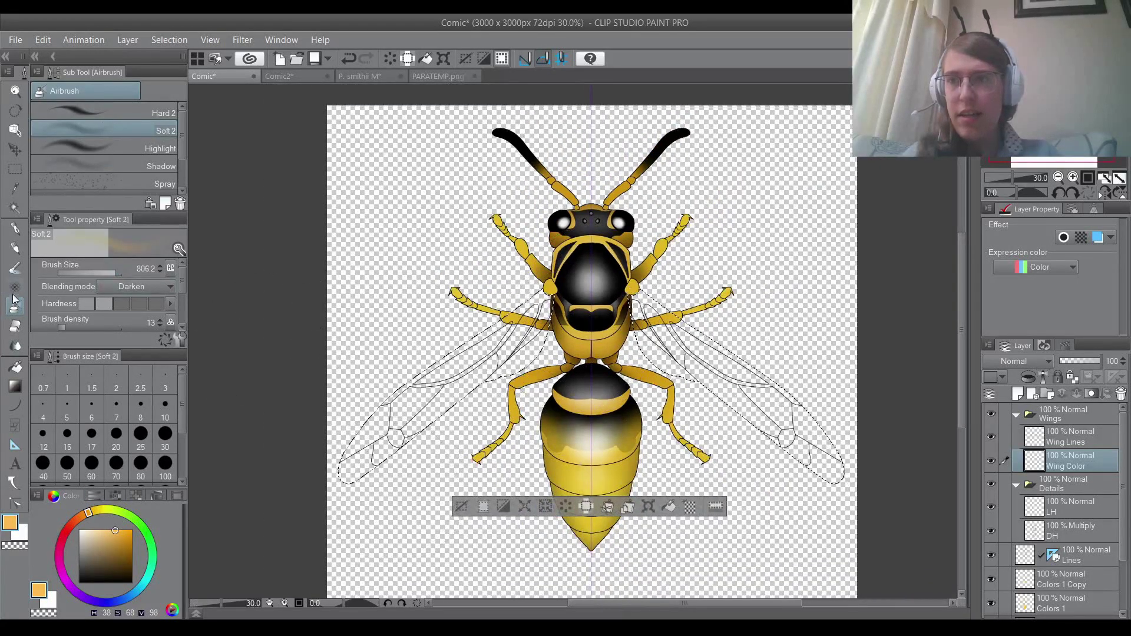
pyautogui.moveTo(316, 467); pyautogui.dragTo(519, 327)
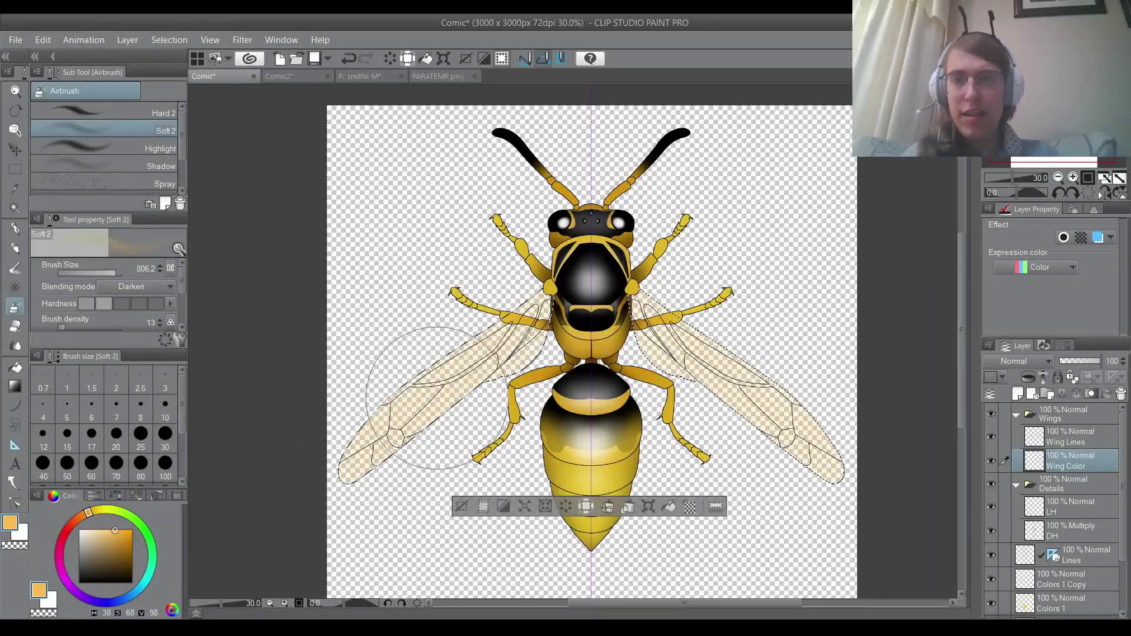
pyautogui.scroll(-2, 404, 253)
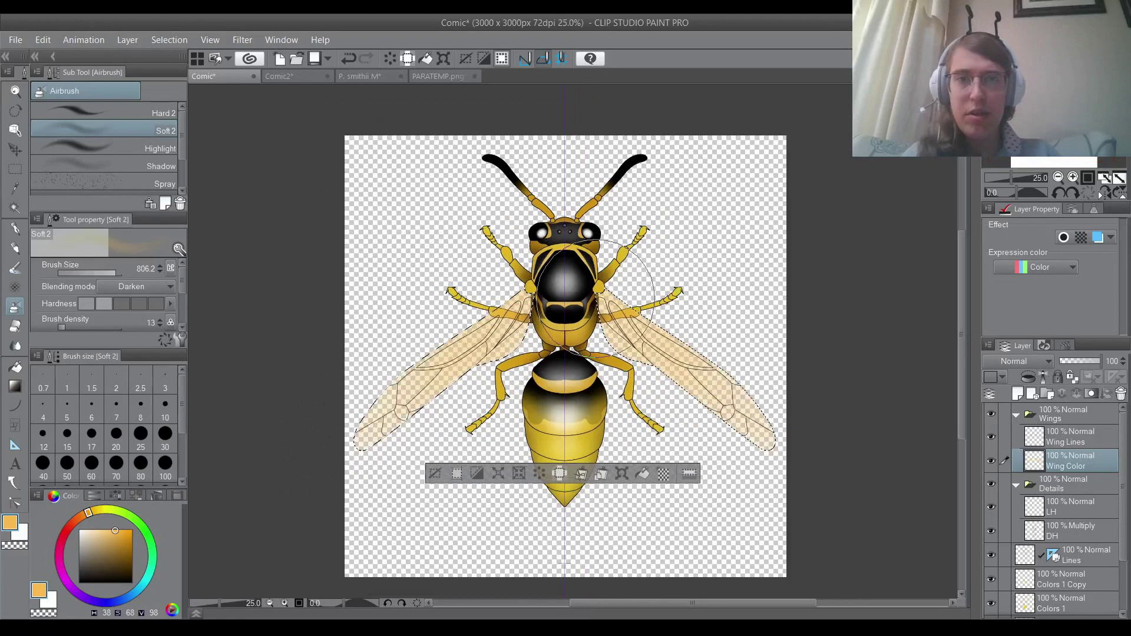
pyautogui.scroll(2, 404, 253)
pyautogui.click(16, 169)
pyautogui.hotkey('ctrl', 'd')
pyautogui.scroll(-1, 942, 439)
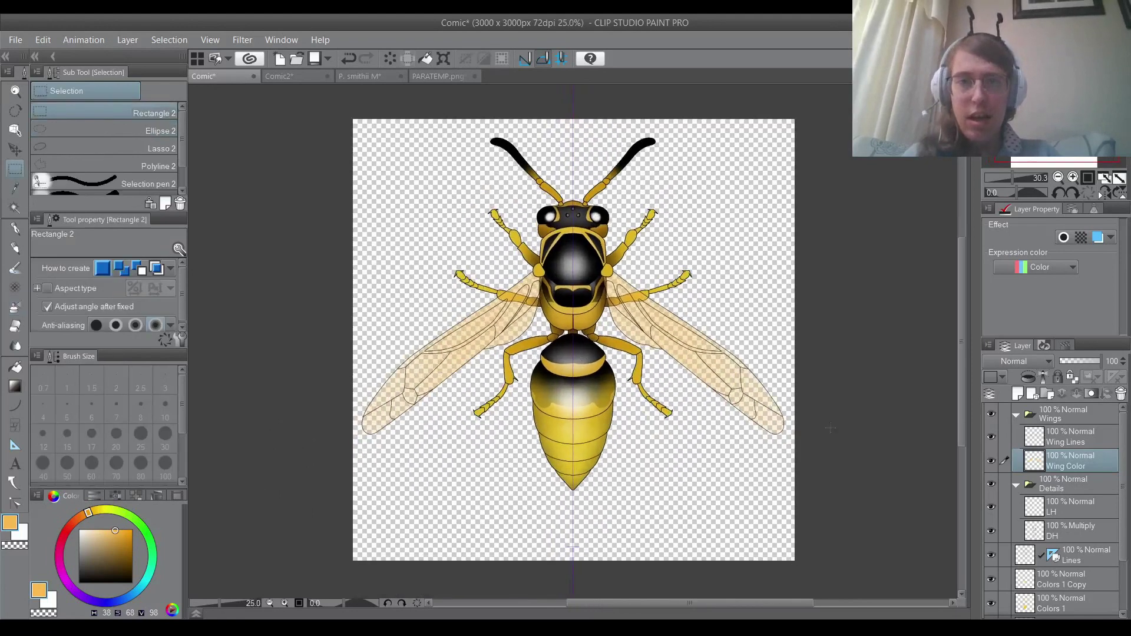
# Add a new layer above Wing Color and name it Wing Color 2.
pyautogui.click(1022, 394)
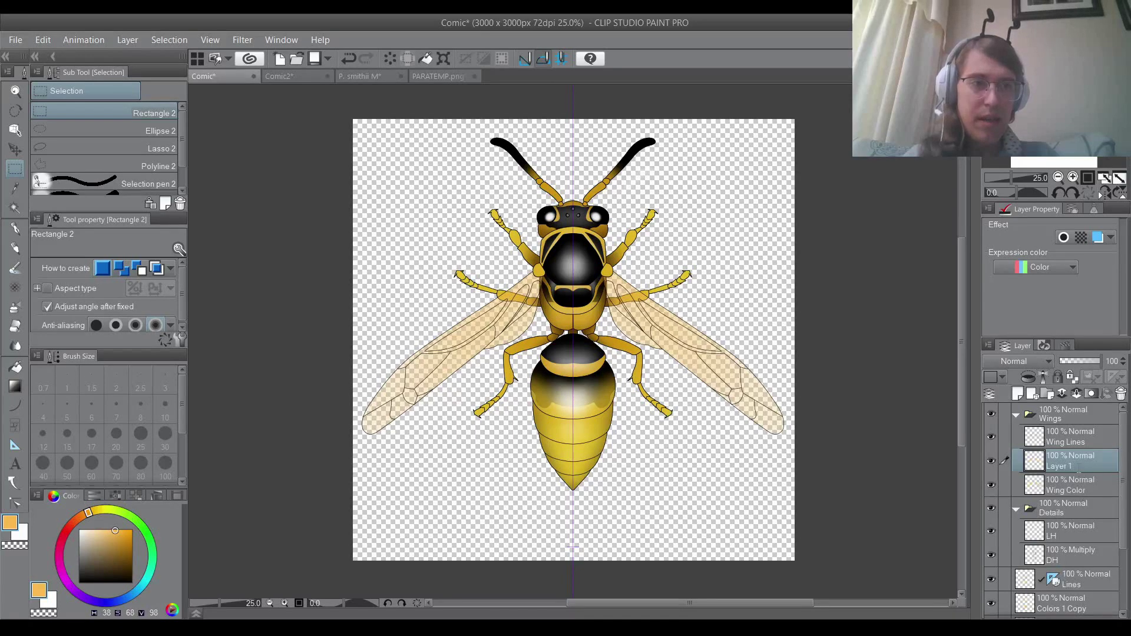
pyautogui.doubleClick(1061, 466)
pyautogui.write('Wing Color')
pyautogui.press('Return')
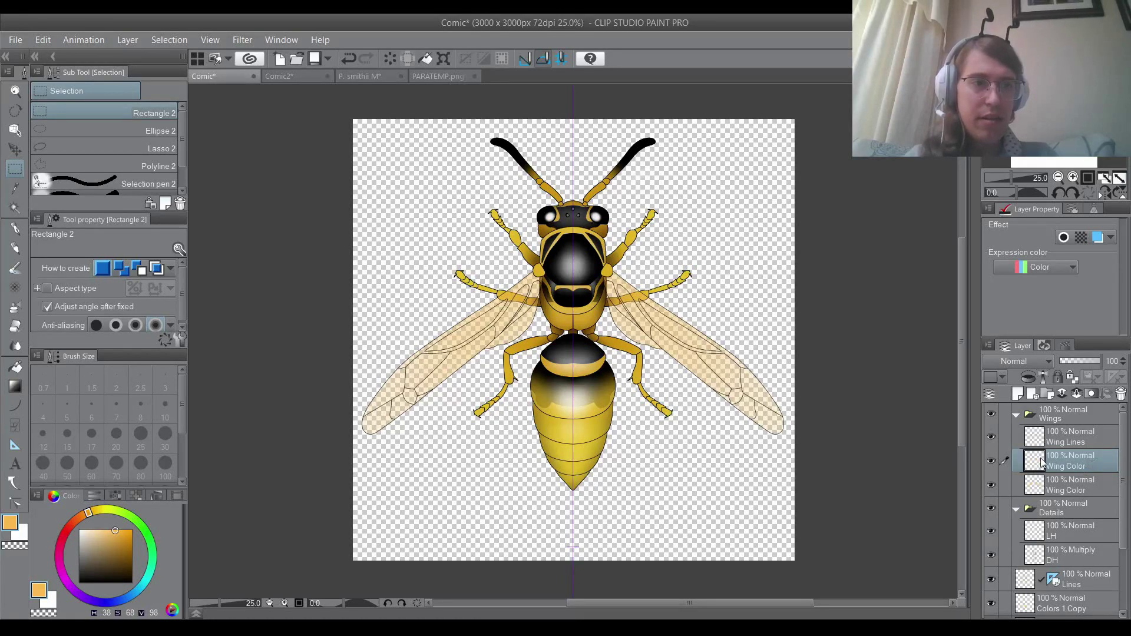
# Mark the wing area beside the abdomen on the reference photo, undo the stroke and return to the wasp illustration.
pyautogui.click(279, 76)
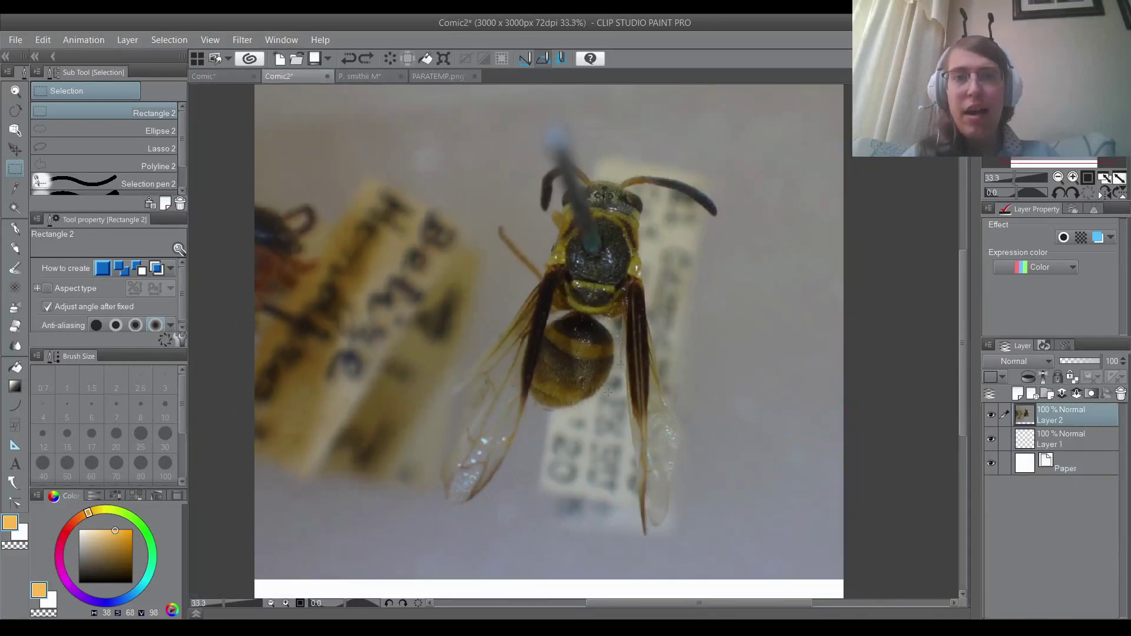
pyautogui.scroll(1, 581, 268)
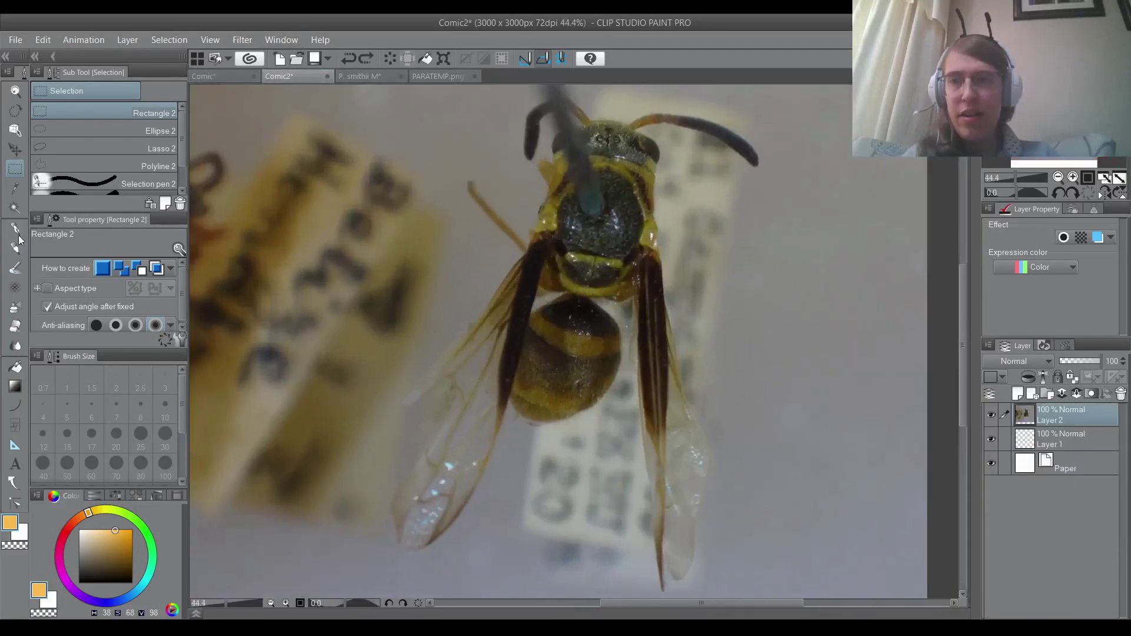
pyautogui.press('b')
pyautogui.moveTo(556, 369)
pyautogui.mouseDown()
pyautogui.moveTo(560, 297)
pyautogui.moveTo(495, 239)
pyautogui.moveTo(484, 424)
pyautogui.moveTo(560, 365)
pyautogui.mouseUp()
pyautogui.hotkey('ctrl', 'z')
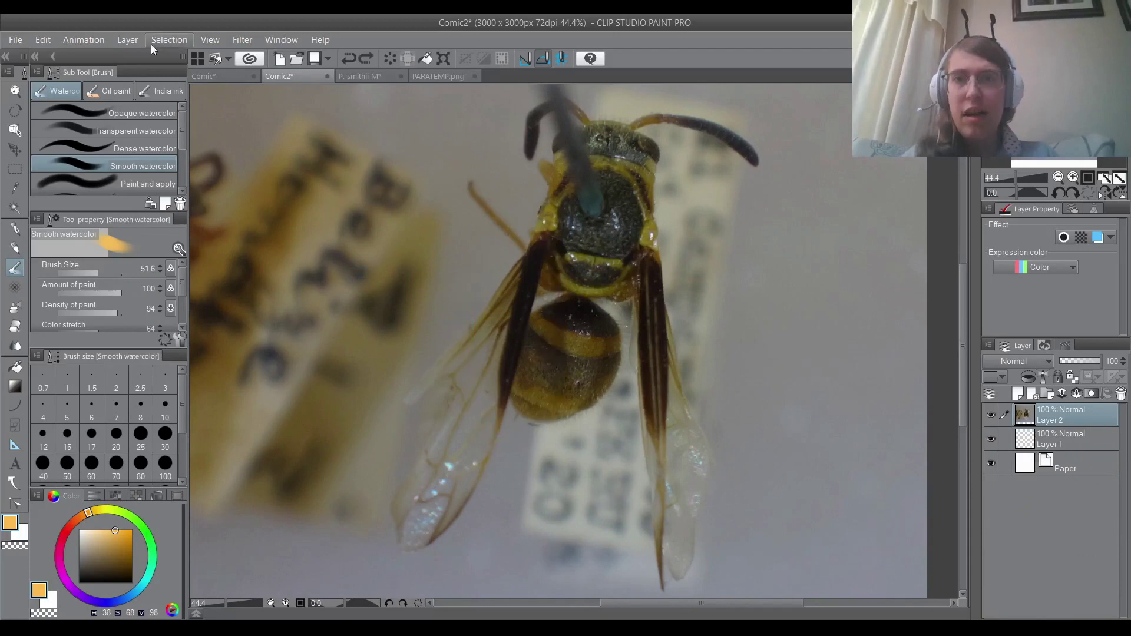
pyautogui.click(202, 75)
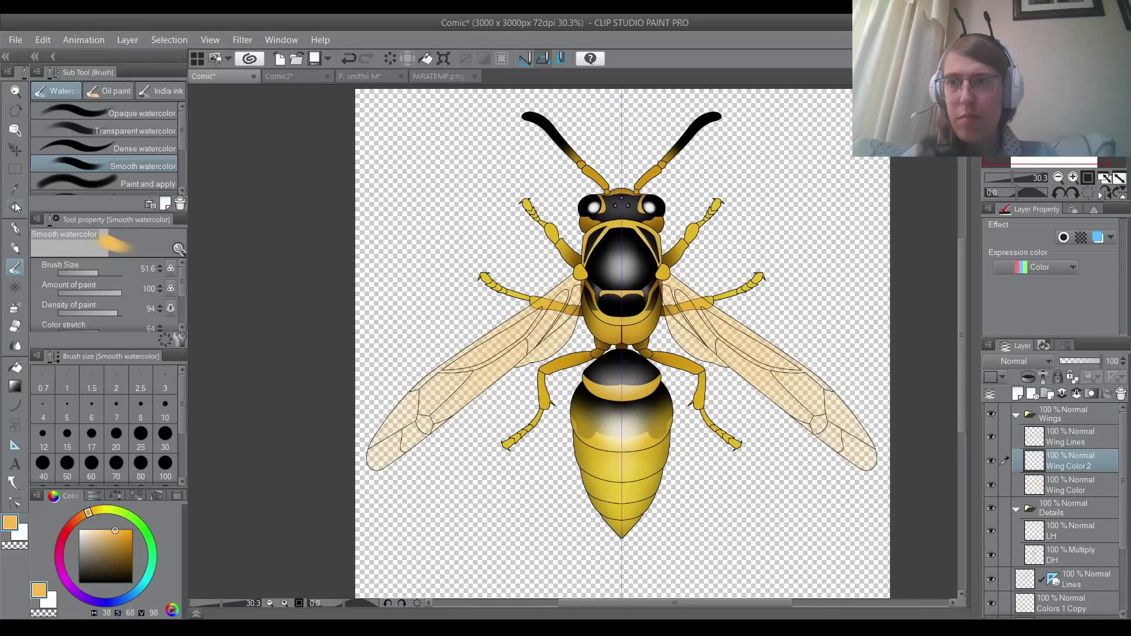
# Auto-select the narrow front cell of the wings from the Wing Lines layer, and make Wing Color 2 the active layer.
pyautogui.click(16, 207)
pyautogui.scroll(1, 526, 341)
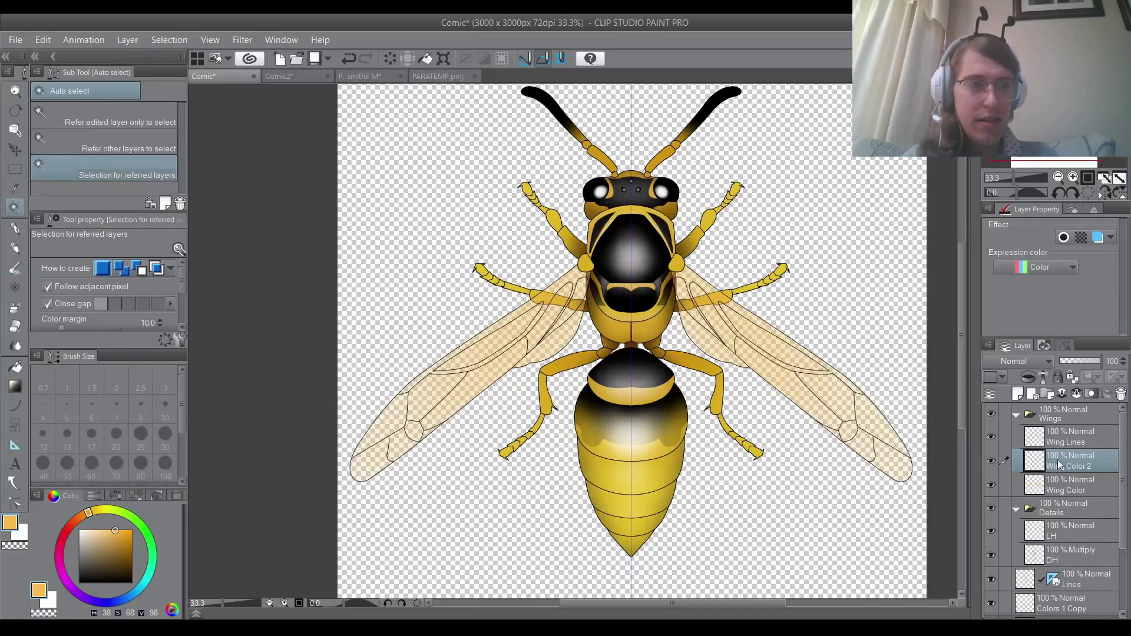
pyautogui.click(1061, 437)
pyautogui.scroll(5, 458, 326)
pyautogui.click(555, 317)
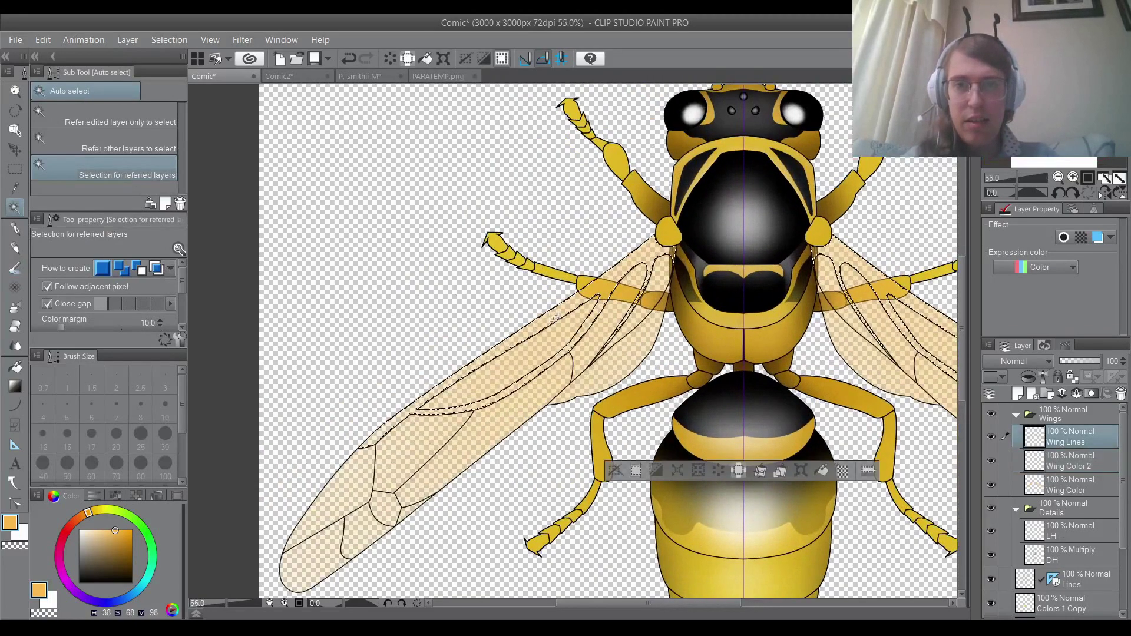
pyautogui.scroll(-2, 584, 294)
pyautogui.scroll(1, 607, 272)
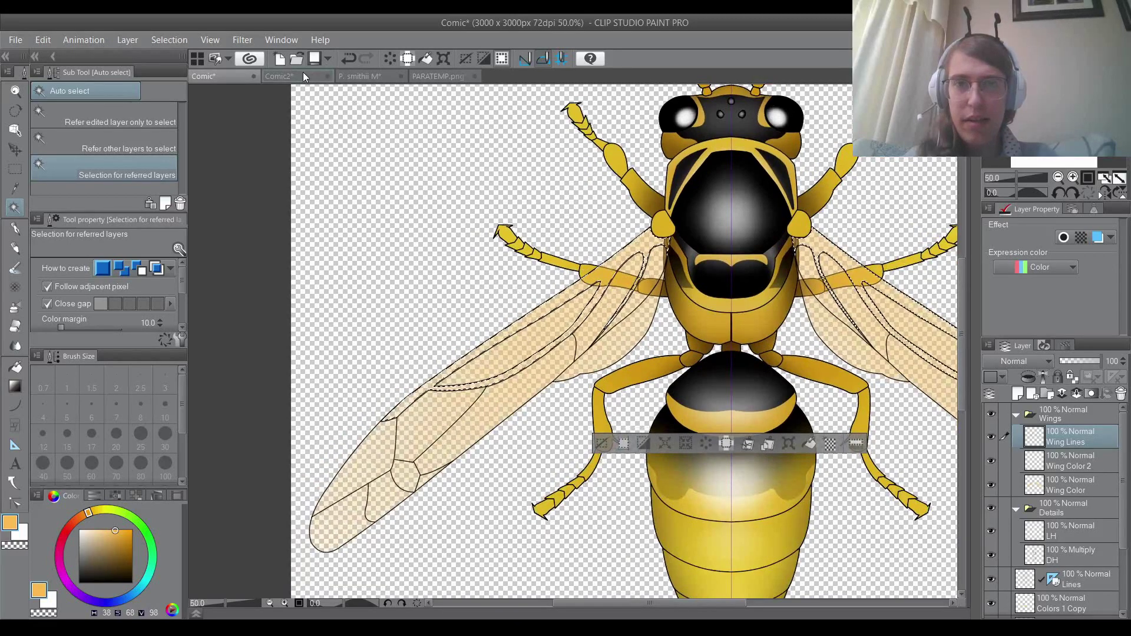
pyautogui.hotkey('alt', '[')
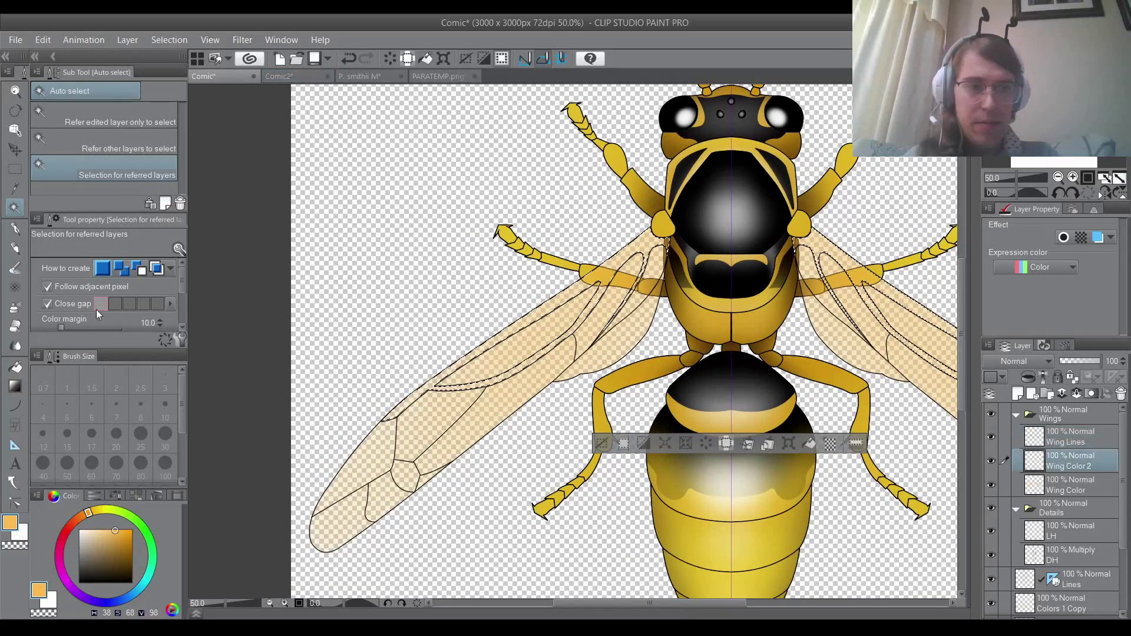
# Set the drawing color to the dark brown sampled from the dark wing edge beside the abdomen in the reference photo.
pyautogui.click(79, 518)
pyautogui.moveTo(109, 545); pyautogui.dragTo(114, 559)
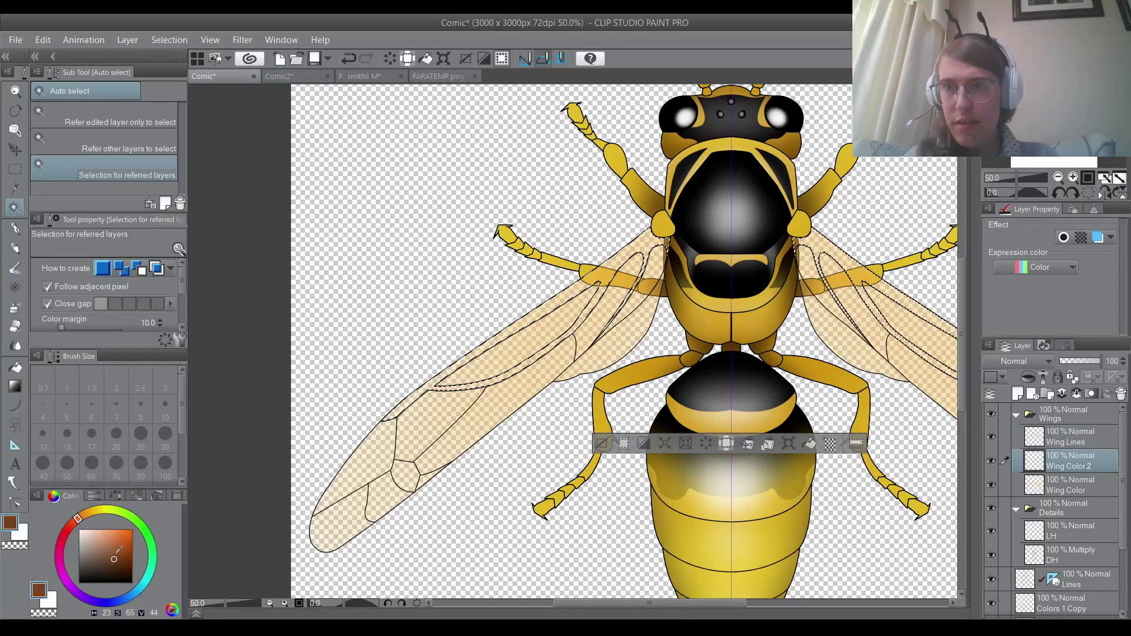
pyautogui.click(283, 75)
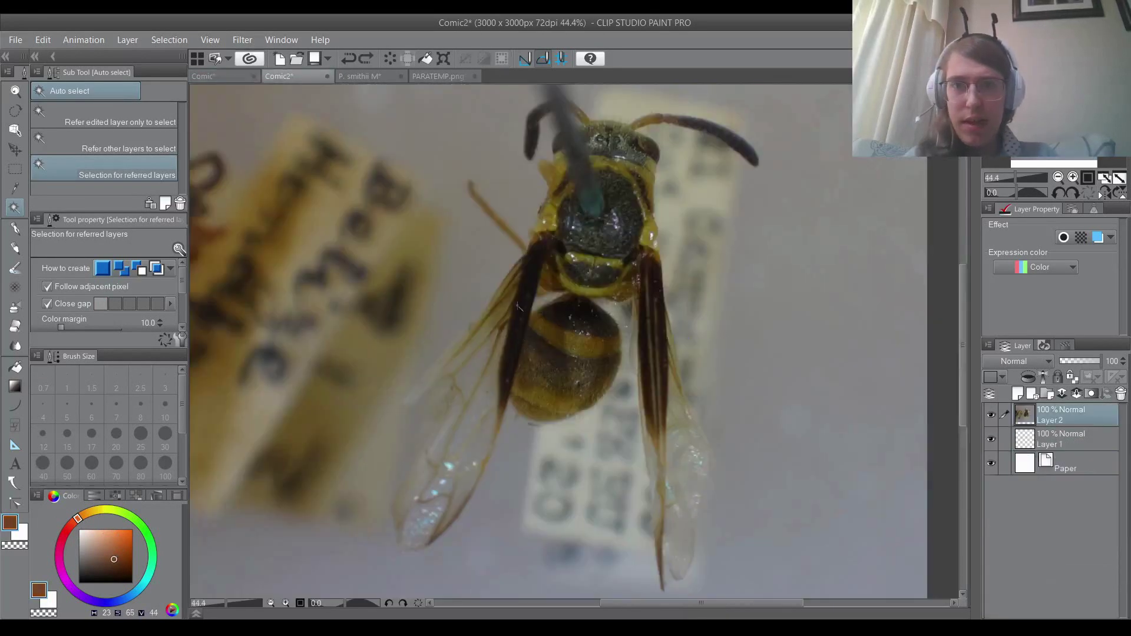
pyautogui.click(16, 188)
pyautogui.click(516, 335)
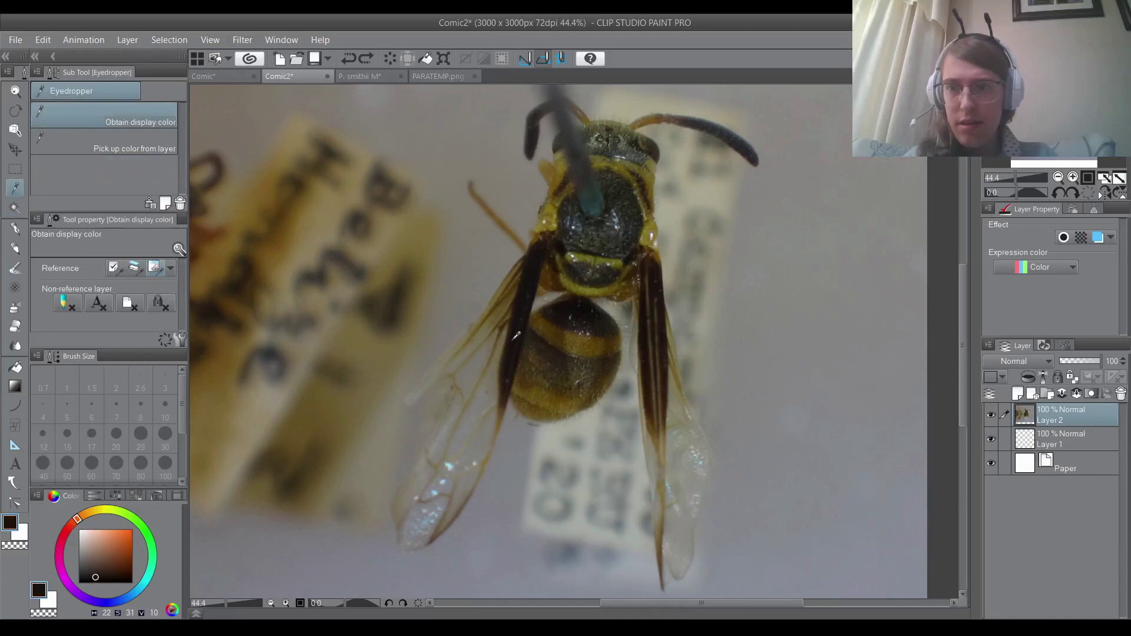
# Resample a lighter reddish brown from the photo's dark wing, add the enclosed front cell from Wing Lines to the selection, and reactivate Wing Color 2.
pyautogui.click(518, 341)
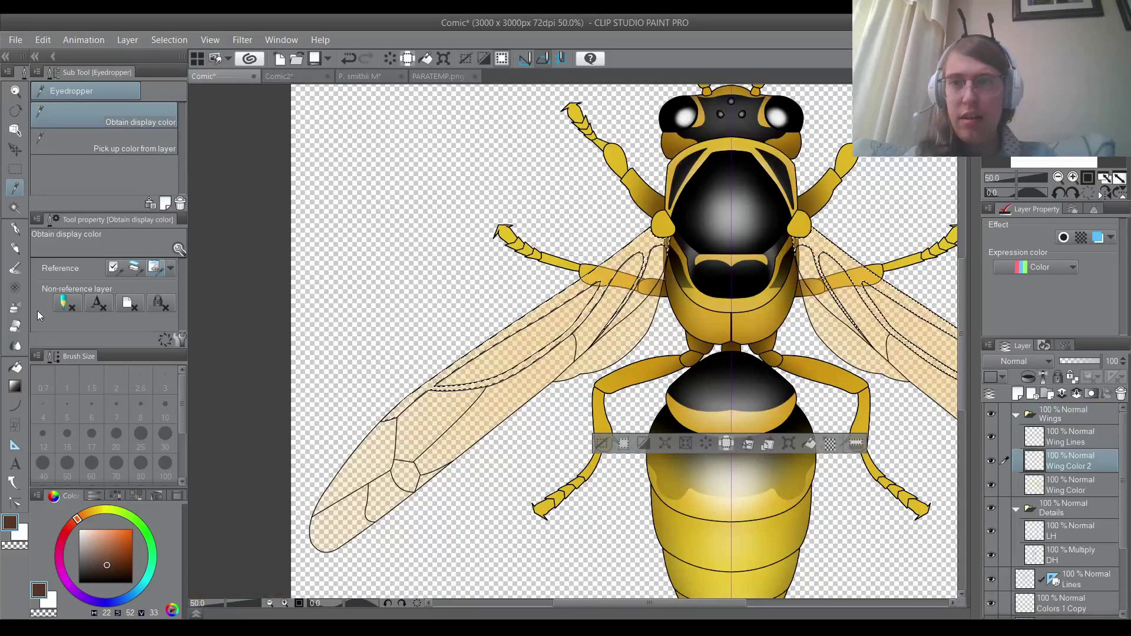
pyautogui.click(16, 205)
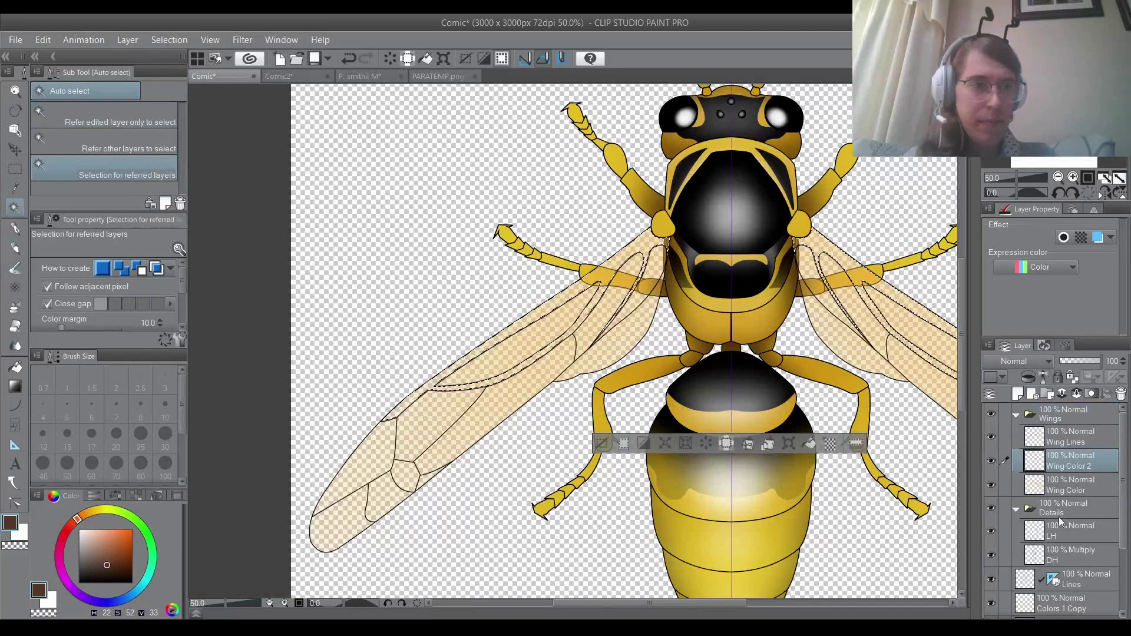
pyautogui.click(1060, 437)
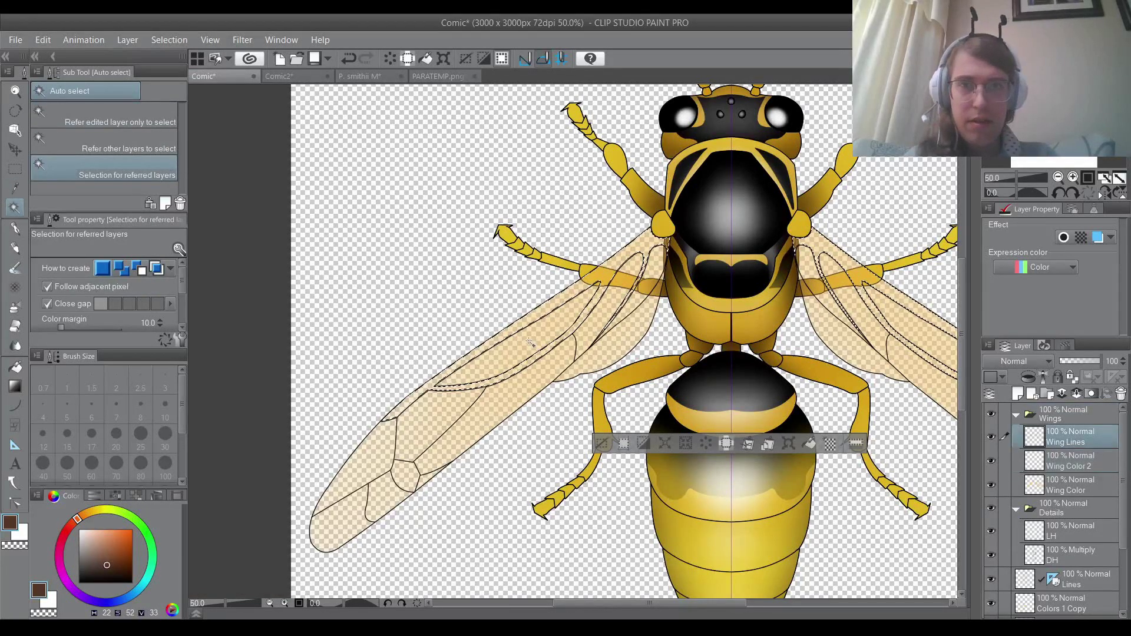
pyautogui.click(1070, 460)
# Airbrush the selected front wing cells with brown on Wing Color 2 using Soft 2, fading toward the tips, and deselect.
pyautogui.click(15, 306)
pyautogui.scroll(-2, 674, 295)
pyautogui.moveTo(536, 311)
pyautogui.mouseDown()
pyautogui.moveTo(492, 328)
pyautogui.moveTo(606, 177)
pyautogui.moveTo(492, 341)
pyautogui.moveTo(588, 300)
pyautogui.moveTo(666, 212)
pyautogui.moveTo(589, 283)
pyautogui.moveTo(530, 265)
pyautogui.moveTo(487, 321)
pyautogui.moveTo(725, 176)
pyautogui.moveTo(589, 254)
pyautogui.moveTo(618, 180)
pyautogui.moveTo(687, 210)
pyautogui.moveTo(606, 202)
pyautogui.mouseUp()
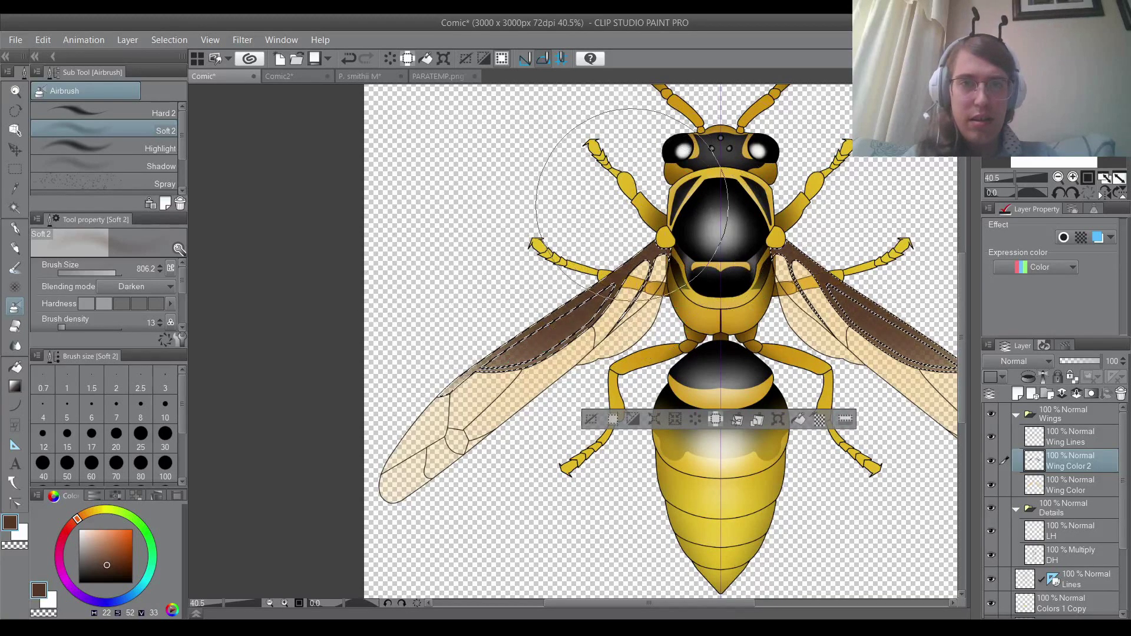
pyautogui.click(15, 169)
pyautogui.hotkey('ctrl', 'd')
pyautogui.hotkey('ctrl', '-')
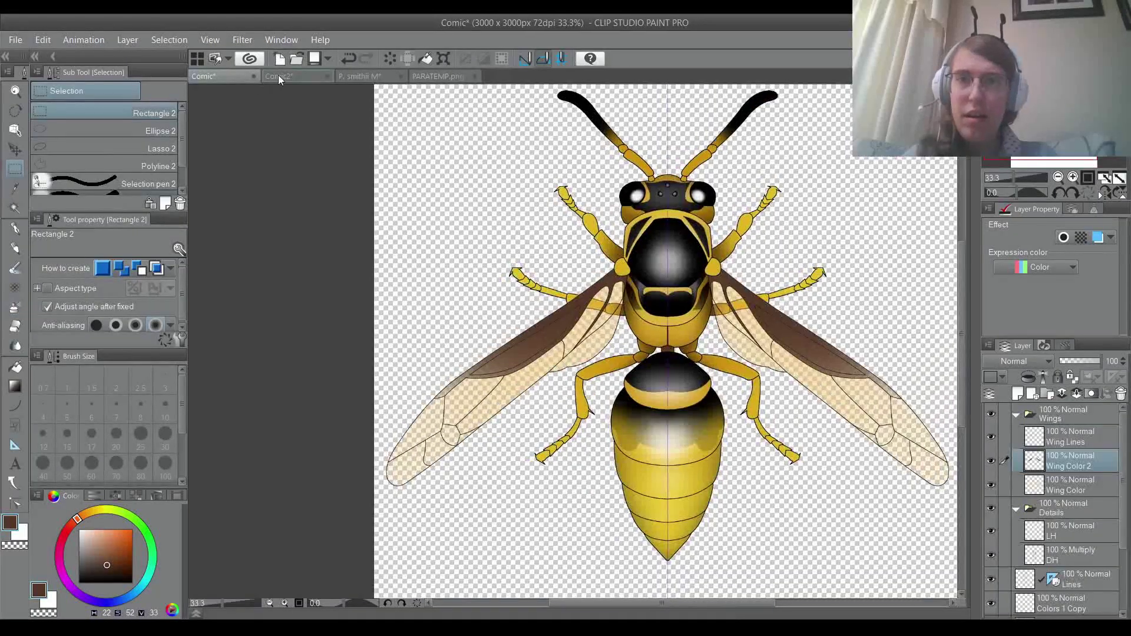
# Compare with the reference photo's wings, auto-select the inner wing cells near the thorax from Wing Lines, and make Wing Color 2 active.
pyautogui.click(278, 75)
pyautogui.scroll(3, 514, 310)
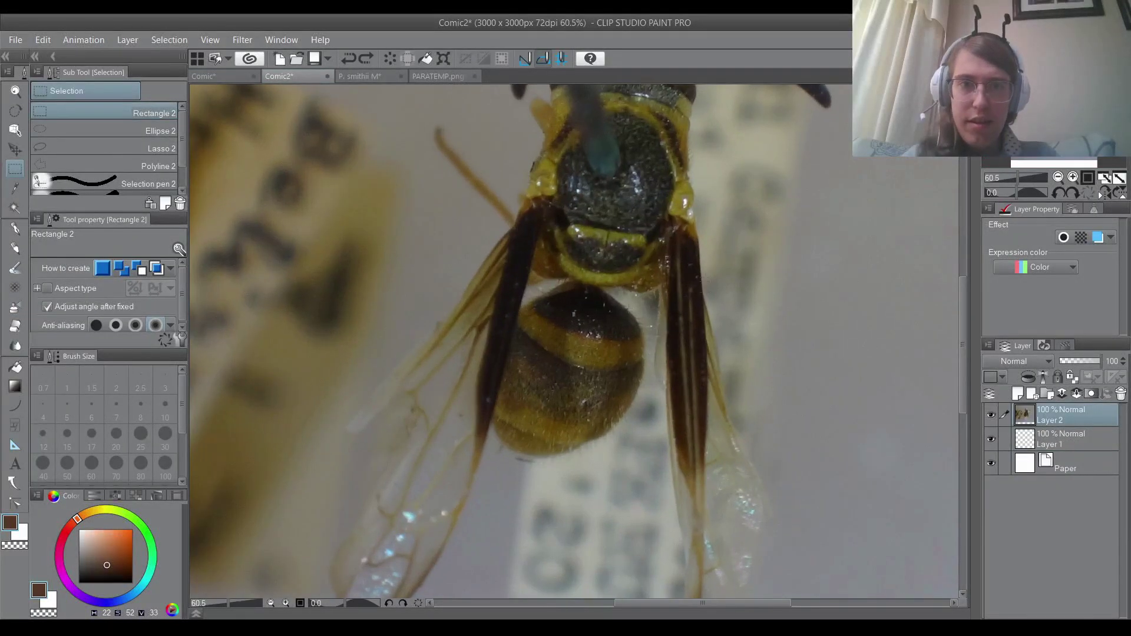
pyautogui.click(226, 76)
pyautogui.press('w')
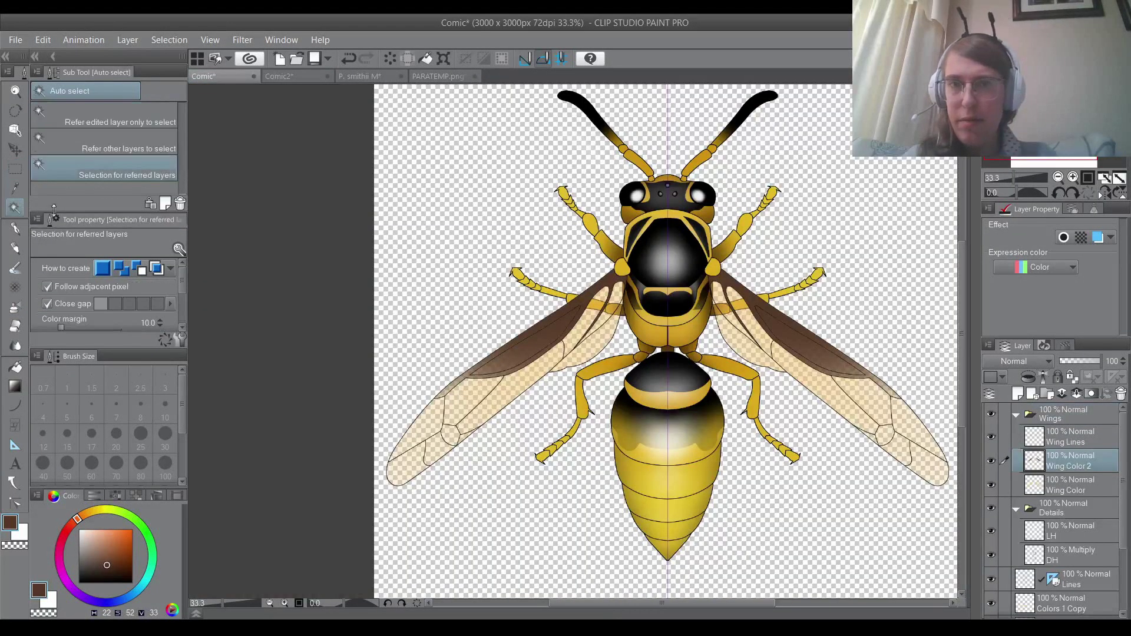
pyautogui.scroll(2, 621, 293)
pyautogui.click(1064, 437)
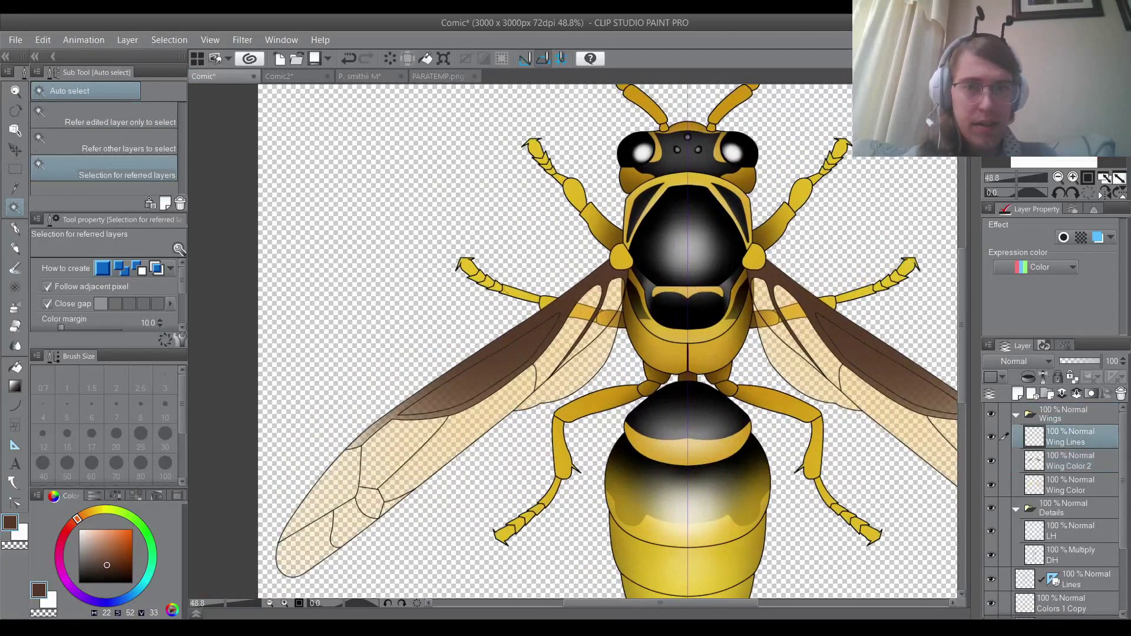
pyautogui.scroll(2, 513, 283)
pyautogui.click(595, 377)
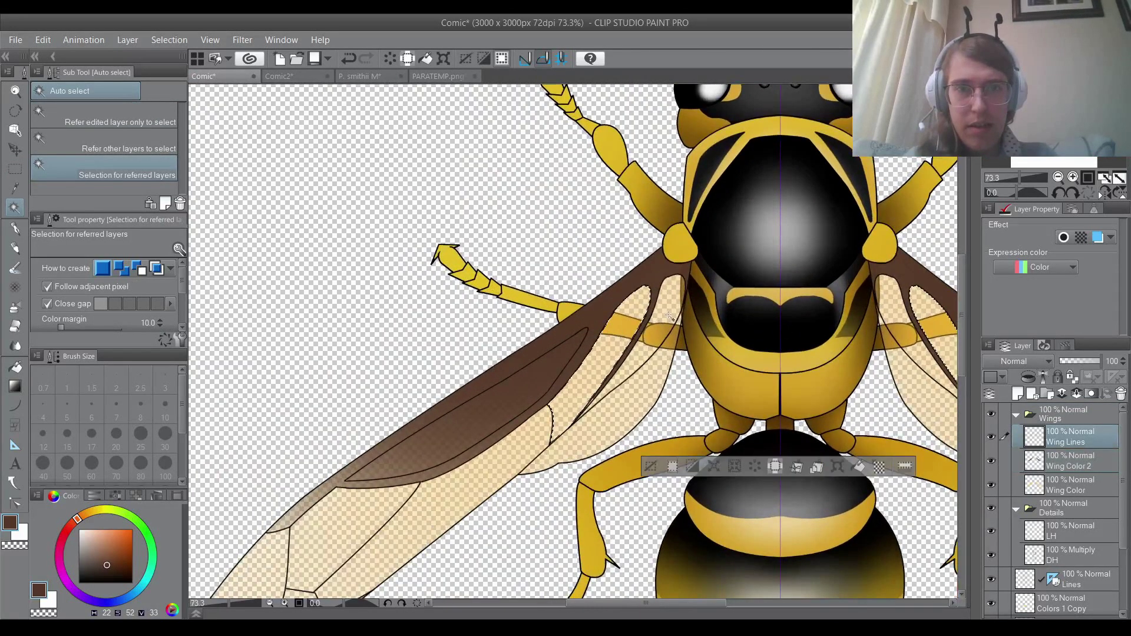
pyautogui.click(1064, 460)
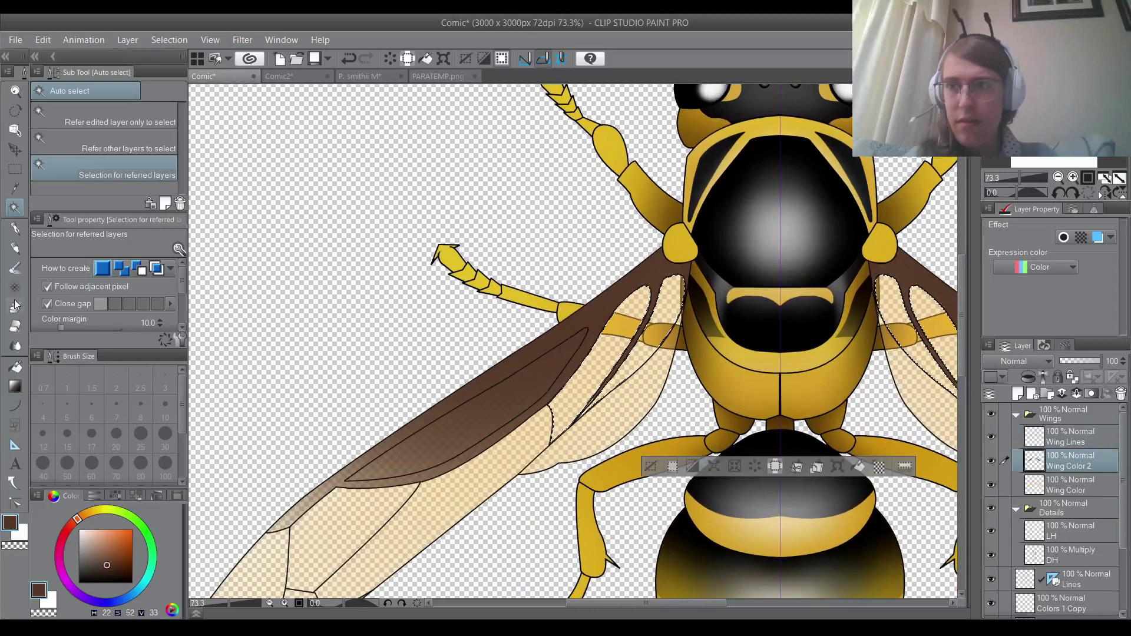
# Airbrush brown over the bases of the selected inner wing cells with Soft 2 at brush size 325, fading outward, and deselect.
pyautogui.click(15, 307)
pyautogui.click(109, 273)
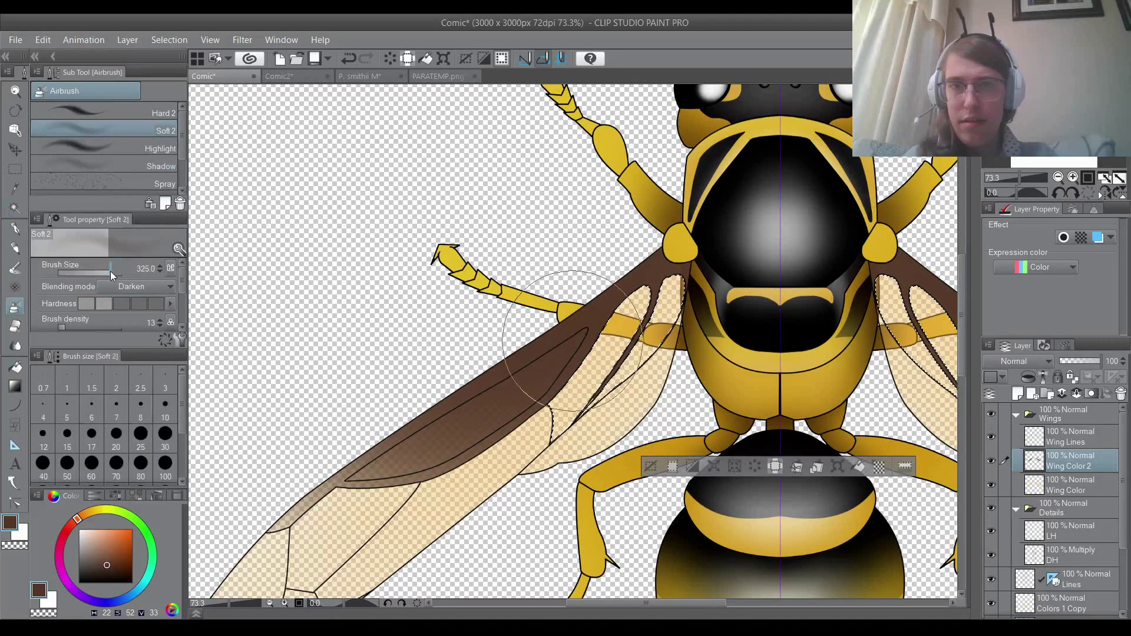
pyautogui.moveTo(658, 255)
pyautogui.mouseDown()
pyautogui.moveTo(522, 346)
pyautogui.moveTo(488, 341)
pyautogui.moveTo(531, 332)
pyautogui.moveTo(606, 248)
pyautogui.moveTo(467, 347)
pyautogui.moveTo(568, 252)
pyautogui.mouseUp()
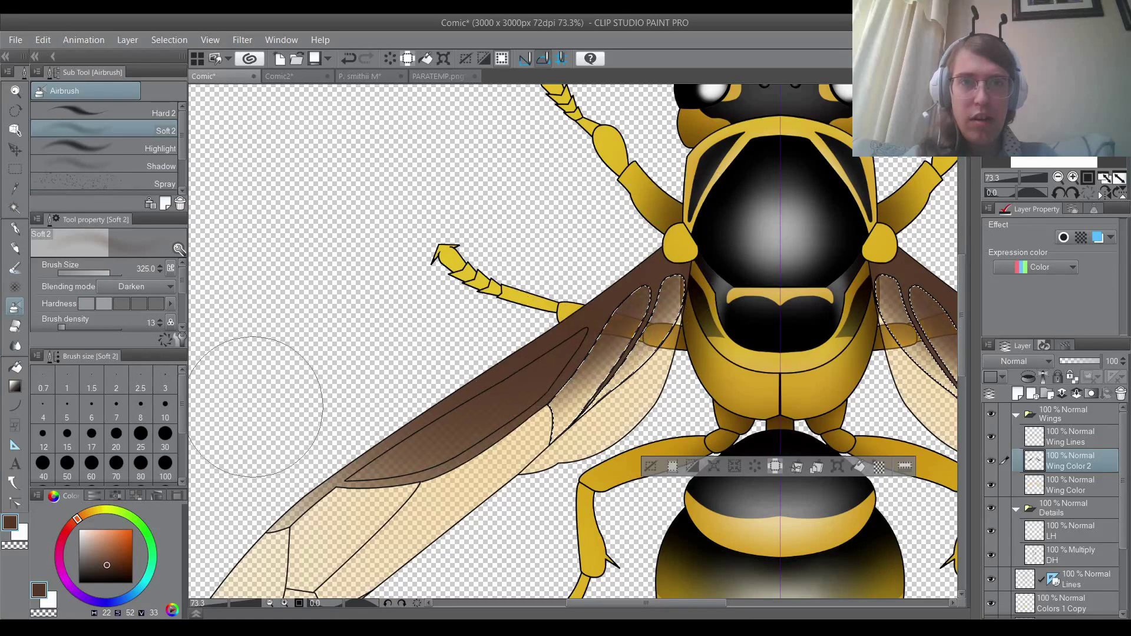
pyautogui.scroll(-1, 567, 250)
pyautogui.scroll(-2, 567, 250)
pyautogui.press('m')
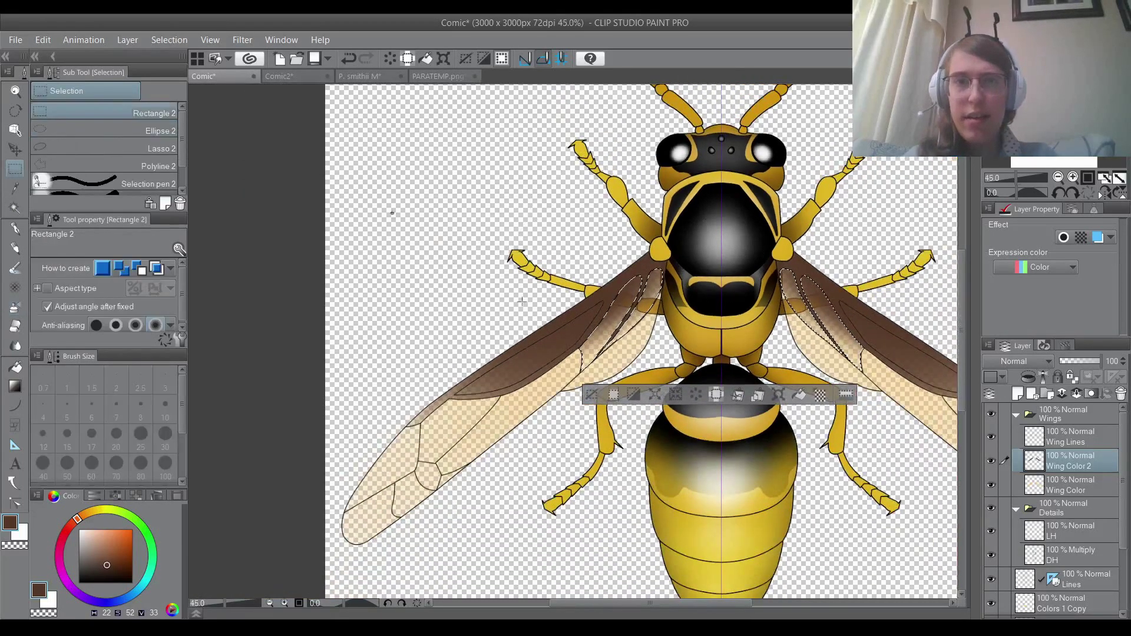
pyautogui.scroll(-1, 378, 243)
pyautogui.hotkey('ctrl', 'd')
pyautogui.scroll(-3, 626, 286)
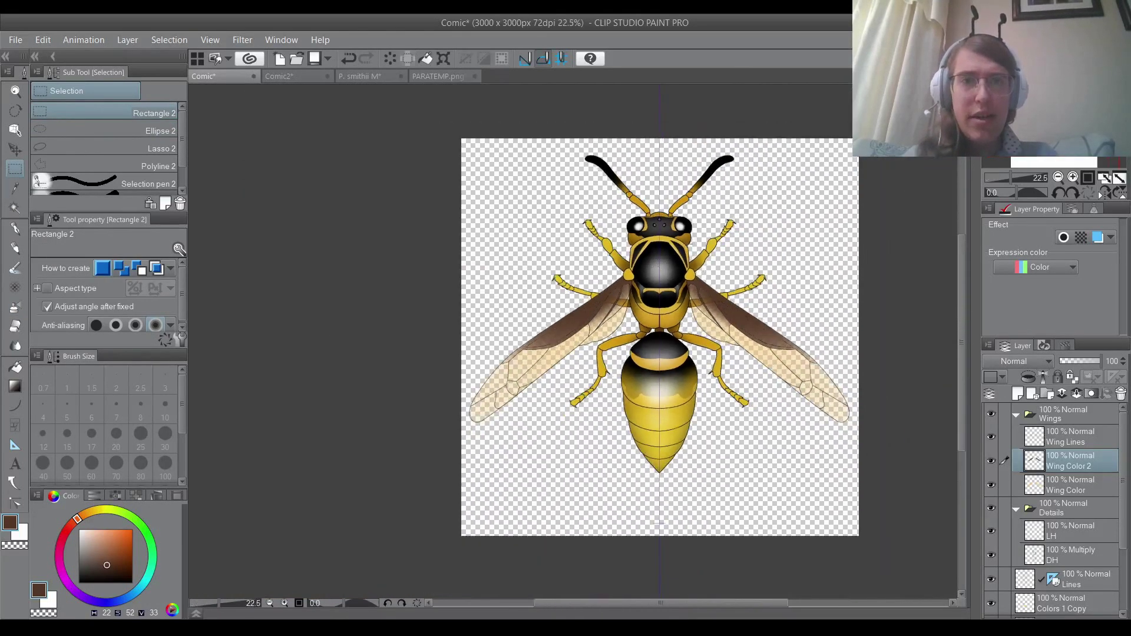
# Apply a tonal correction to Wing Color 2 that makes the brown wing shading darker and less saturated.
pyautogui.scroll(1, 365, 194)
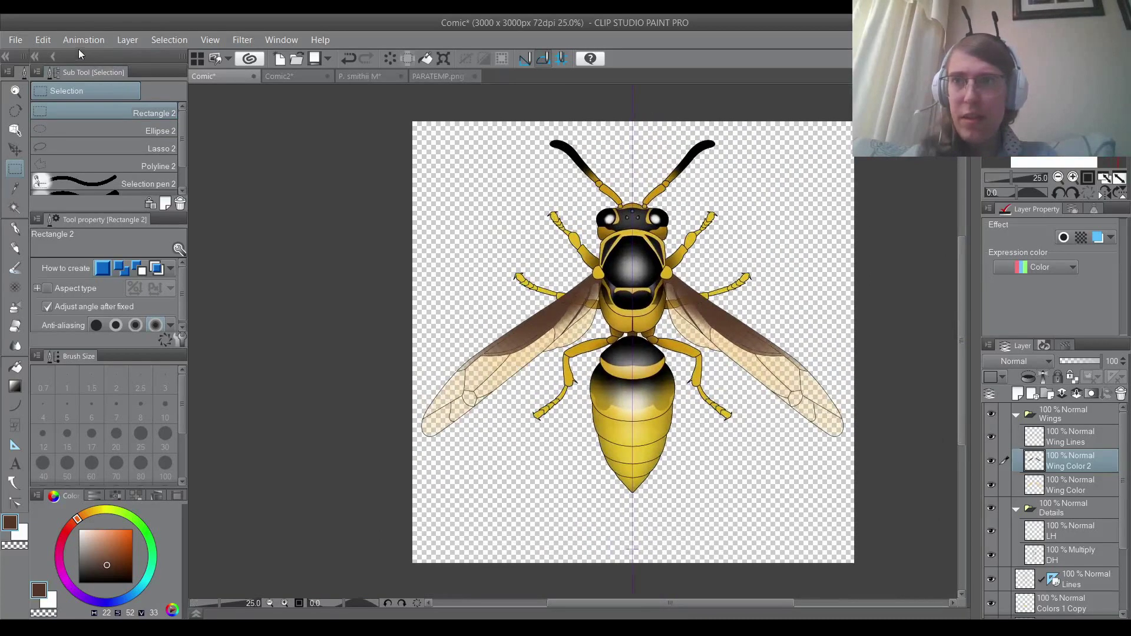
pyautogui.click(307, 302)
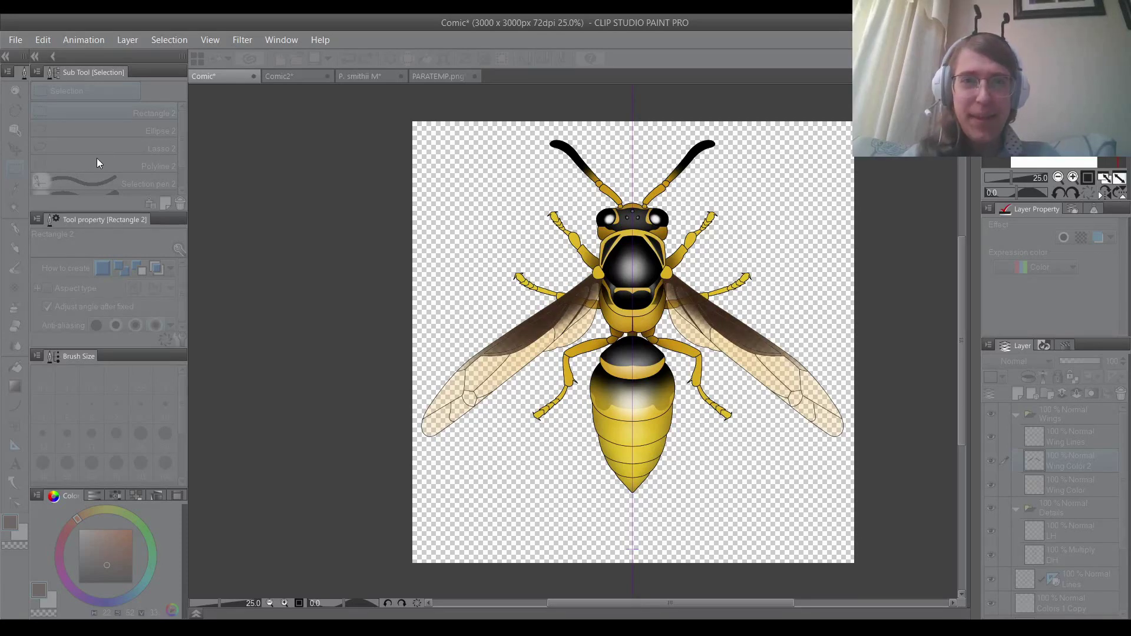
pyautogui.click(317, 54)
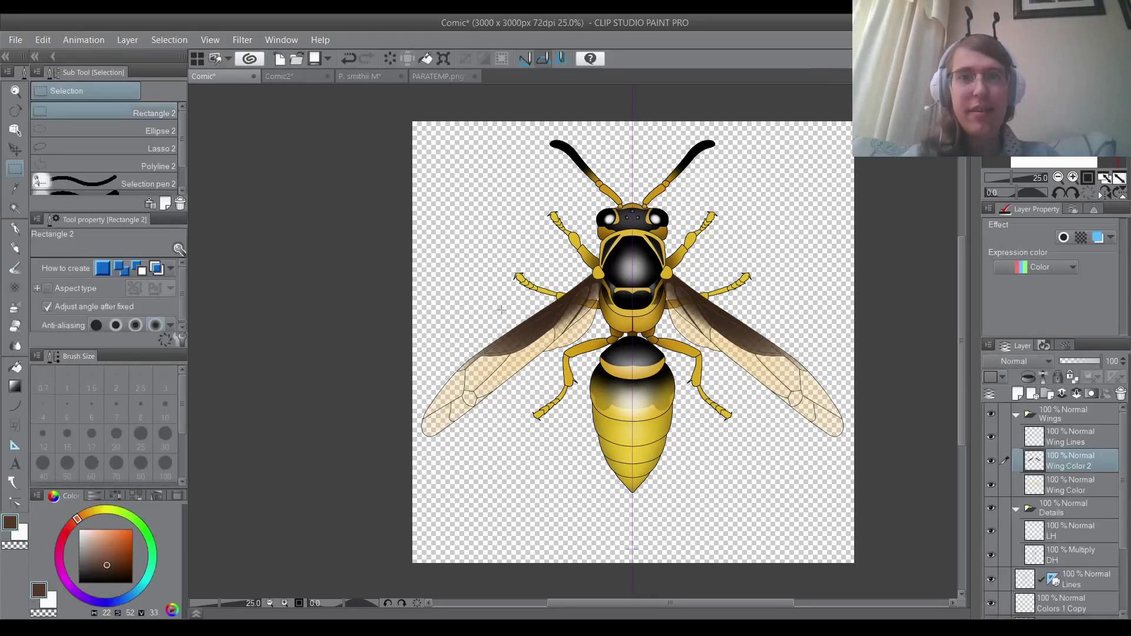
pyautogui.scroll(-3, 601, 367)
pyautogui.scroll(2, 601, 367)
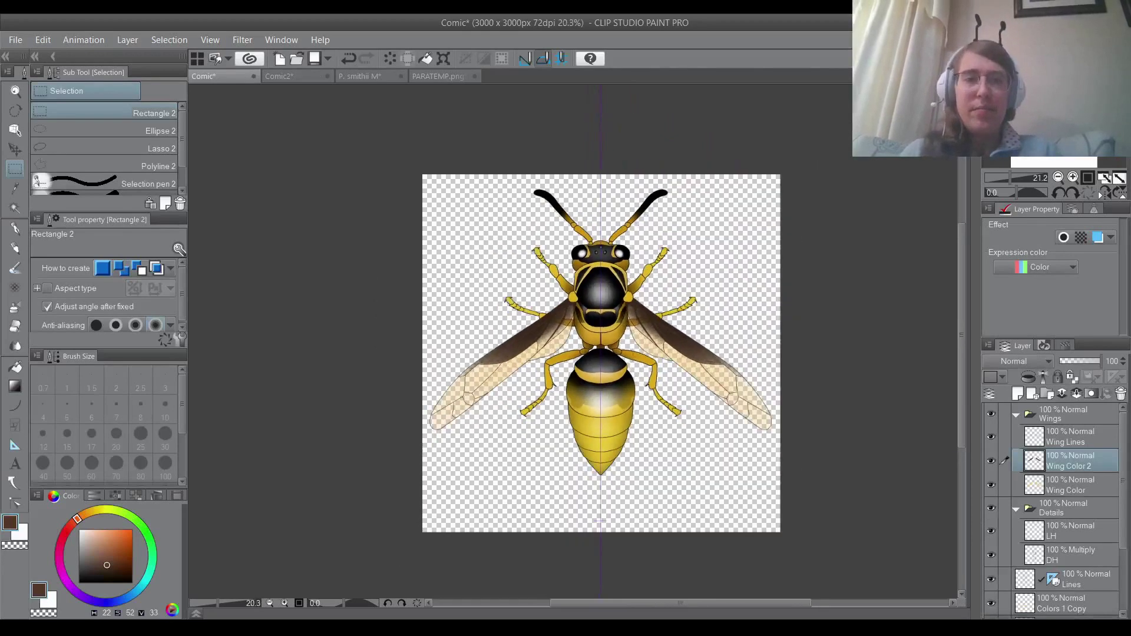
pyautogui.scroll(1, 655, 500)
# Apply a tonal correction to the Wing Color layer that makes the tan wing membrane paler and less saturated.
pyautogui.click(1081, 484)
pyautogui.click(46, 41)
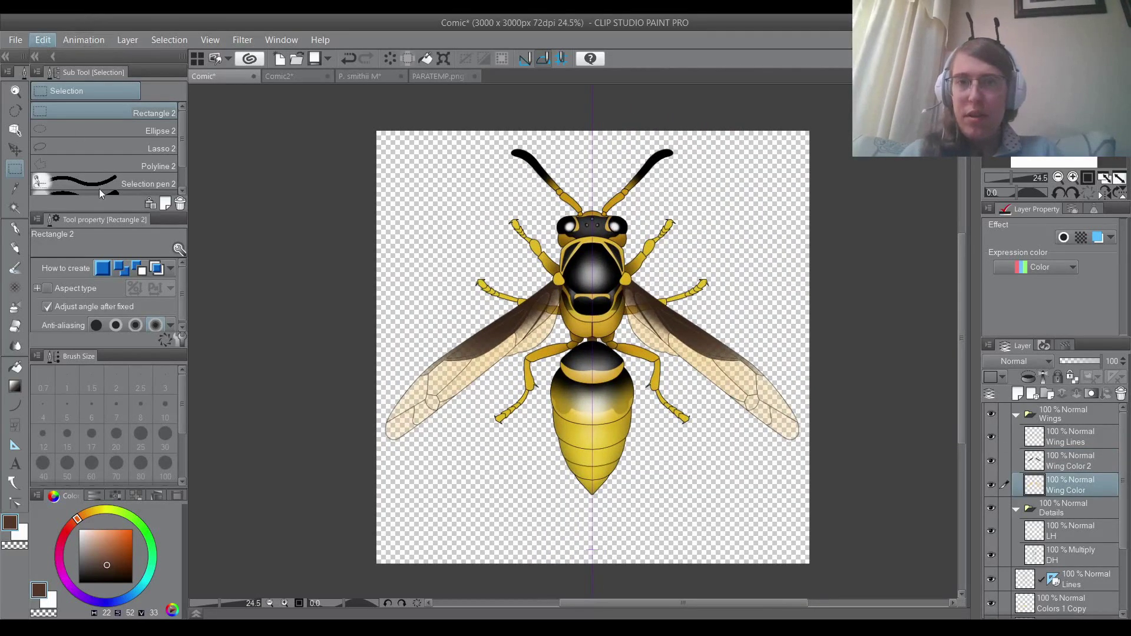
pyautogui.click(302, 303)
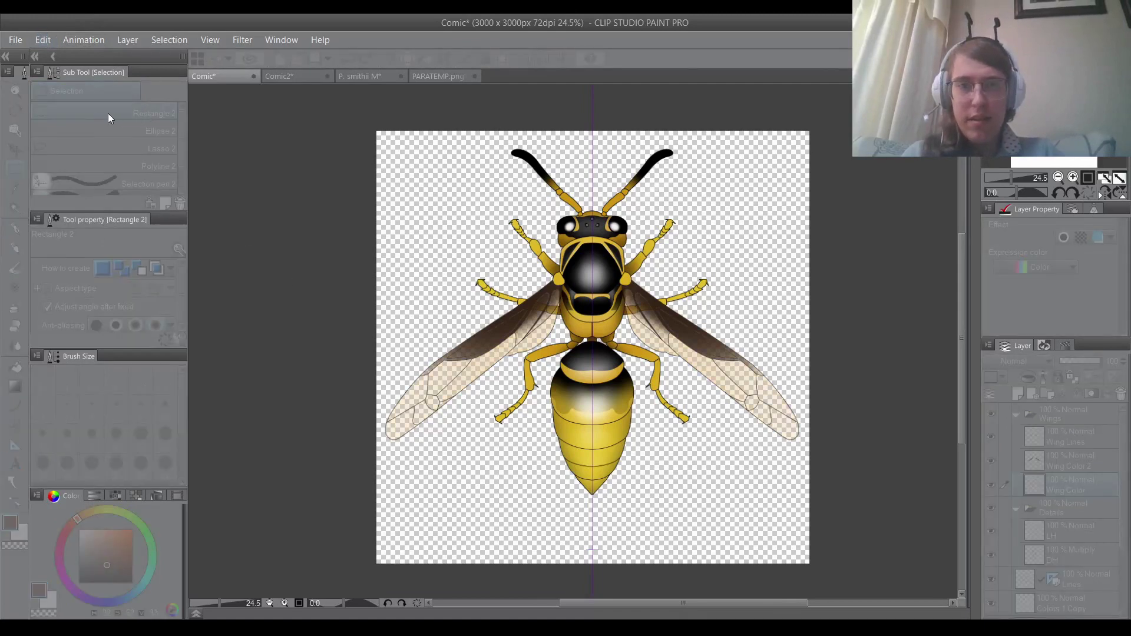
pyautogui.click(429, 220)
pyautogui.scroll(-1, 545, 257)
pyautogui.scroll(1, 545, 268)
pyautogui.moveTo(605, 335)
pyautogui.mouseDown()
pyautogui.moveTo(607, 349)
pyautogui.moveTo(617, 334)
pyautogui.moveTo(626, 362)
pyautogui.moveTo(614, 349)
pyautogui.mouseUp()
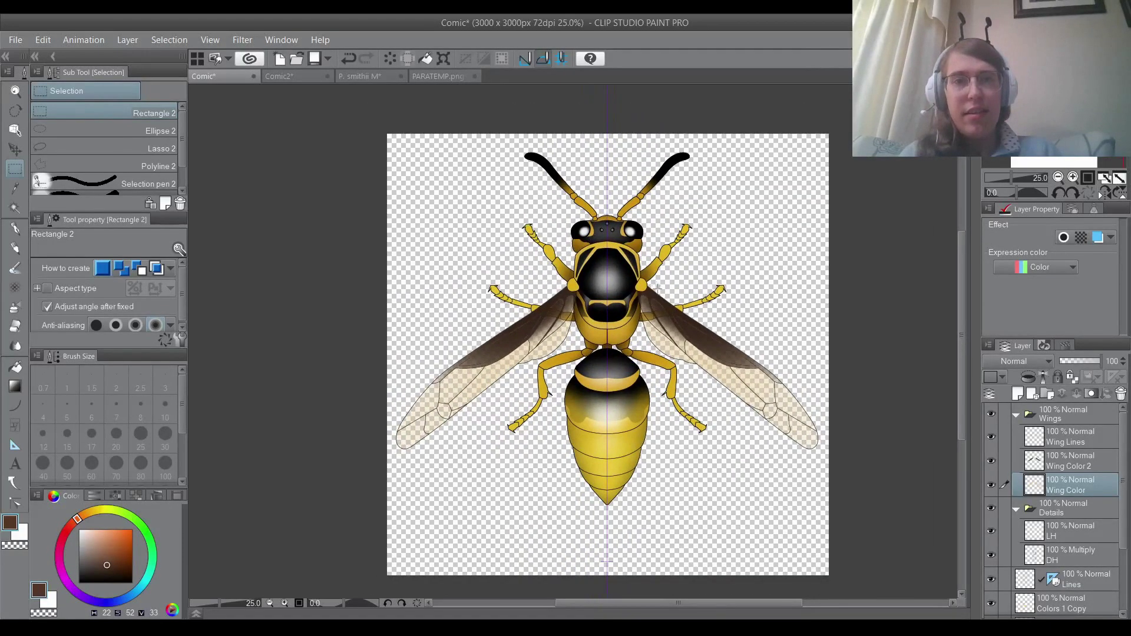
# Add a new layer above Wing Lines in the Wings folder and name it LH.
pyautogui.click(1048, 442)
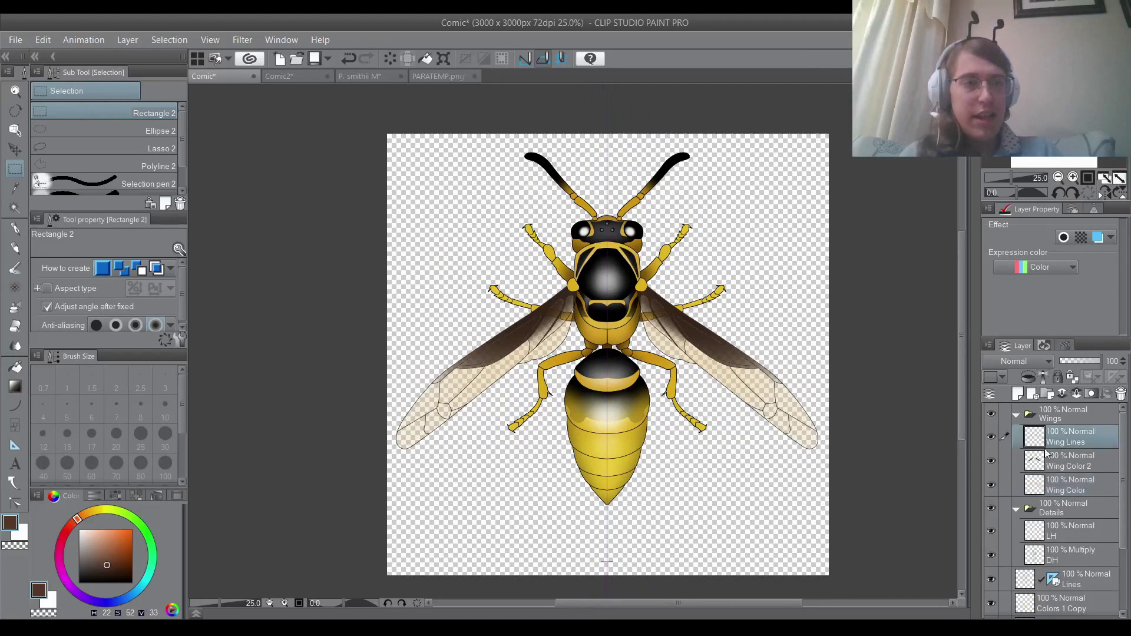
pyautogui.click(1018, 394)
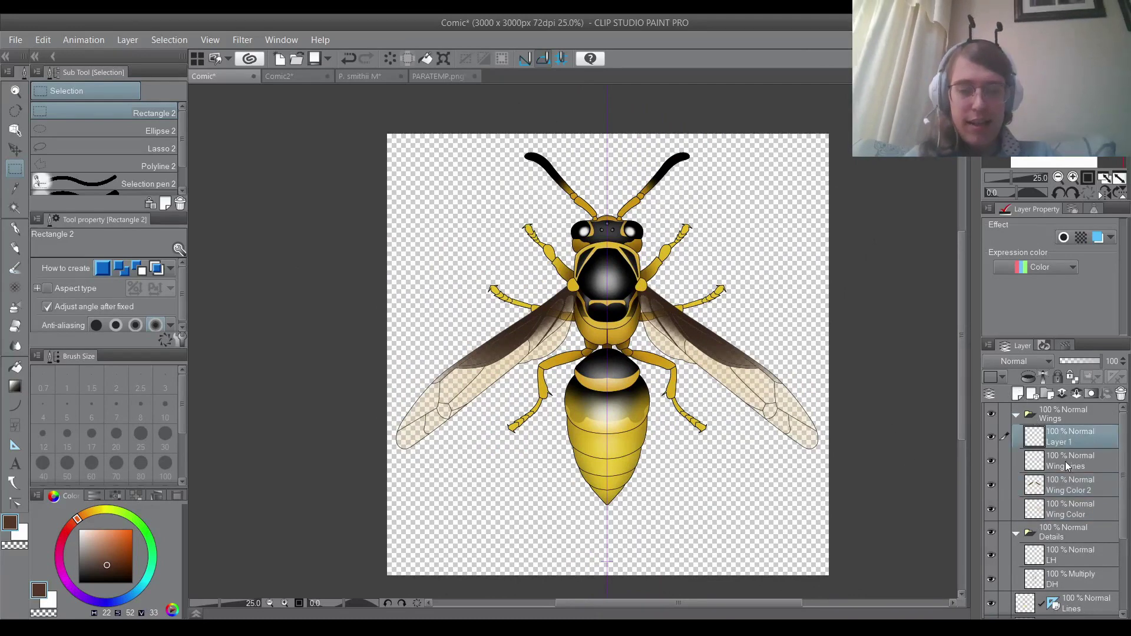
pyautogui.doubleClick(1058, 442)
pyautogui.write('LH')
pyautogui.press('Return')
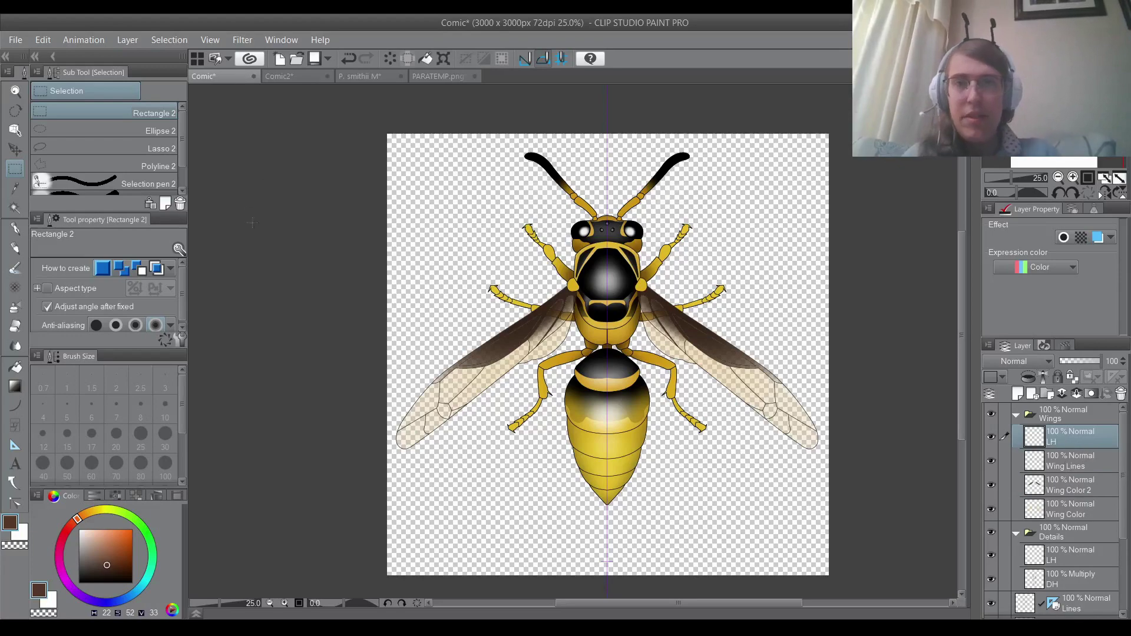
# Set the drawing color to white and auto-select the long enclosed cell inside the dark front wing area from the Wing Lines layer.
pyautogui.scroll(3, 608, 354)
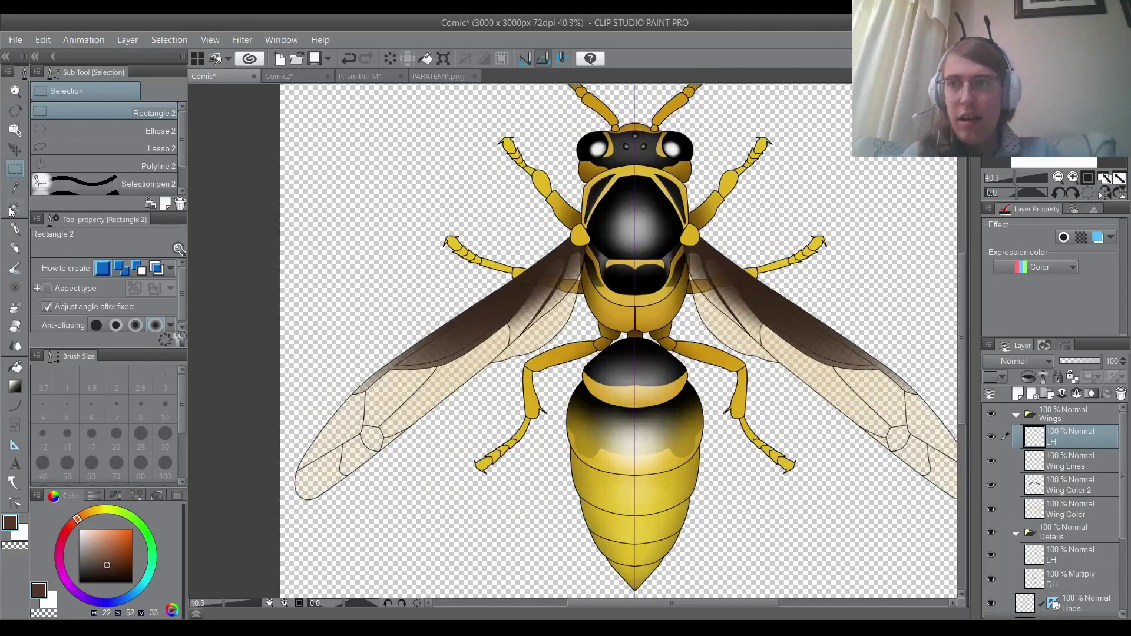
pyautogui.click(12, 209)
pyautogui.click(78, 530)
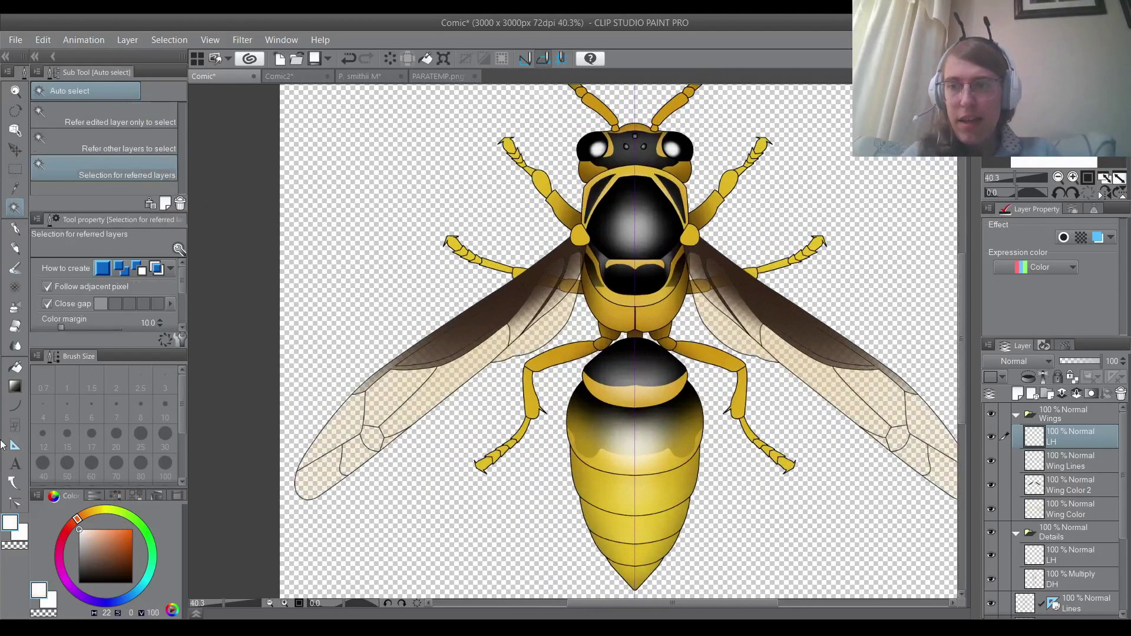
pyautogui.click(1058, 465)
pyautogui.scroll(2, 475, 344)
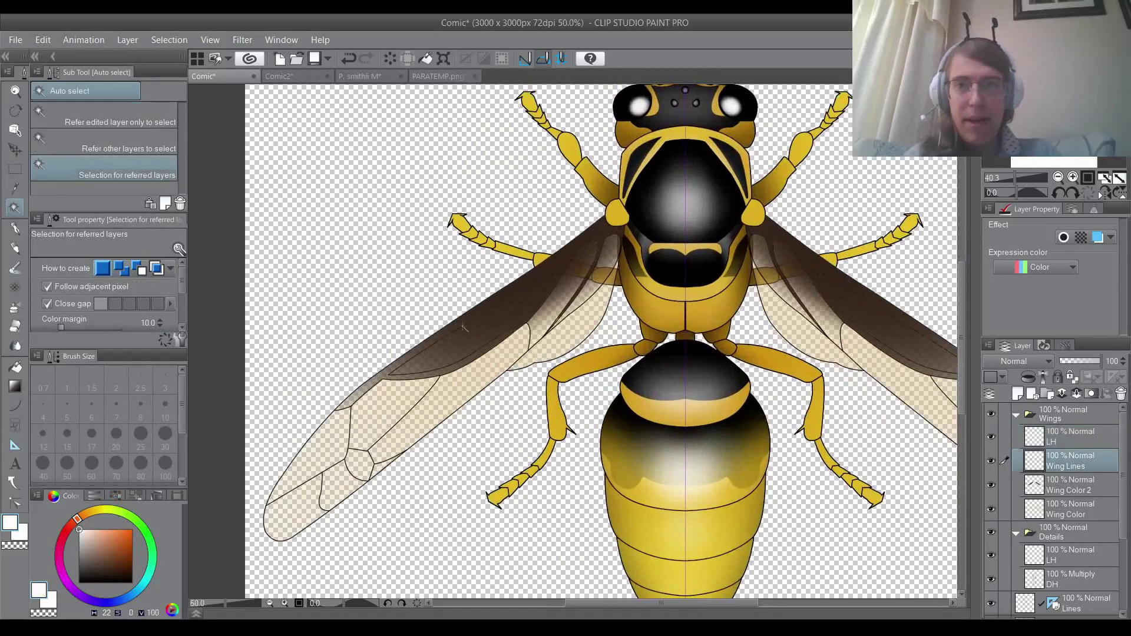
pyautogui.click(475, 344)
pyautogui.scroll(1, 475, 344)
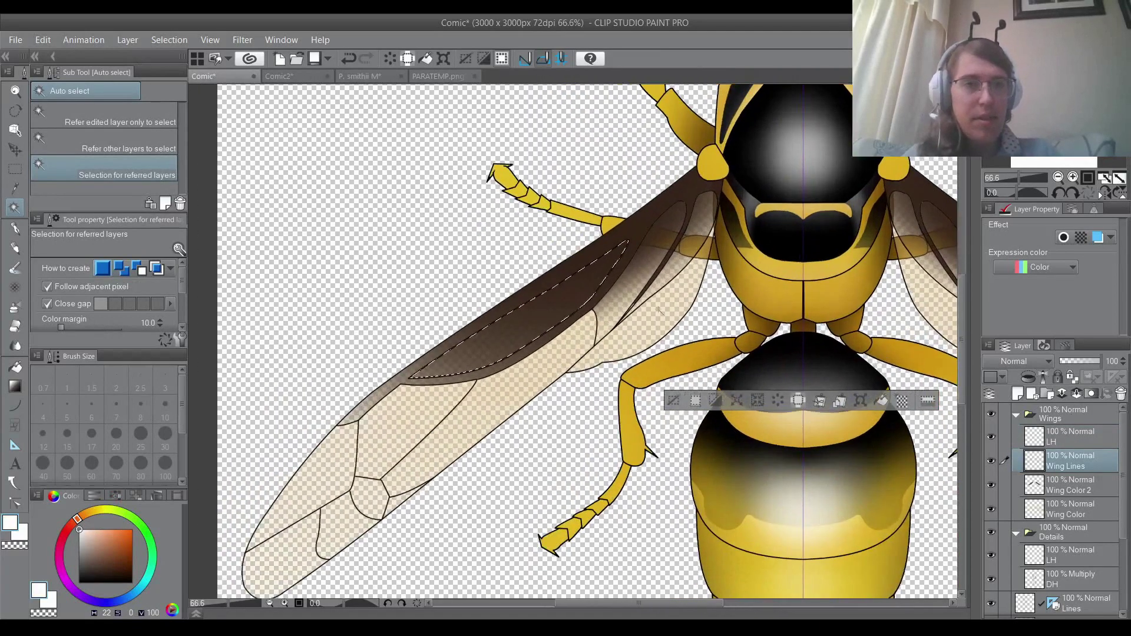
pyautogui.scroll(-3, 660, 311)
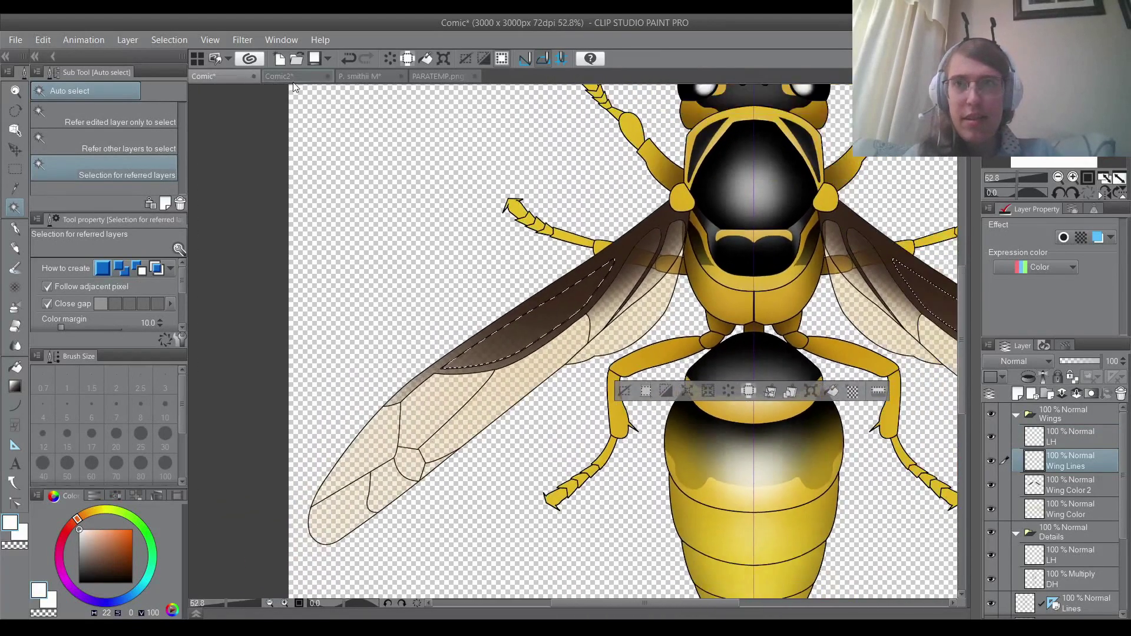
# Circle the shiny wing tip and mark its highlights in white on the reference photo, undoing each stroke.
pyautogui.click(289, 83)
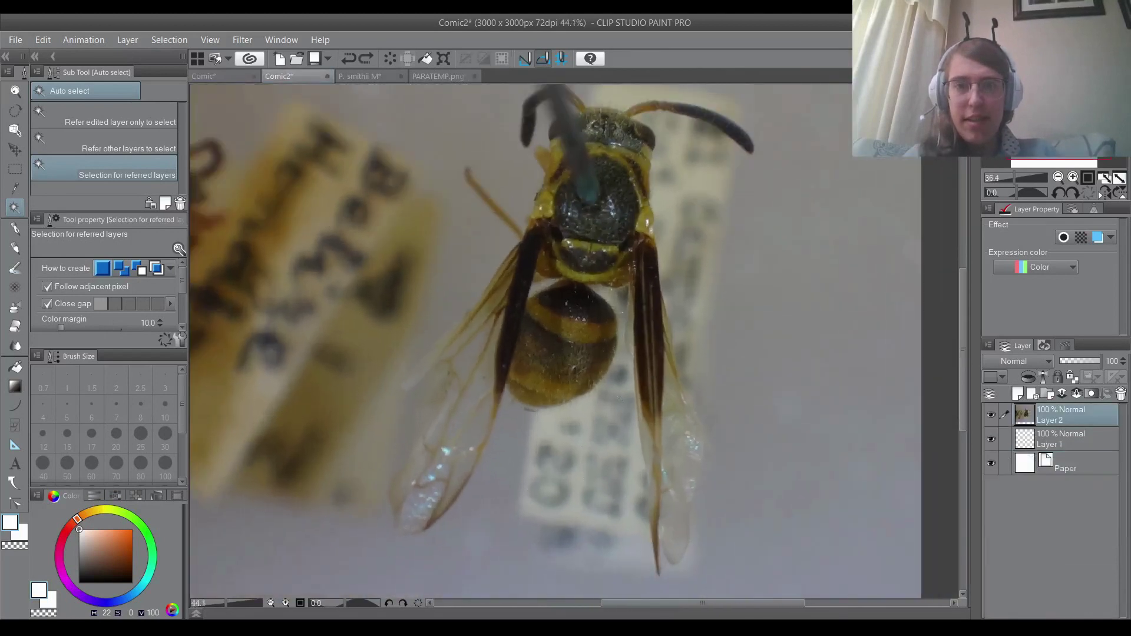
pyautogui.scroll(1, 522, 480)
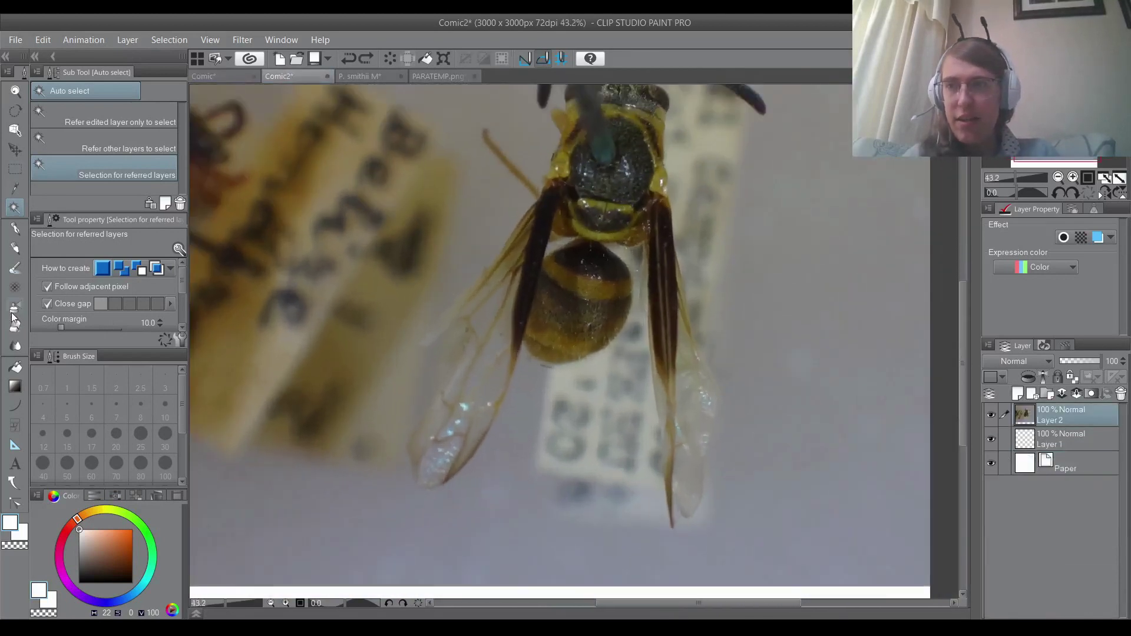
pyautogui.click(7, 269)
pyautogui.moveTo(497, 390)
pyautogui.mouseDown()
pyautogui.moveTo(370, 467)
pyautogui.moveTo(505, 410)
pyautogui.mouseUp()
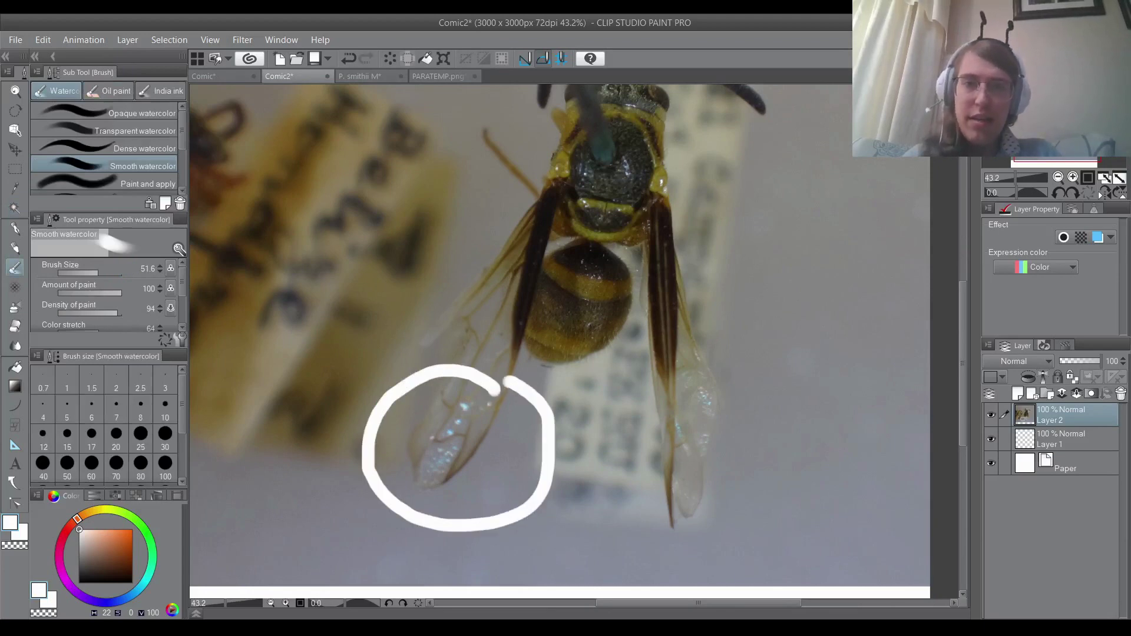
pyautogui.hotkey('ctrl', 'z')
pyautogui.moveTo(459, 406); pyautogui.dragTo(454, 429)
pyautogui.hotkey('ctrl', 'z')
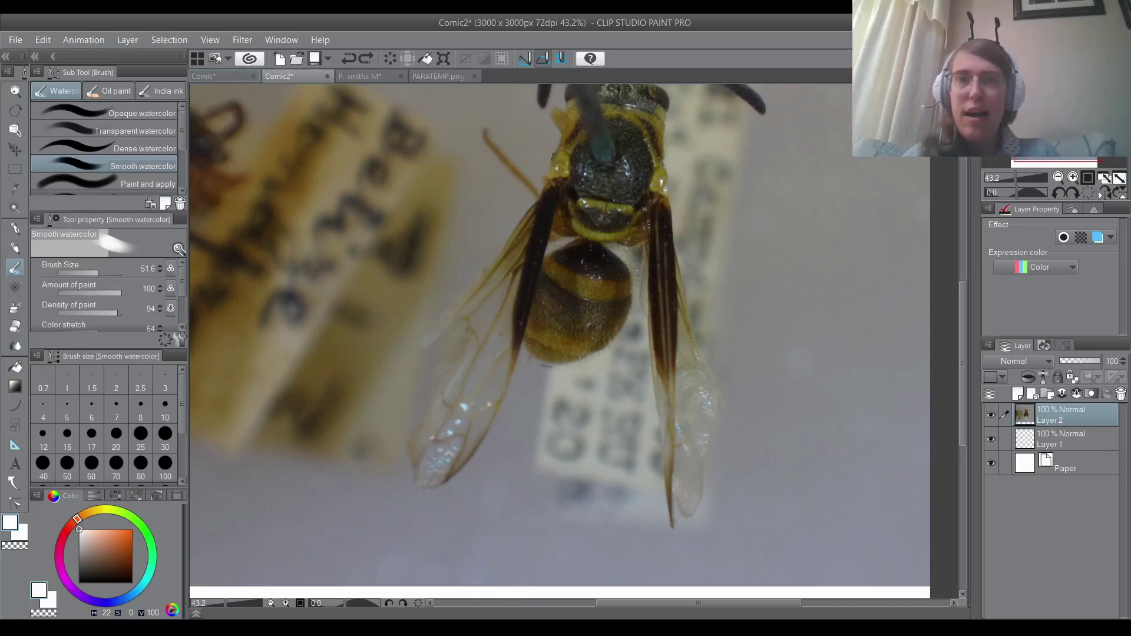
# Airbrush a soft white highlight into the selected dark front-wing cell on the LH layer, using Soft 2 at size 188.4.
pyautogui.click(221, 76)
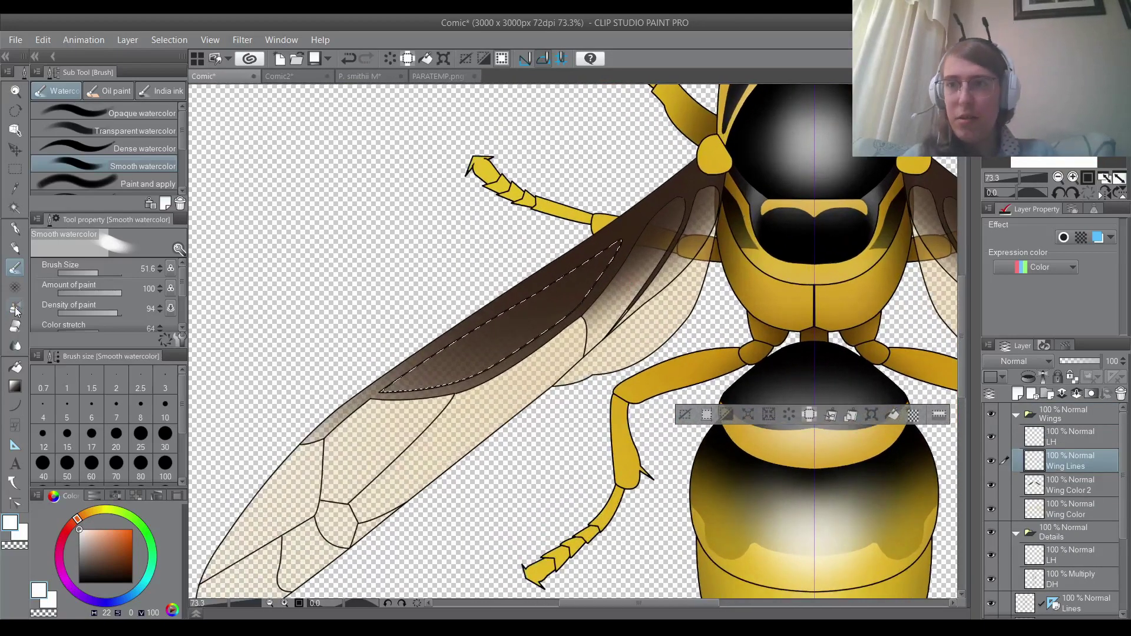
pyautogui.scroll(2, 558, 285)
pyautogui.press('b')
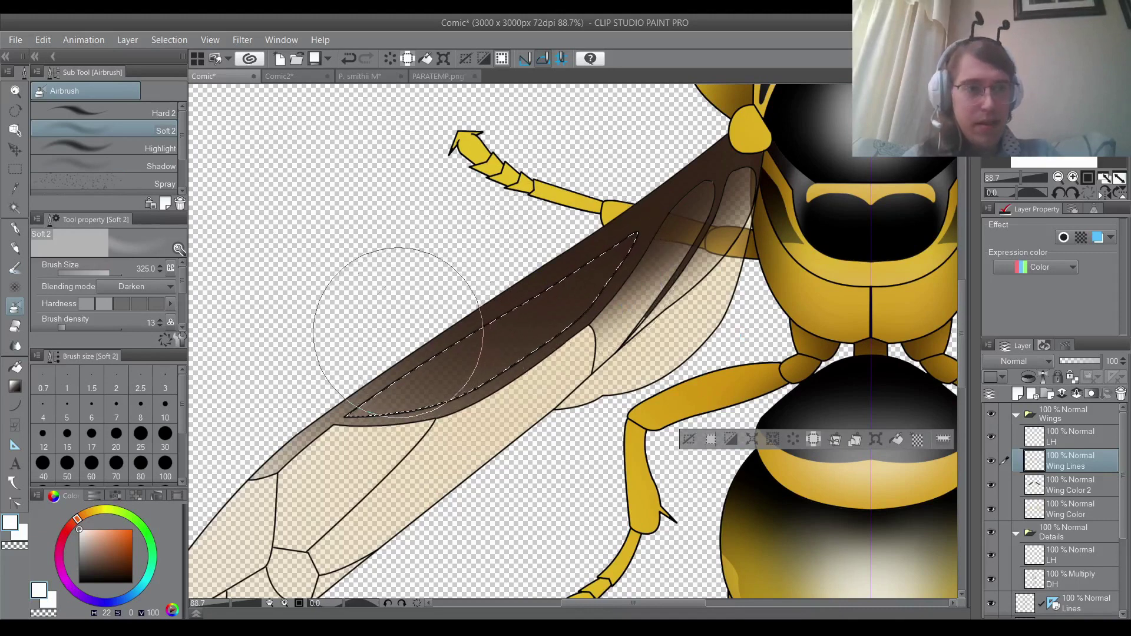
pyautogui.click(1073, 432)
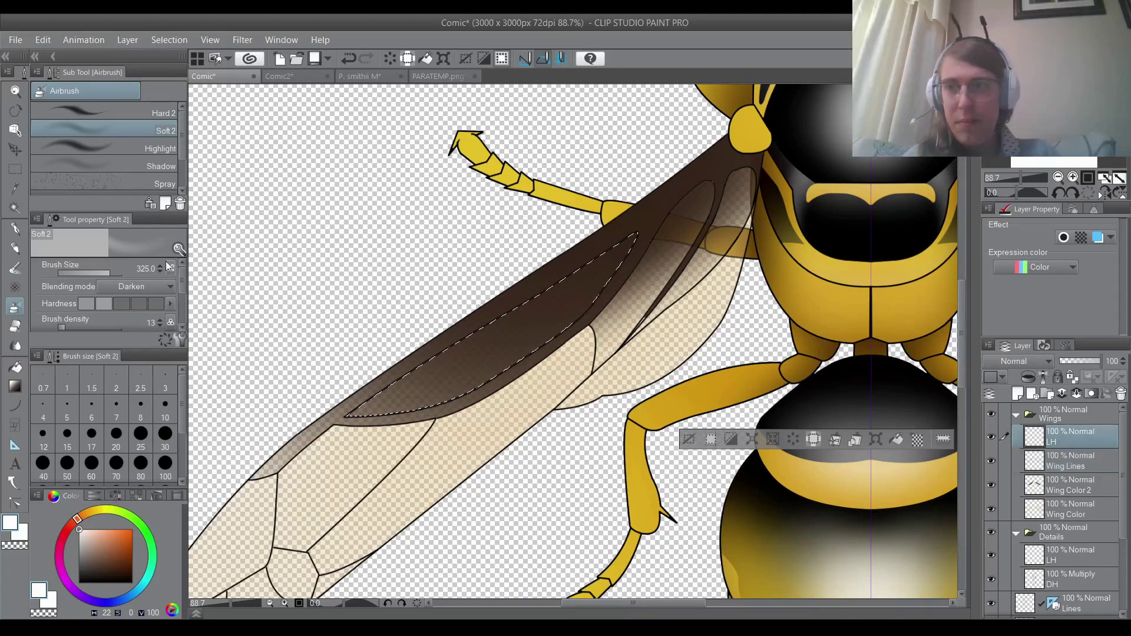
pyautogui.moveTo(108, 273); pyautogui.dragTo(107, 274)
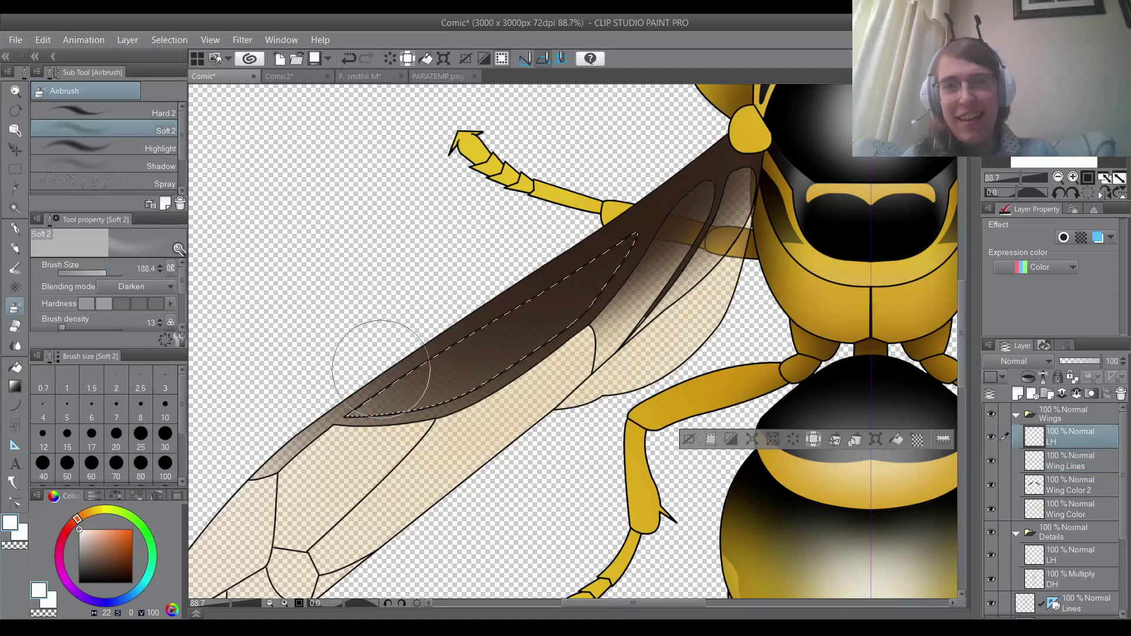
pyautogui.moveTo(532, 302)
pyautogui.mouseDown()
pyautogui.moveTo(583, 242)
pyautogui.moveTo(530, 288)
pyautogui.moveTo(379, 342)
pyautogui.moveTo(491, 315)
pyautogui.moveTo(380, 370)
pyautogui.mouseUp()
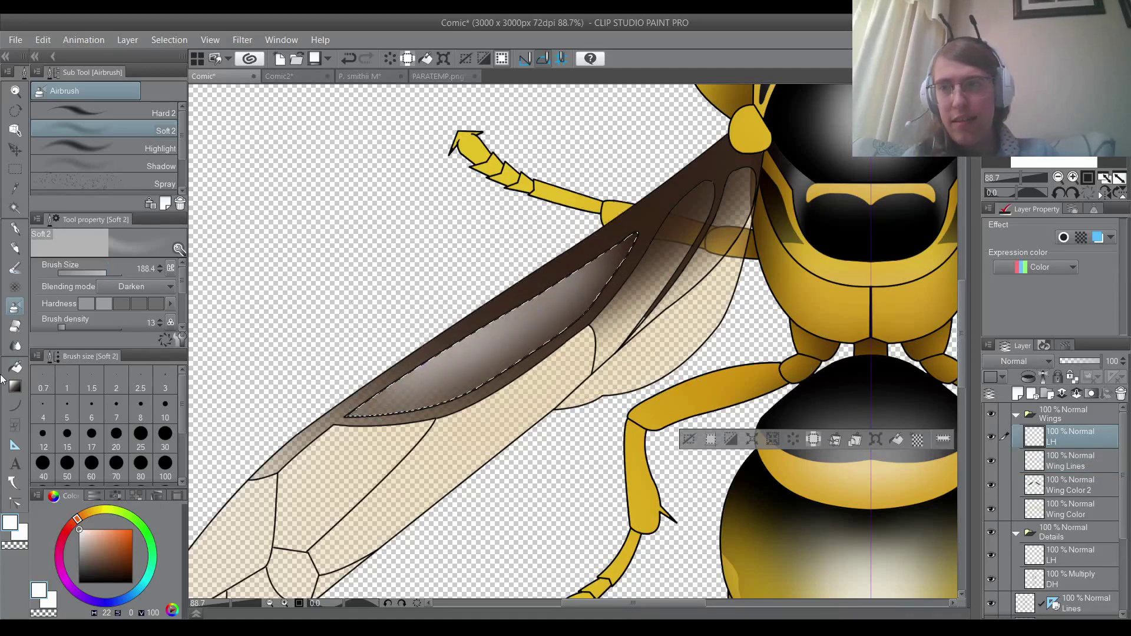
# Try to trim the white highlight along the dark cell's upper edge with the Hard eraser, undoing each stroke.
pyautogui.click(15, 325)
pyautogui.scroll(3, 333, 415)
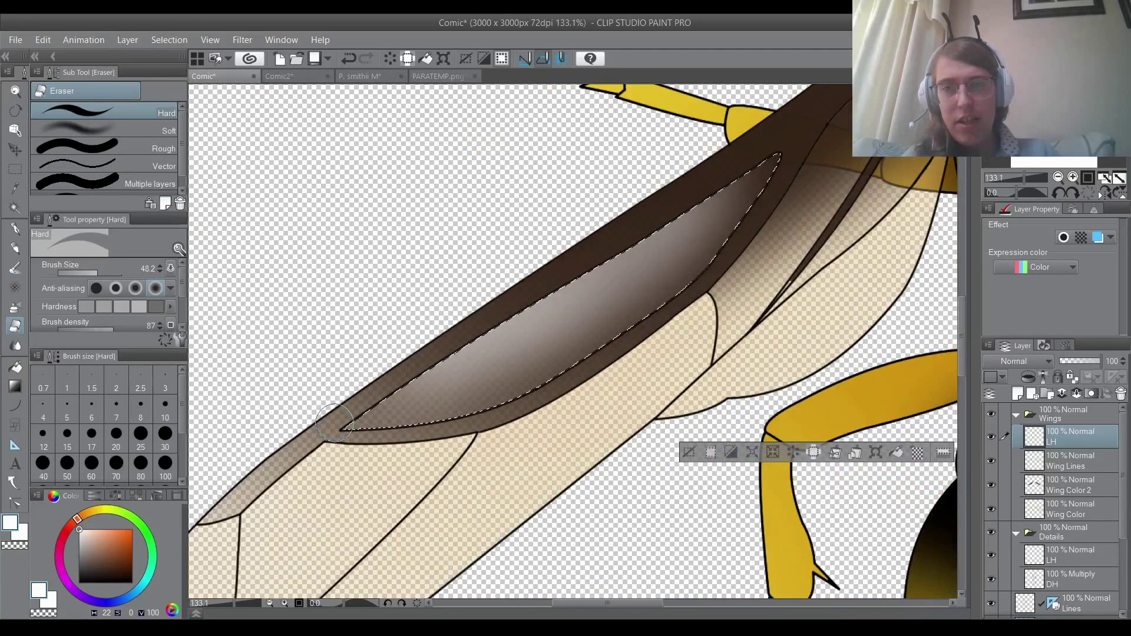
pyautogui.moveTo(334, 423); pyautogui.dragTo(560, 356)
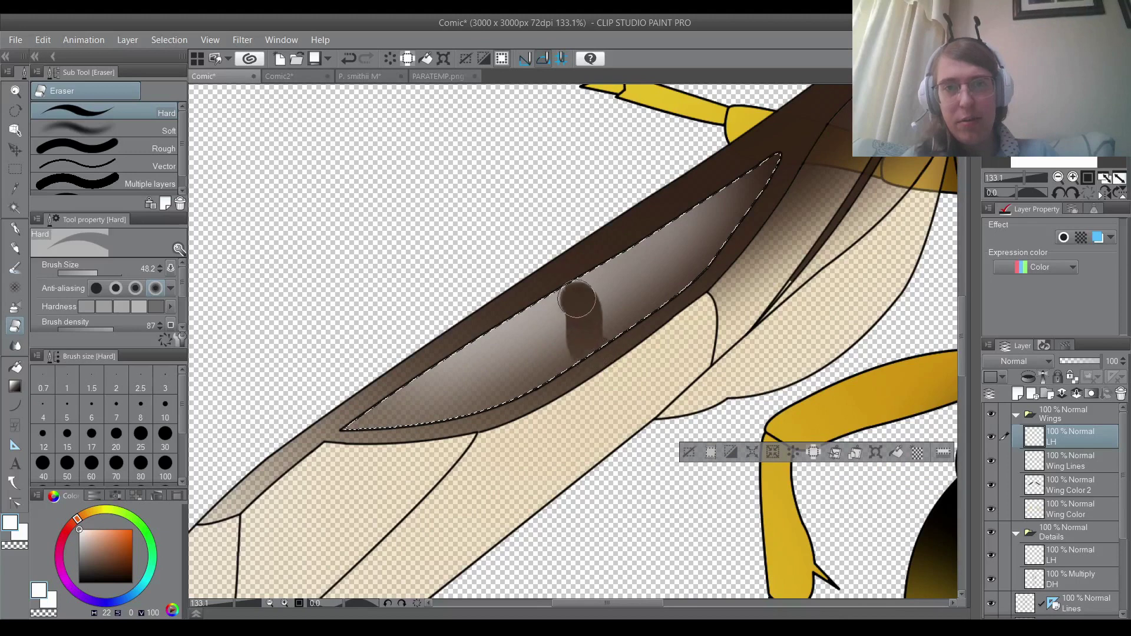
pyautogui.hotkey('ctrl', 'z')
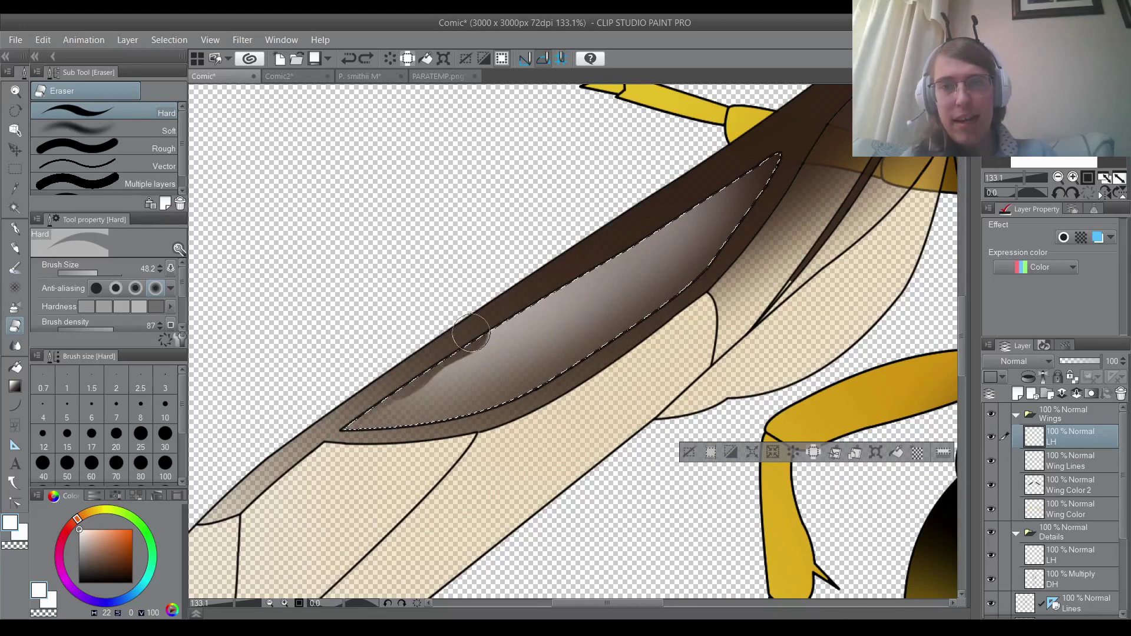
pyautogui.moveTo(601, 262); pyautogui.dragTo(776, 142)
pyautogui.scroll(2, 766, 209)
pyautogui.scroll(2, 676, 172)
pyautogui.hotkey('ctrl', 'z')
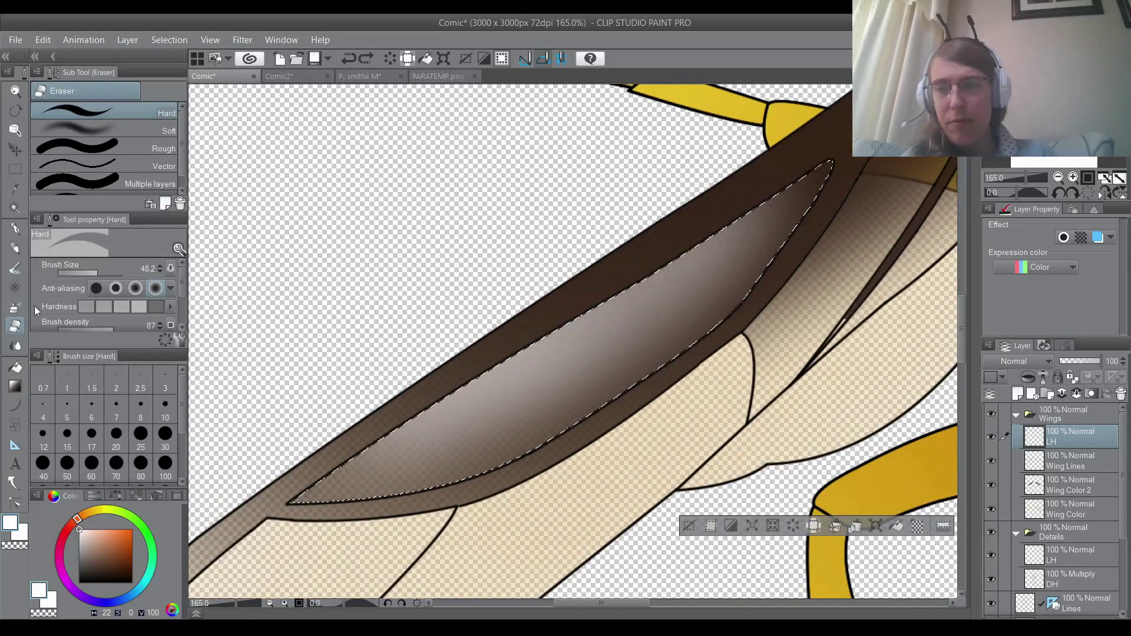
# Lasso the strip along the dark cell's upper edge and delete the white highlight inside it, giving the shine a straight border.
pyautogui.click(15, 169)
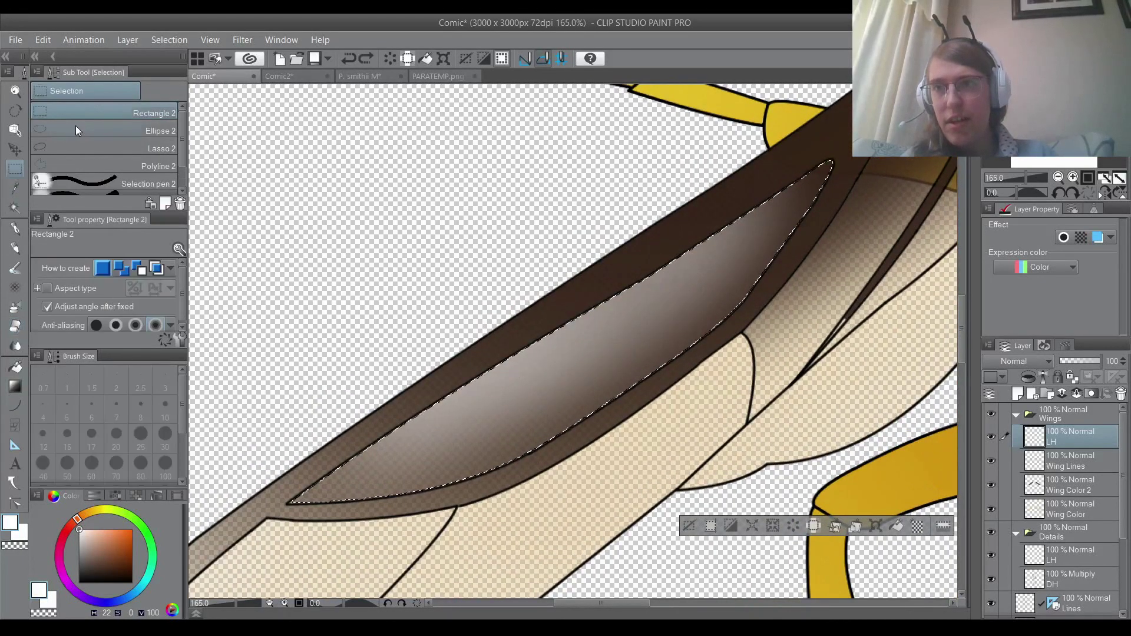
pyautogui.click(73, 146)
pyautogui.moveTo(844, 152)
pyautogui.mouseDown()
pyautogui.moveTo(780, 141)
pyautogui.moveTo(643, 163)
pyautogui.moveTo(449, 275)
pyautogui.moveTo(302, 428)
pyautogui.moveTo(271, 481)
pyautogui.moveTo(281, 517)
pyautogui.mouseUp()
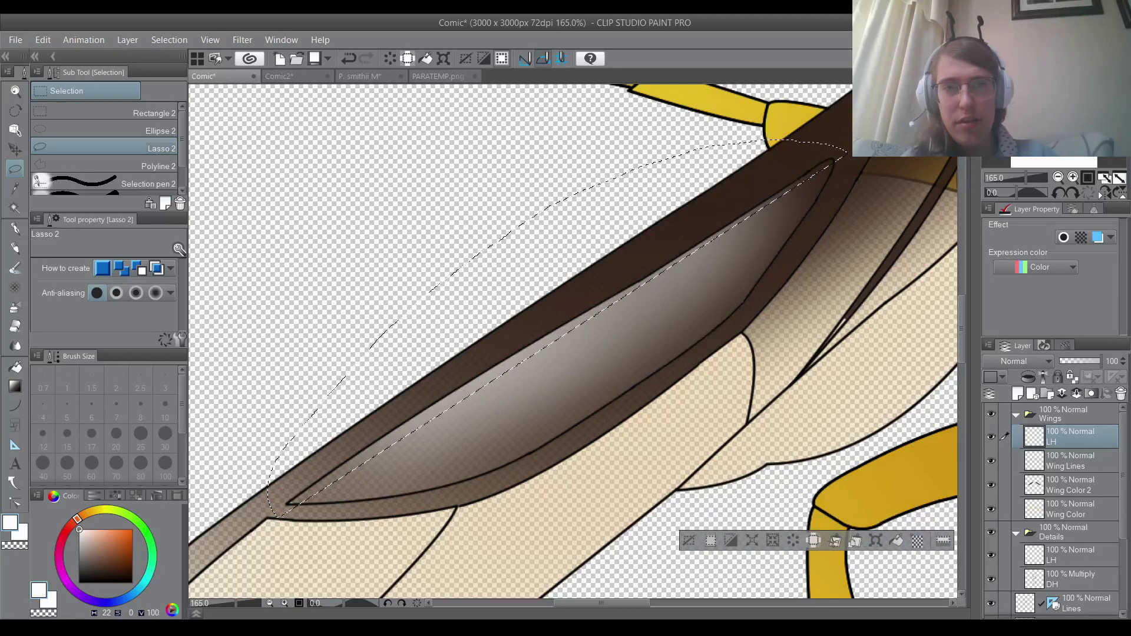
pyautogui.click(388, 224)
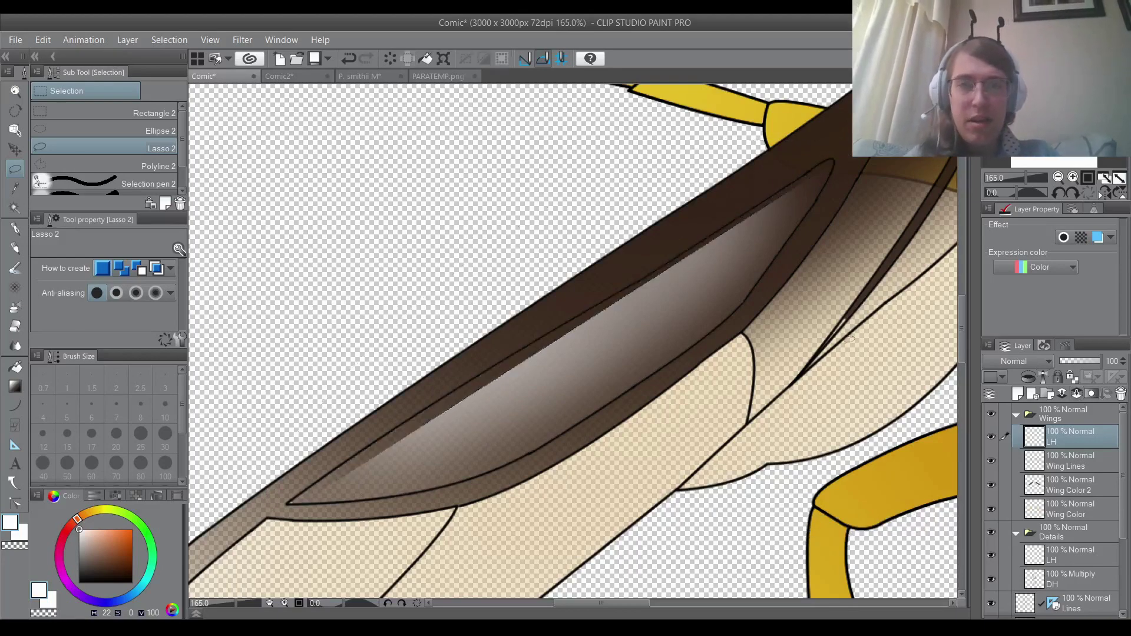
pyautogui.scroll(-4, 387, 225)
pyautogui.scroll(3, 471, 334)
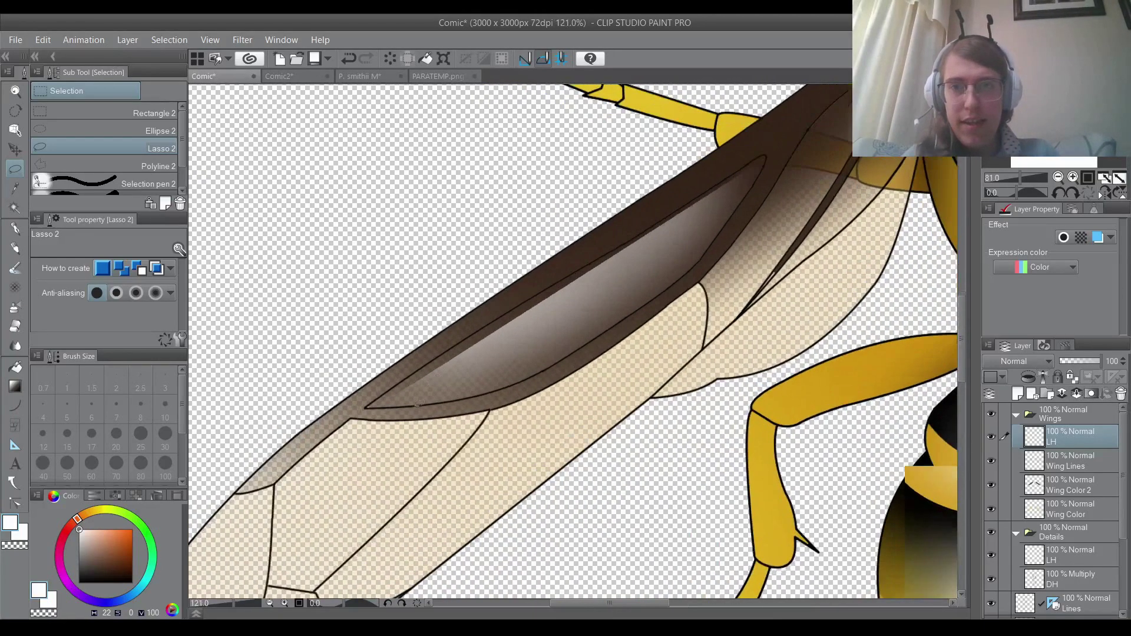
pyautogui.moveTo(422, 373)
pyautogui.mouseDown()
pyautogui.moveTo(515, 207)
pyautogui.moveTo(759, 118)
pyautogui.mouseUp()
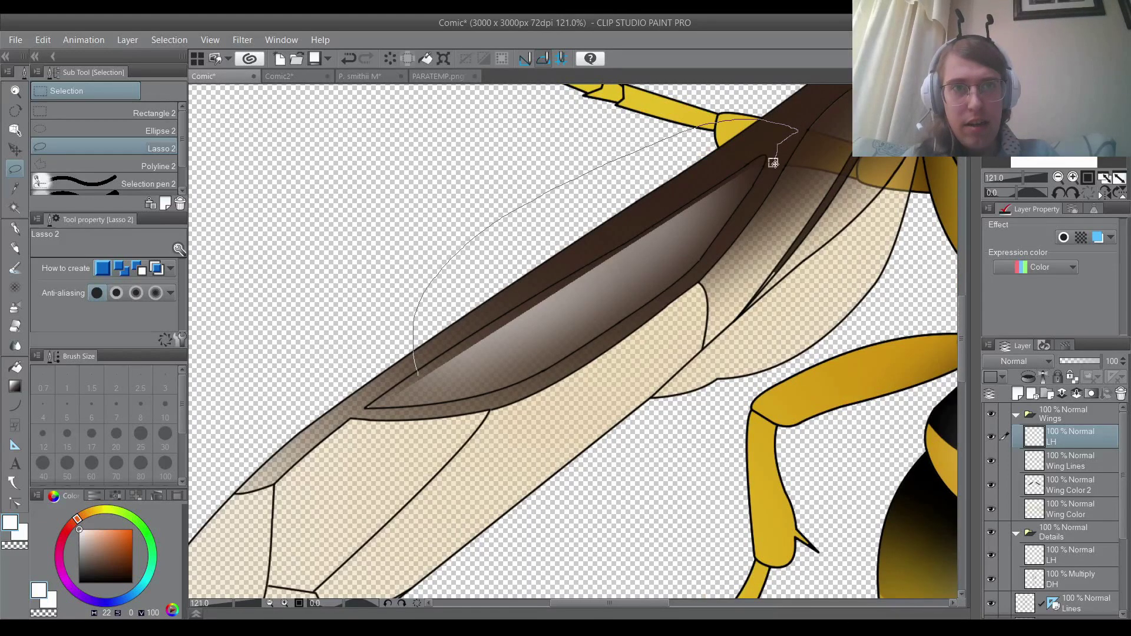
pyautogui.moveTo(778, 158); pyautogui.dragTo(772, 163)
pyautogui.hotkey('ctrl', 'd')
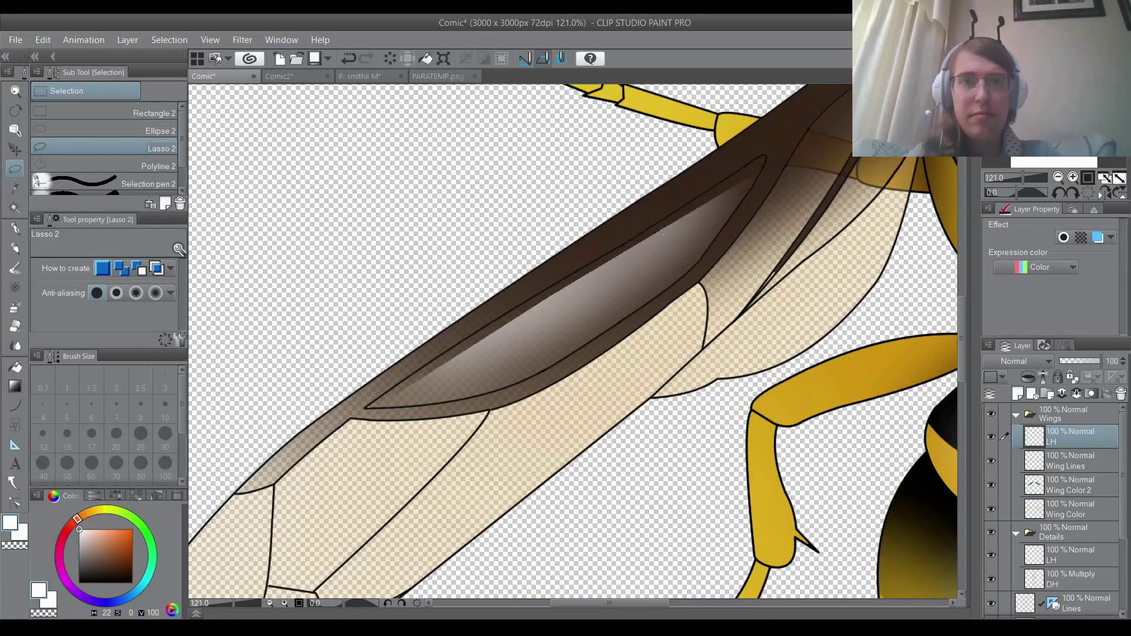
# Auto-select the two outer cells at the wing tip from the Wing Lines layer.
pyautogui.scroll(-5, 604, 218)
pyautogui.scroll(5, 604, 218)
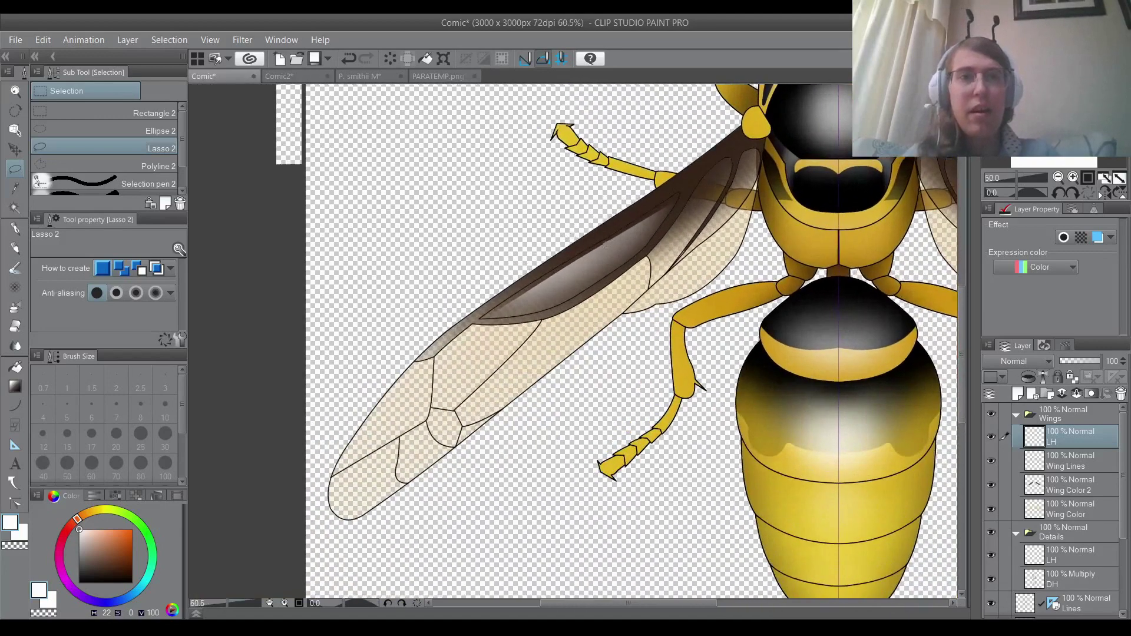
pyautogui.scroll(-4, 521, 318)
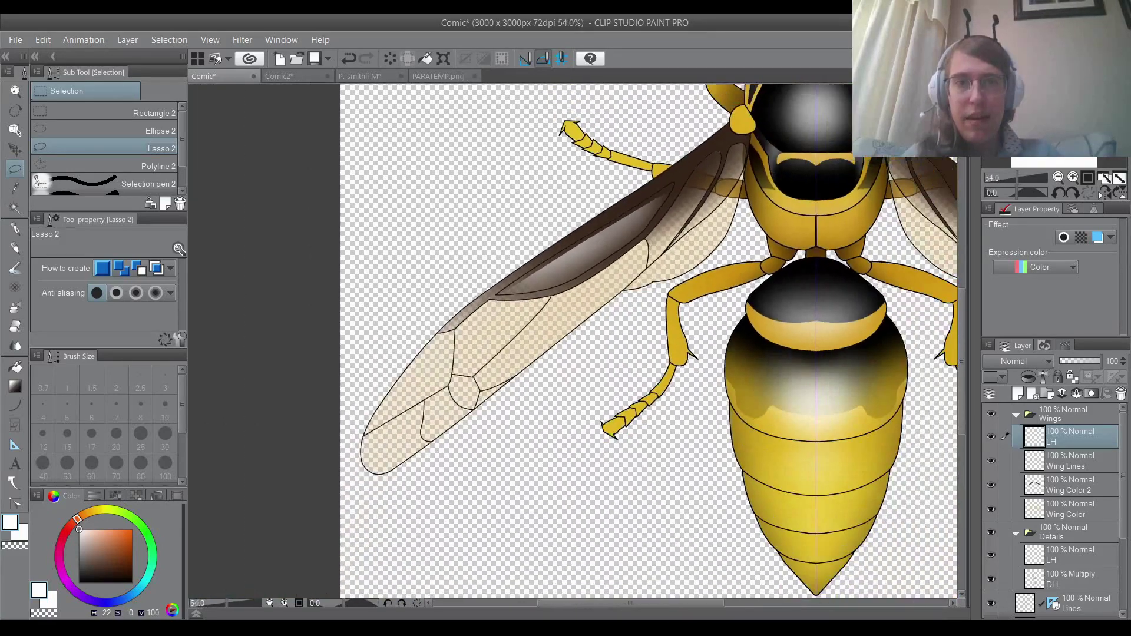
pyautogui.scroll(2, 521, 318)
pyautogui.click(14, 208)
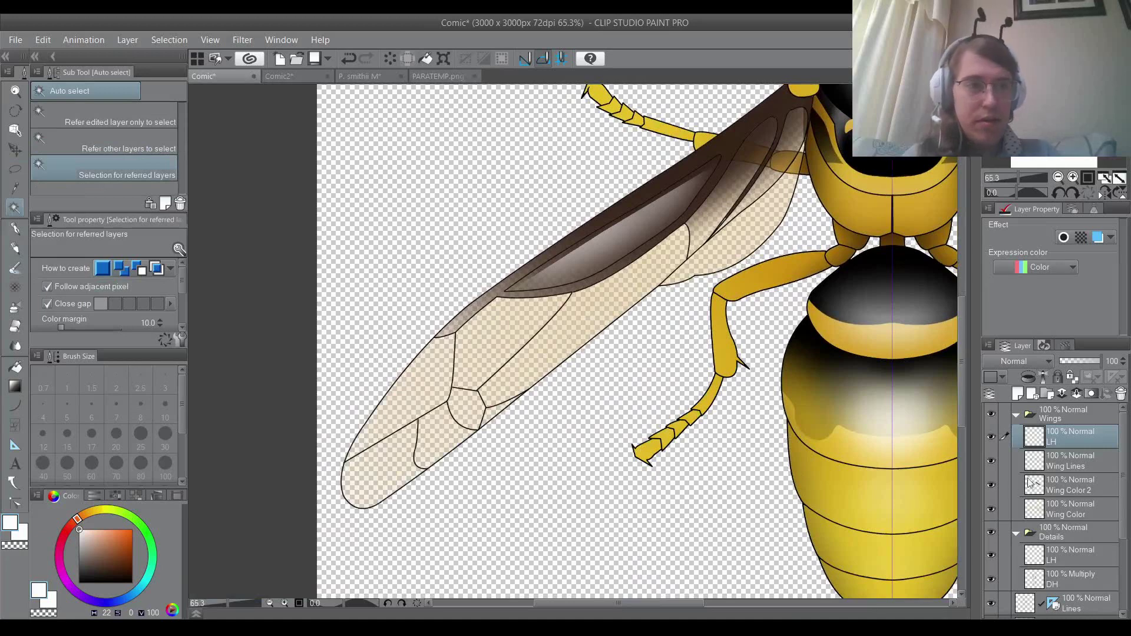
pyautogui.click(1070, 461)
pyautogui.click(408, 416)
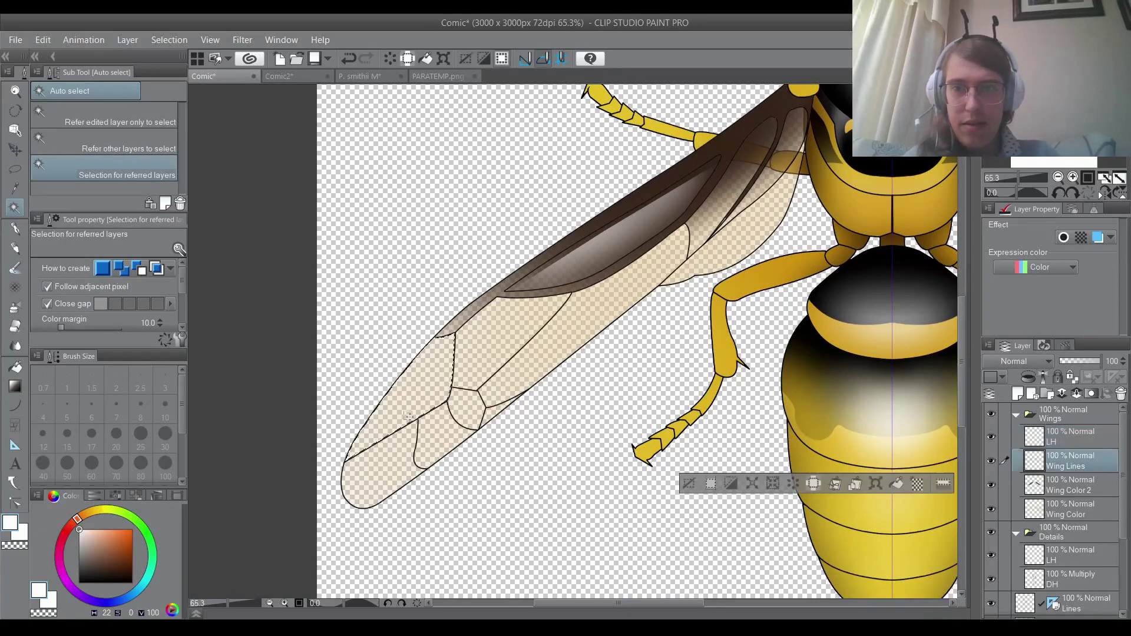
pyautogui.keyDown('shift'); pyautogui.click(417, 455); pyautogui.keyUp('shift')
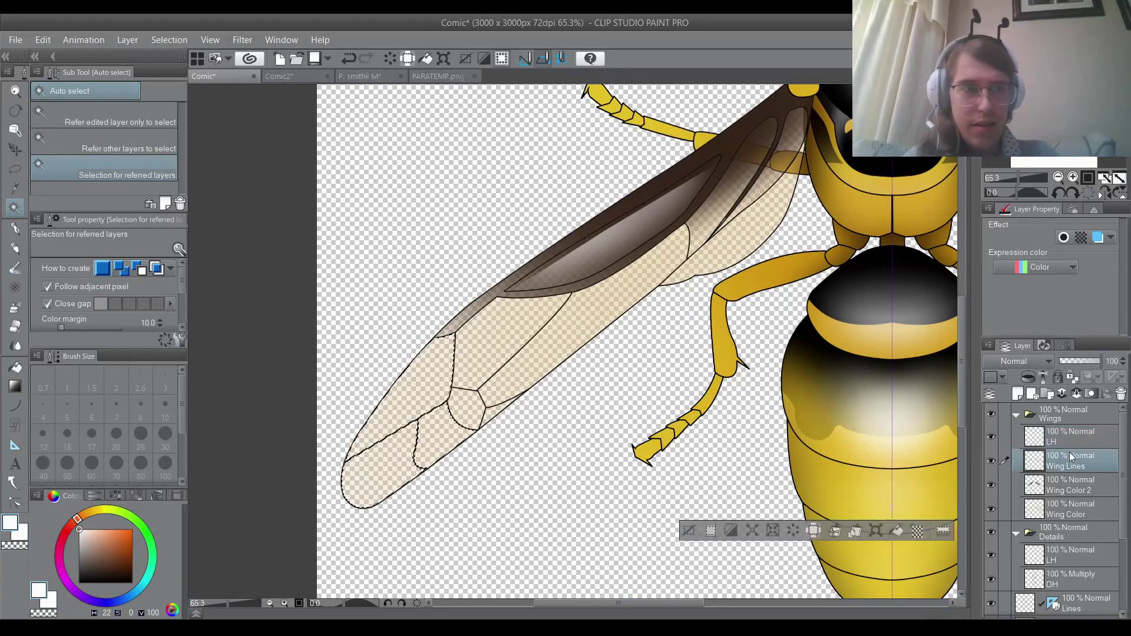
# Airbrush soft white highlights into the selected wing-tip cells on the LH layer, and deselect.
pyautogui.click(1071, 439)
pyautogui.click(16, 307)
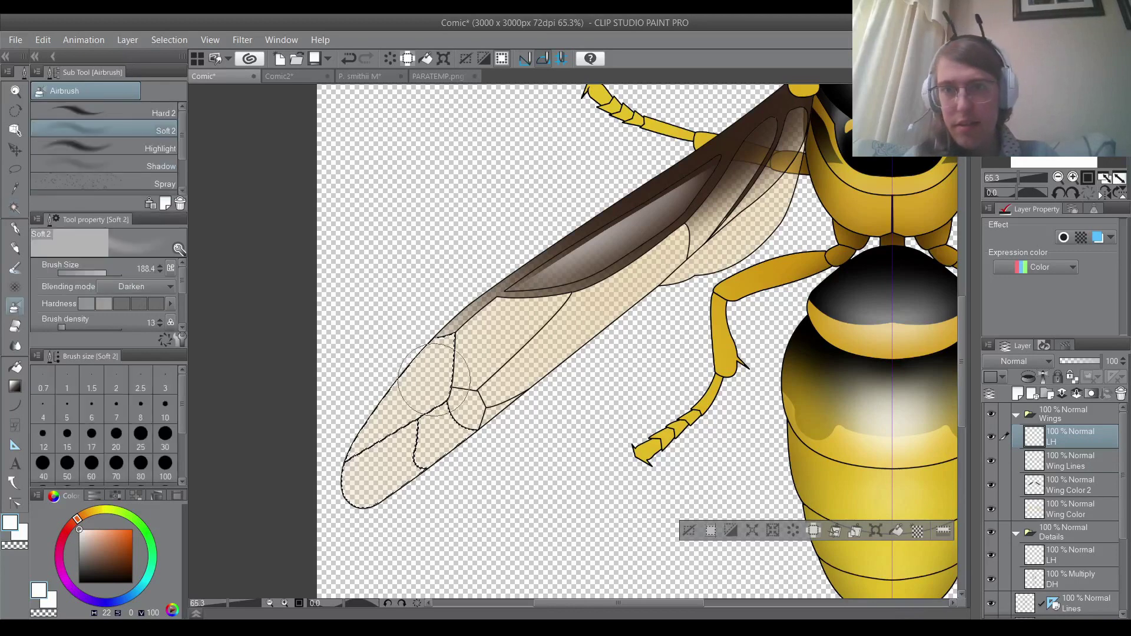
pyautogui.moveTo(422, 377)
pyautogui.mouseDown()
pyautogui.moveTo(395, 465)
pyautogui.moveTo(348, 474)
pyautogui.mouseUp()
pyautogui.click(16, 169)
pyautogui.click(631, 373)
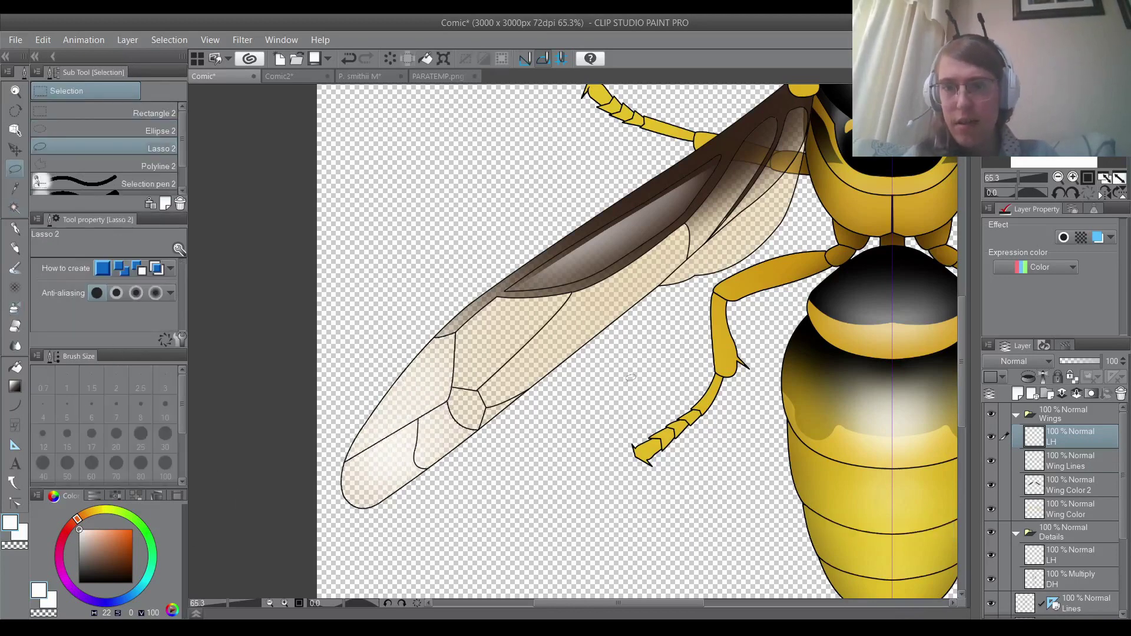
# Lasso a thin strip just below the diagonal wing-tip vein and delete the white highlight inside it.
pyautogui.scroll(2, 353, 457)
pyautogui.scroll(1, 353, 453)
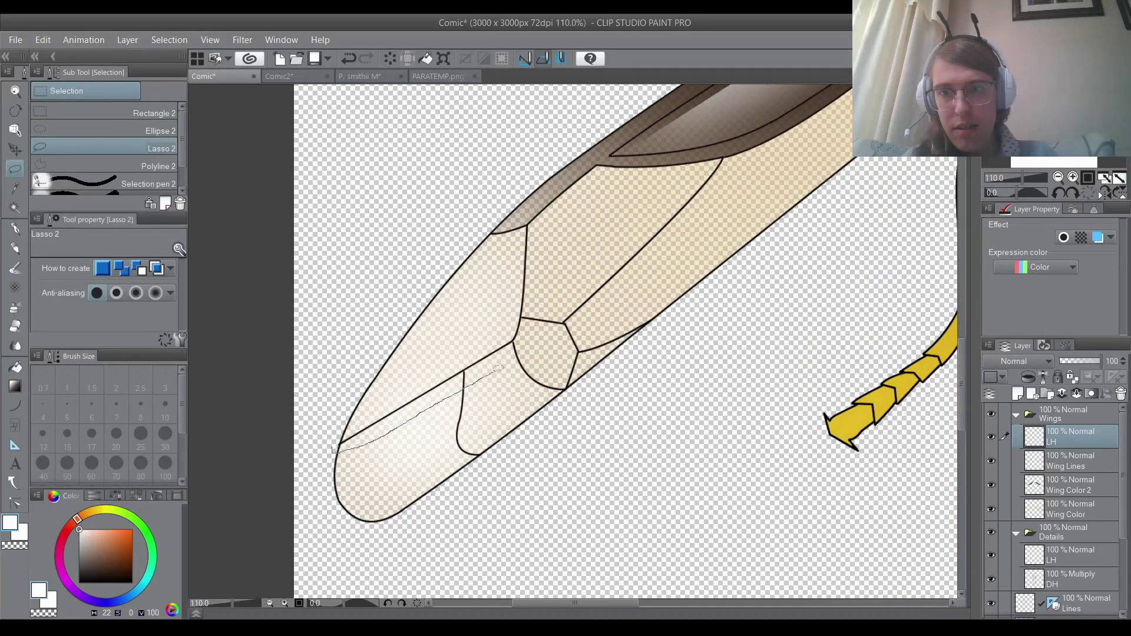
pyautogui.moveTo(527, 328); pyautogui.dragTo(529, 331)
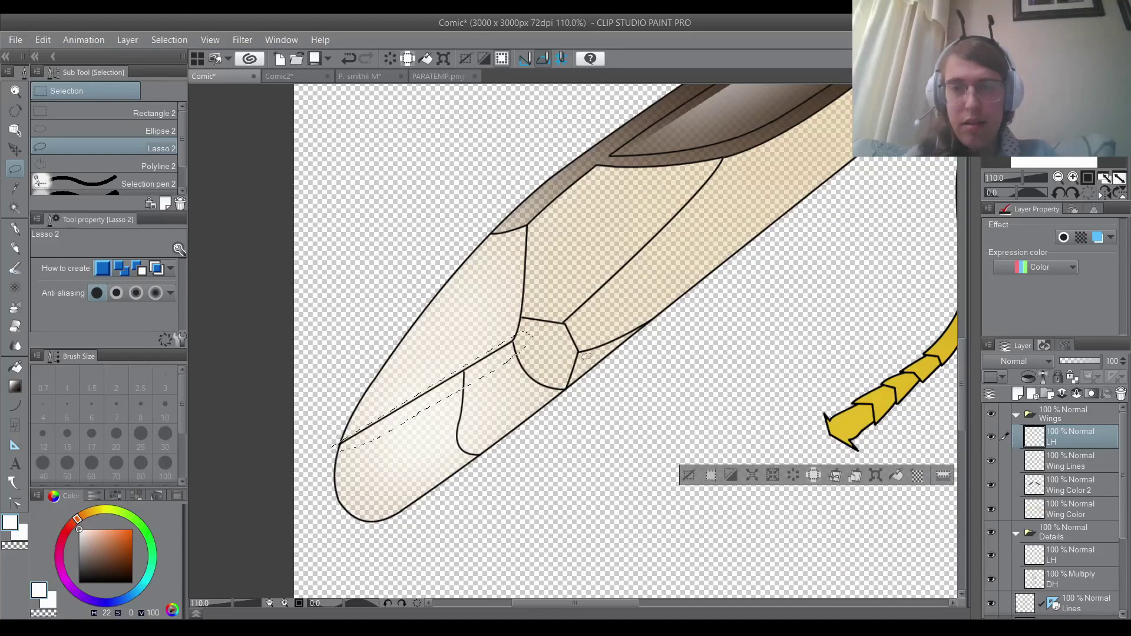
pyautogui.click(664, 262)
pyautogui.scroll(-4, 377, 459)
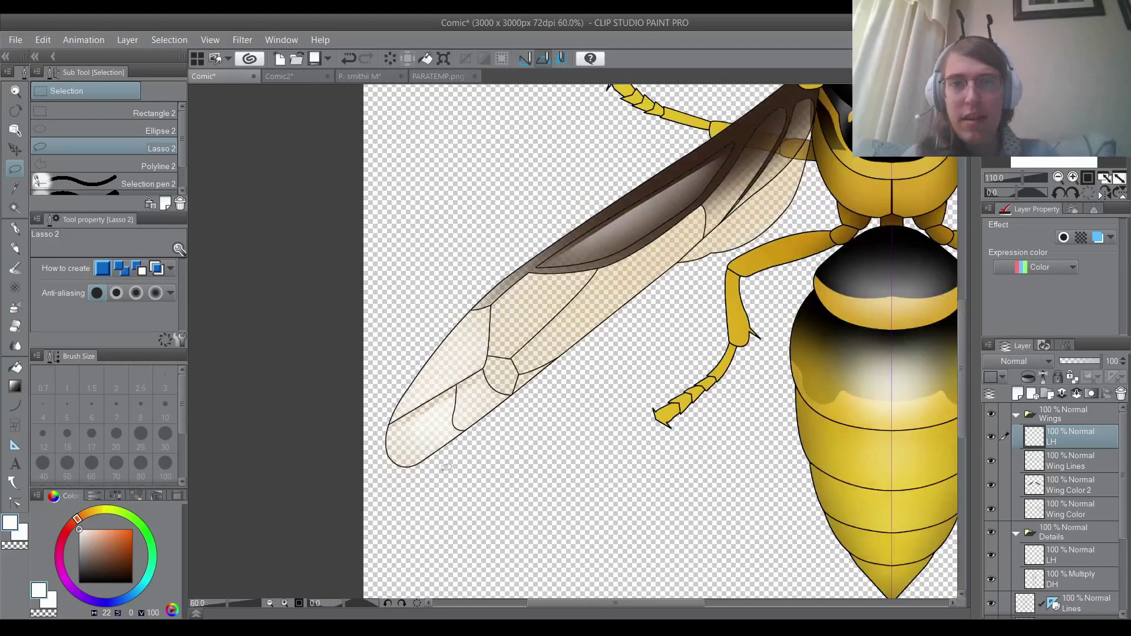
pyautogui.scroll(1, 467, 432)
pyautogui.scroll(2, 467, 432)
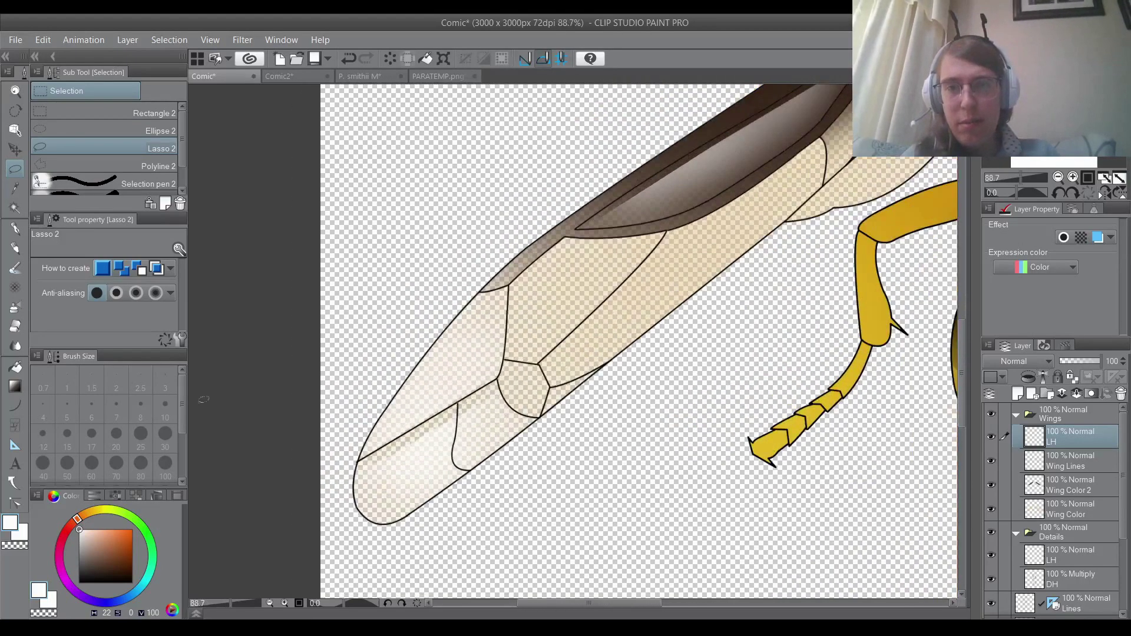
# Lightly fade the wing-tip highlights around the veins with the Hard eraser at size 63.3 and brush density 1.
pyautogui.click(15, 329)
pyautogui.moveTo(96, 271); pyautogui.dragTo(47, 341)
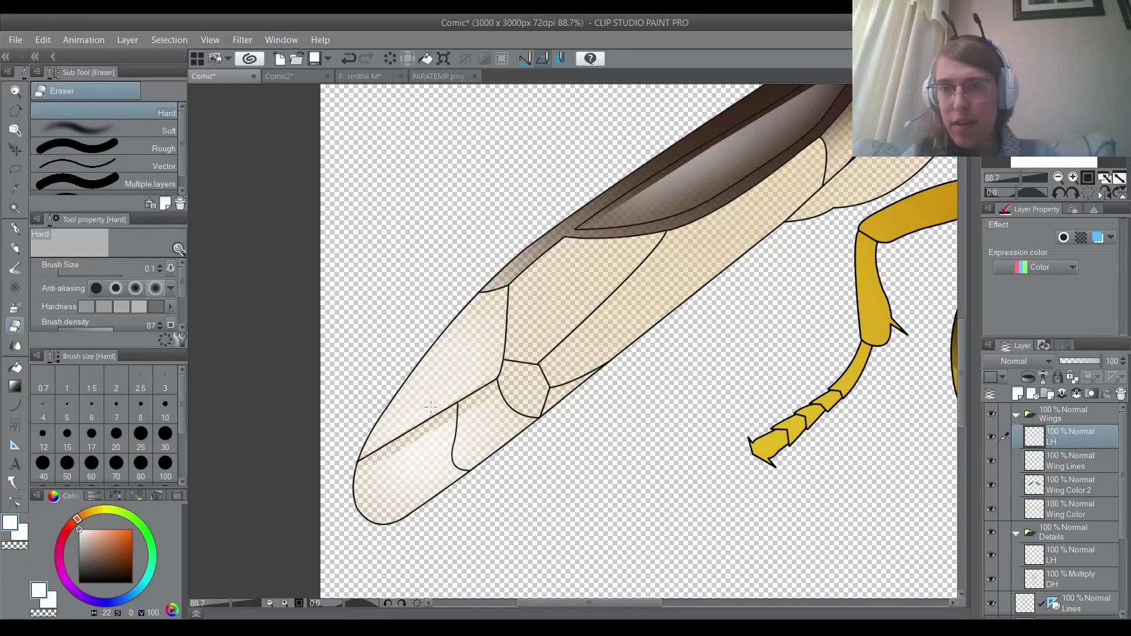
pyautogui.click(93, 270)
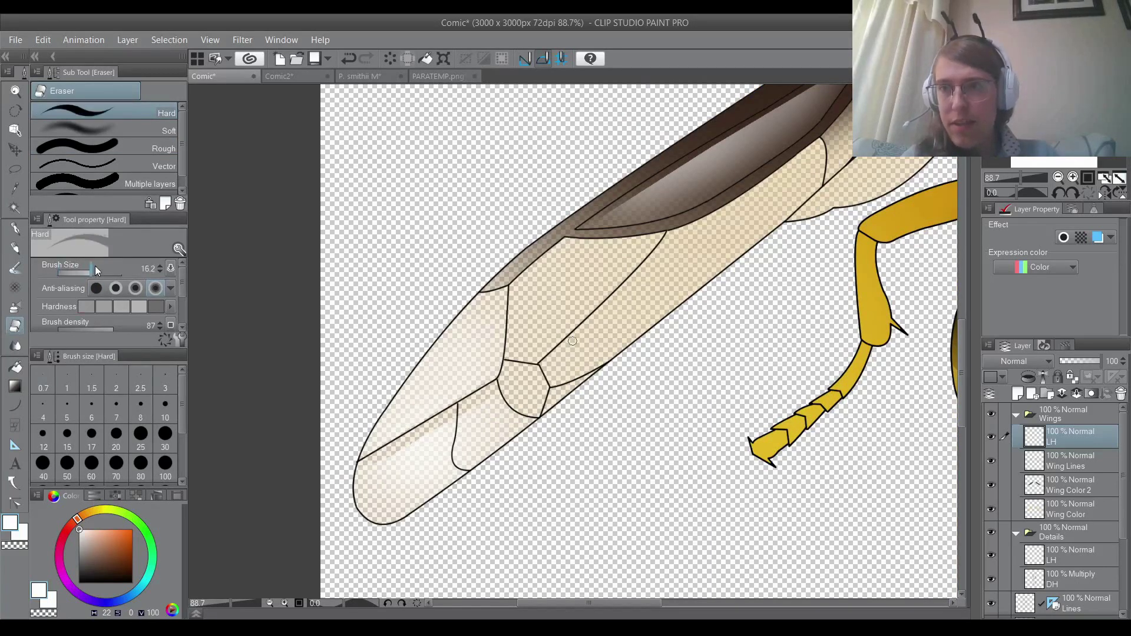
pyautogui.moveTo(109, 332); pyautogui.dragTo(2, 324)
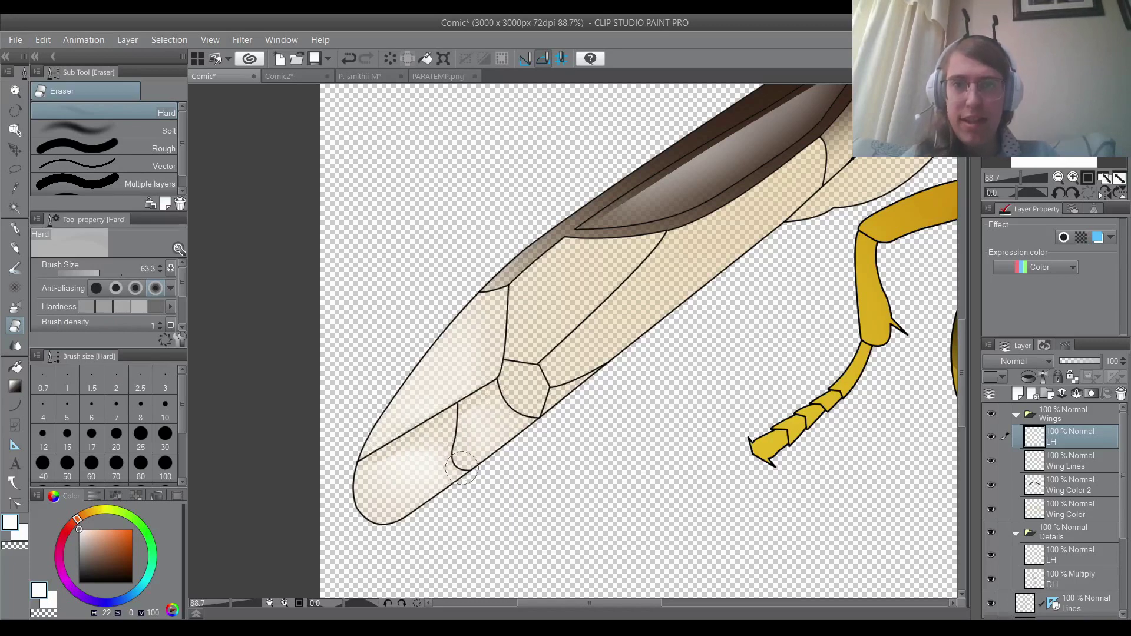
pyautogui.scroll(-2, 445, 463)
pyautogui.scroll(-2, 391, 509)
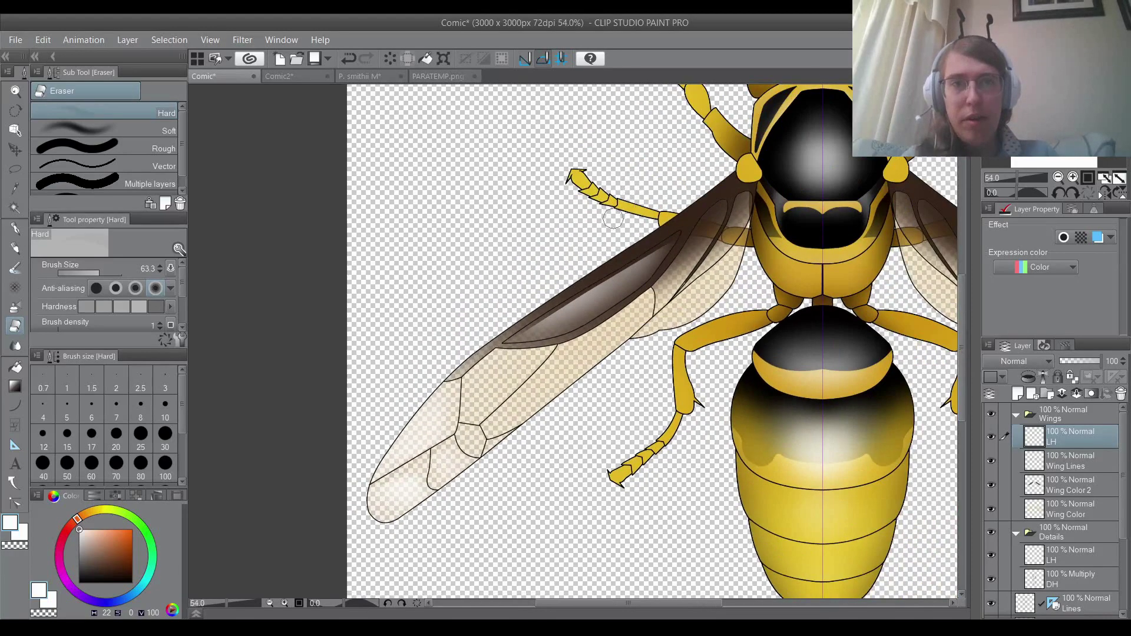
pyautogui.scroll(1, 654, 261)
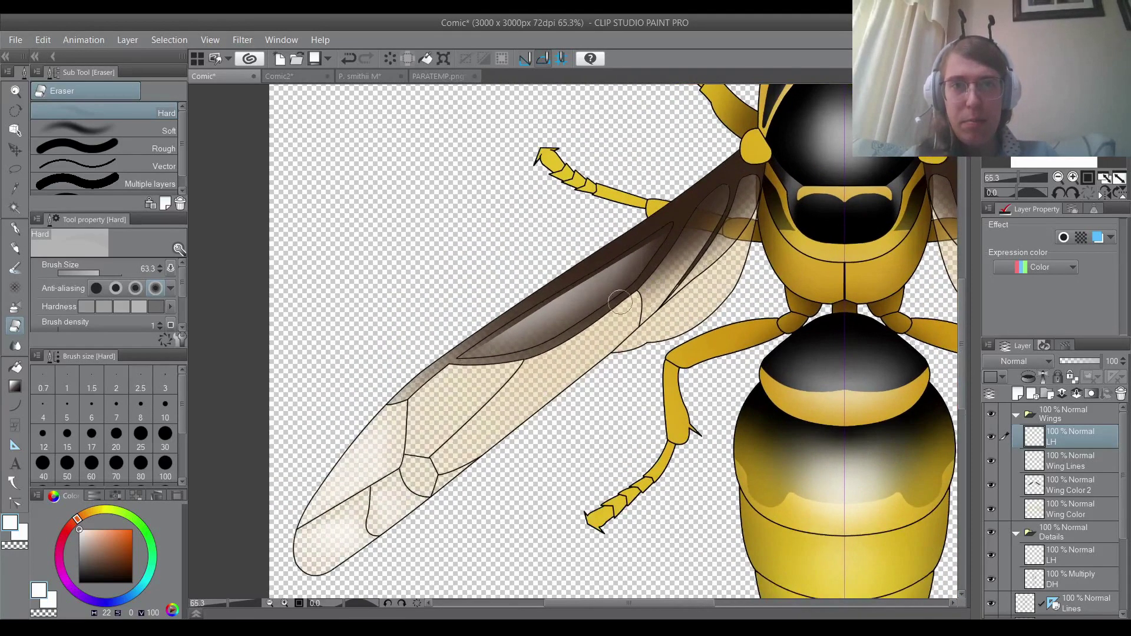
pyautogui.scroll(-2, 366, 412)
pyautogui.scroll(-1, 369, 414)
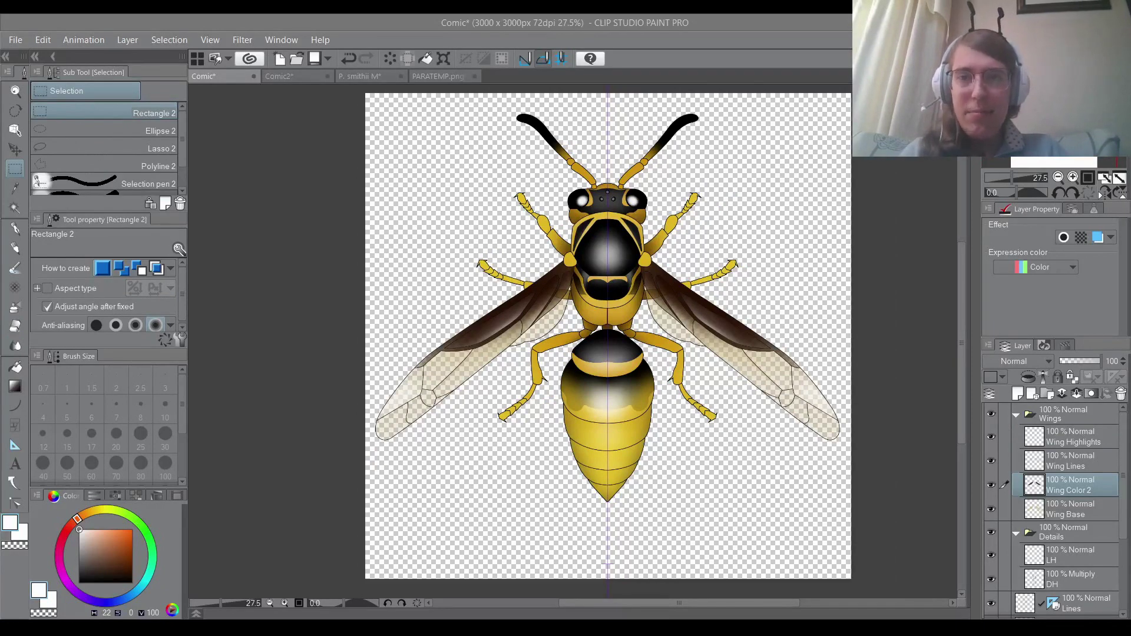
# Try a white Smooth watercolor stroke near the front wing's dark leading edge, and undo it.
pyautogui.scroll(9, 421, 361)
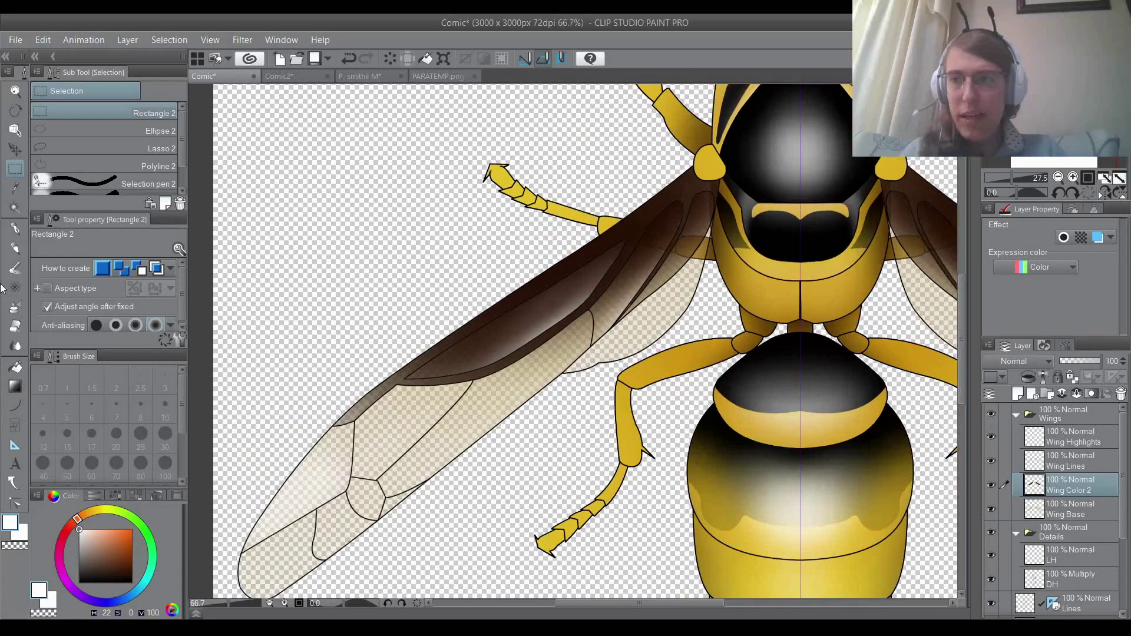
pyautogui.click(16, 268)
pyautogui.moveTo(480, 298)
pyautogui.mouseDown()
pyautogui.moveTo(416, 326)
pyautogui.moveTo(472, 373)
pyautogui.moveTo(611, 257)
pyautogui.moveTo(605, 218)
pyautogui.moveTo(451, 294)
pyautogui.mouseUp()
pyautogui.hotkey('ctrl', 'z')
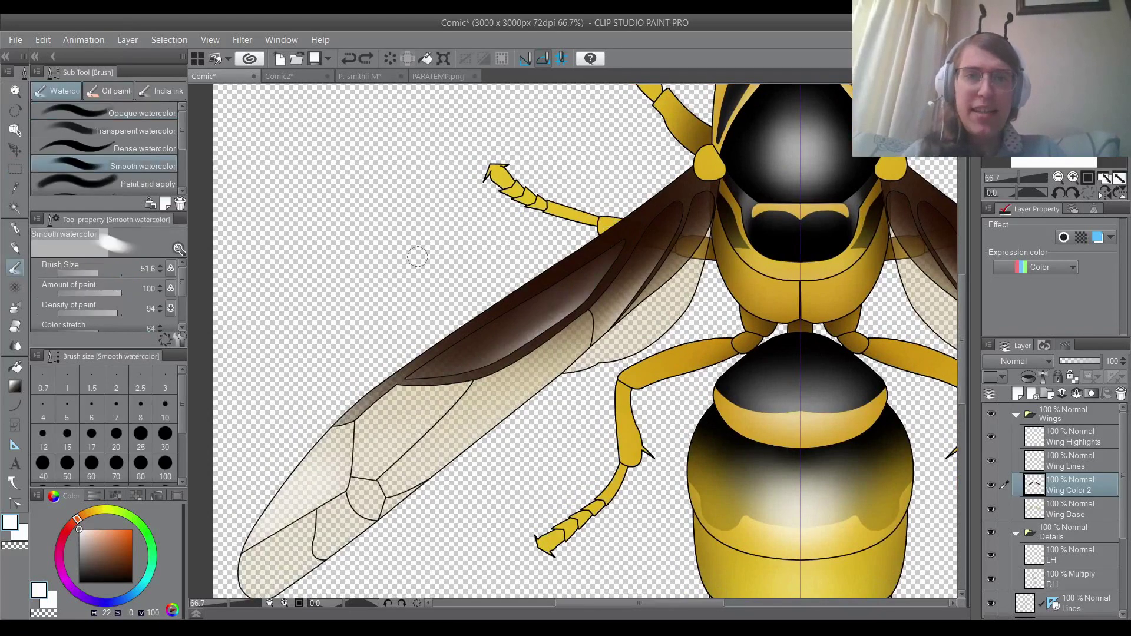
pyautogui.scroll(-2, 430, 235)
pyautogui.scroll(-3, 449, 203)
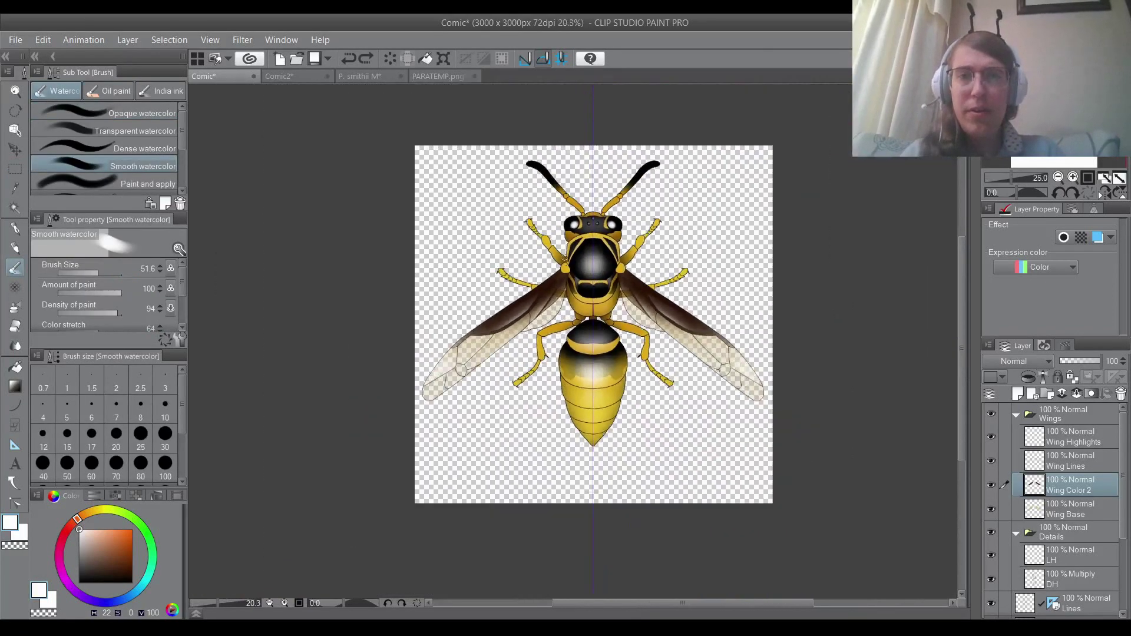
# Sample the golden yellow from the wasp's hind leg with the Eyedropper.
pyautogui.scroll(-1, 586, 270)
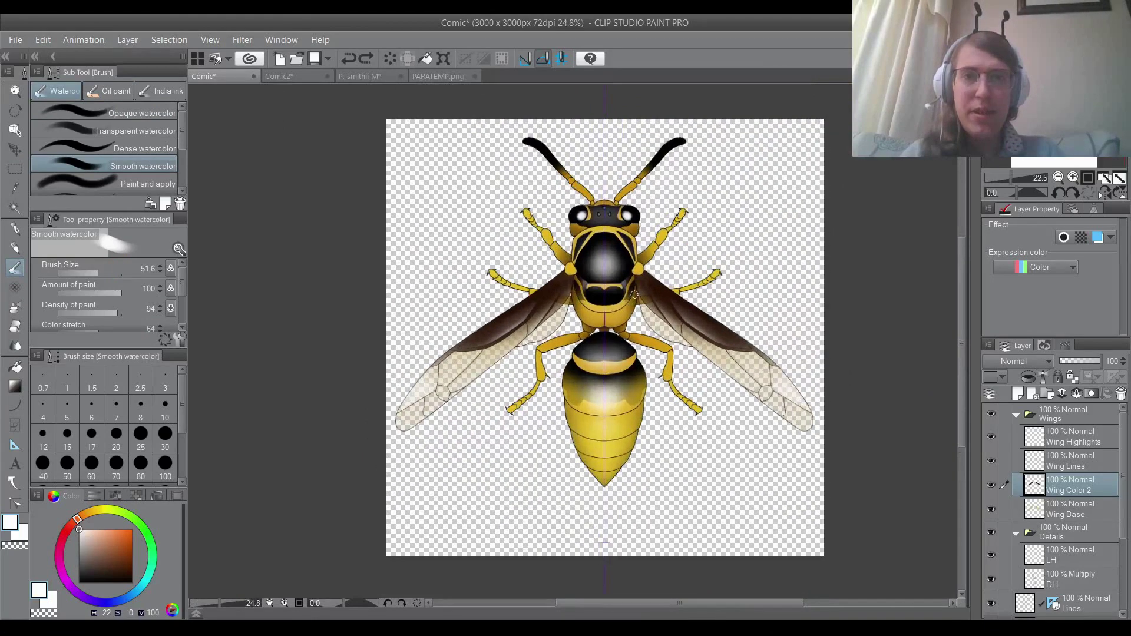
pyautogui.scroll(-1, 638, 304)
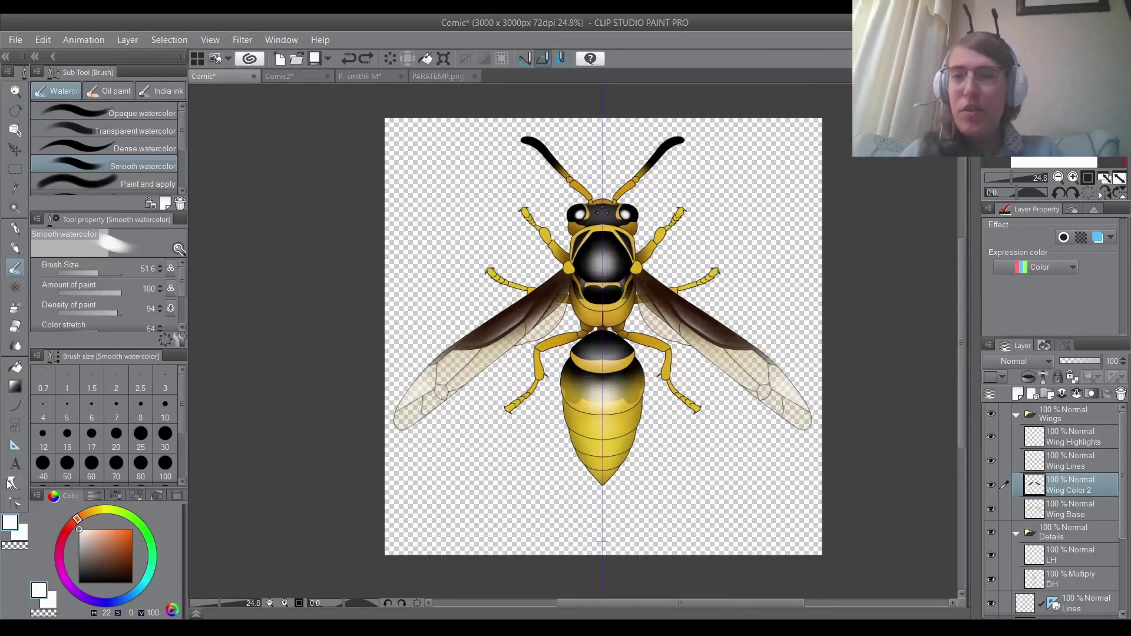
pyautogui.click(15, 189)
pyautogui.scroll(3, 545, 374)
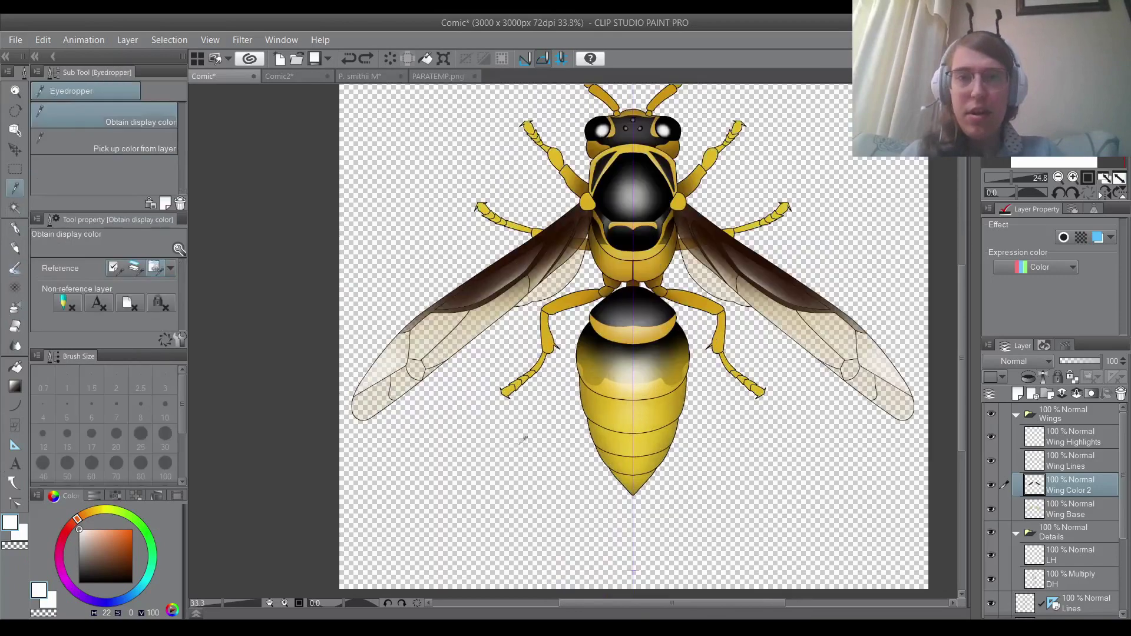
pyautogui.click(539, 370)
pyautogui.scroll(1, 471, 424)
pyautogui.scroll(1, 400, 466)
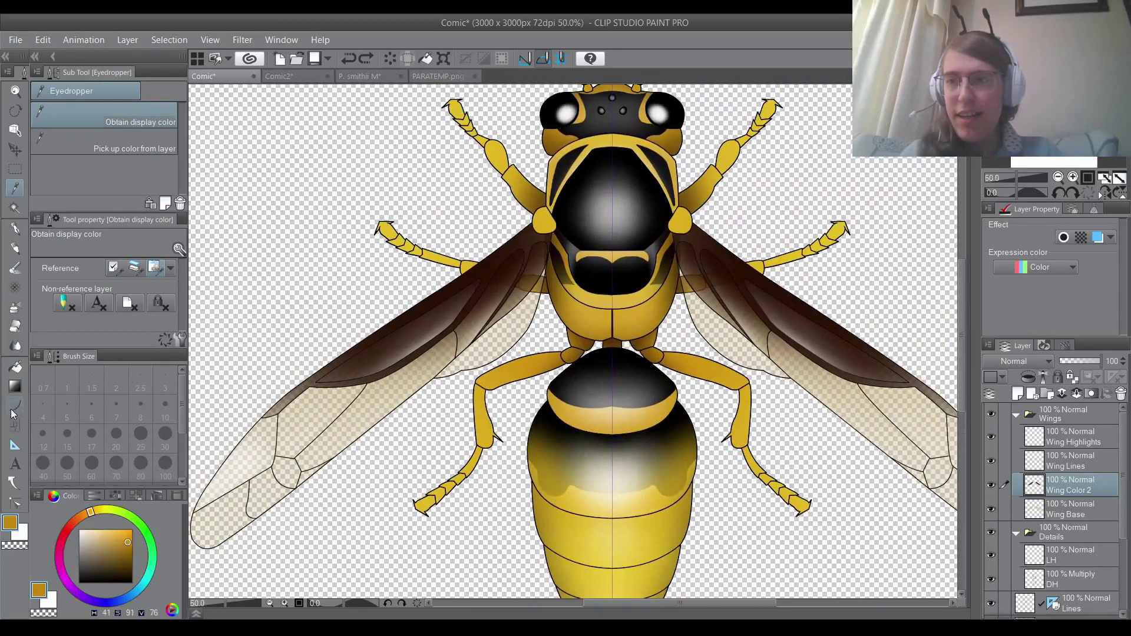
# Collapse the Wings folder and add a layer named Setae above the LH layer in the Details folder.
pyautogui.scroll(-1, 1084, 472)
pyautogui.scroll(1, 1084, 472)
pyautogui.click(1015, 417)
pyautogui.scroll(-1, 1060, 469)
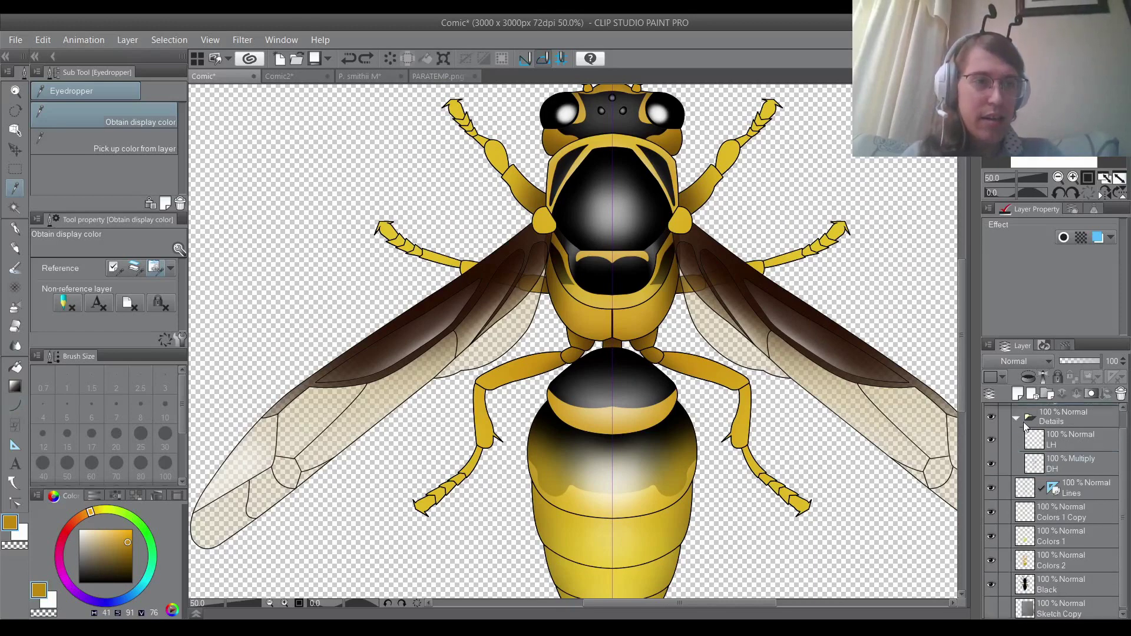
pyautogui.click(1040, 441)
pyautogui.click(1019, 394)
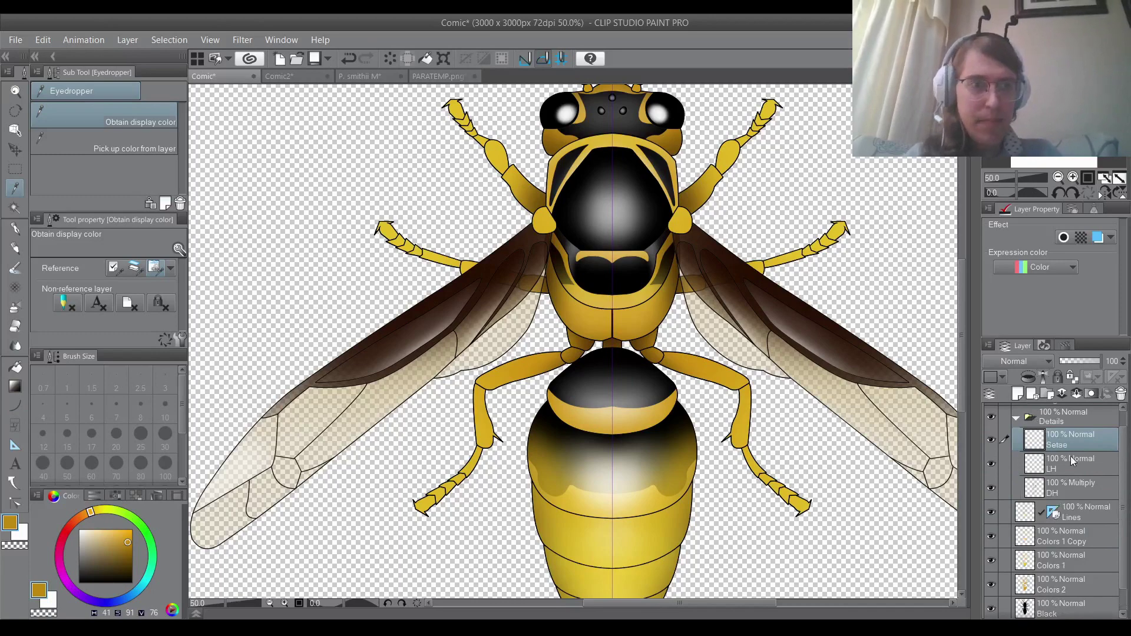
# Set up the Curve tool at brush size 4 with a 30 percent taper at the end of the line.
pyautogui.scroll(-1, 589, 436)
pyautogui.scroll(1, 353, 424)
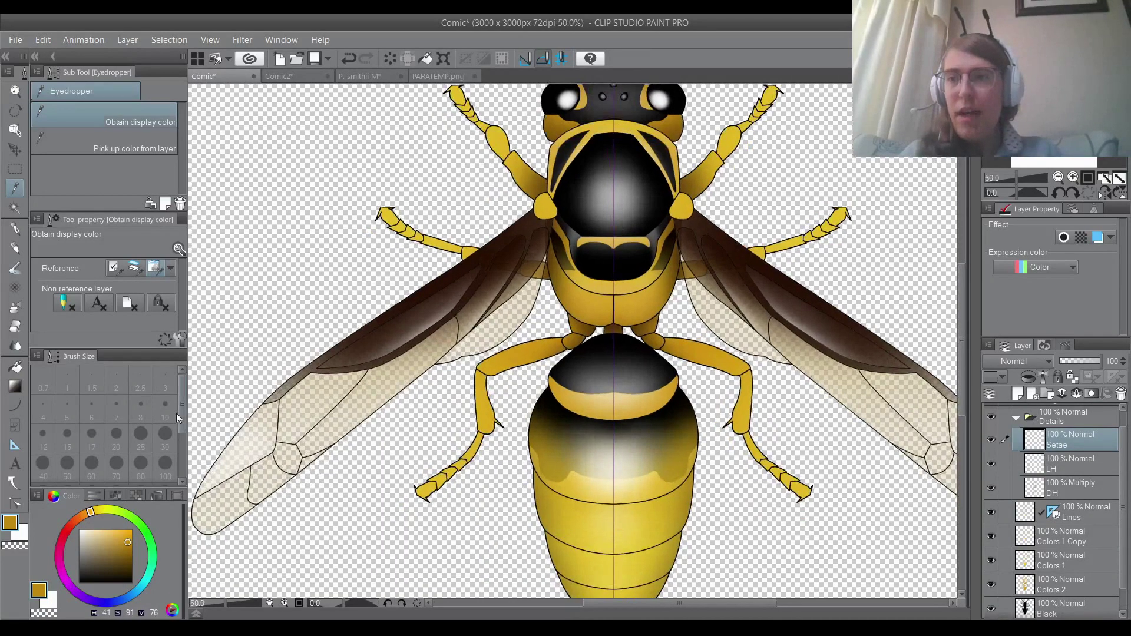
pyautogui.click(15, 407)
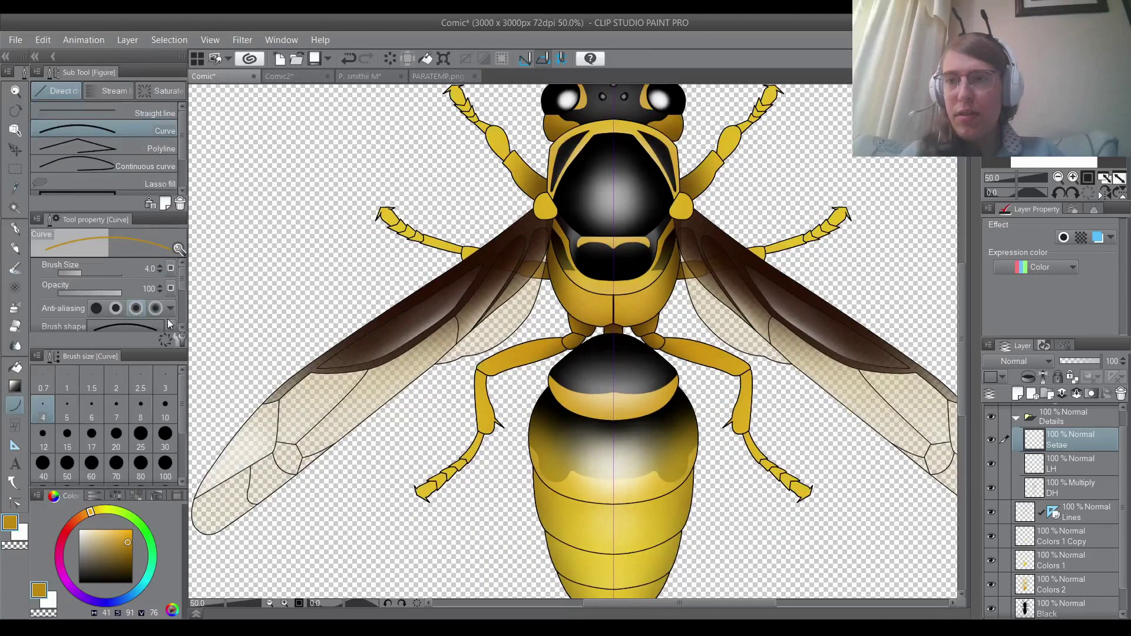
pyautogui.scroll(-3, 177, 289)
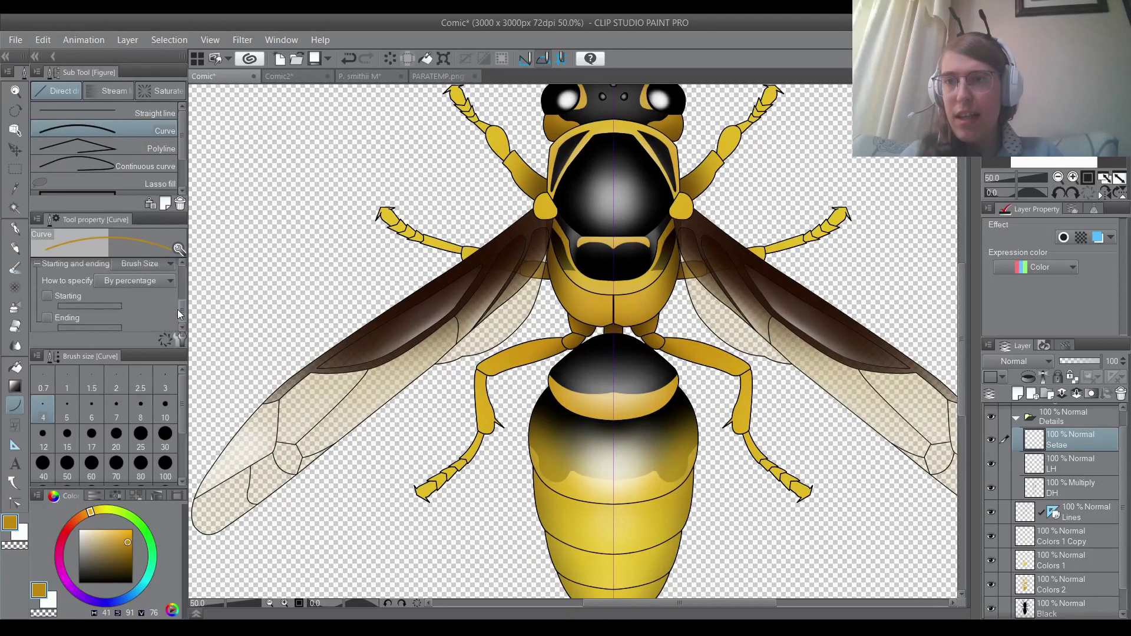
pyautogui.click(47, 318)
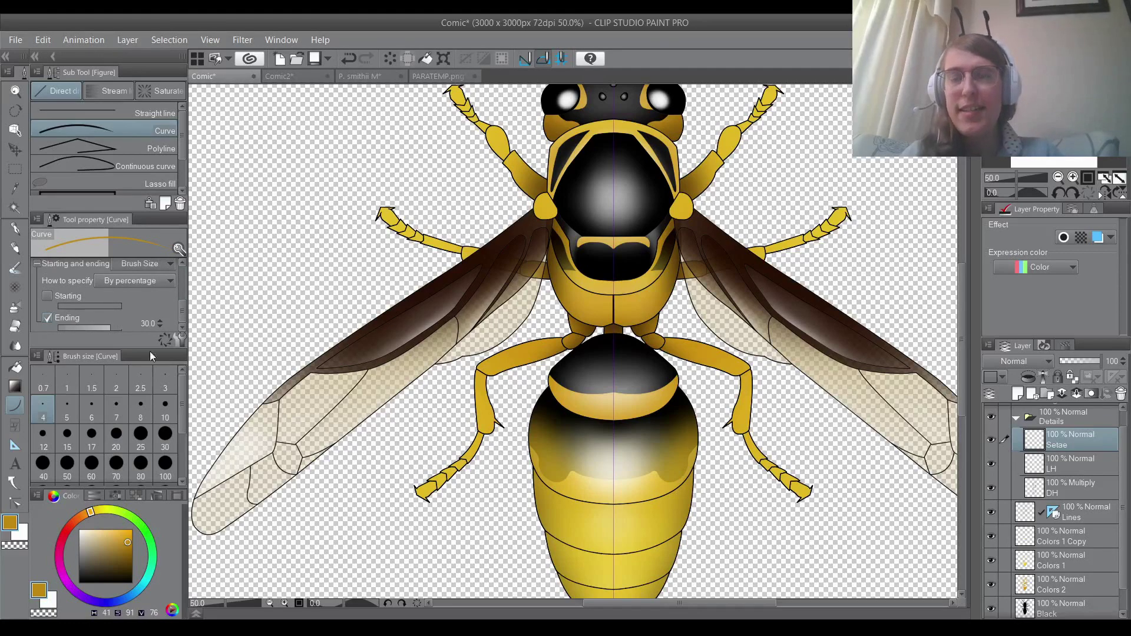
# Try a few tapered golden curve strokes in the empty area below the hind leg, and undo them all.
pyautogui.scroll(6, 395, 259)
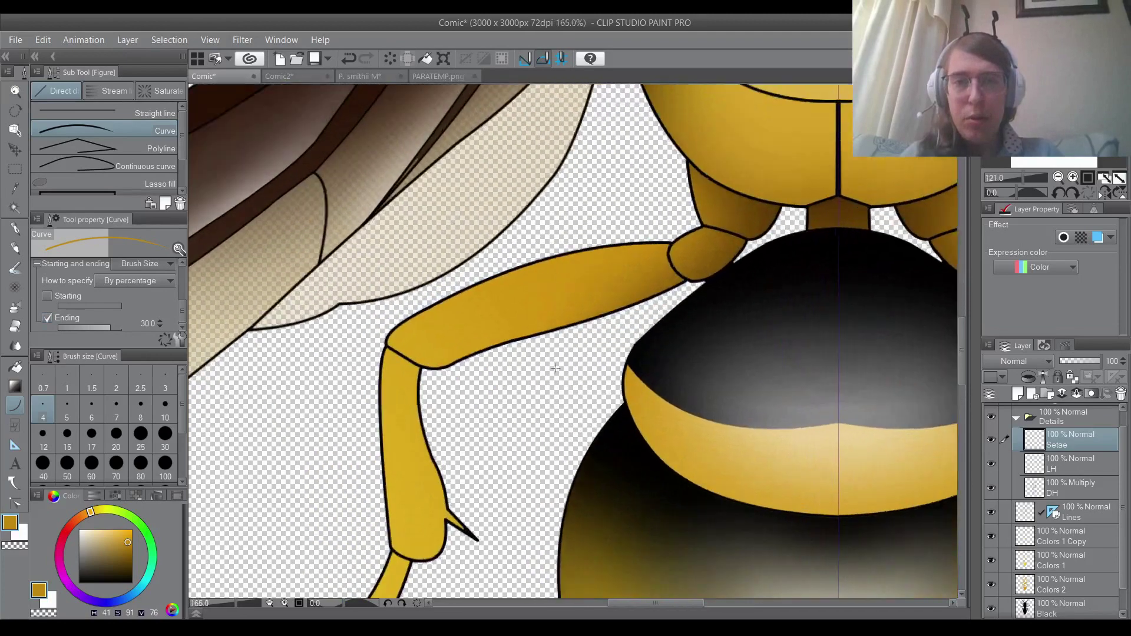
pyautogui.scroll(4, 556, 369)
pyautogui.moveTo(568, 368); pyautogui.dragTo(479, 387)
pyautogui.scroll(3, 540, 363)
pyautogui.moveTo(585, 328); pyautogui.dragTo(475, 347)
pyautogui.moveTo(593, 293); pyautogui.dragTo(391, 323)
pyautogui.moveTo(601, 394); pyautogui.dragTo(451, 424)
pyautogui.hotkey('ctrl', 'z')
pyautogui.hotkey('ctrl', 'z')
pyautogui.hotkey('ctrl', 'z')
pyautogui.hotkey('ctrl', 'z')
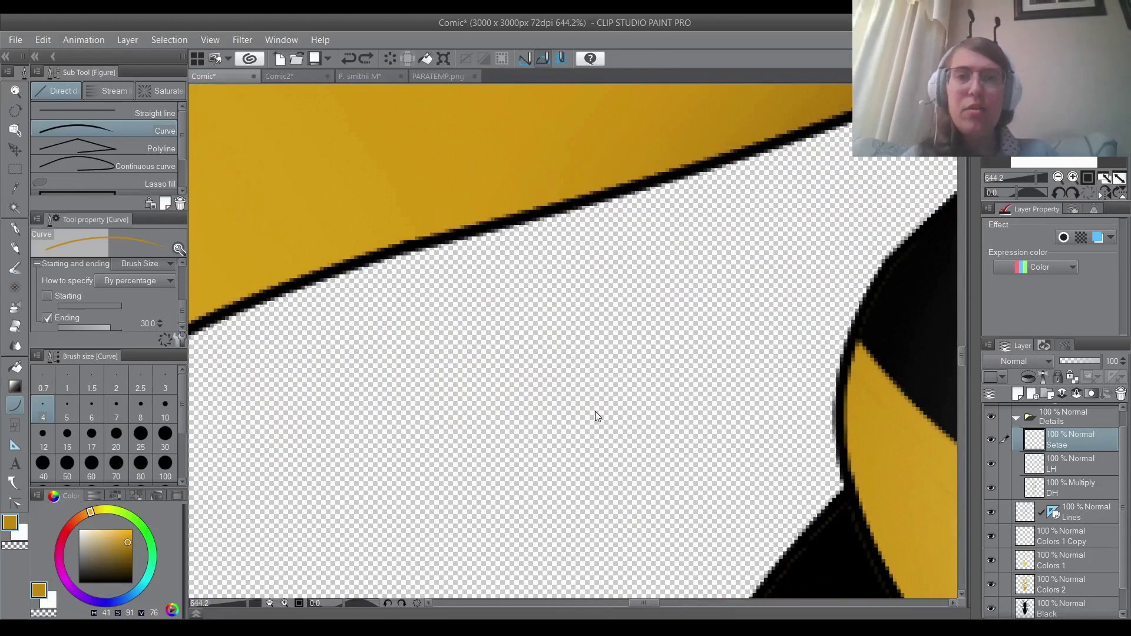
# Draw many short tapered hairs across the thorax and abdomen with the Curve tool in muted brown (H 41, S 64, V 47).
pyautogui.scroll(-3, 595, 411)
pyautogui.scroll(-4, 569, 313)
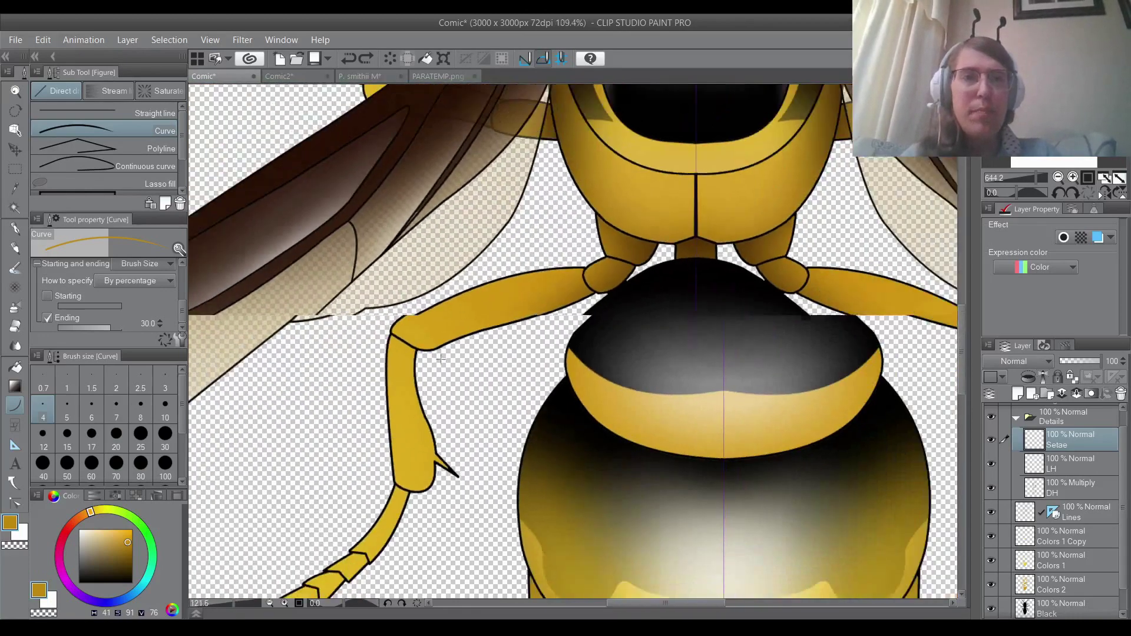
pyautogui.scroll(1, 510, 345)
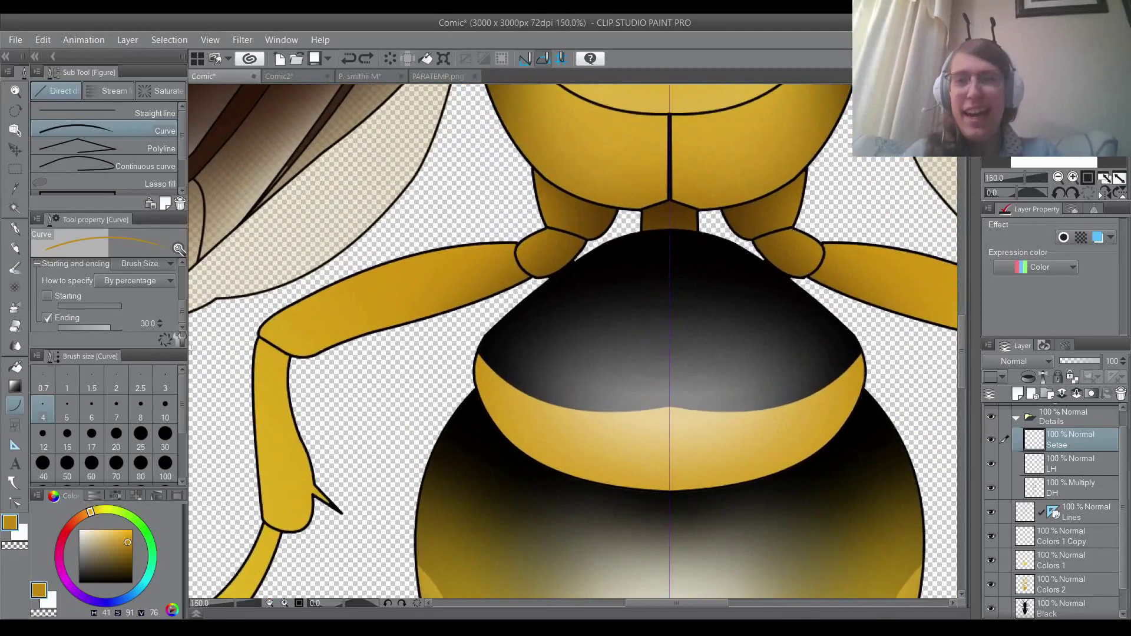
pyautogui.click(109, 556)
pyautogui.scroll(4, 504, 333)
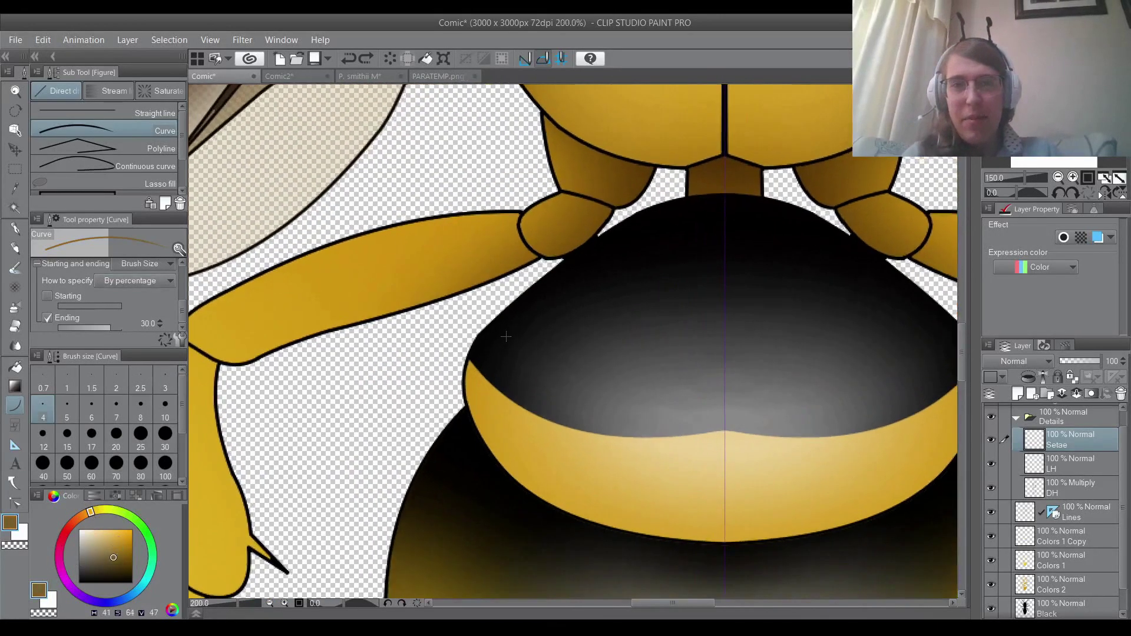
pyautogui.moveTo(488, 342)
pyautogui.mouseDown()
pyautogui.moveTo(415, 373)
pyautogui.moveTo(398, 419)
pyautogui.mouseUp()
pyautogui.moveTo(476, 422); pyautogui.dragTo(382, 454)
pyautogui.moveTo(496, 454); pyautogui.dragTo(433, 485)
pyautogui.moveTo(511, 391); pyautogui.dragTo(448, 415)
pyautogui.moveTo(492, 370); pyautogui.dragTo(452, 378)
pyautogui.moveTo(534, 446)
pyautogui.mouseDown()
pyautogui.moveTo(485, 457)
pyautogui.moveTo(496, 468)
pyautogui.mouseUp()
pyautogui.moveTo(493, 427); pyautogui.dragTo(443, 449)
pyautogui.moveTo(523, 499); pyautogui.dragTo(485, 531)
pyautogui.moveTo(490, 490); pyautogui.dragTo(454, 512)
pyautogui.scroll(-2, 558, 486)
pyautogui.moveTo(552, 471); pyautogui.dragTo(530, 498)
pyautogui.press('m')
# Examine the hairs on the thorax and abdomen up close and in the view of the whole wasp.
pyautogui.hotkey('ctrl', '0')
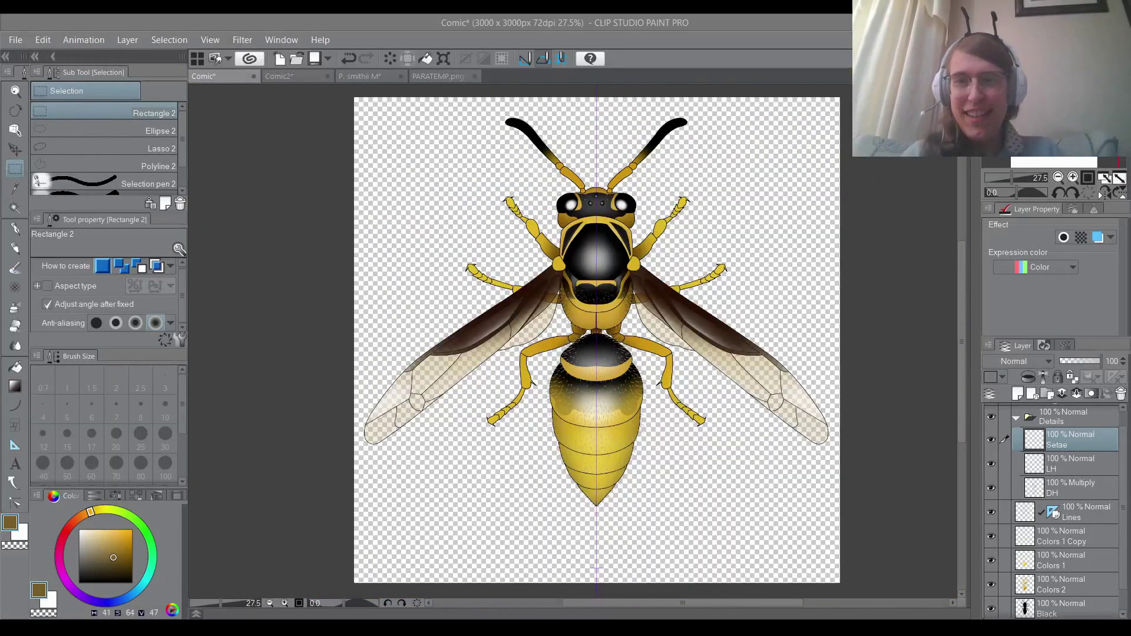
pyautogui.scroll(1, 595, 569)
pyautogui.scroll(-1, 596, 519)
pyautogui.scroll(1, 598, 463)
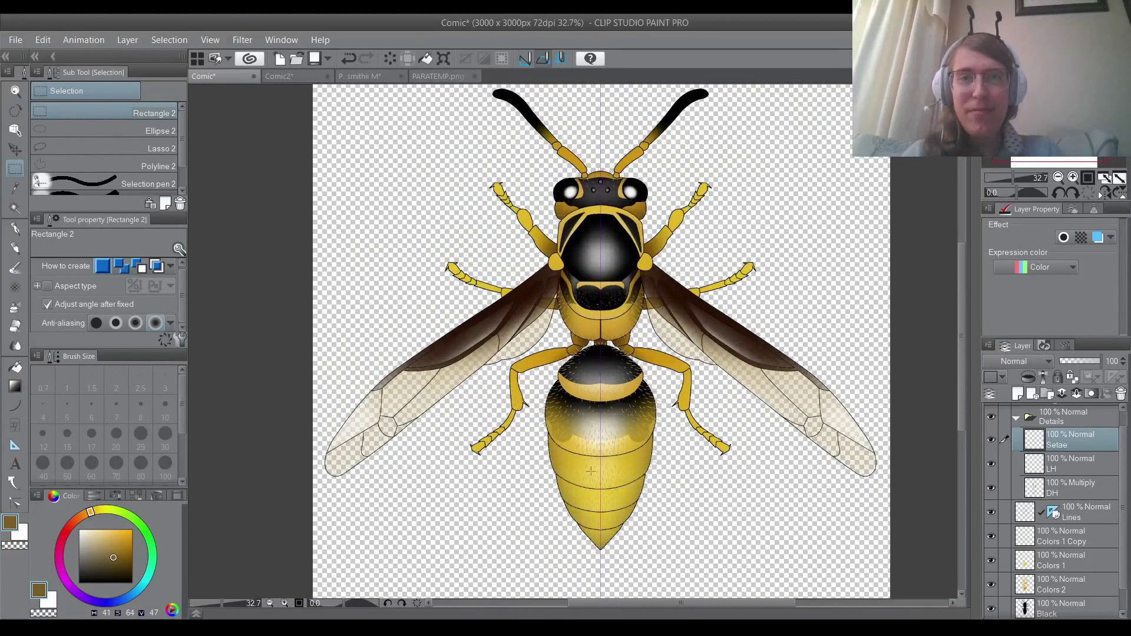
pyautogui.scroll(-1, 597, 463)
pyautogui.scroll(5, 599, 493)
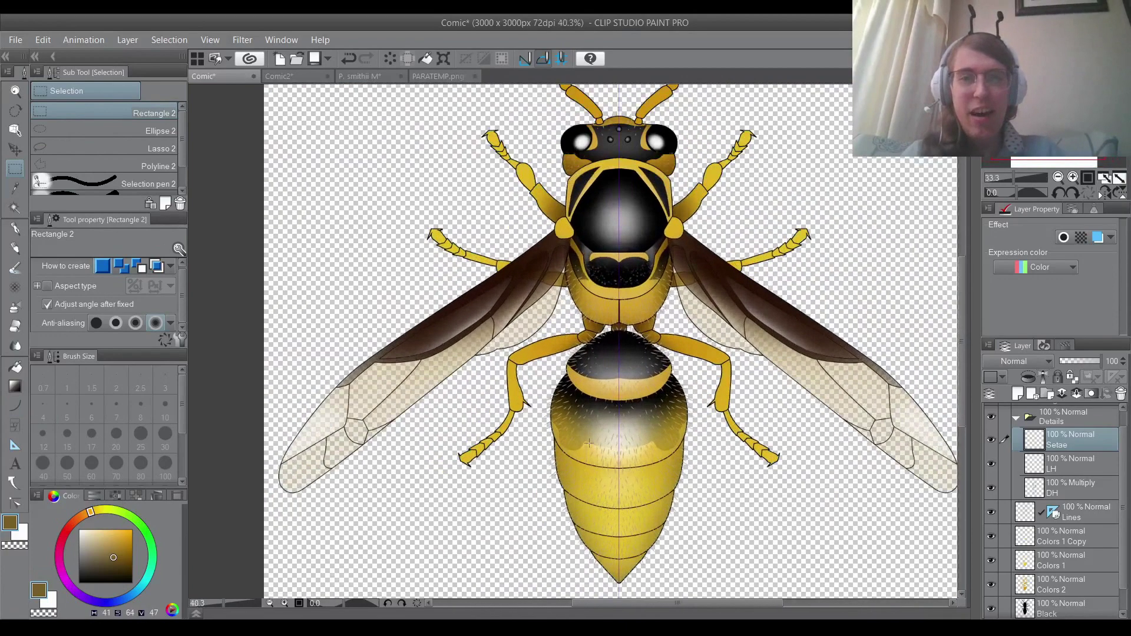
pyautogui.scroll(1, 559, 407)
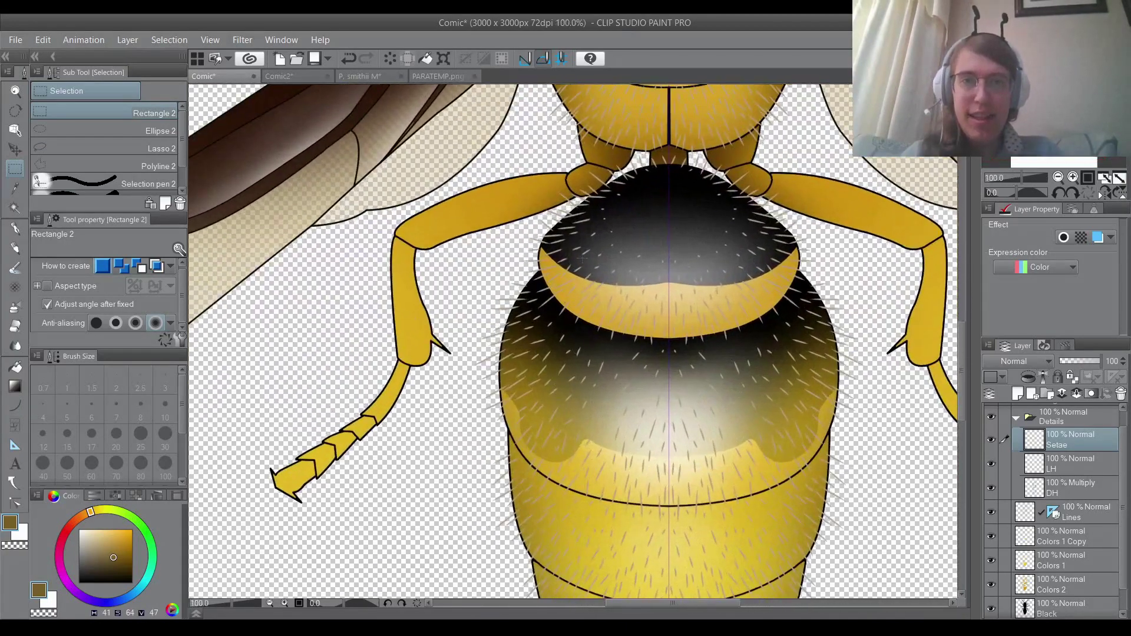
pyautogui.scroll(-8, 622, 436)
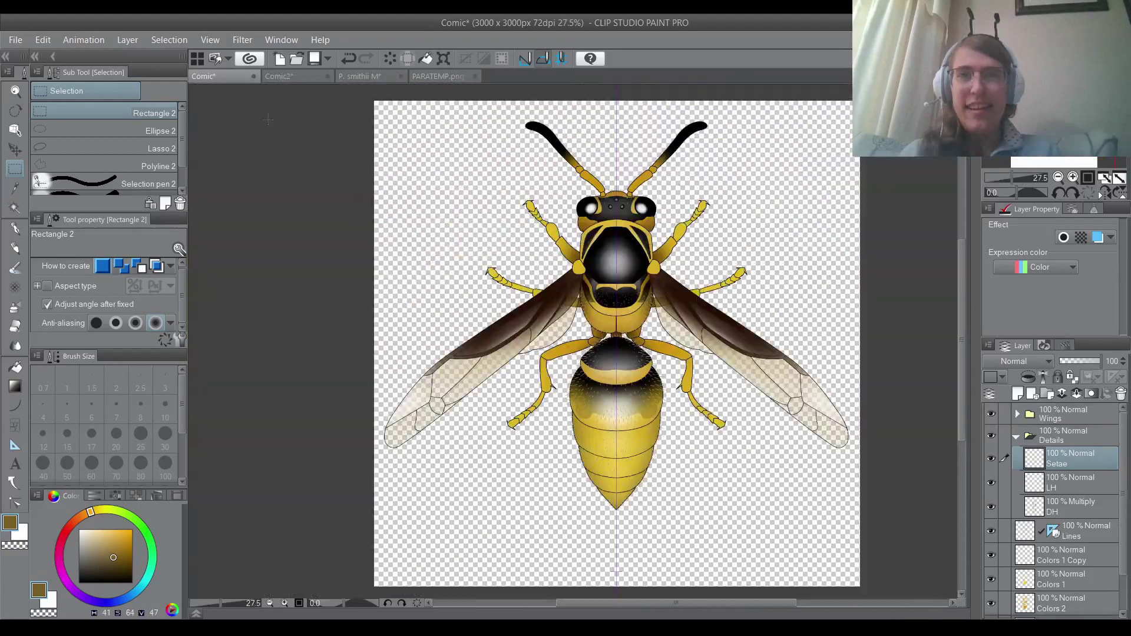
# Compare the wasp drawing with the Comic2 reference photo, and switch to the P. smithii plate PDF in the browser.
pyautogui.click(290, 76)
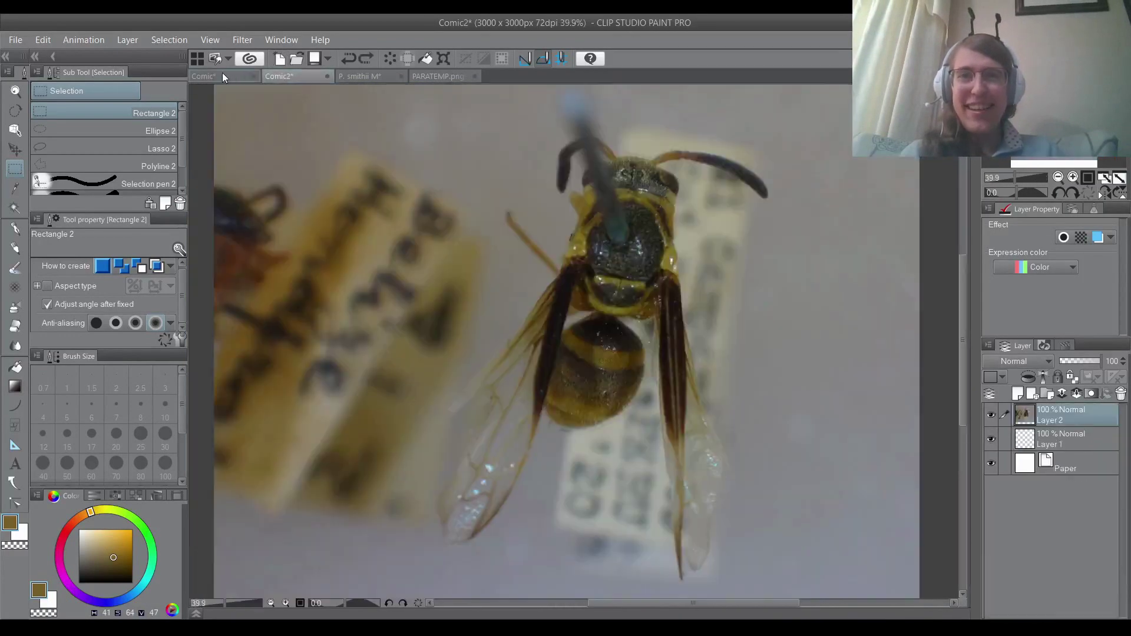
pyautogui.click(221, 75)
pyautogui.click(274, 74)
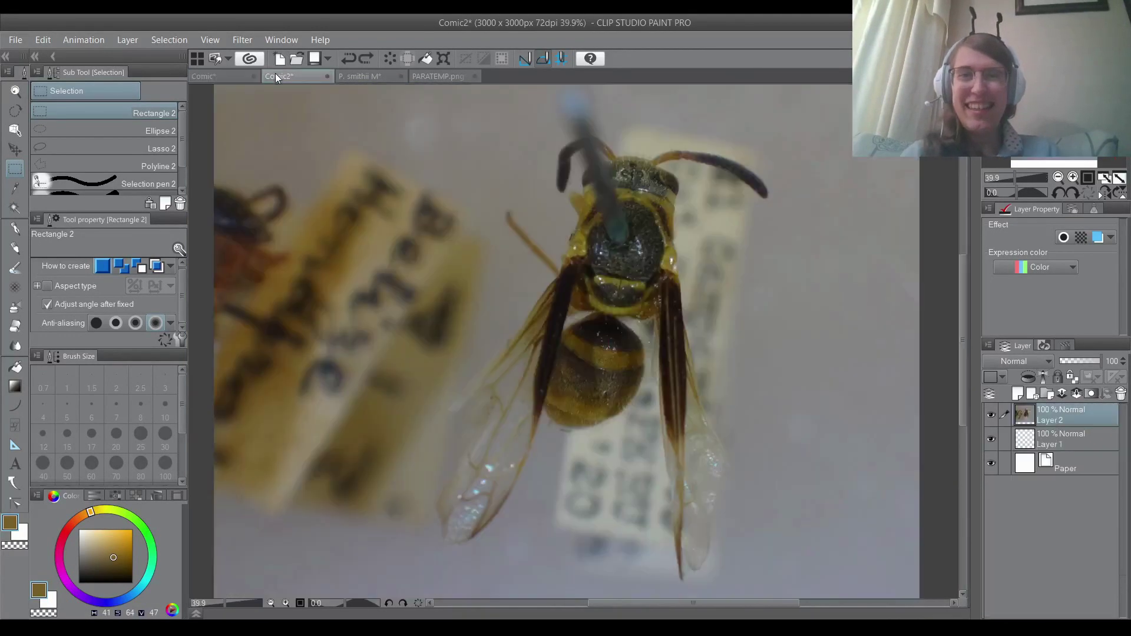
pyautogui.click(225, 74)
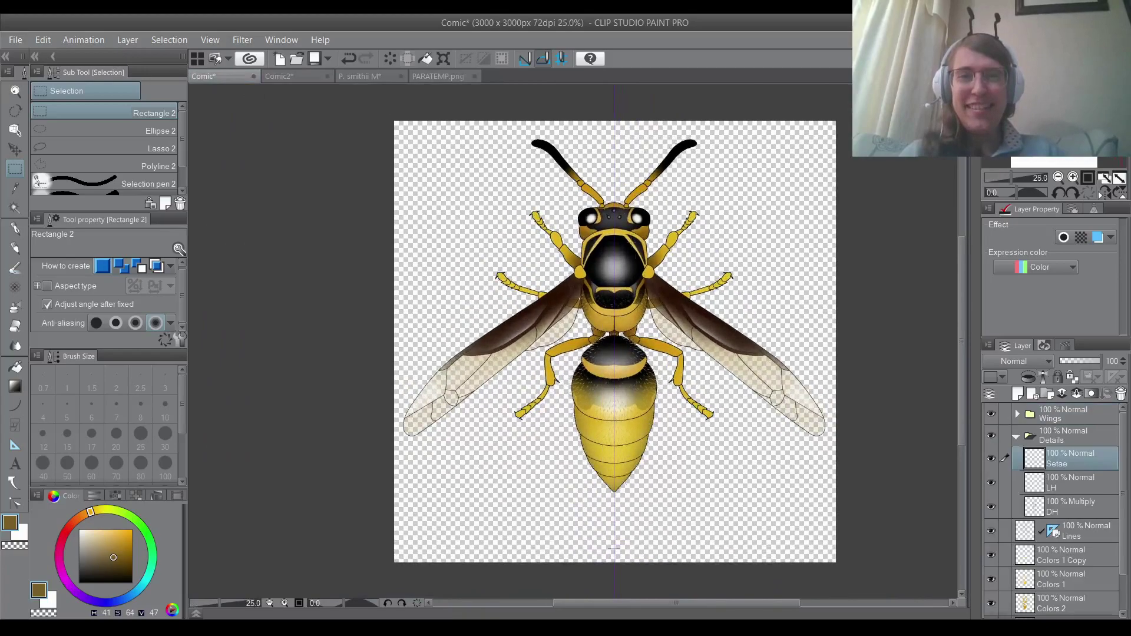
pyautogui.hotkey('alt', 'Tab')
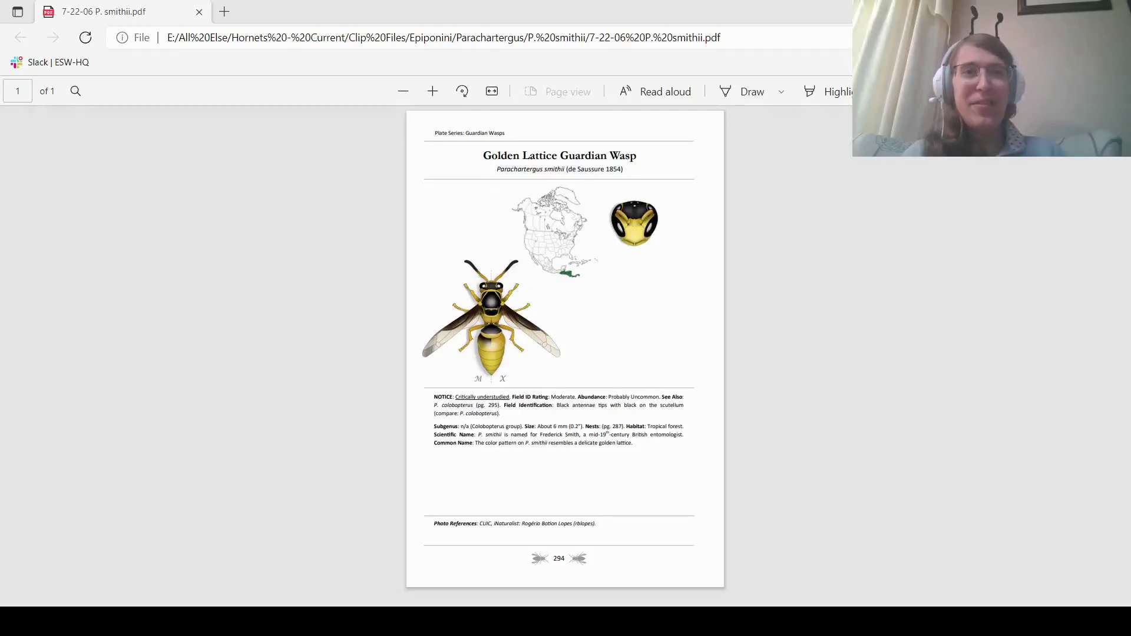